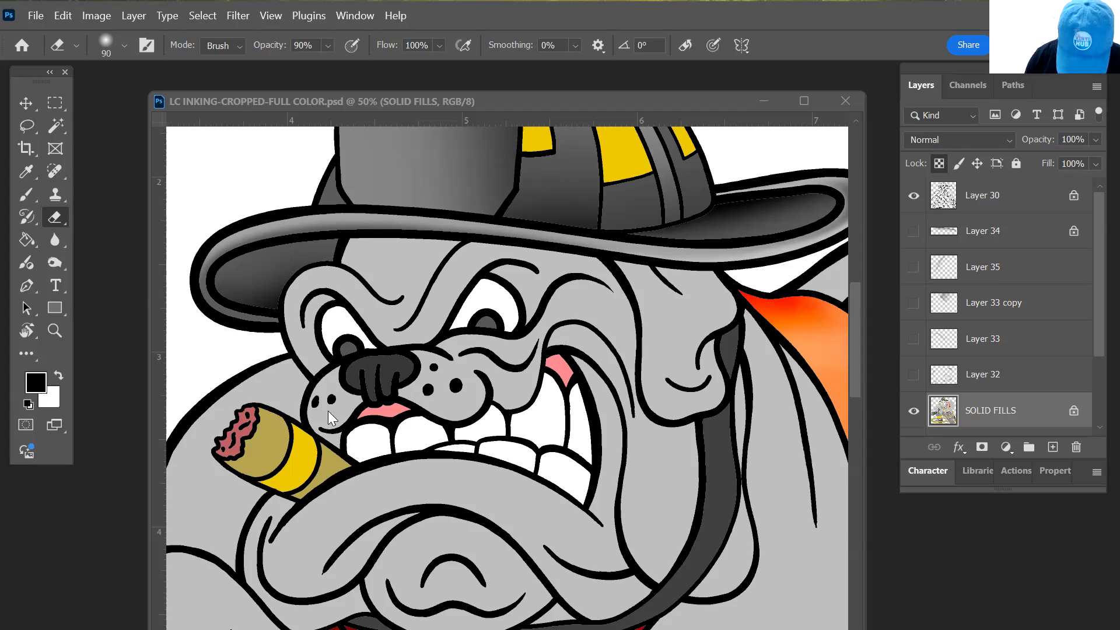
- Hide the Layer 30 line art and examine the SOLID FILLS colours across the whole bulldog figure
{"action": "left_click", "coordinate": [913, 195]}
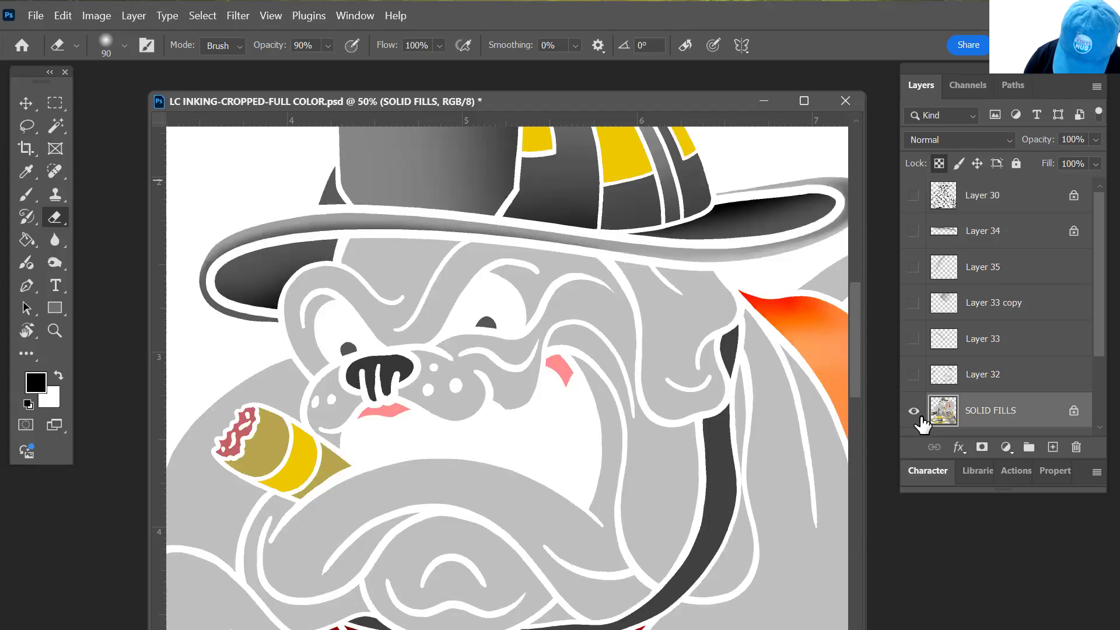
{"action": "key", "text": "z"}
{"action": "left_click", "coordinate": [562, 431], "text": "alt"}
{"action": "left_click", "coordinate": [562, 431], "text": "alt"}
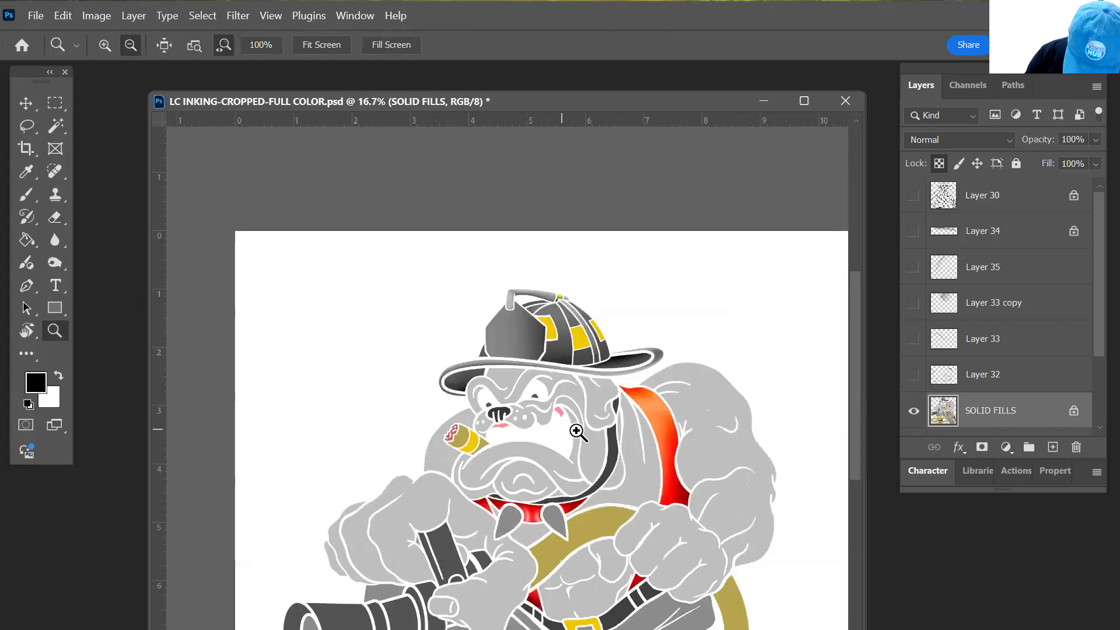
{"action": "left_click", "coordinate": [563, 432], "text": "alt"}
{"action": "left_click_drag", "start_coordinate": [581, 371], "coordinate": [563, 344]}
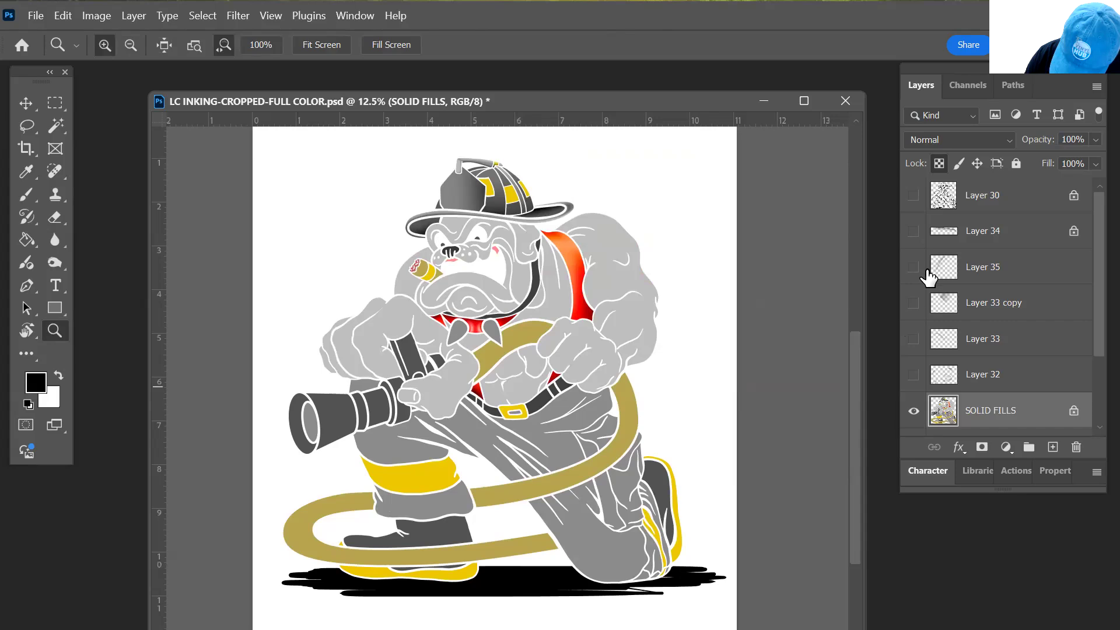
- Show the Layer 30 line art and hide the SOLID FILLS layer
{"action": "left_click", "coordinate": [913, 199]}
{"action": "left_click", "coordinate": [916, 412]}
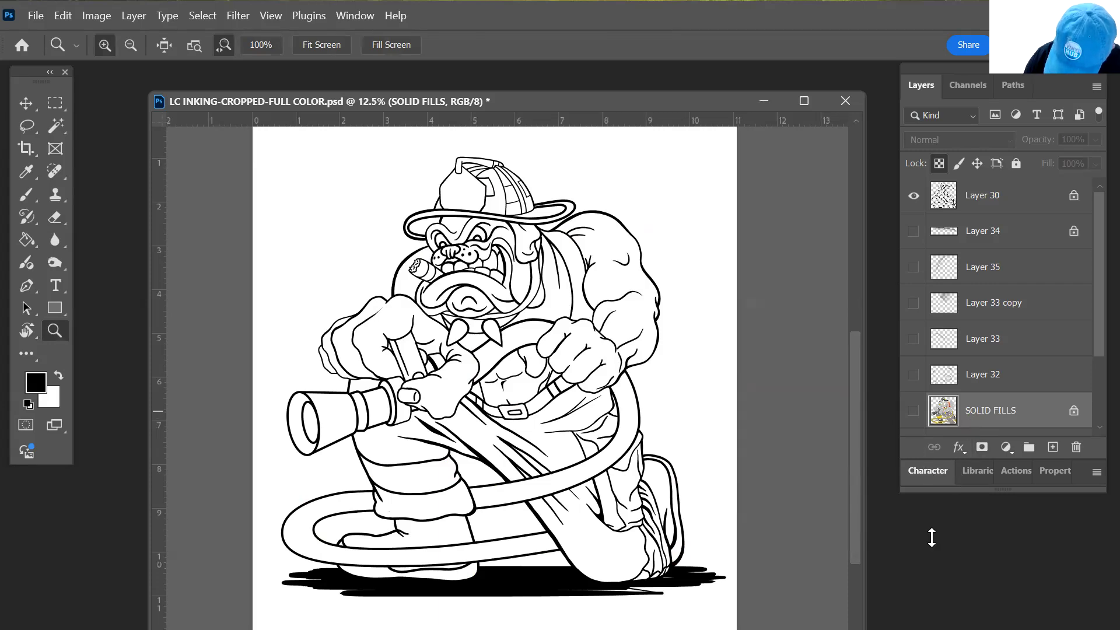
- Extend the layer list down to Layer 26 and compare its blue sketch in isolation with the inked artwork
{"action": "left_click_drag", "start_coordinate": [932, 569], "coordinate": [929, 570]}
{"action": "left_click", "coordinate": [917, 524], "text": "alt"}
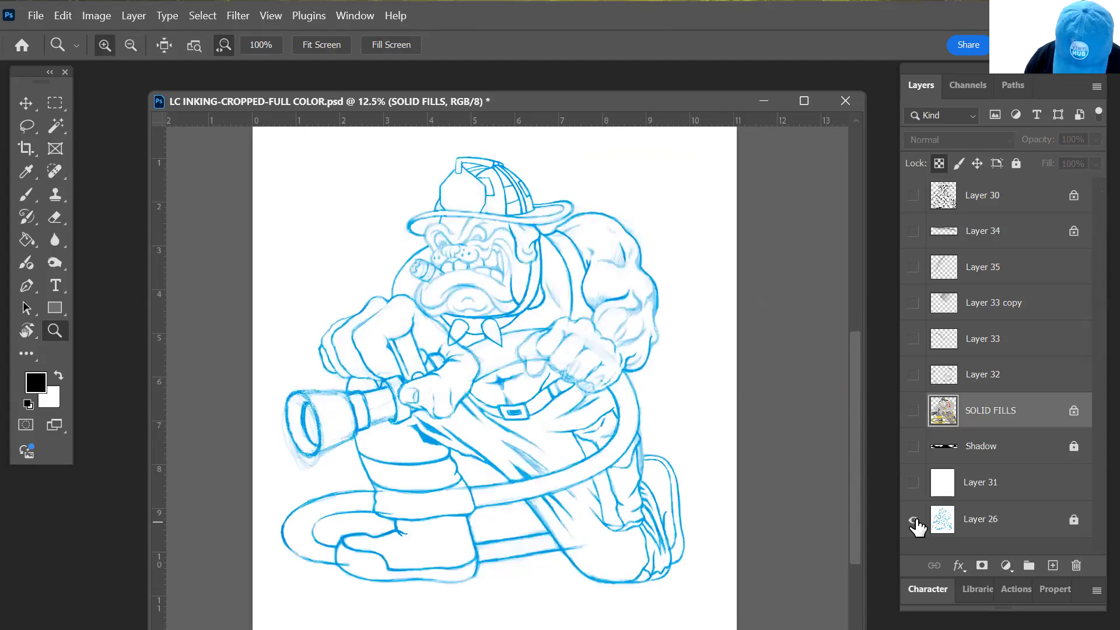
{"action": "left_click", "coordinate": [914, 521], "text": "alt"}
{"action": "left_click", "coordinate": [915, 521], "text": "alt"}
{"action": "left_click", "coordinate": [915, 521], "text": "alt"}
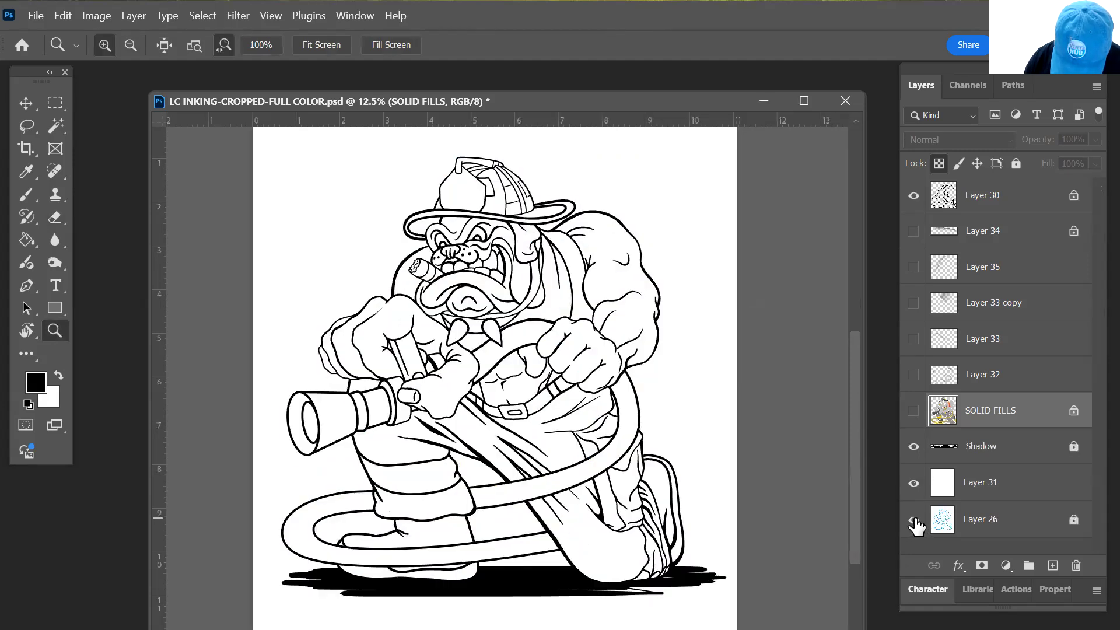
{"action": "left_click", "coordinate": [915, 521], "text": "alt"}
{"action": "left_click", "coordinate": [915, 521], "text": "alt"}
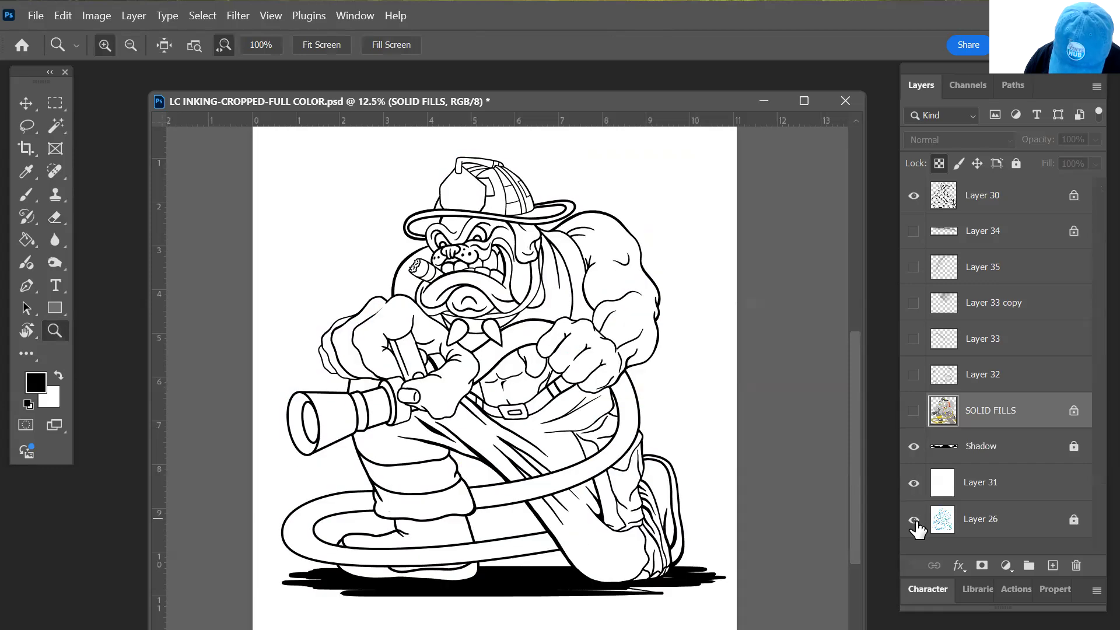
- Select Layer 30 and hide the Shadow layer beneath the figure
{"action": "left_click", "coordinate": [940, 198]}
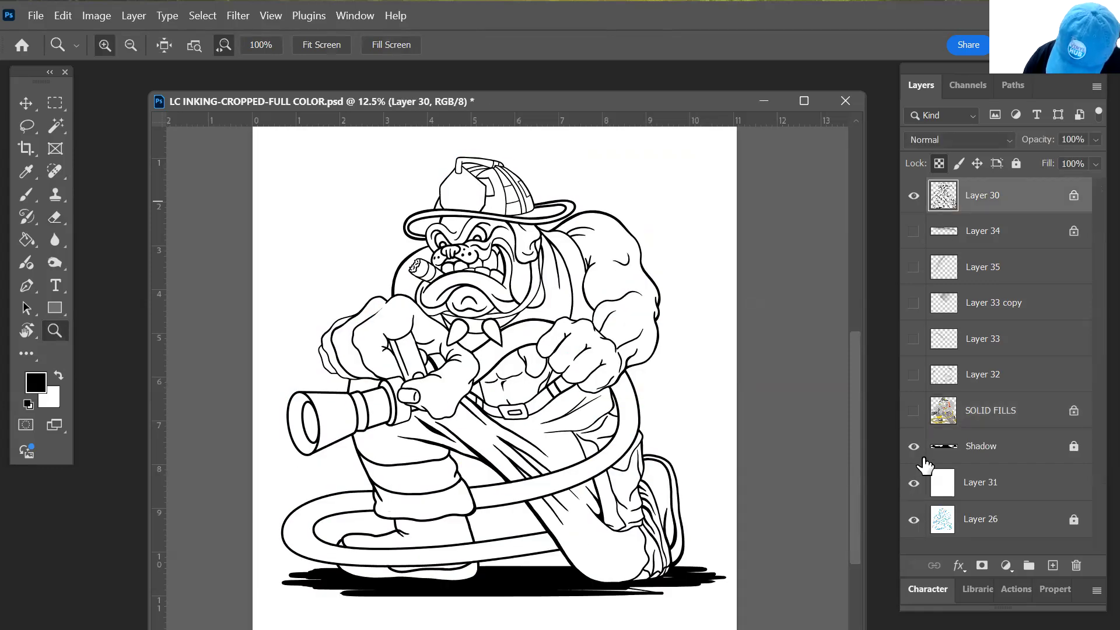
{"action": "left_click", "coordinate": [914, 447]}
{"action": "left_click", "coordinate": [914, 448]}
{"action": "left_click", "coordinate": [914, 447]}
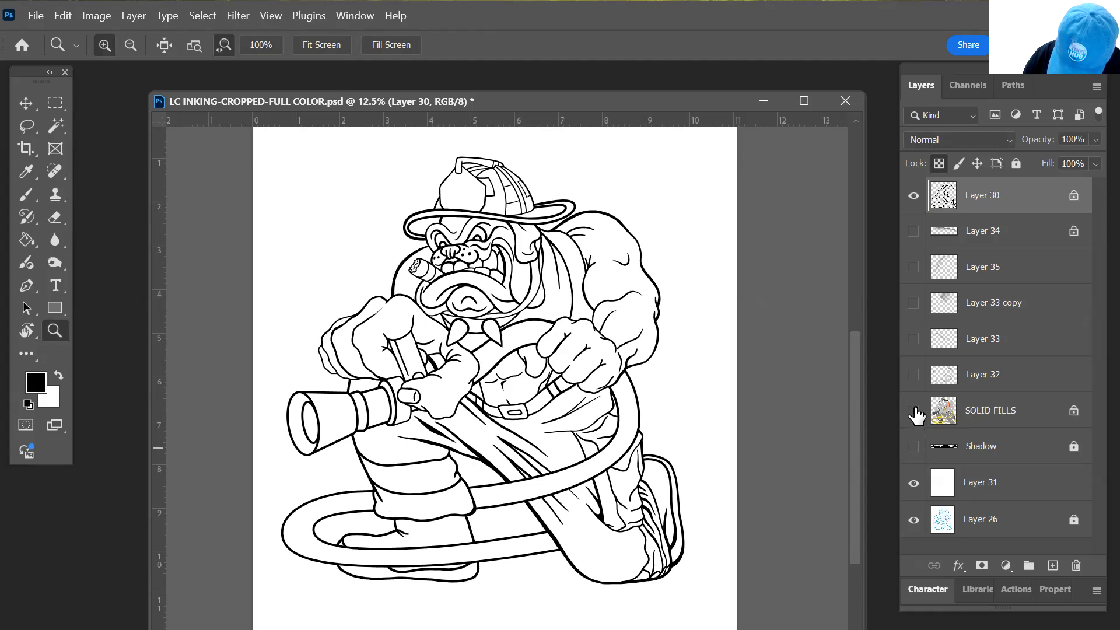
- Show SOLID FILLS and compare the colours with and without the Layer 30 line art, leaving Layer 30 visible and selected
{"action": "left_click", "coordinate": [914, 412]}
{"action": "left_click", "coordinate": [939, 415]}
{"action": "left_click", "coordinate": [914, 196]}
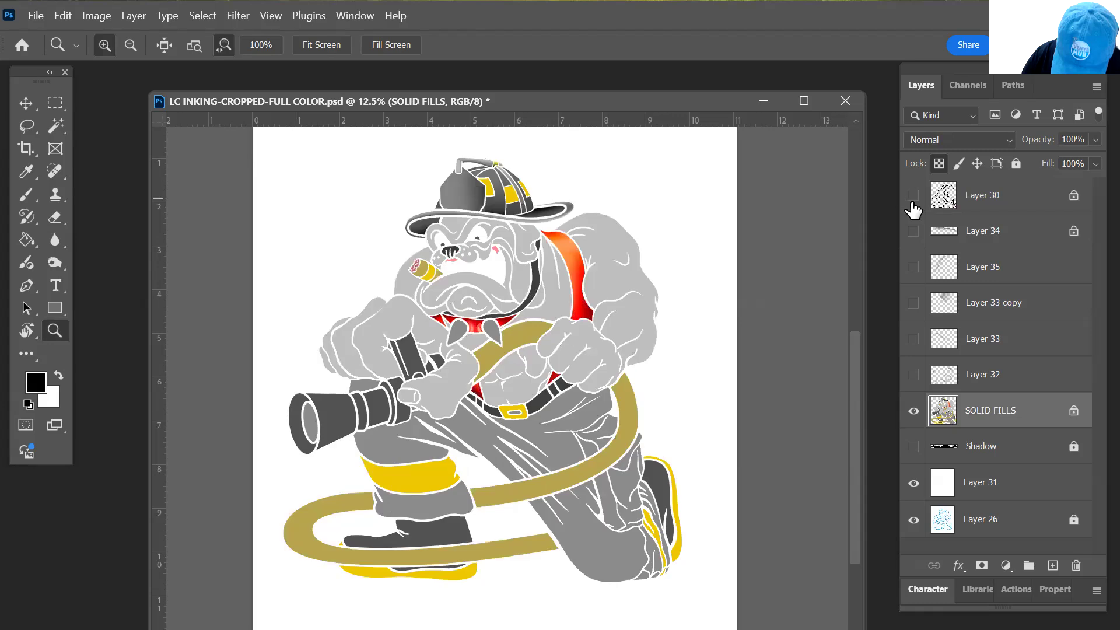
{"action": "left_click", "coordinate": [913, 196]}
{"action": "left_click", "coordinate": [914, 196]}
{"action": "left_click", "coordinate": [913, 196]}
{"action": "left_click", "coordinate": [939, 198]}
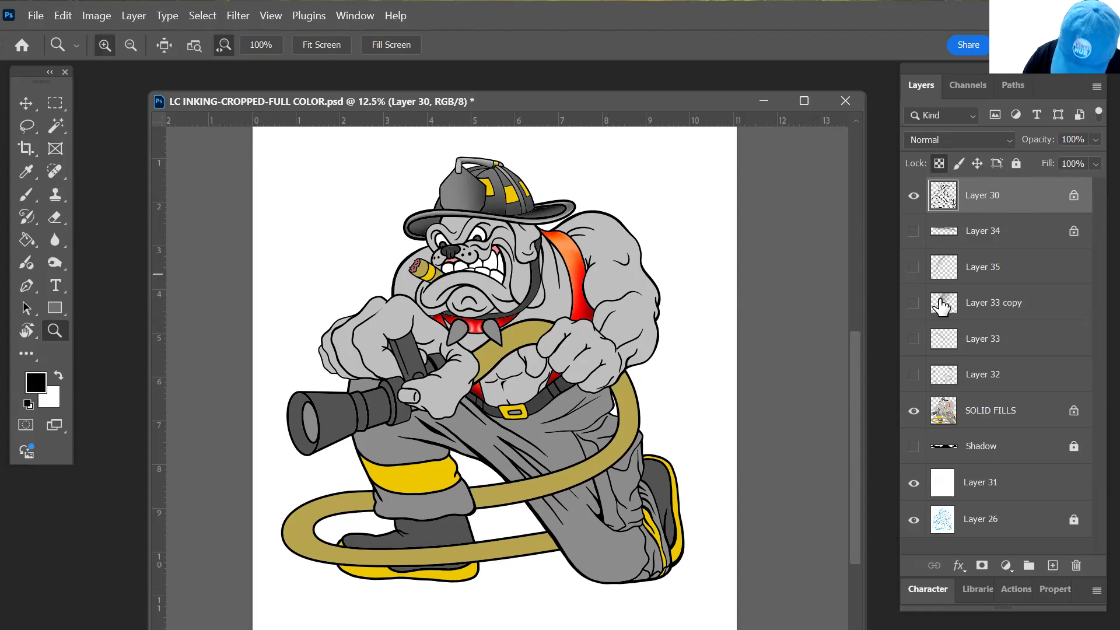
- Hide SOLID FILLS and examine the black line art up close and as a whole figure
{"action": "left_click", "coordinate": [913, 411]}
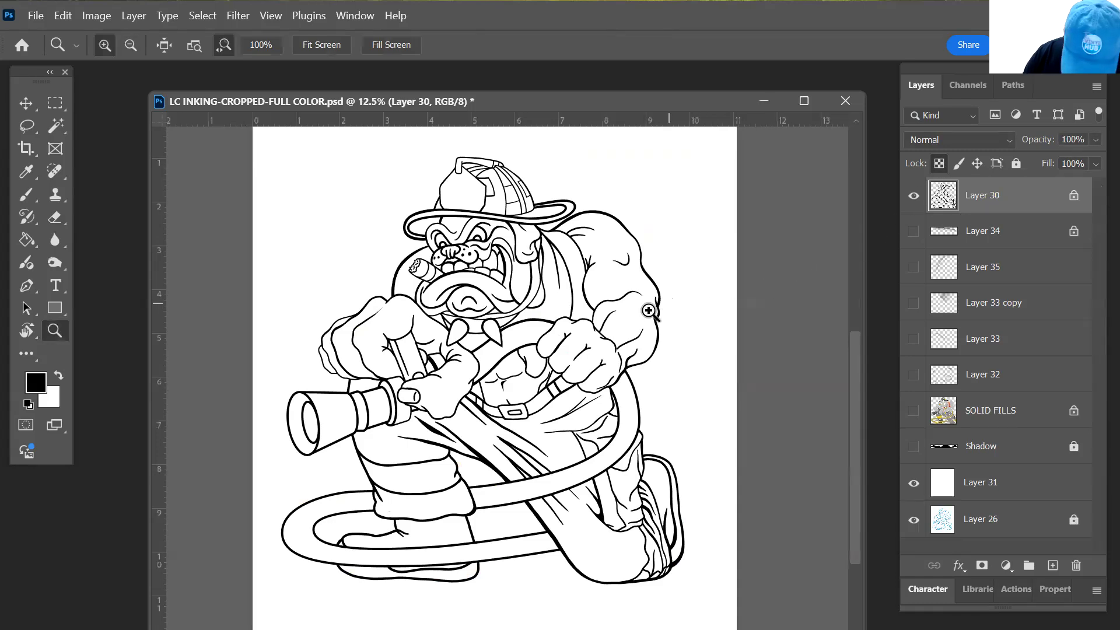
{"action": "mouse_move", "coordinate": [541, 319]}
{"action": "left_mouse_down"}
{"action": "mouse_move", "coordinate": [683, 421]}
{"action": "mouse_move", "coordinate": [549, 334]}
{"action": "mouse_move", "coordinate": [665, 417]}
{"action": "mouse_move", "coordinate": [605, 404]}
{"action": "left_mouse_up"}
{"action": "left_click", "coordinate": [598, 403], "text": "alt"}
{"action": "left_click", "coordinate": [596, 401], "text": "alt"}
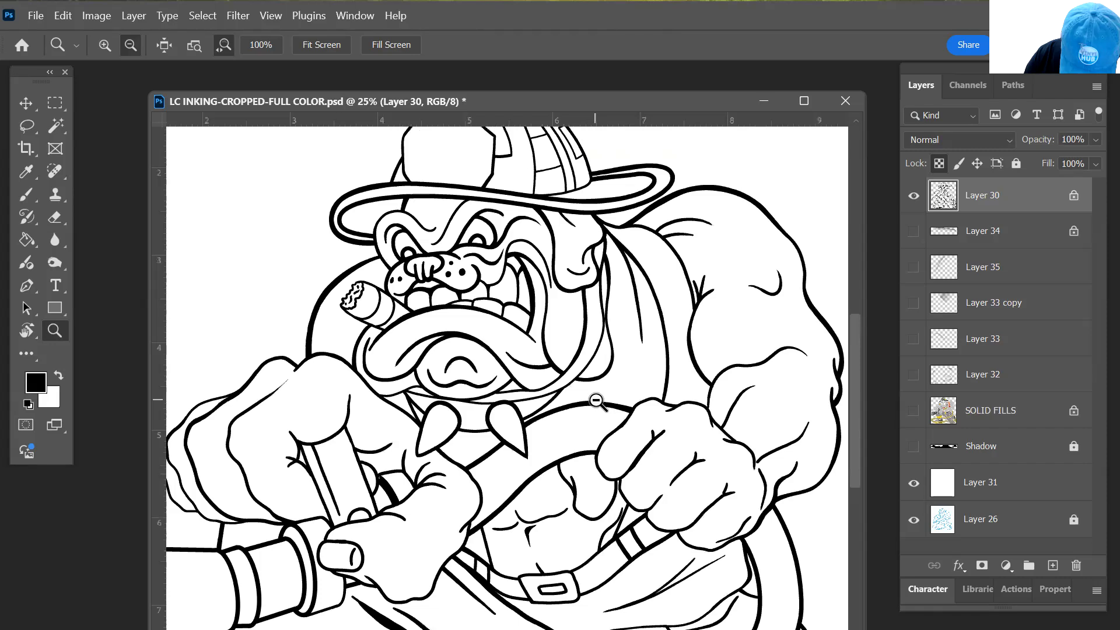
{"action": "left_click", "coordinate": [587, 395], "text": "alt"}
{"action": "left_click_drag", "start_coordinate": [616, 446], "coordinate": [570, 416]}
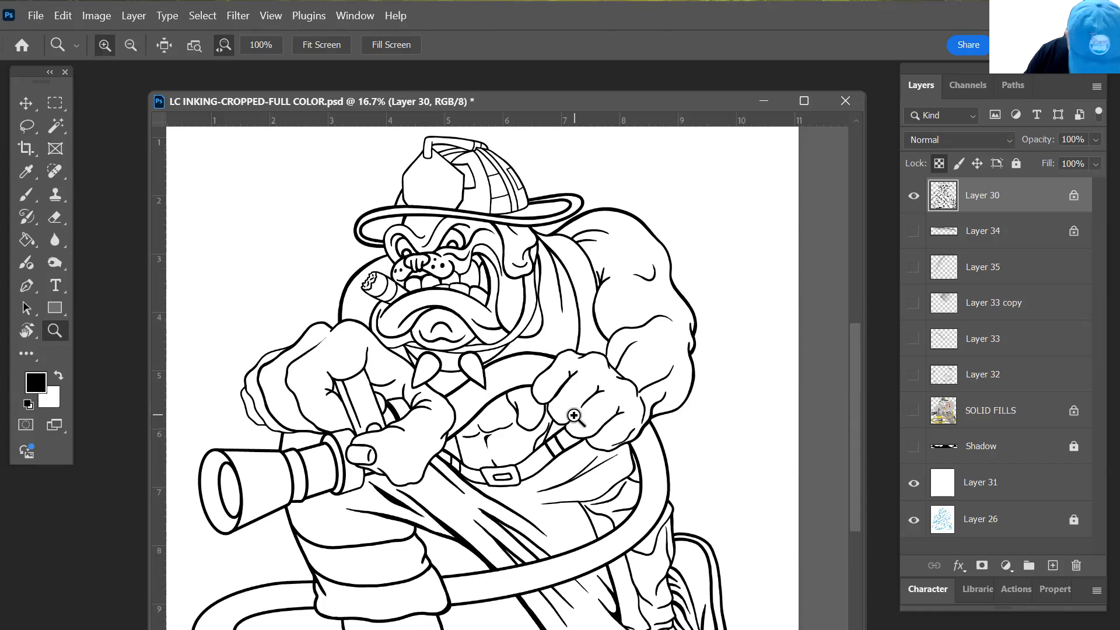
{"action": "left_click", "coordinate": [687, 432], "text": "alt"}
{"action": "left_click_drag", "start_coordinate": [699, 462], "coordinate": [655, 425]}
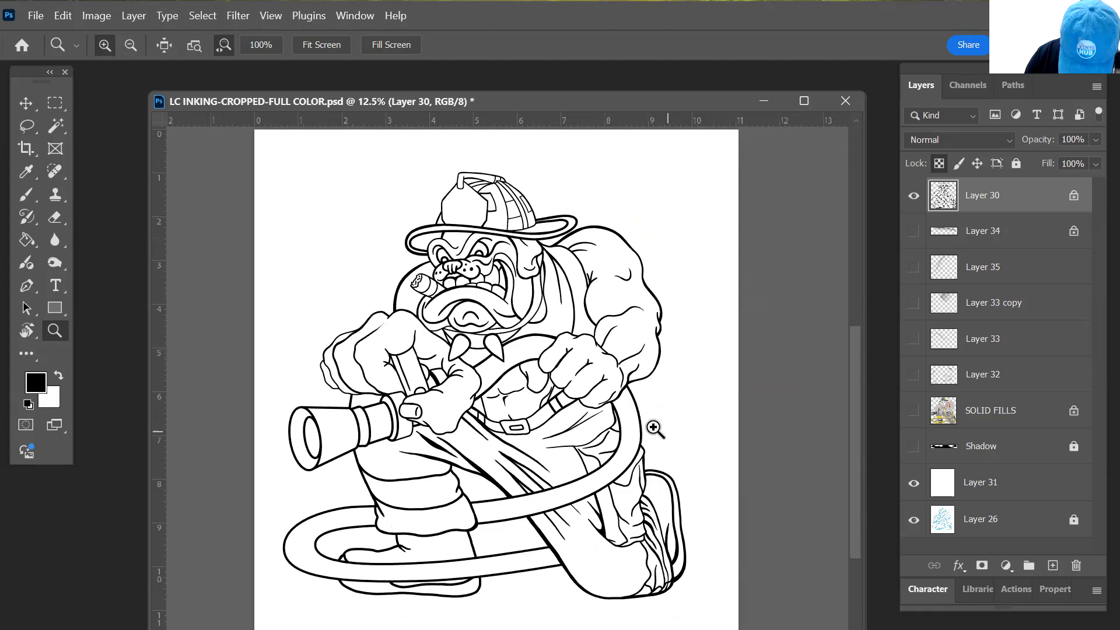
{"action": "left_click", "coordinate": [654, 206]}
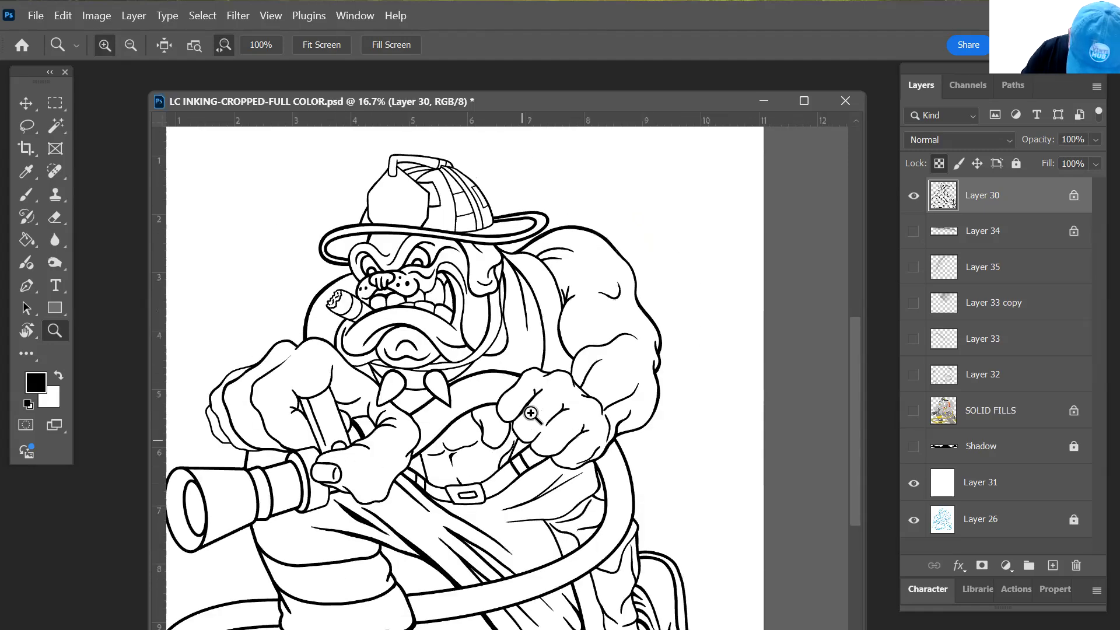
{"action": "left_click", "coordinate": [541, 428], "text": "alt"}
{"action": "left_click", "coordinate": [541, 427], "text": "alt"}
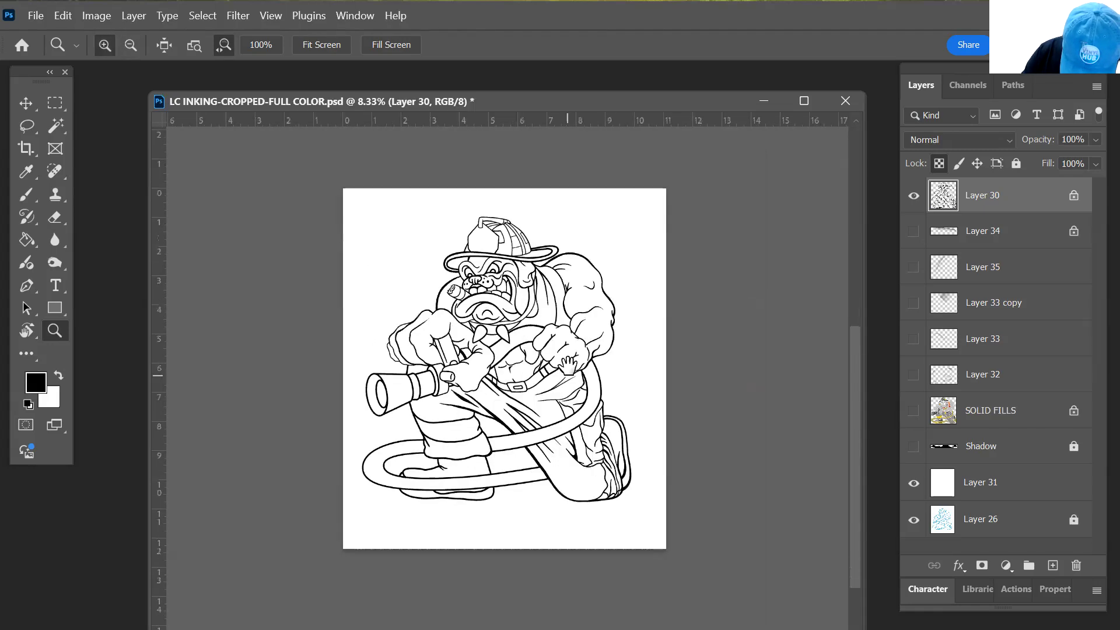
{"action": "left_click", "coordinate": [372, 361]}
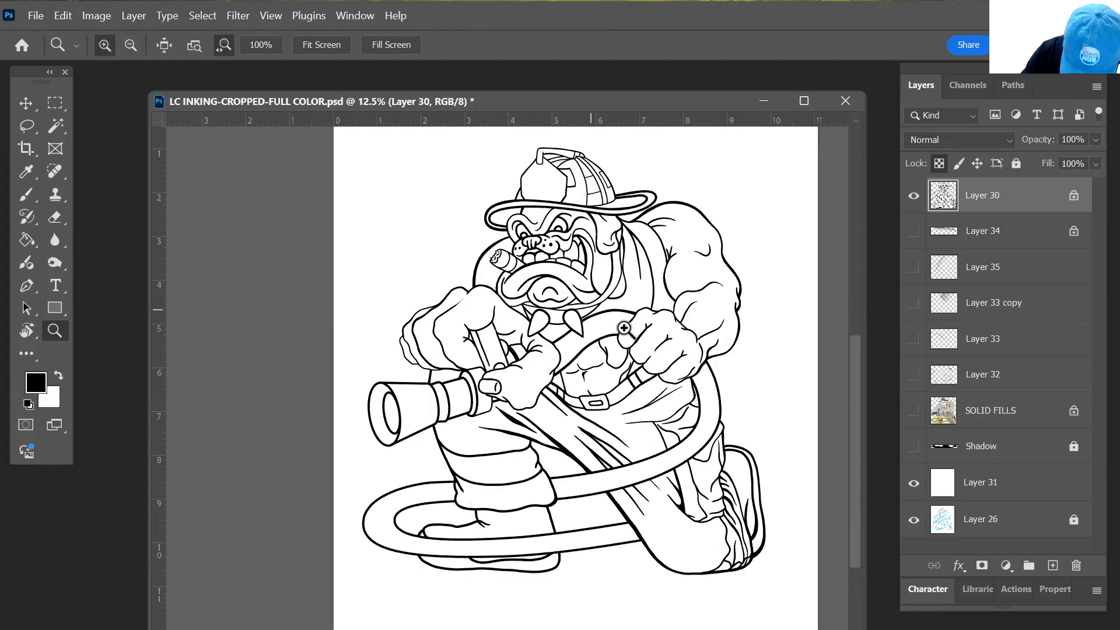
{"action": "left_click", "coordinate": [604, 372], "text": "alt"}
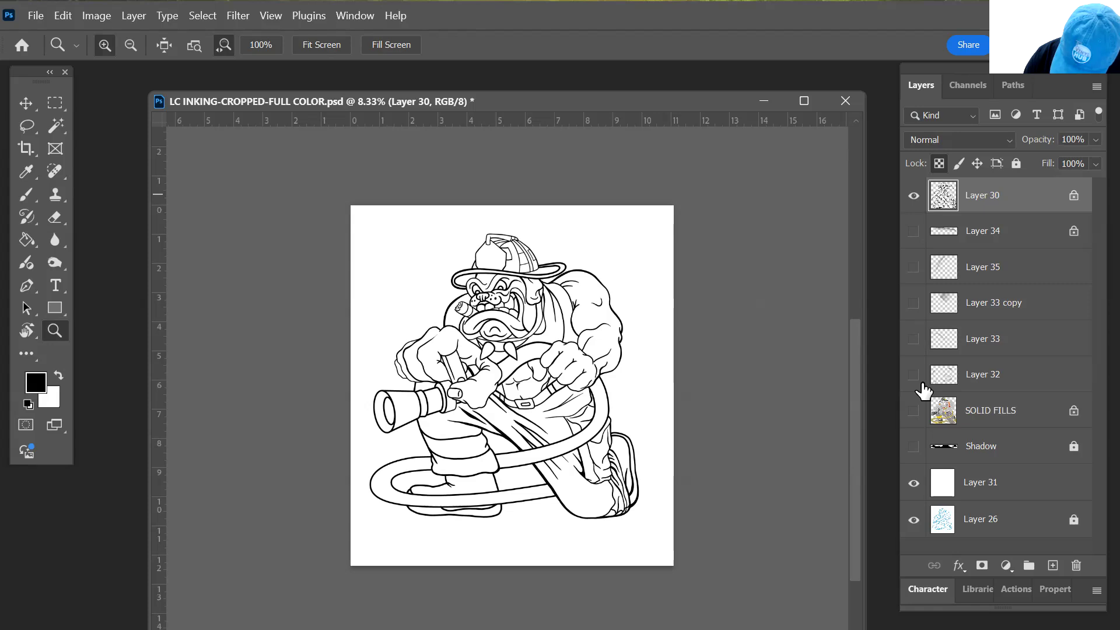
- Show SOLID FILLS without the Layer 30 line art and examine the flat colours around the collar, face and full figure
{"action": "left_click", "coordinate": [914, 412]}
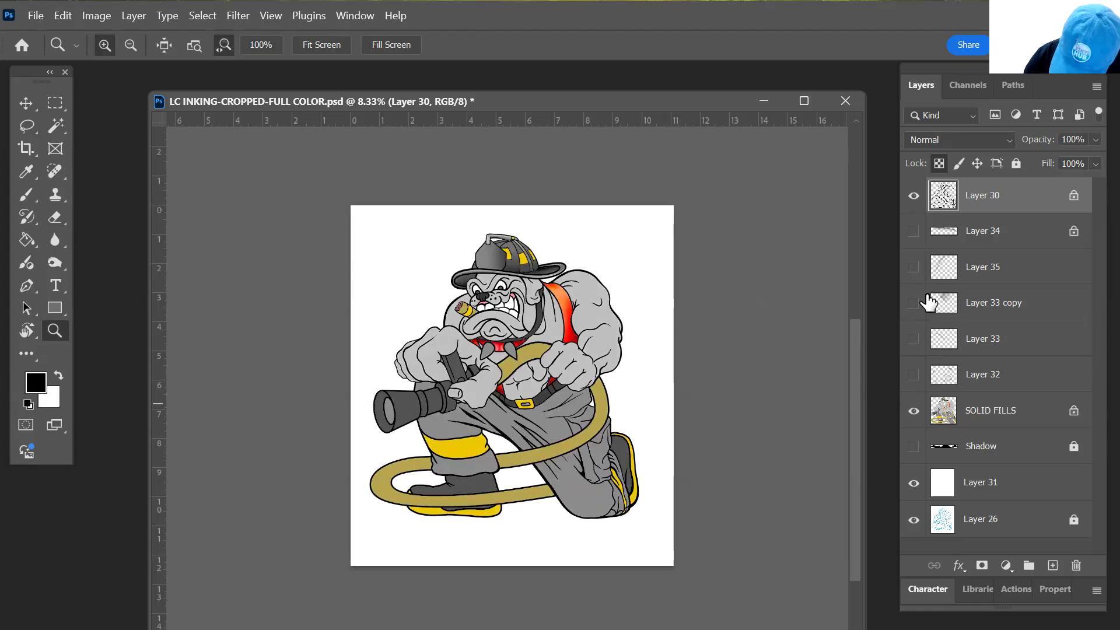
{"action": "left_click", "coordinate": [913, 196]}
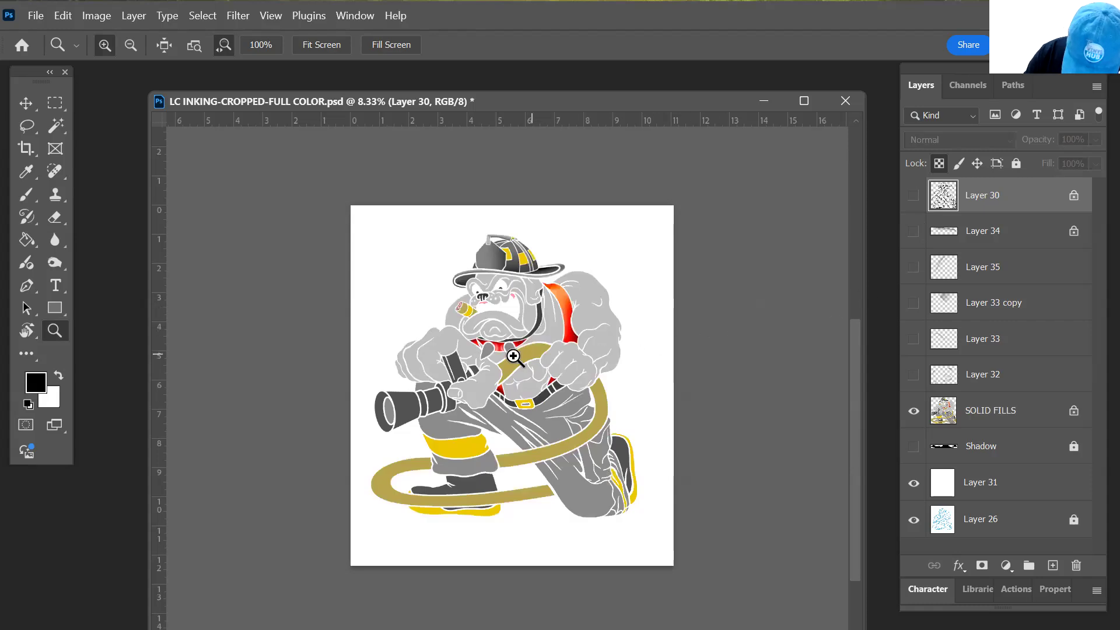
{"action": "left_click_drag", "start_coordinate": [496, 353], "coordinate": [555, 375]}
{"action": "left_click", "coordinate": [575, 386]}
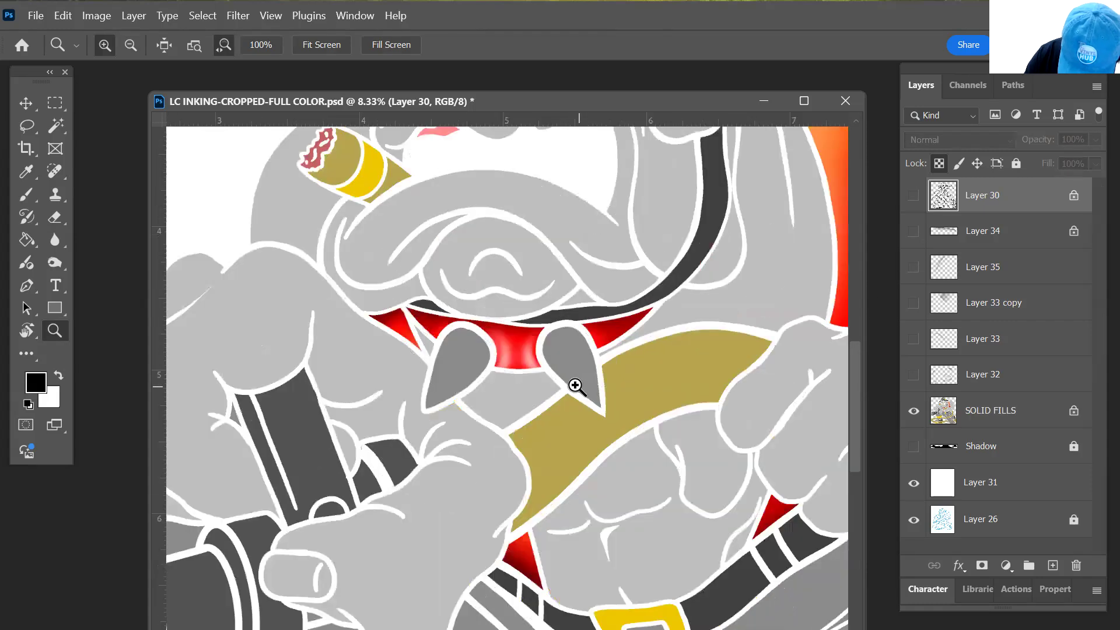
{"action": "left_click", "coordinate": [565, 379]}
{"action": "left_click", "coordinate": [557, 373]}
{"action": "left_click_drag", "start_coordinate": [552, 369], "coordinate": [552, 368]}
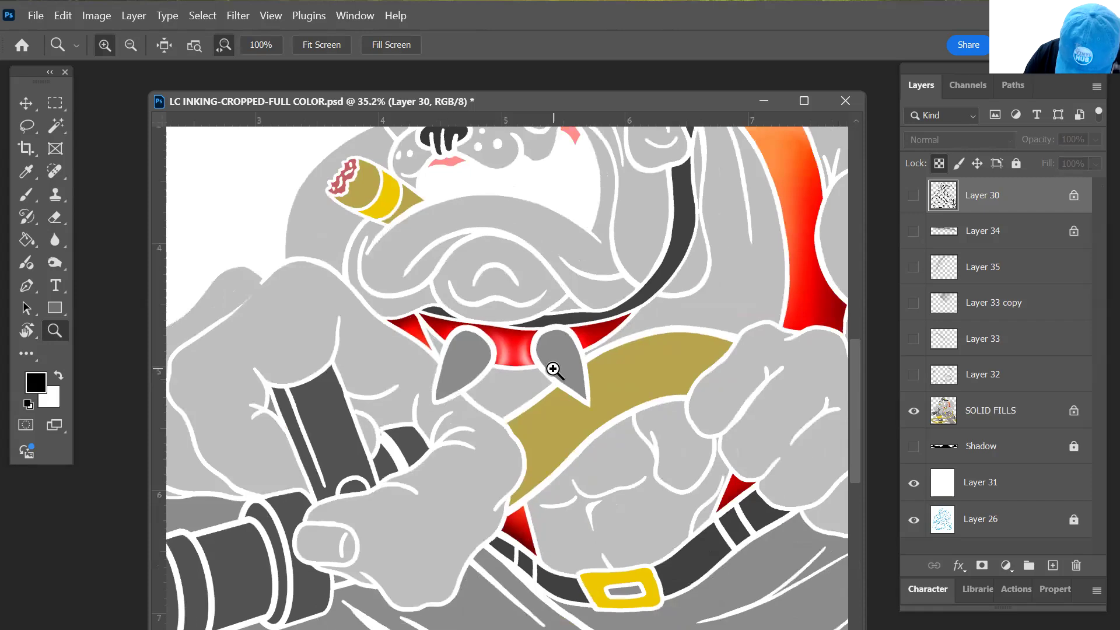
{"action": "key", "text": "space"}
{"action": "left_click_drag", "start_coordinate": [774, 267], "coordinate": [686, 359]}
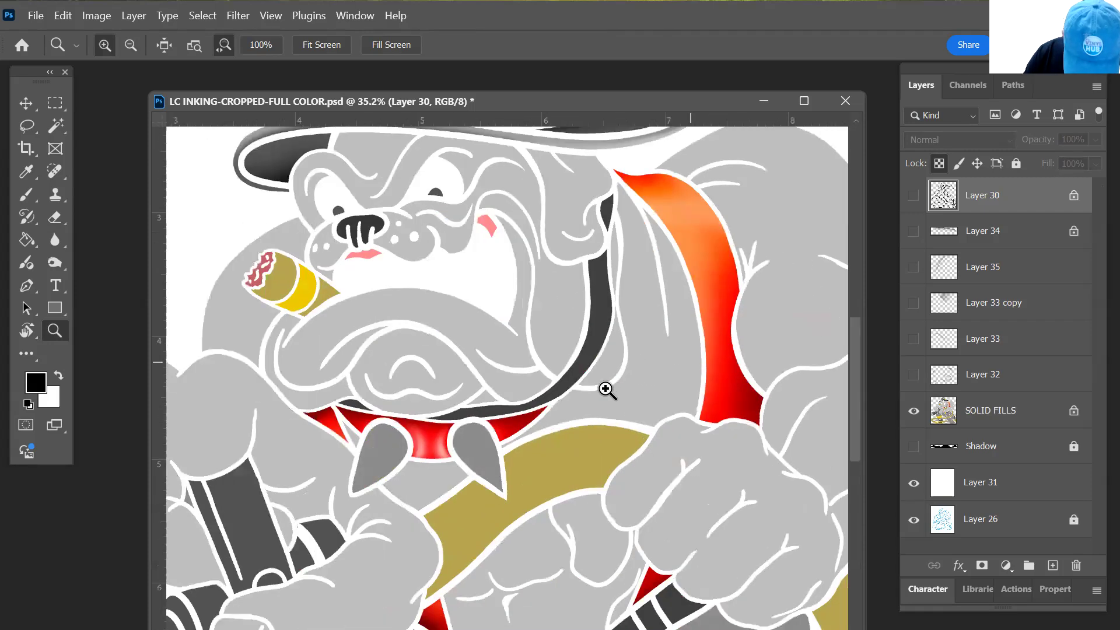
{"action": "left_click", "coordinate": [601, 429], "text": "alt"}
{"action": "left_click", "coordinate": [603, 439], "text": "alt"}
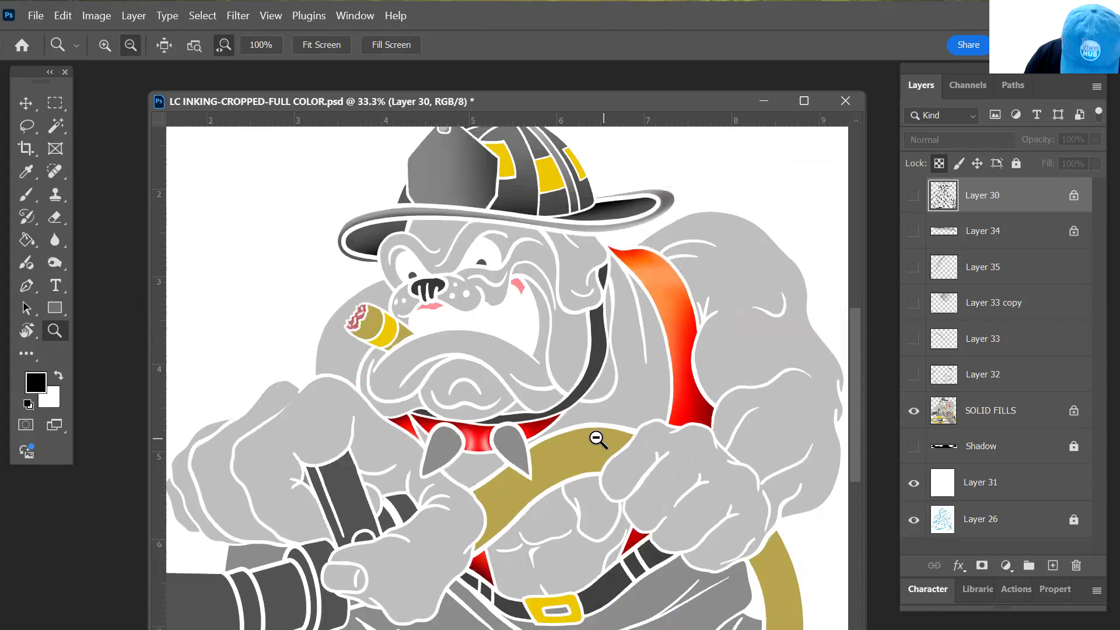
{"action": "left_click", "coordinate": [596, 437], "text": "alt"}
{"action": "left_click", "coordinate": [596, 438], "text": "alt"}
{"action": "key", "text": "space"}
{"action": "left_click_drag", "start_coordinate": [571, 442], "coordinate": [532, 365]}
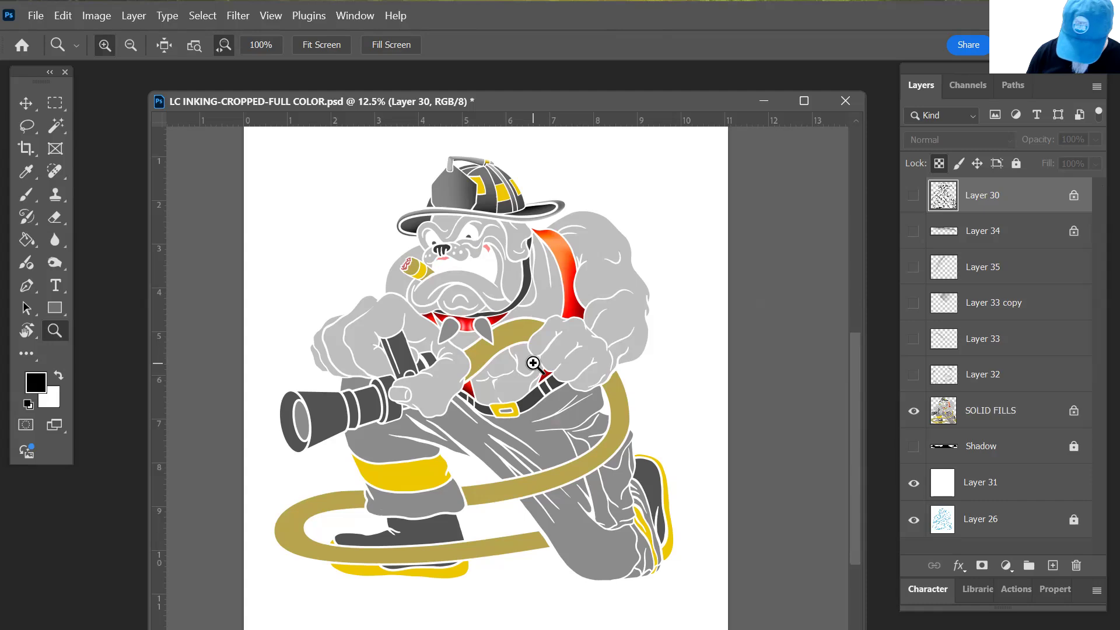
- Make the Layer 30 line art visible and hide the SOLID FILLS layer, keeping Layer 30 selected
{"action": "left_click", "coordinate": [933, 413]}
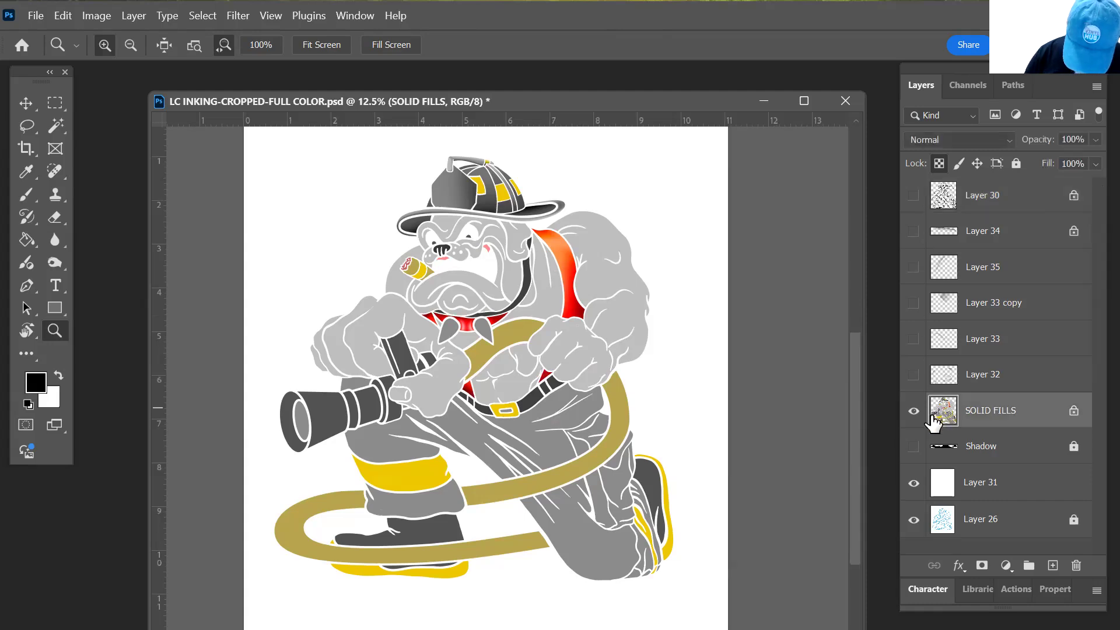
{"action": "left_click", "coordinate": [913, 195]}
{"action": "left_click", "coordinate": [934, 198]}
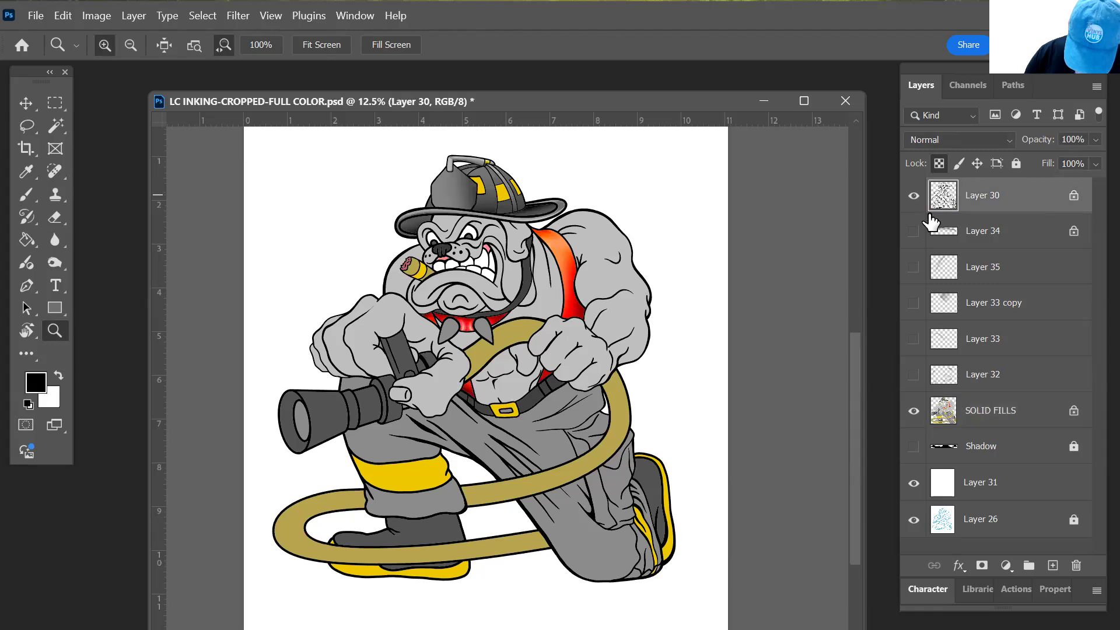
{"action": "left_click", "coordinate": [914, 412]}
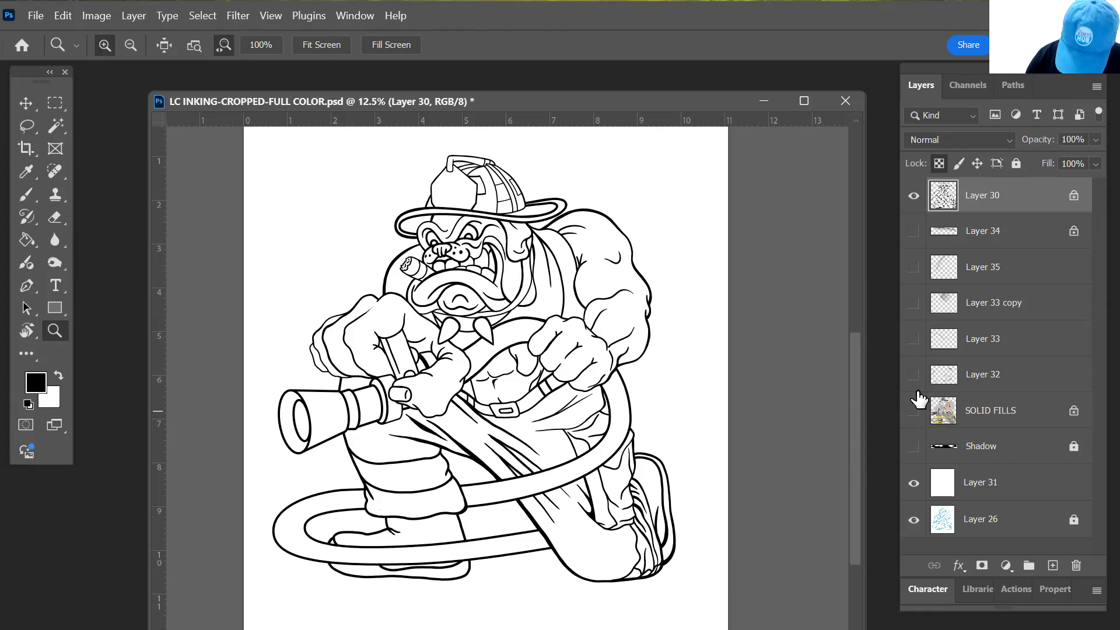
- Group the layers from Layer 34 down to Layer 32 into a new layer group
{"action": "left_click", "coordinate": [948, 240]}
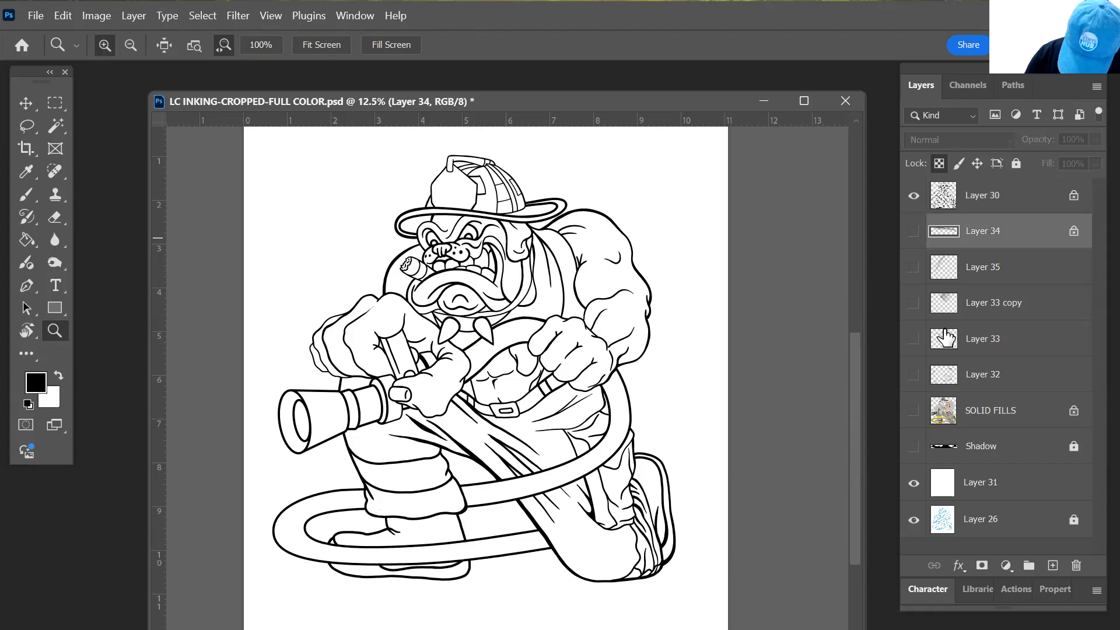
{"action": "left_click", "coordinate": [940, 380], "text": "shift"}
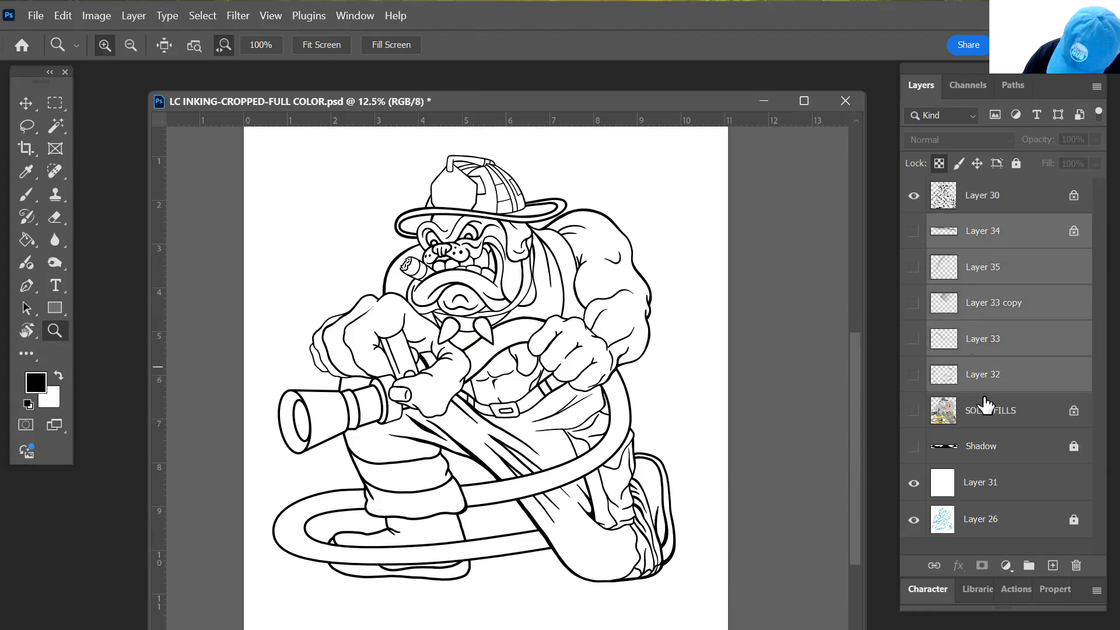
{"action": "left_click", "coordinate": [1029, 565]}
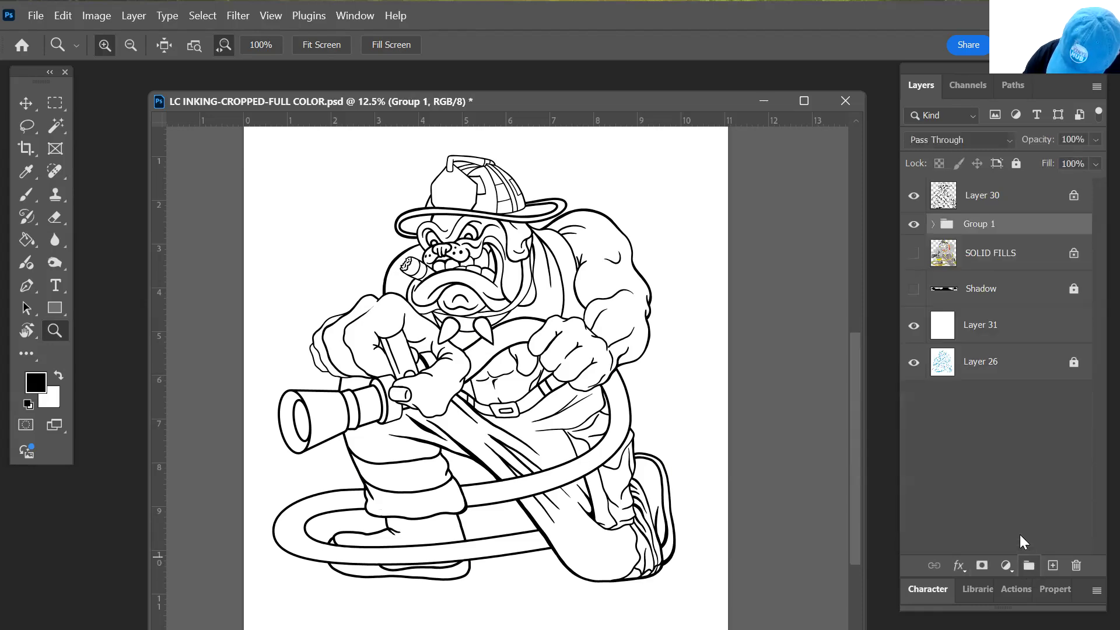
- Make all five layers inside Group 1 visible and rename the group reNDERING
{"action": "left_click", "coordinate": [934, 226]}
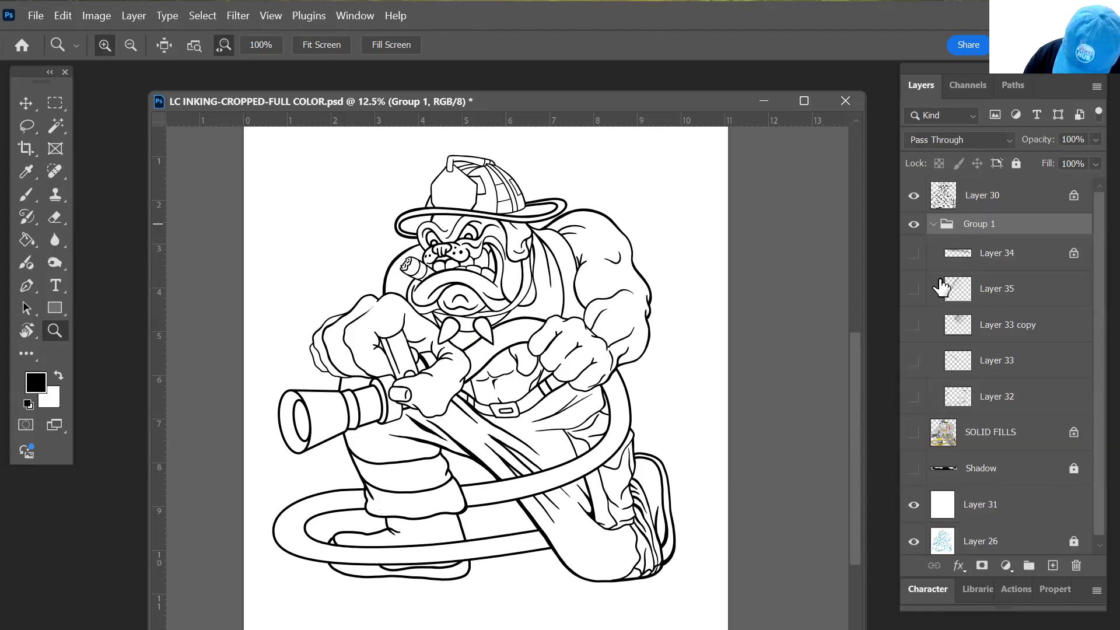
{"action": "left_click_drag", "start_coordinate": [914, 253], "coordinate": [913, 397]}
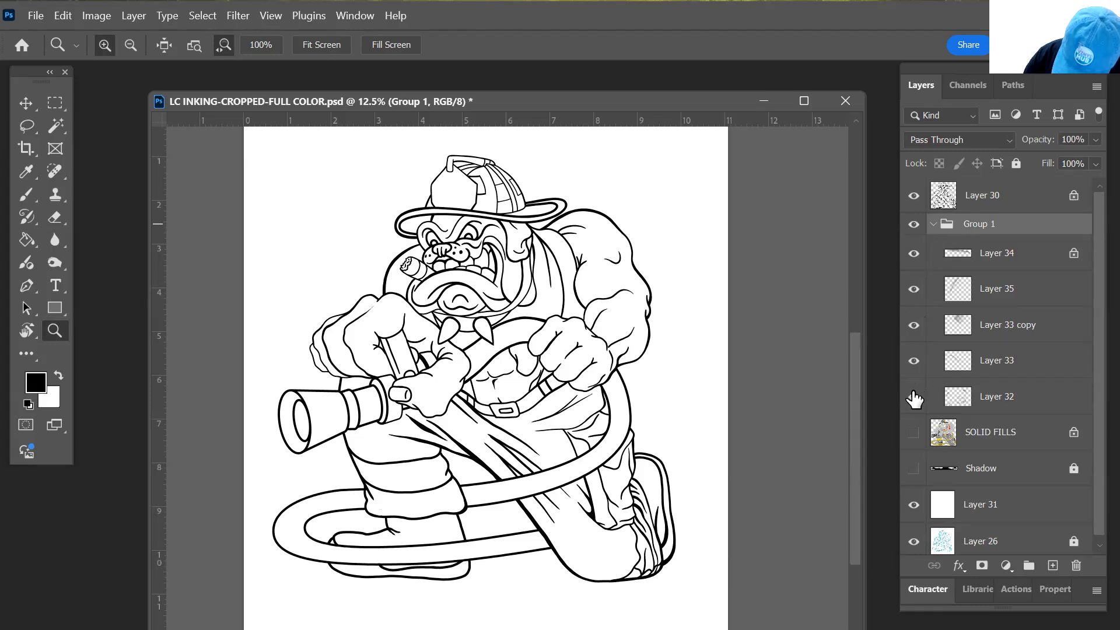
{"action": "double_click", "coordinate": [967, 223]}
{"action": "type", "text": "reNDERING"}
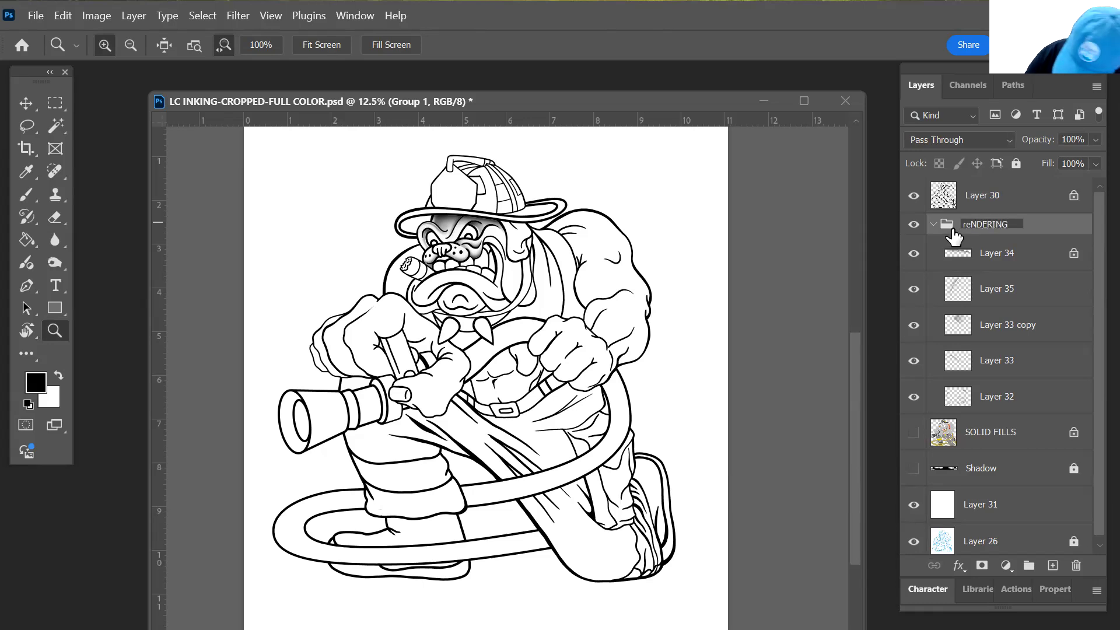
{"action": "left_click", "coordinate": [933, 224]}
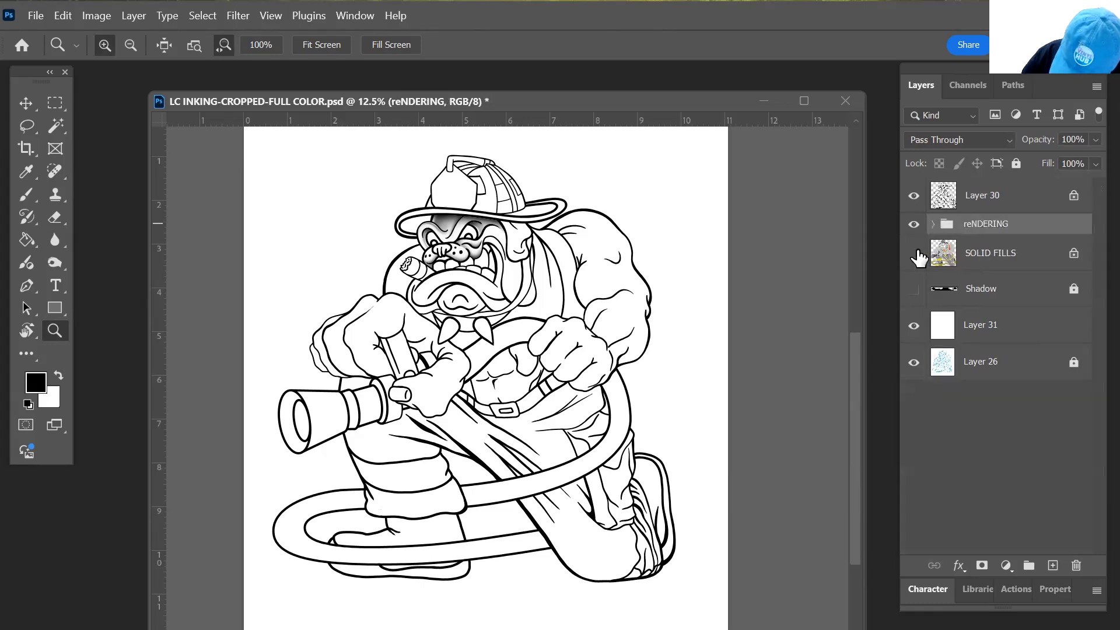
- Compare the solid fills with rendering but no line art against the Layer 30 line art alone
{"action": "left_click", "coordinate": [914, 253]}
{"action": "left_click_drag", "start_coordinate": [914, 224], "coordinate": [914, 196]}
{"action": "left_click", "coordinate": [914, 224]}
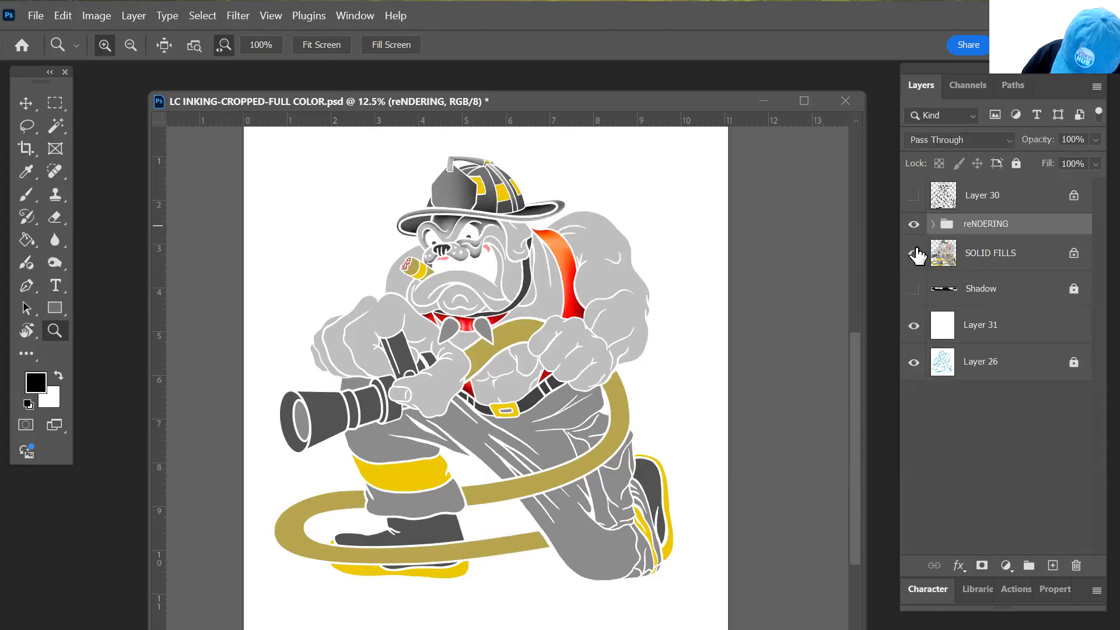
{"action": "left_click", "coordinate": [914, 253]}
{"action": "left_click", "coordinate": [914, 195]}
{"action": "left_click", "coordinate": [914, 224]}
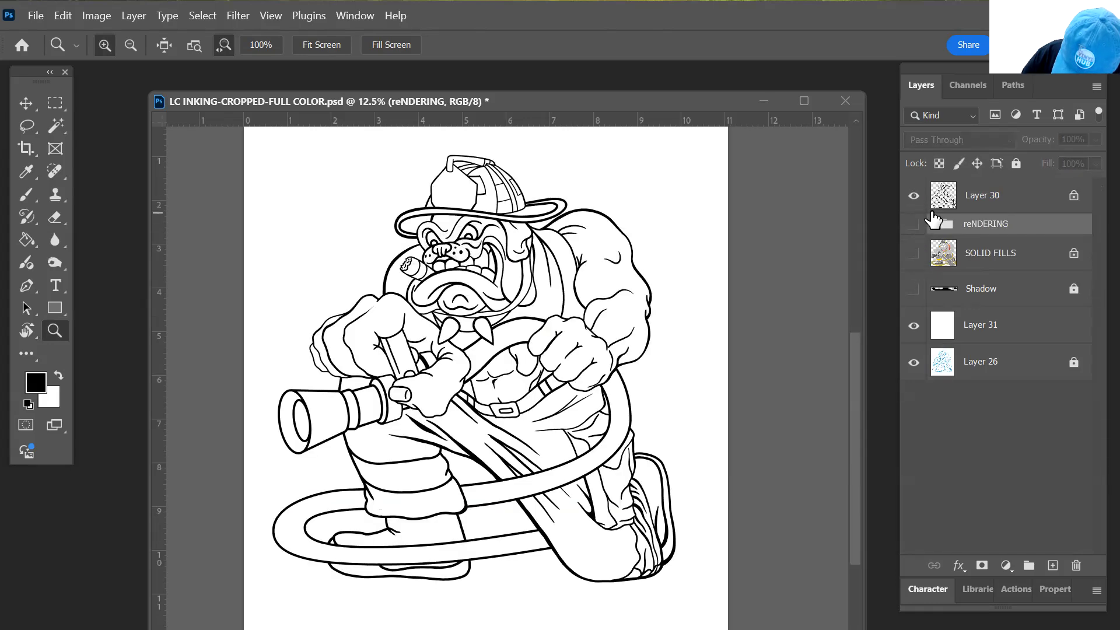
- Show SOLID FILLS, examine it without Layer 30, and make the reNDERING group and Layer 30 visible with it
{"action": "left_click", "coordinate": [914, 254]}
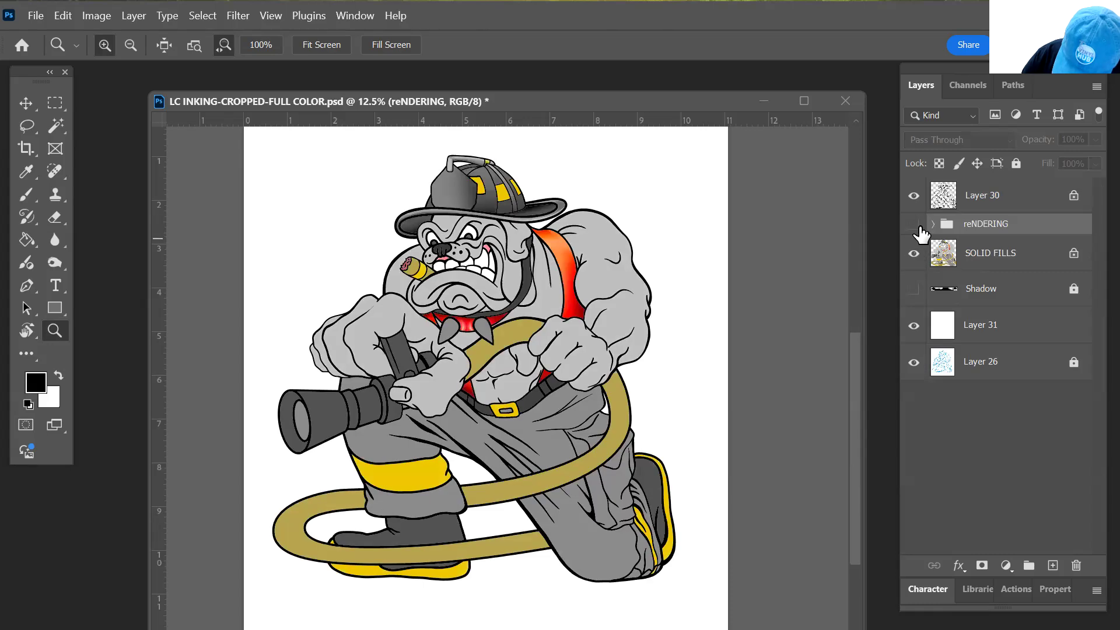
{"action": "left_click", "coordinate": [914, 196]}
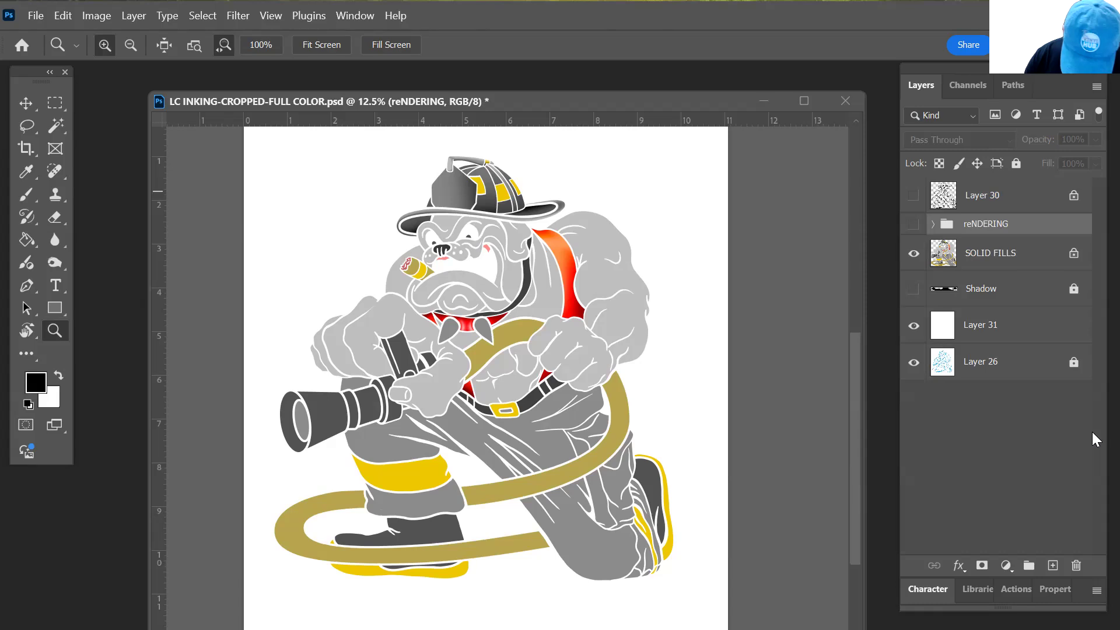
{"action": "left_click", "coordinate": [914, 224]}
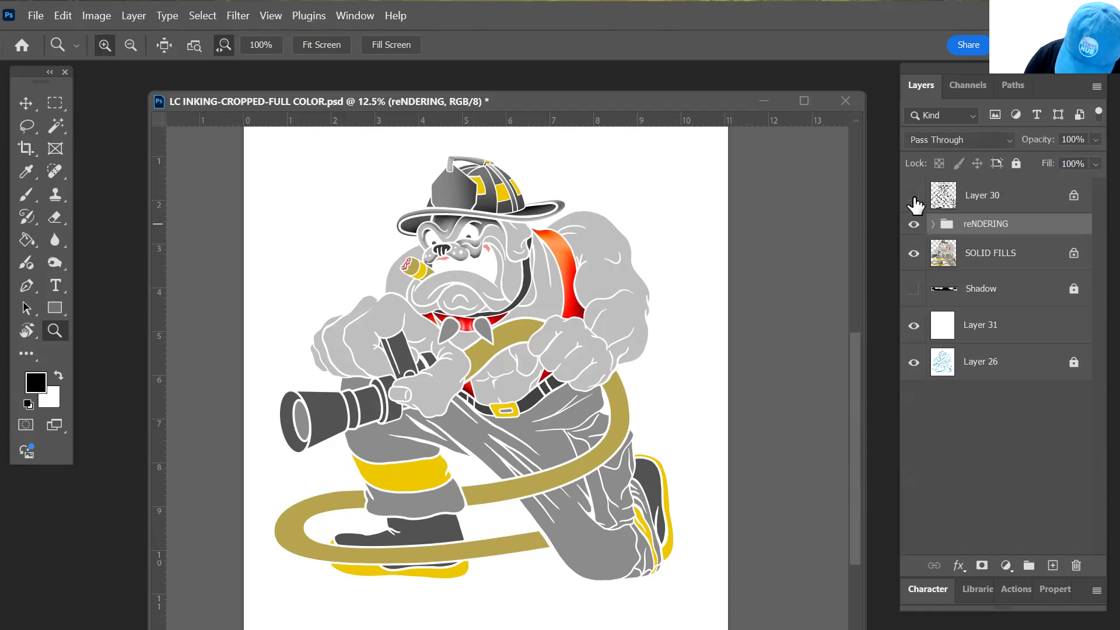
{"action": "left_click", "coordinate": [914, 195]}
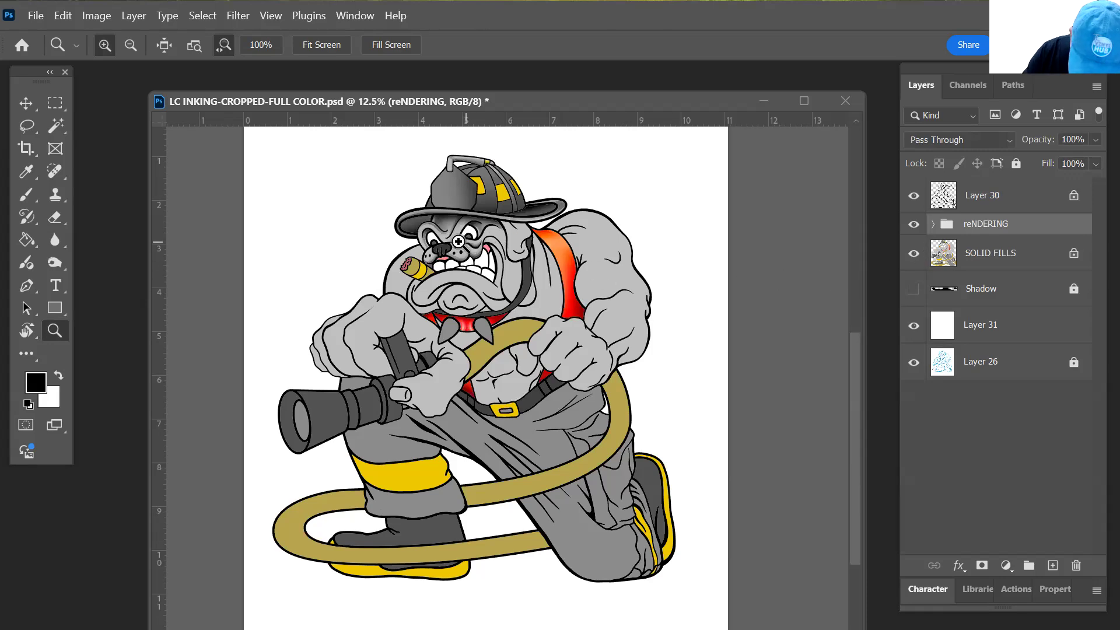
- Hide Layer 34, Layer 35, Layer 33 copy and Layer 33 in the reNDERING group, leaving Layer 32 visible
{"action": "left_click", "coordinate": [463, 248]}
{"action": "left_click", "coordinate": [517, 294]}
{"action": "left_click", "coordinate": [519, 330]}
{"action": "left_click_drag", "start_coordinate": [493, 252], "coordinate": [447, 351]}
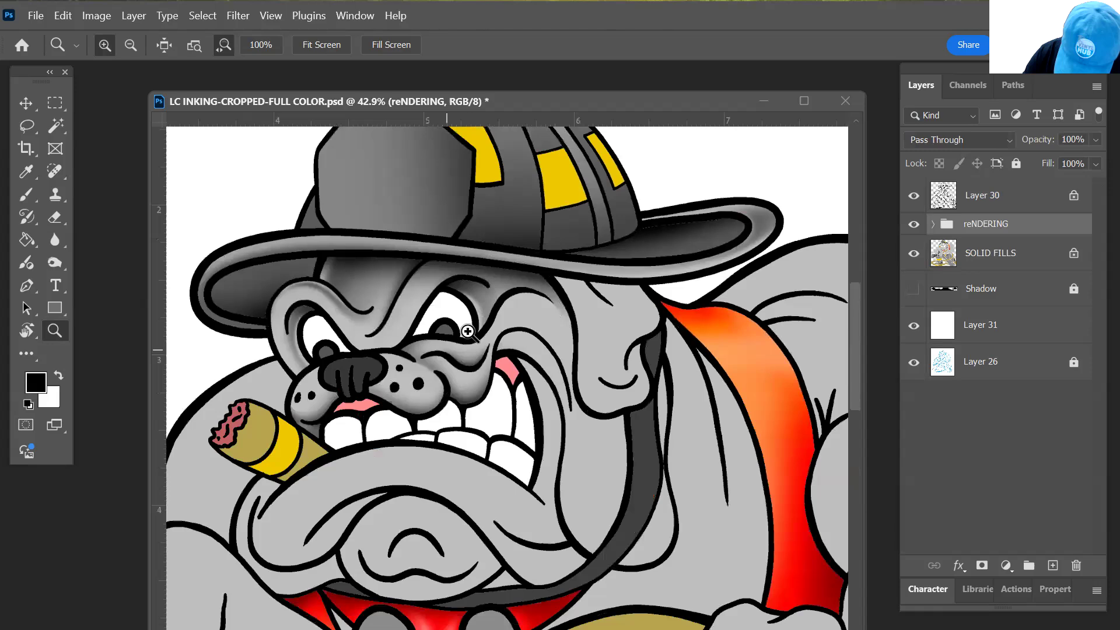
{"action": "left_click", "coordinate": [932, 224]}
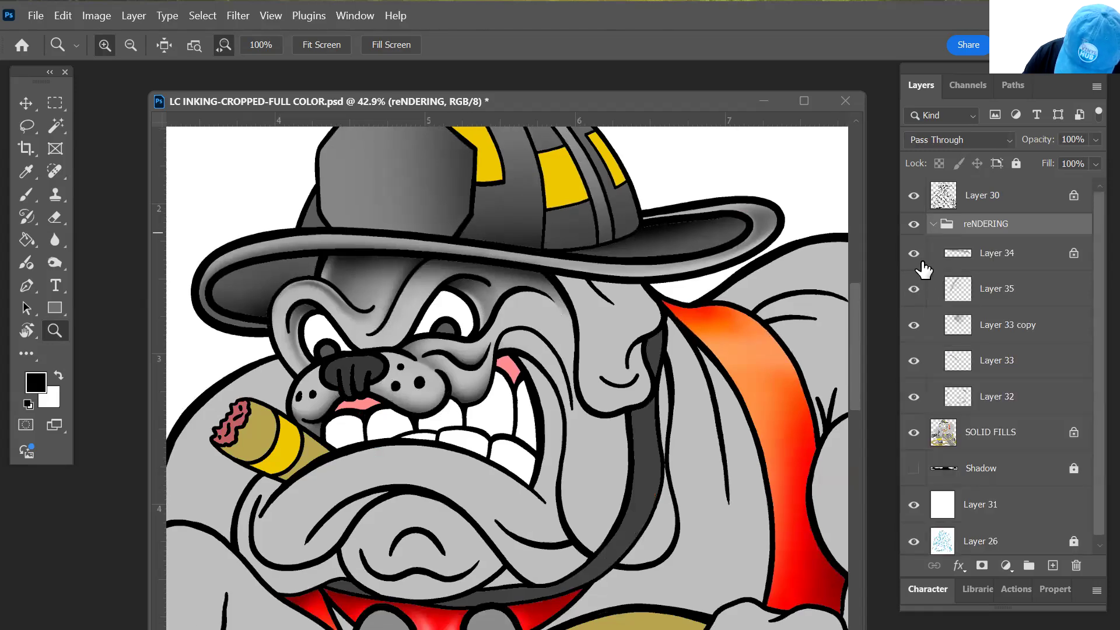
{"action": "left_click", "coordinate": [913, 360]}
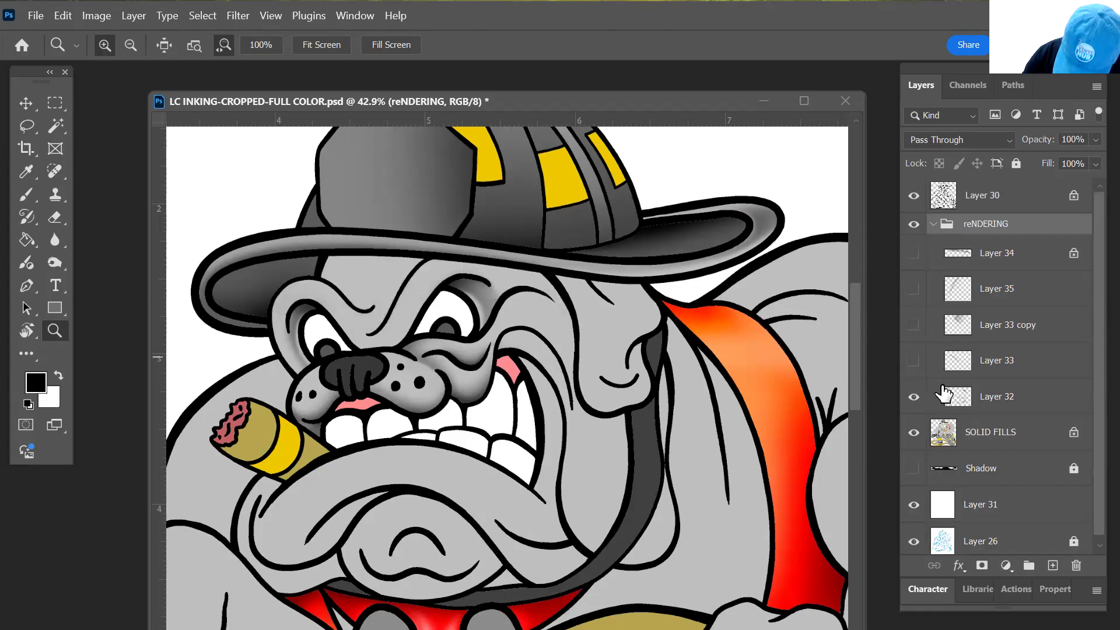
- Select the inside of the bulldog's ear from the Layer 30 line art with the Magic Wand at tolerance 35
{"action": "left_click", "coordinate": [945, 201]}
{"action": "key", "text": "w"}
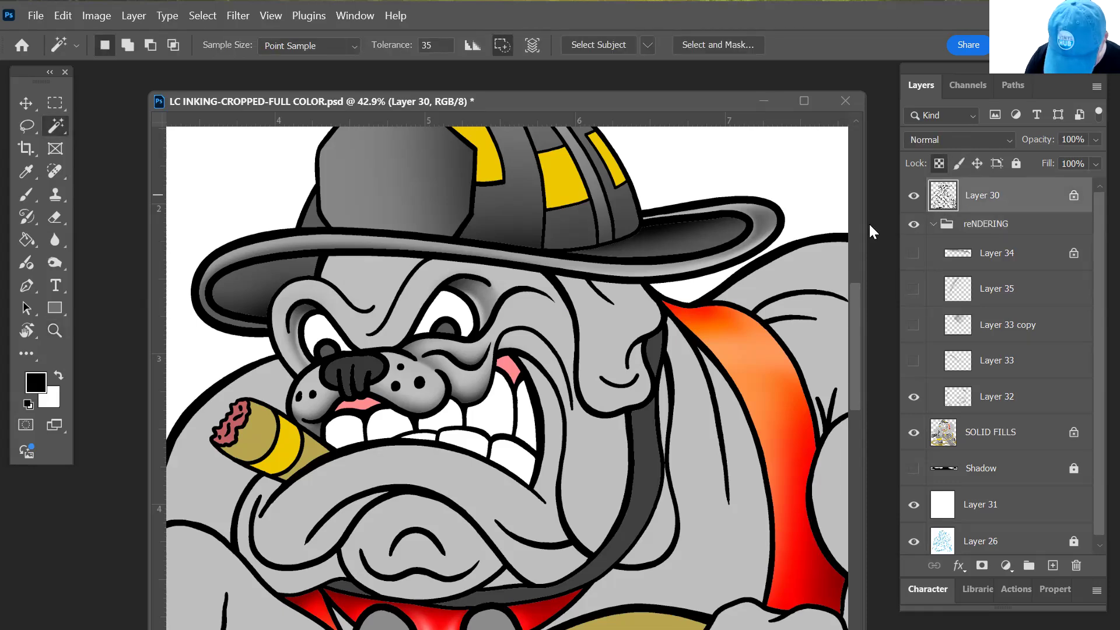
{"action": "left_click", "coordinate": [605, 325]}
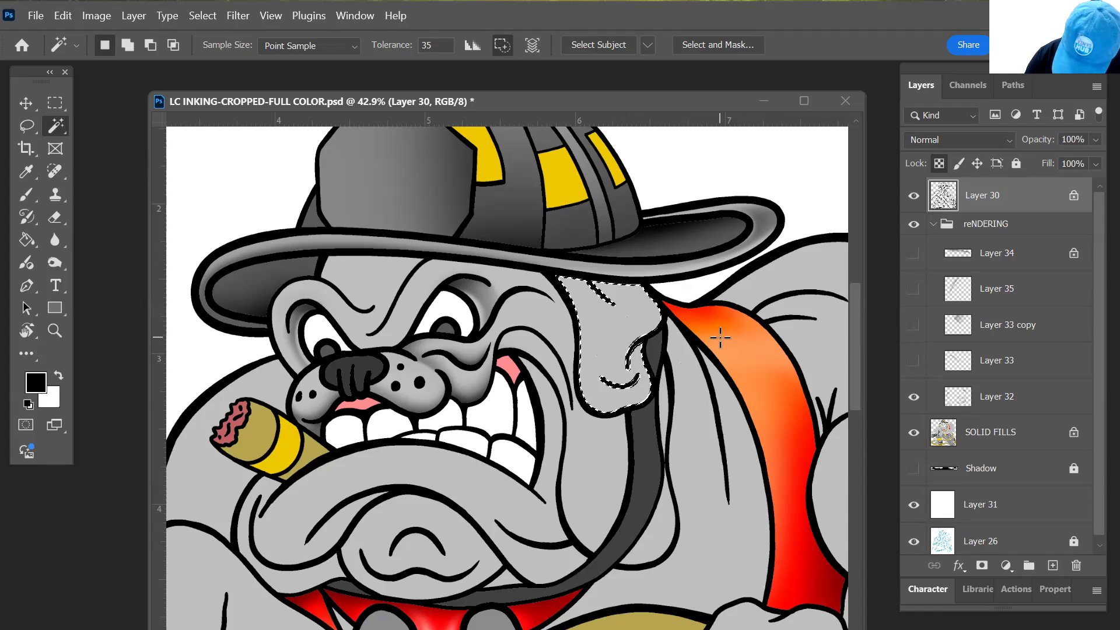
- Add a new layer directly above Layer 32 in the reNDERING group and hide it
{"action": "left_click", "coordinate": [957, 393]}
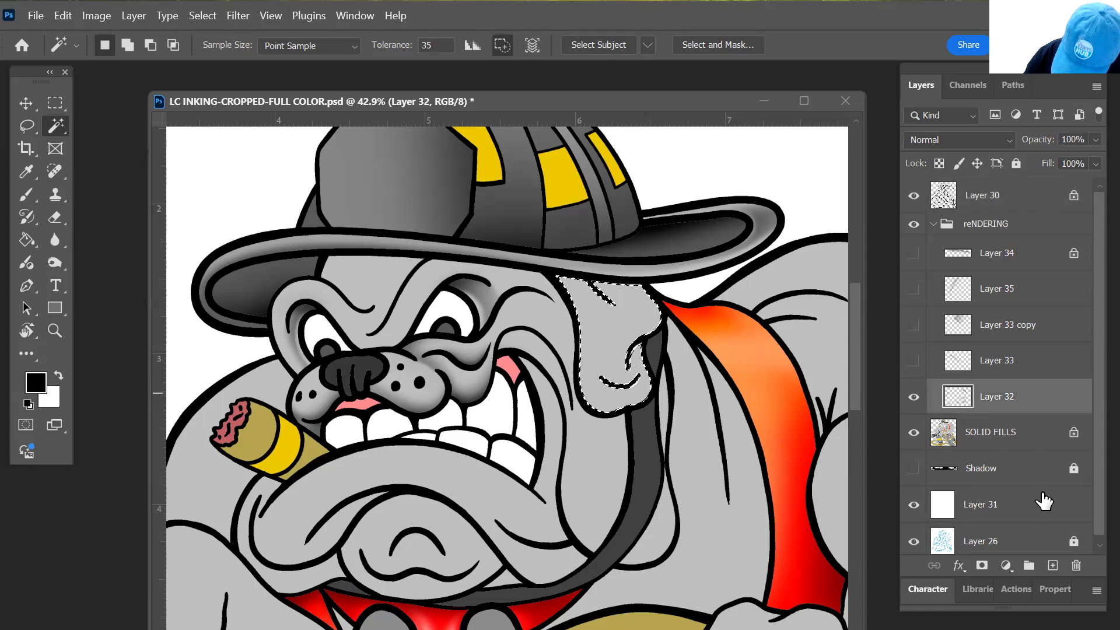
{"action": "left_click", "coordinate": [1052, 565]}
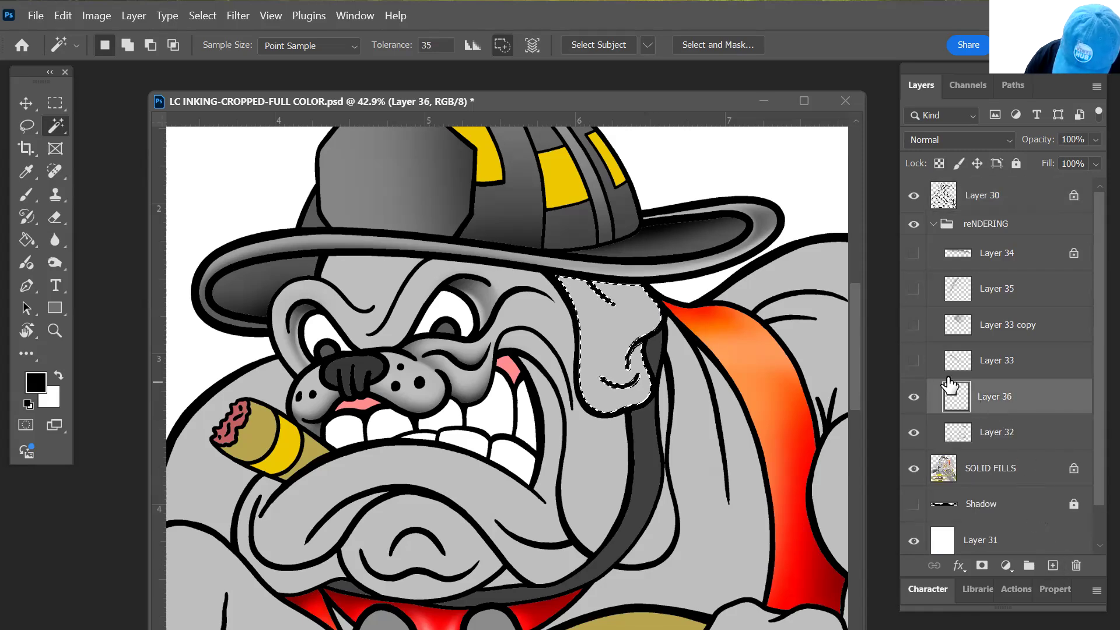
{"action": "left_click", "coordinate": [914, 398]}
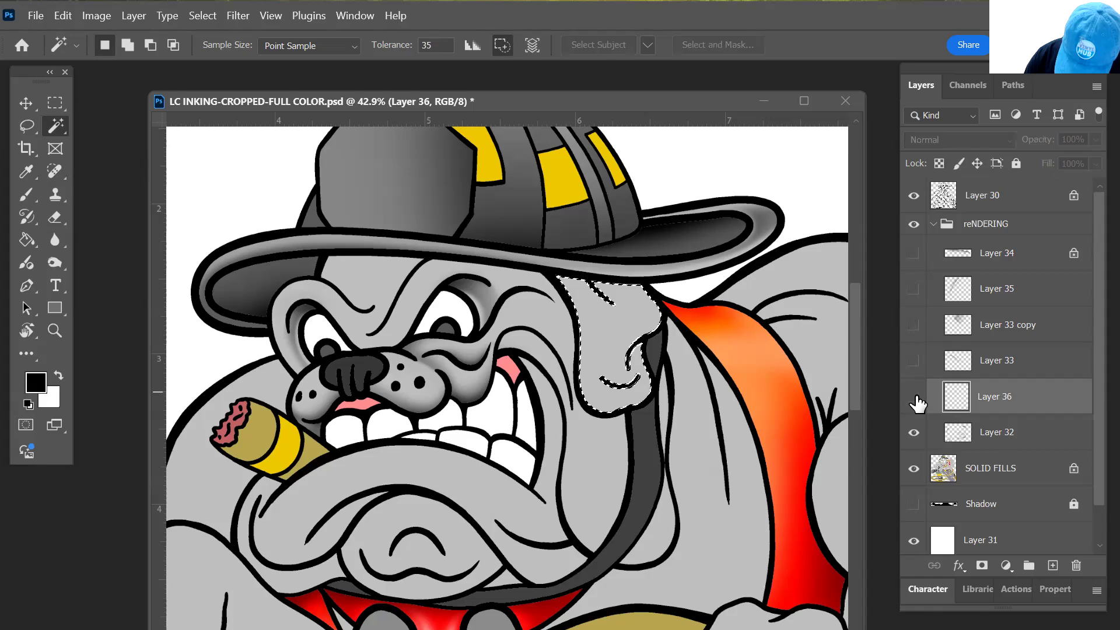
{"action": "left_click", "coordinate": [914, 398]}
{"action": "left_click", "coordinate": [914, 397]}
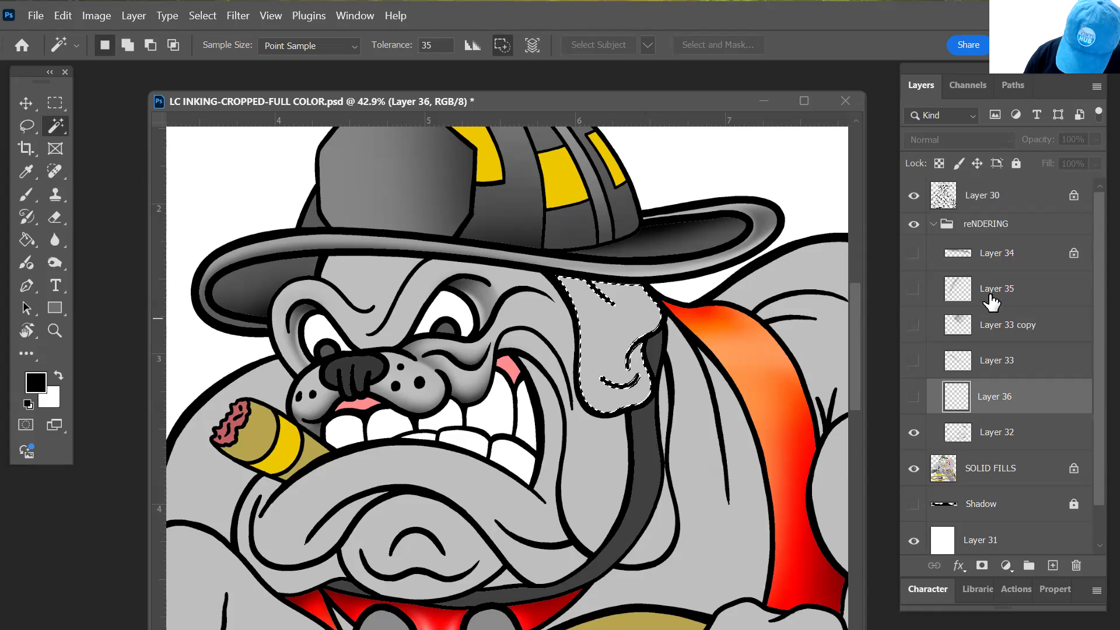
- Select Layer 32 and compare the bulldog's face with and without its shading, keeping the layer visible
{"action": "left_click", "coordinate": [936, 442]}
{"action": "left_click", "coordinate": [915, 435]}
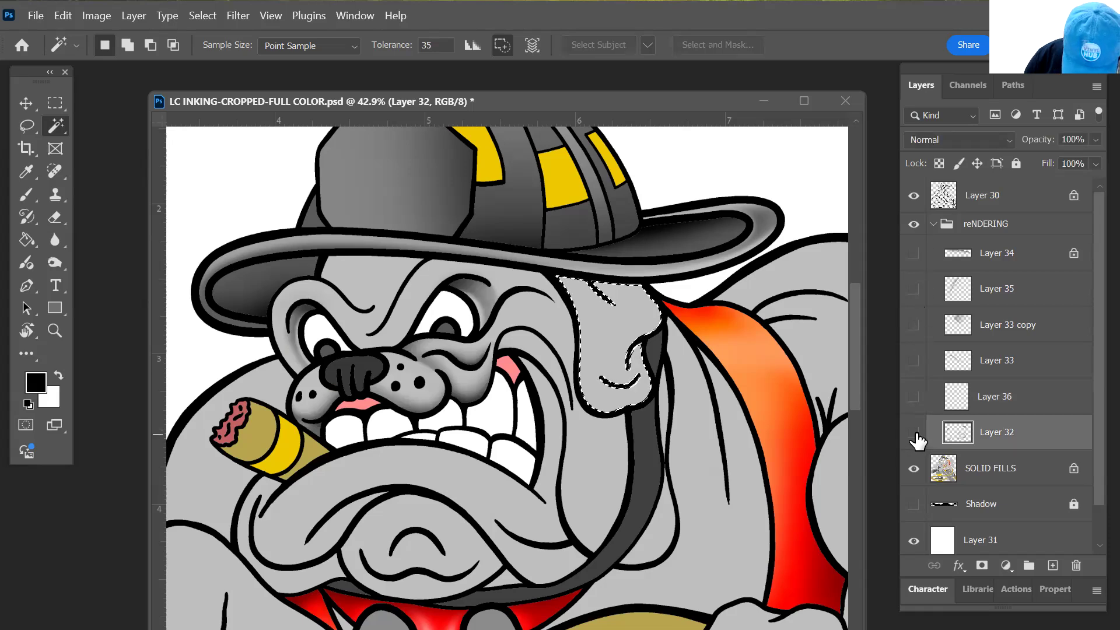
{"action": "left_click", "coordinate": [914, 435]}
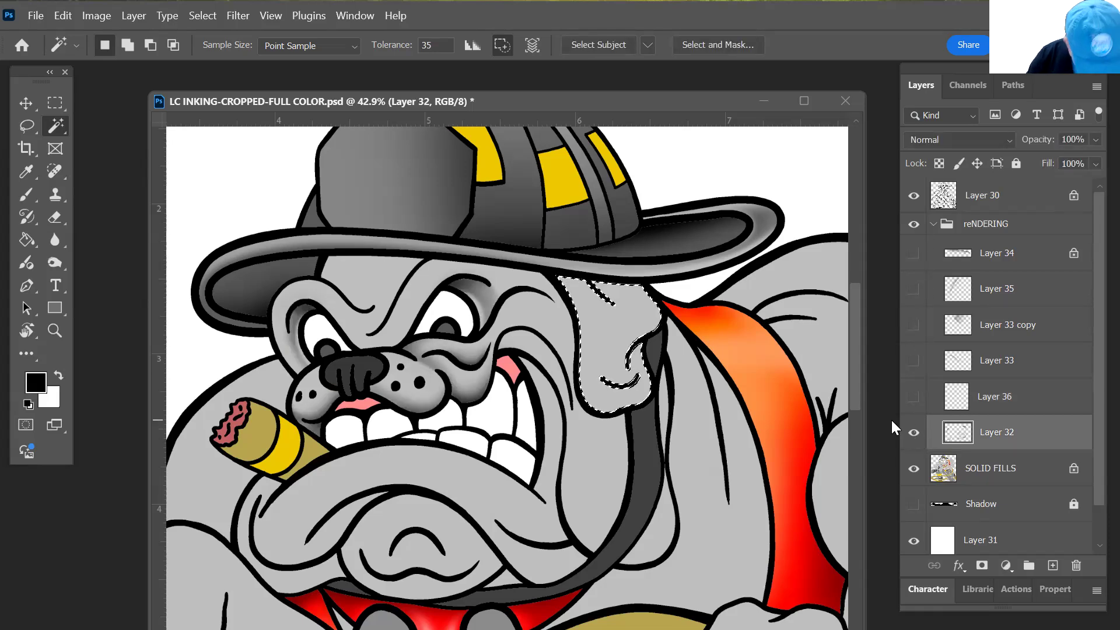
{"action": "mouse_move", "coordinate": [449, 465]}
{"action": "left_mouse_down"}
{"action": "mouse_move", "coordinate": [507, 468]}
{"action": "mouse_move", "coordinate": [502, 445]}
{"action": "mouse_move", "coordinate": [463, 467]}
{"action": "left_mouse_up"}
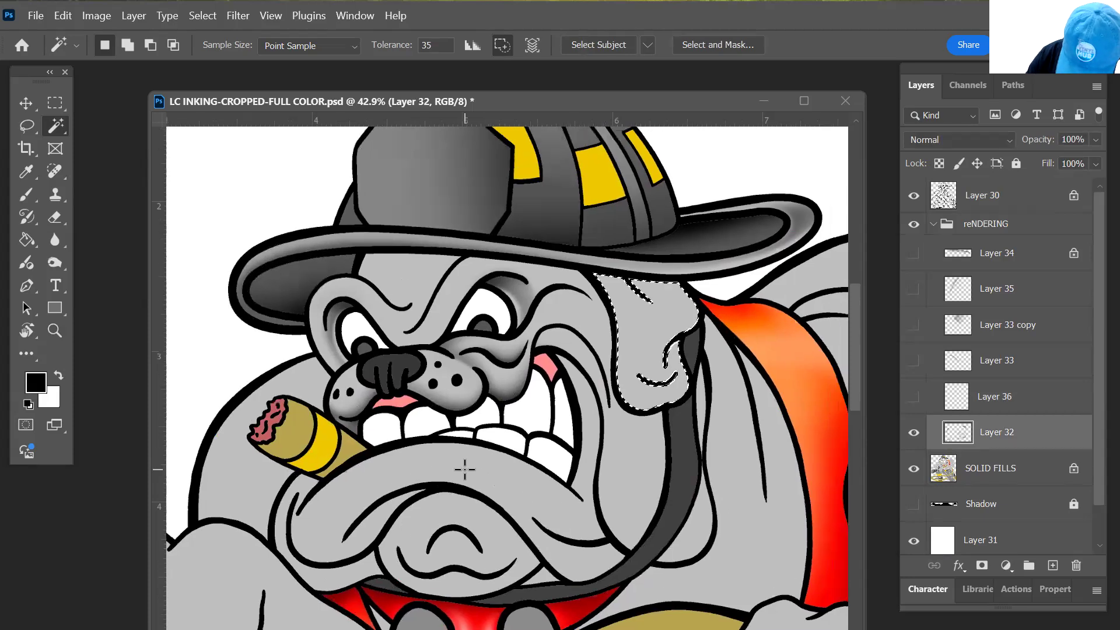
{"action": "left_click", "coordinate": [913, 433]}
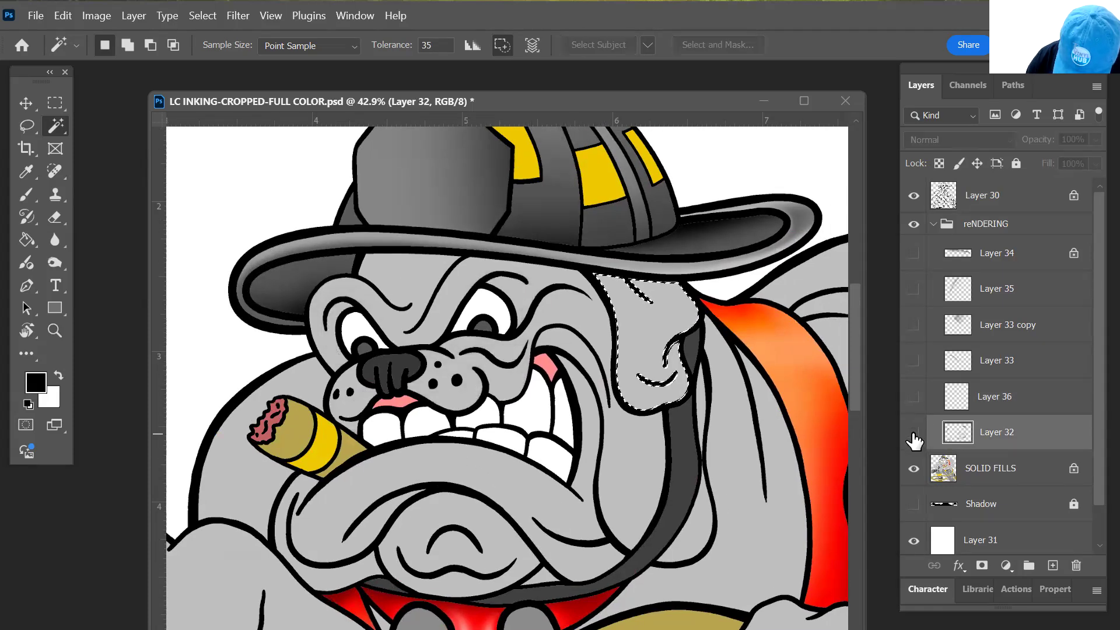
{"action": "left_click", "coordinate": [913, 435]}
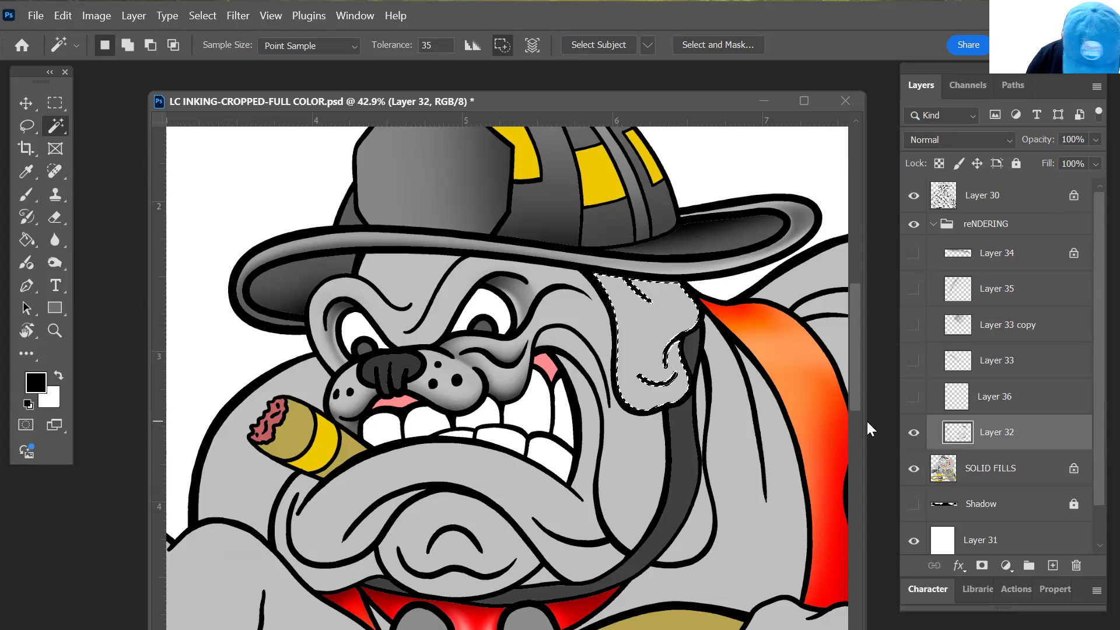
- Examine the Layer 32 shading around the bulldog's eye socket and nose up close
{"action": "key", "text": "z"}
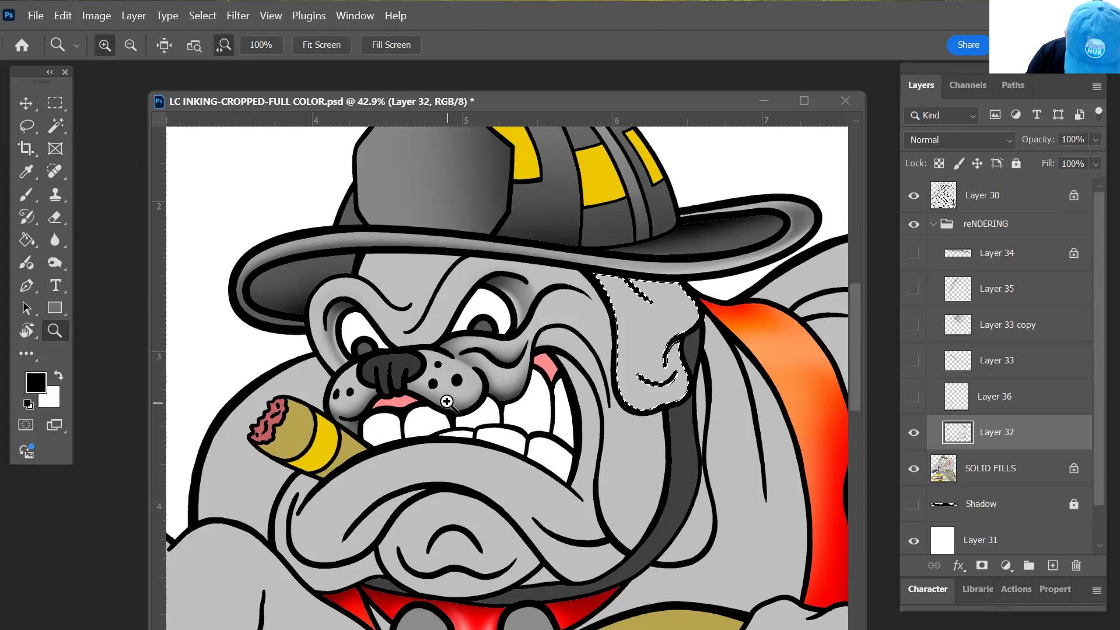
{"action": "left_click", "coordinate": [455, 368]}
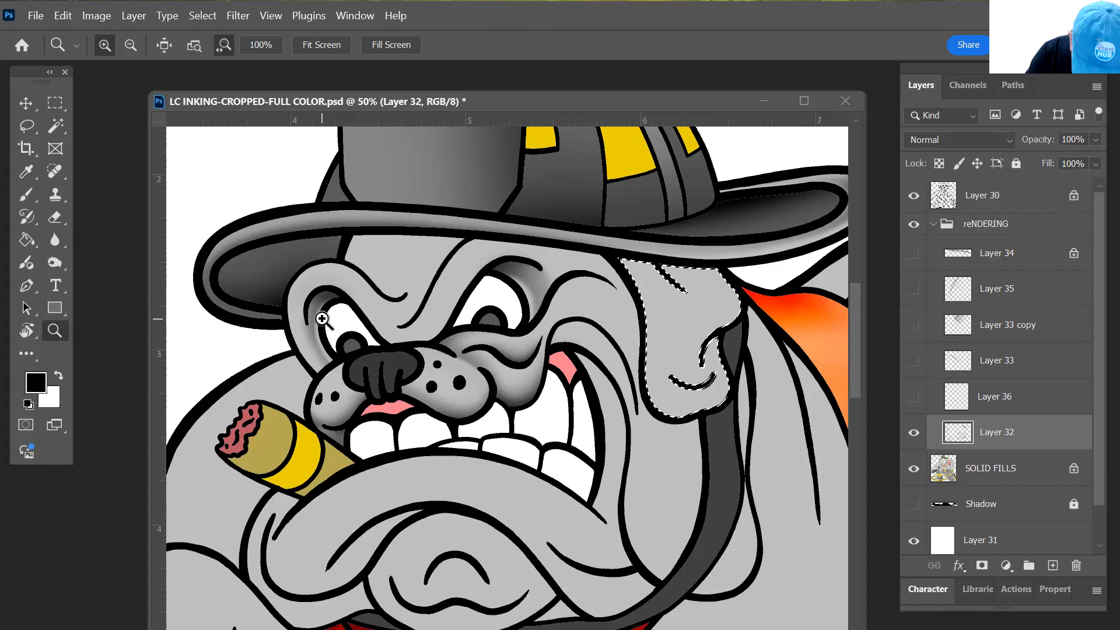
{"action": "left_click", "coordinate": [337, 330]}
{"action": "left_click", "coordinate": [360, 348]}
{"action": "left_click", "coordinate": [368, 360]}
{"action": "left_click", "coordinate": [330, 258]}
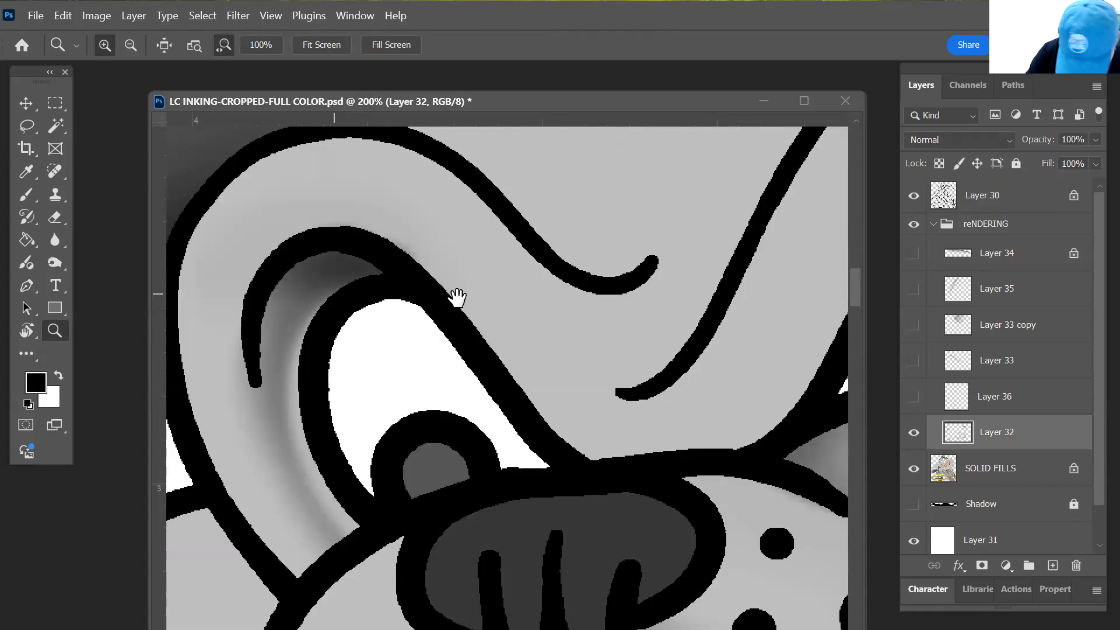
{"action": "left_click_drag", "start_coordinate": [456, 297], "coordinate": [495, 302]}
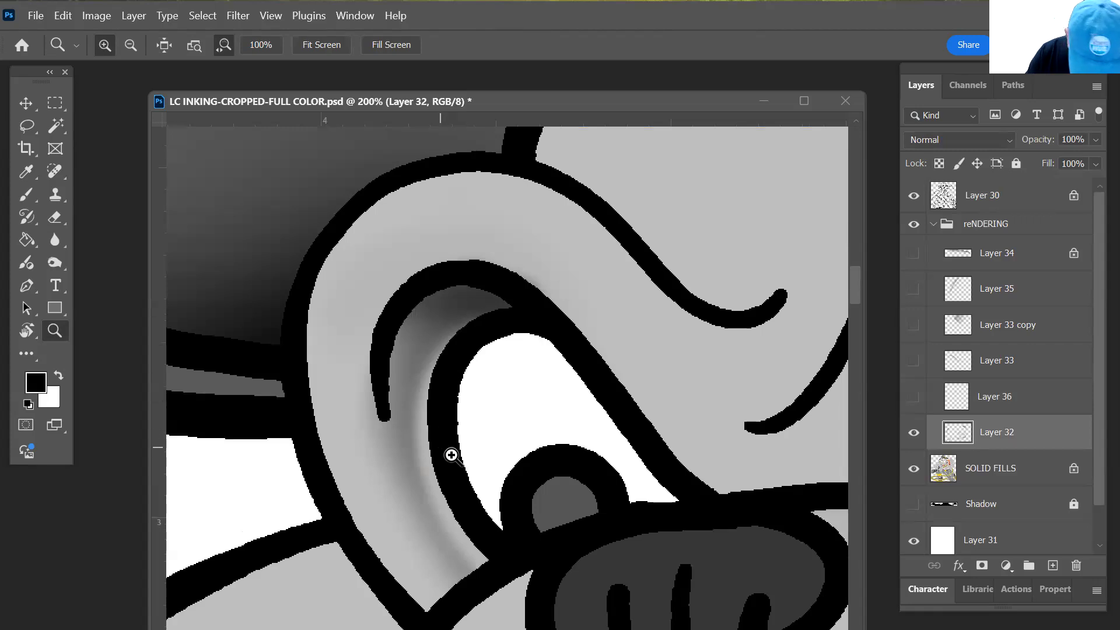
{"action": "key", "text": "alt"}
{"action": "left_click_drag", "start_coordinate": [458, 453], "coordinate": [420, 458]}
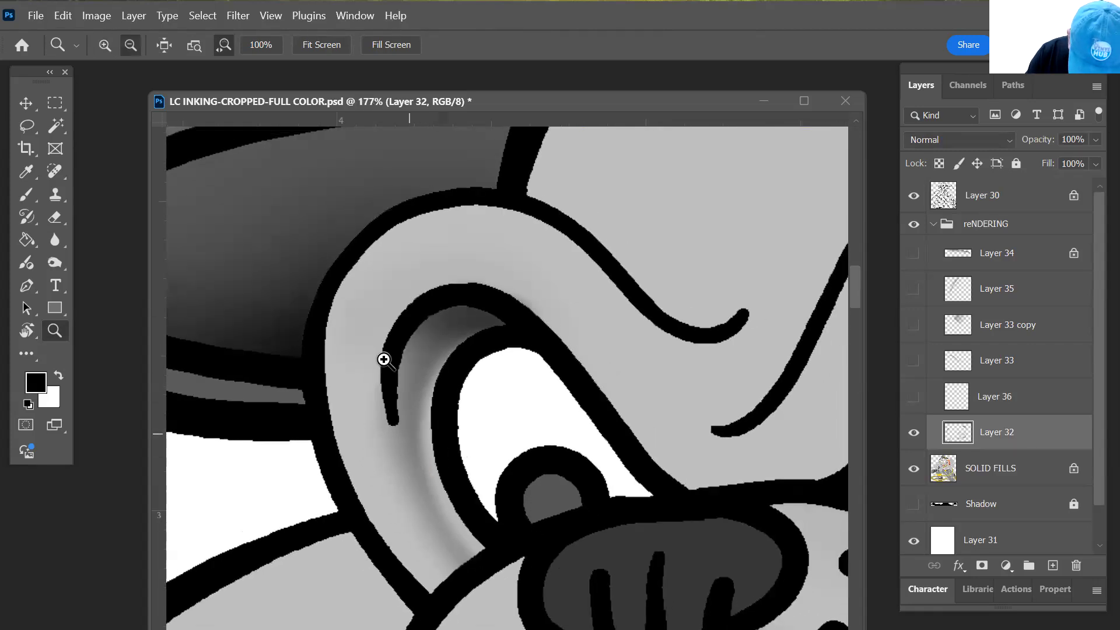
{"action": "key", "text": "space"}
{"action": "left_click_drag", "start_coordinate": [562, 507], "coordinate": [497, 448]}
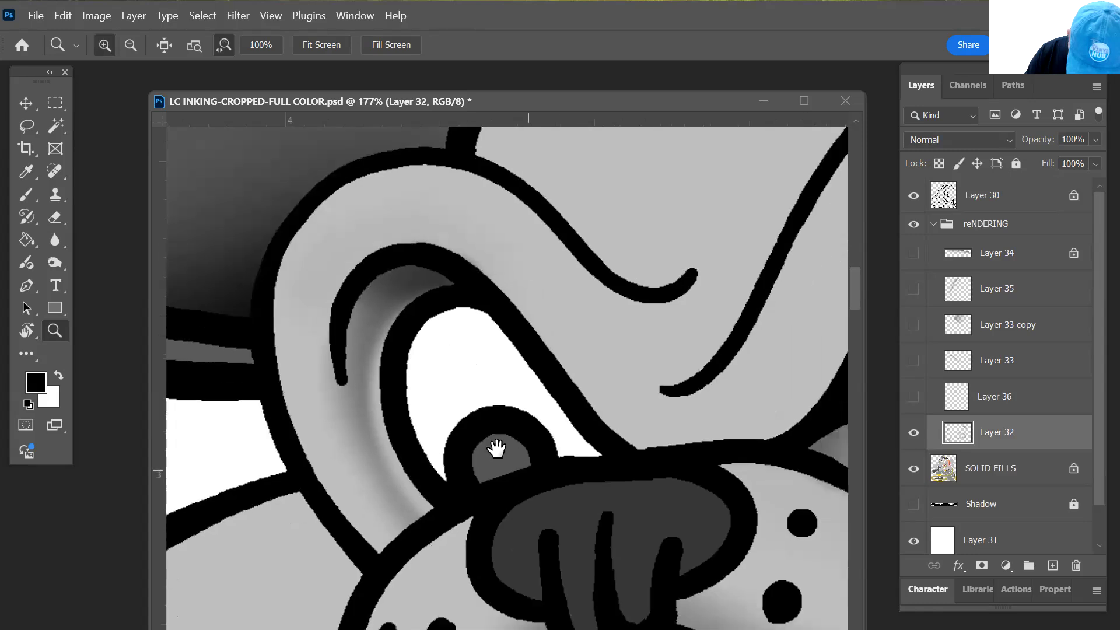
{"action": "key", "text": "alt"}
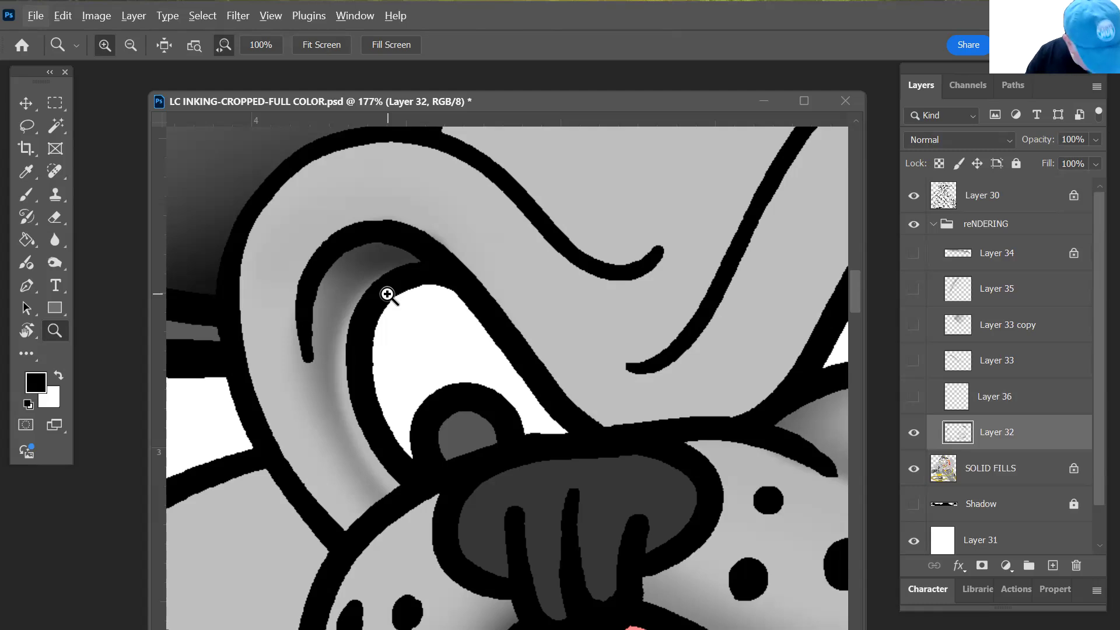
- Examine the shading across the whole head and return to a close view of the eye socket above the cigar
{"action": "left_click", "coordinate": [466, 404], "text": "alt"}
{"action": "left_click", "coordinate": [466, 404], "text": "alt"}
{"action": "left_click", "coordinate": [465, 407], "text": "alt"}
{"action": "left_click", "coordinate": [466, 410], "text": "alt"}
{"action": "left_click_drag", "start_coordinate": [512, 451], "coordinate": [434, 421]}
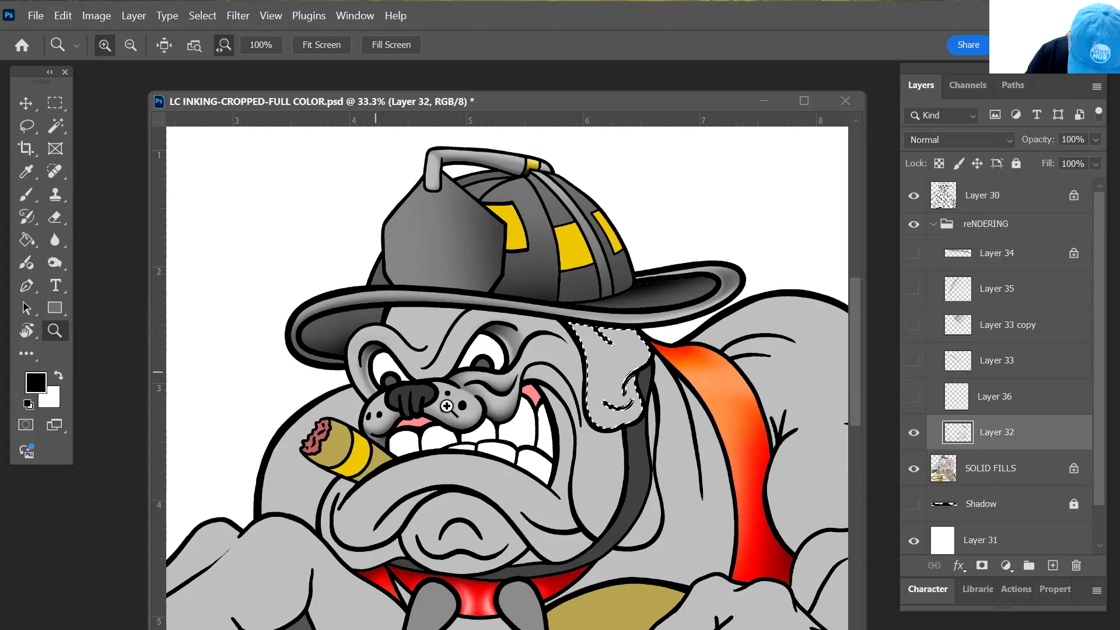
{"action": "left_click_drag", "start_coordinate": [447, 406], "coordinate": [475, 433]}
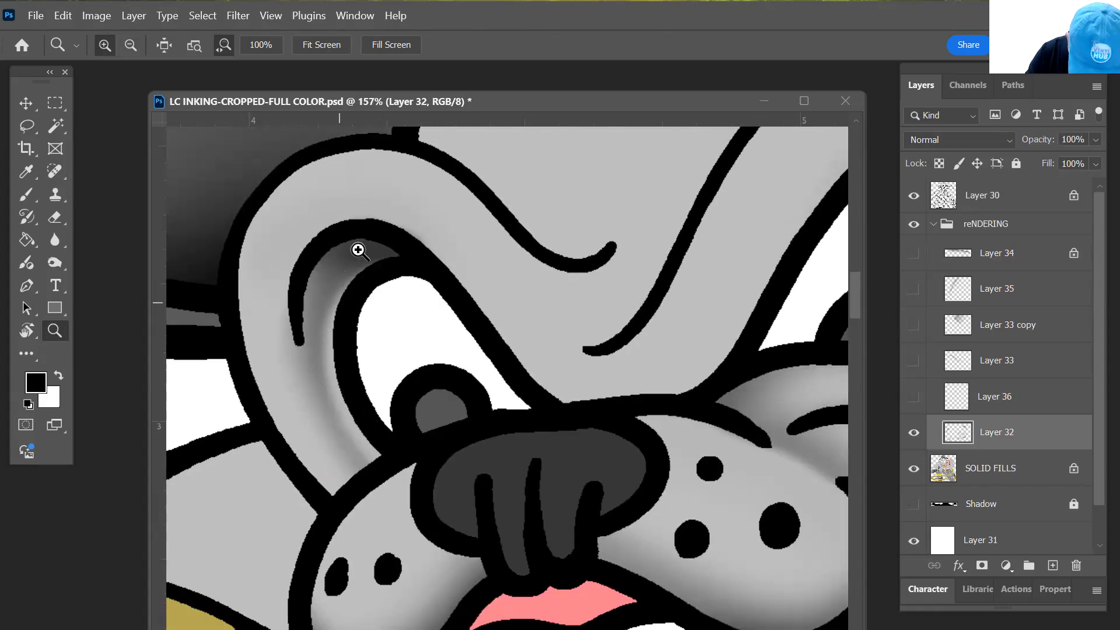
- Switch to the Eraser tool and compare the eye socket with and without the Layer 32 shading
{"action": "key", "text": "e"}
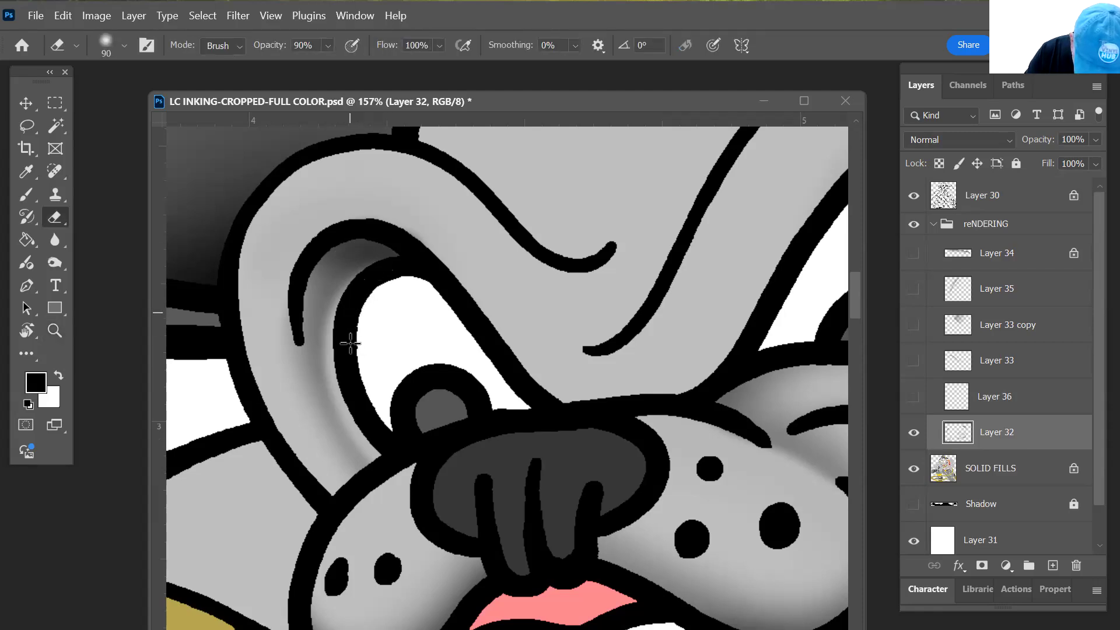
{"action": "left_click", "coordinate": [913, 432]}
{"action": "left_click", "coordinate": [913, 432]}
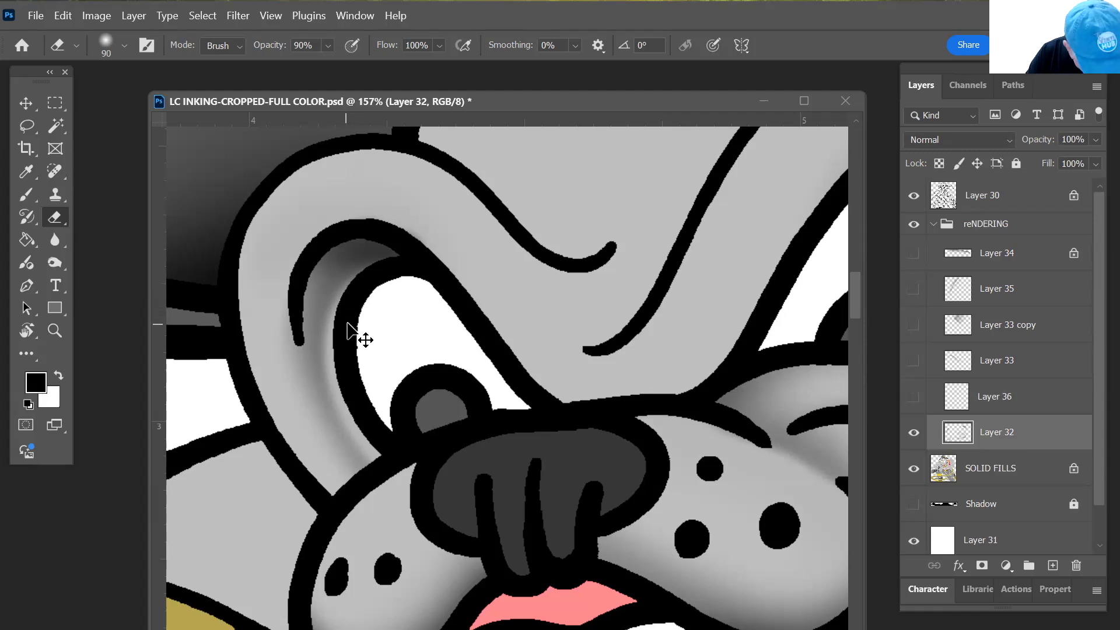
{"action": "mouse_move", "coordinate": [341, 299]}
{"action": "left_mouse_down"}
{"action": "mouse_move", "coordinate": [336, 359]}
{"action": "mouse_move", "coordinate": [365, 289]}
{"action": "mouse_move", "coordinate": [357, 325]}
{"action": "left_mouse_up"}
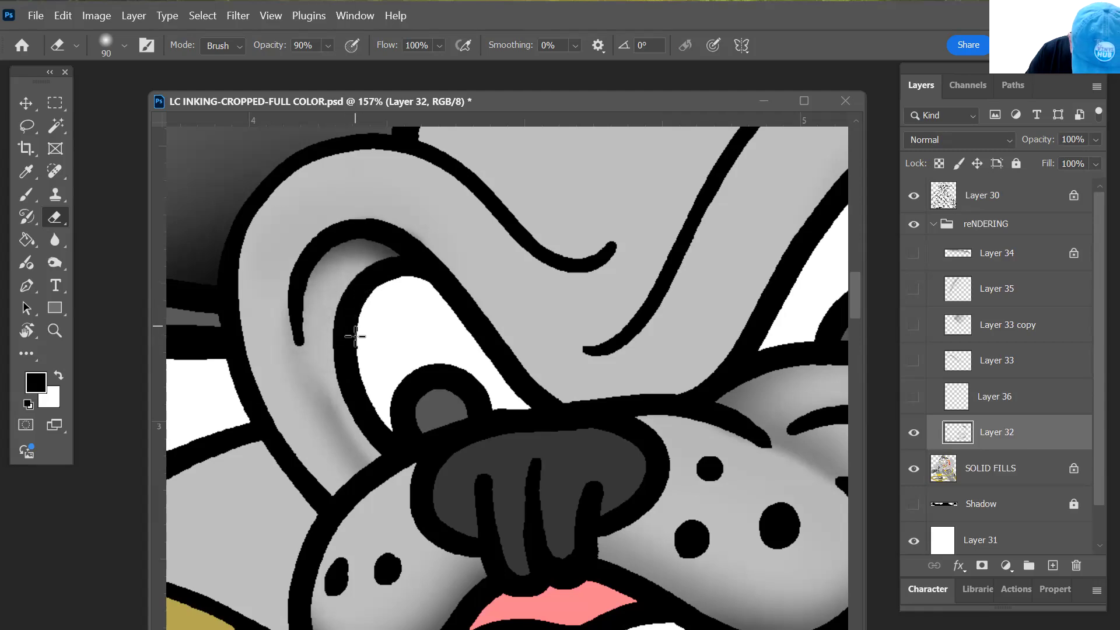
{"action": "key", "text": "ctrl+z"}
{"action": "mouse_move", "coordinate": [391, 269]}
{"action": "left_mouse_down"}
{"action": "mouse_move", "coordinate": [353, 310]}
{"action": "mouse_move", "coordinate": [382, 277]}
{"action": "left_mouse_up"}
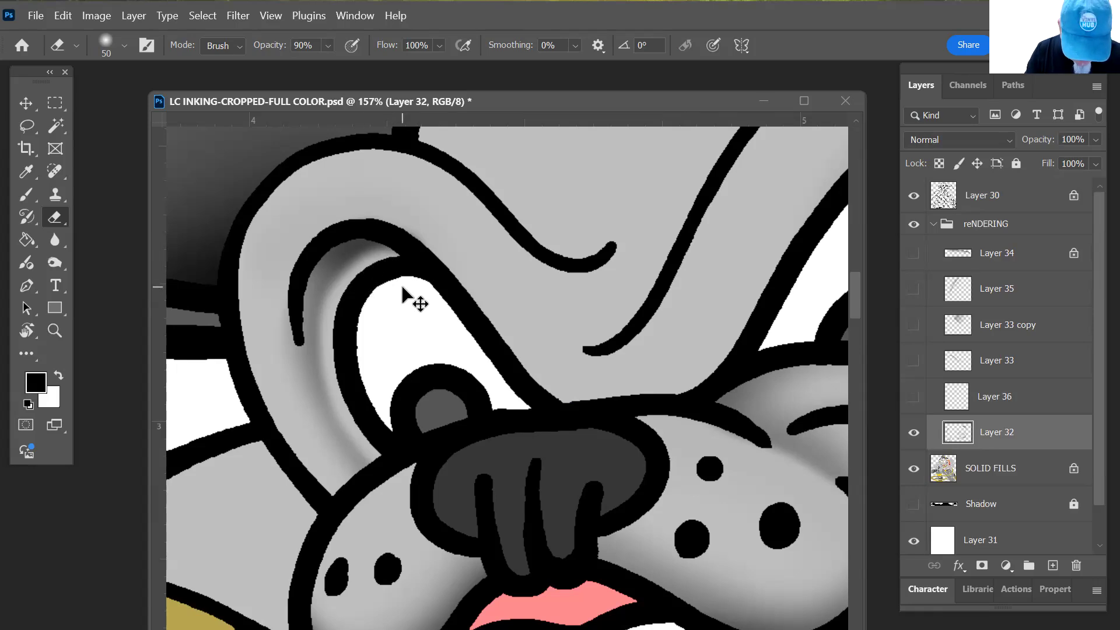
{"action": "key", "text": "ctrl+z"}
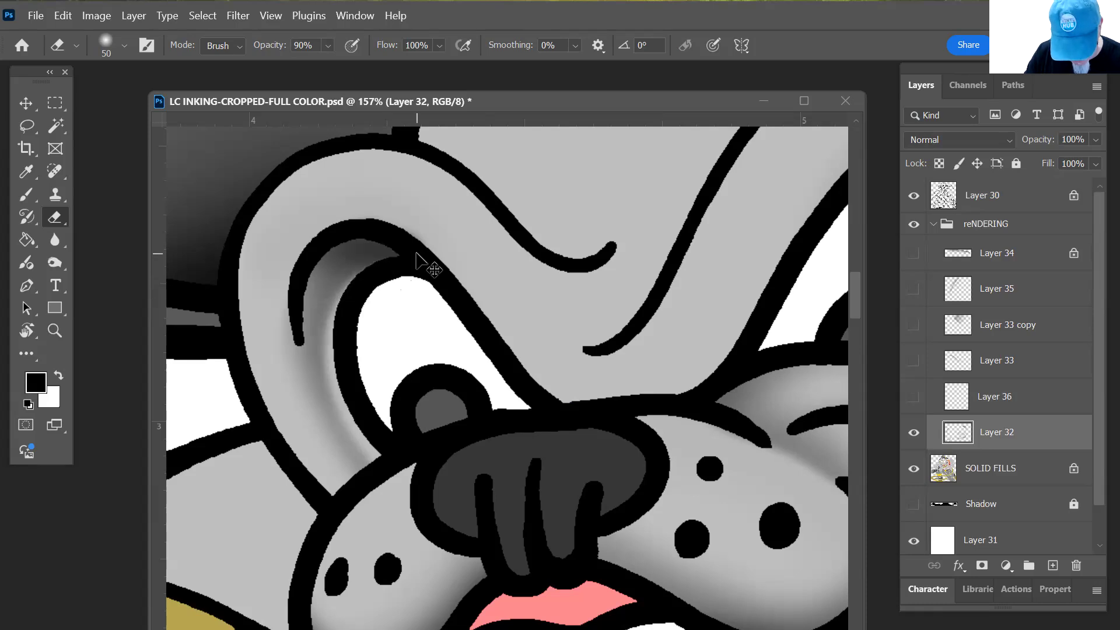
- Erase the inner edge of the Layer 32 shading along the eye outline above the cigar with the size 50 eraser
{"action": "mouse_move", "coordinate": [370, 284]}
{"action": "left_mouse_down"}
{"action": "mouse_move", "coordinate": [352, 306]}
{"action": "mouse_move", "coordinate": [349, 342]}
{"action": "left_mouse_up"}
{"action": "mouse_move", "coordinate": [355, 297]}
{"action": "left_mouse_down"}
{"action": "mouse_move", "coordinate": [355, 396]}
{"action": "mouse_move", "coordinate": [387, 454]}
{"action": "left_mouse_up"}
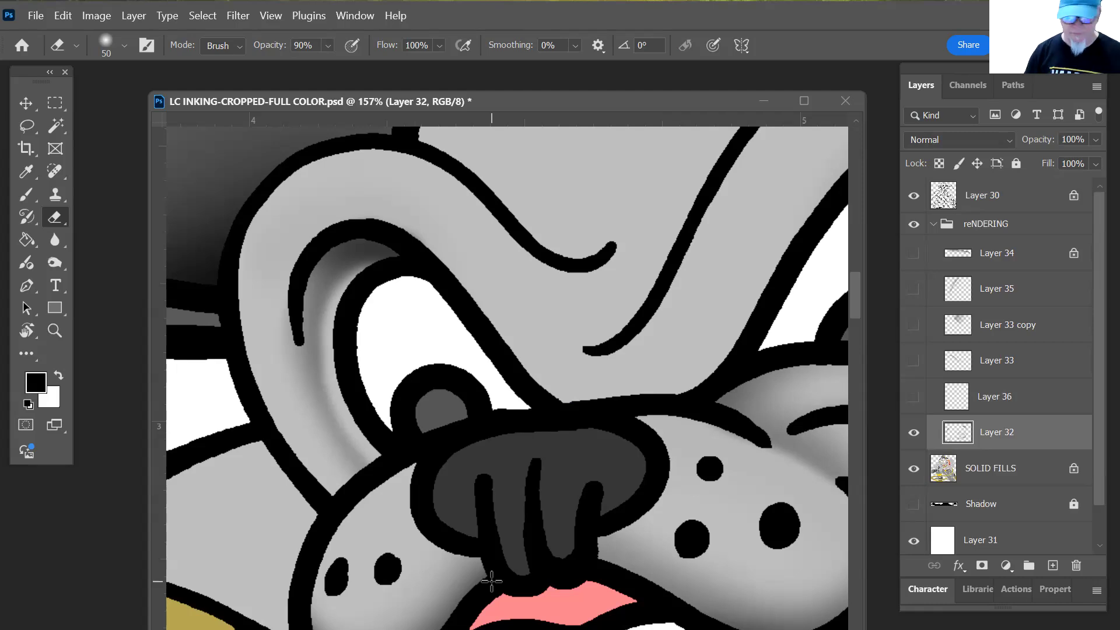
{"action": "key", "text": "z"}
{"action": "left_click", "coordinate": [612, 432], "text": "alt"}
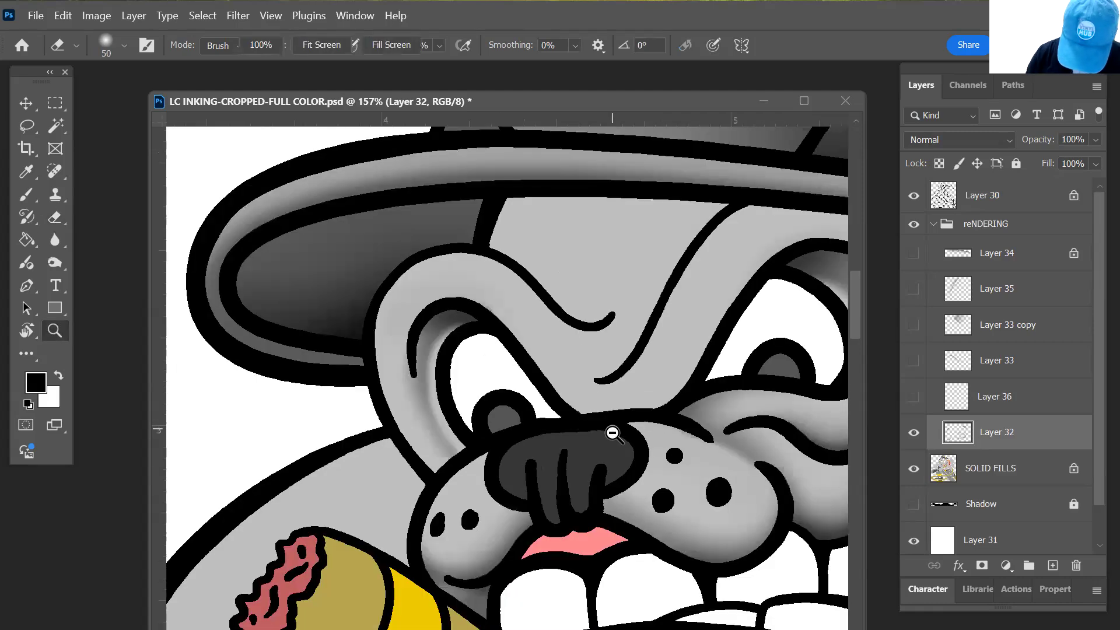
{"action": "left_click", "coordinate": [610, 431], "text": "alt"}
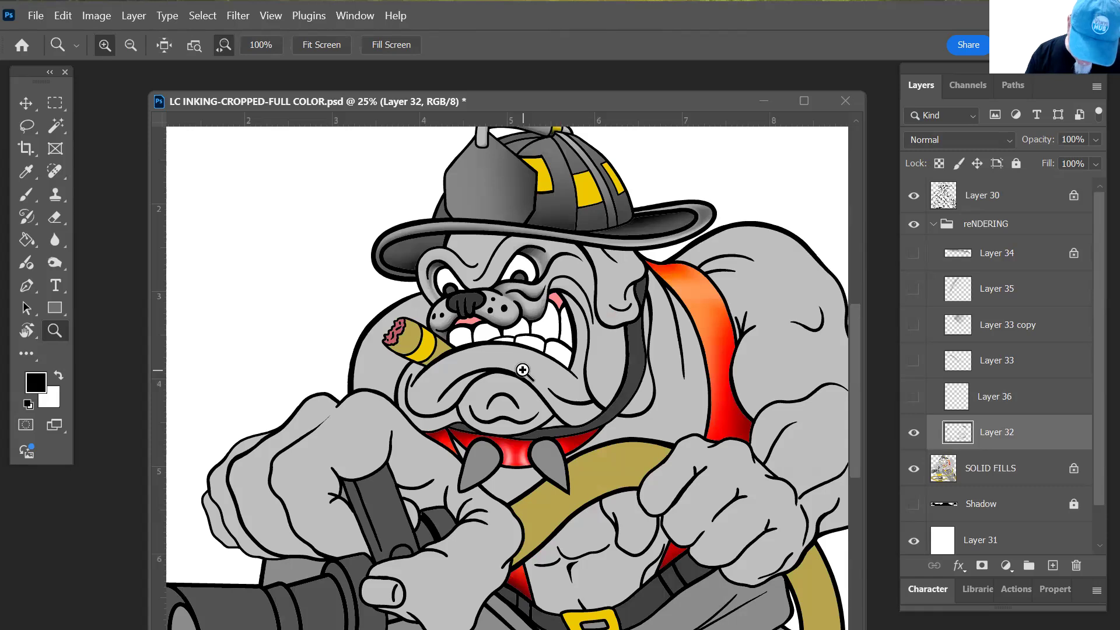
- Examine the eye socket shading up close and in the context of the bulldog's head, hat brim and cigar
{"action": "left_click", "coordinate": [437, 289]}
{"action": "right_click", "coordinate": [437, 296]}
{"action": "left_click", "coordinate": [444, 275]}
{"action": "left_click", "coordinate": [443, 276]}
{"action": "left_click_drag", "start_coordinate": [443, 277], "coordinate": [417, 288]}
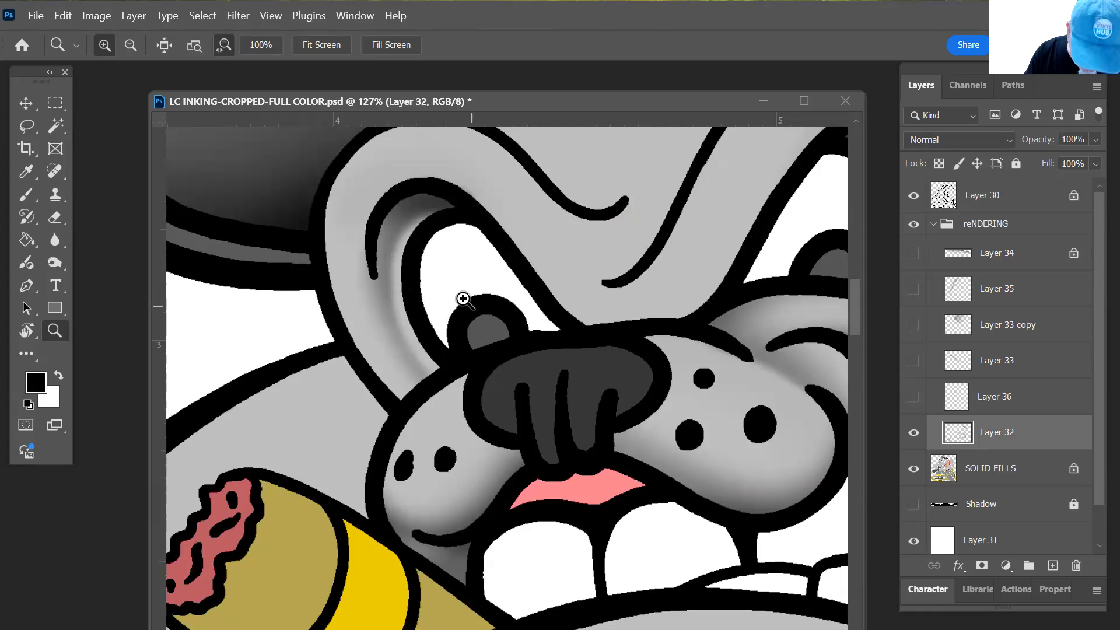
{"action": "key", "text": "alt"}
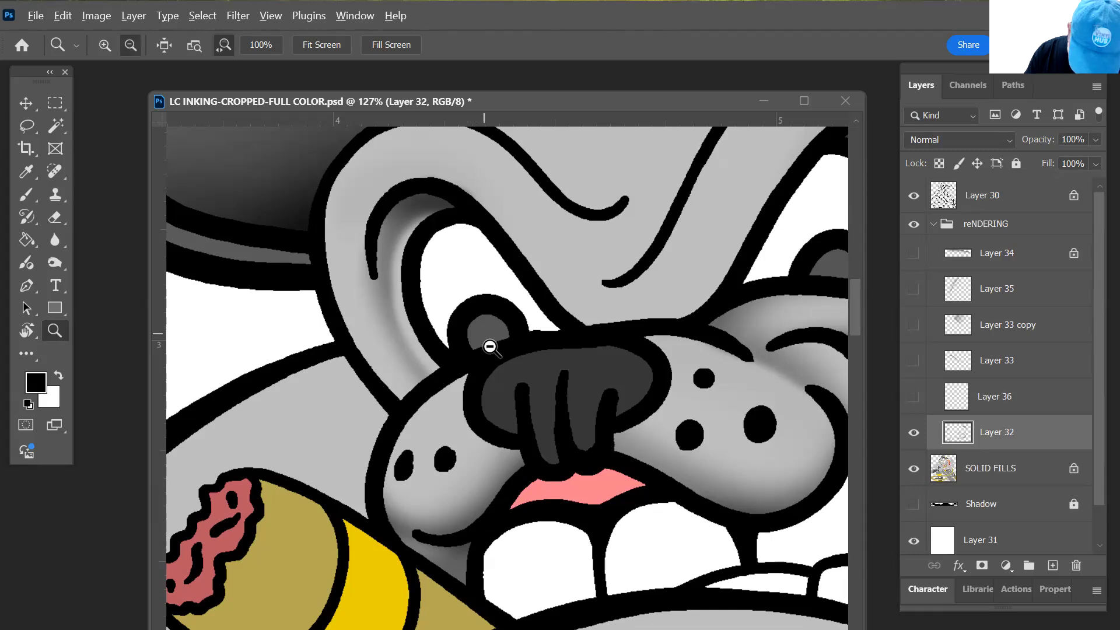
{"action": "left_click", "coordinate": [485, 335], "text": "alt"}
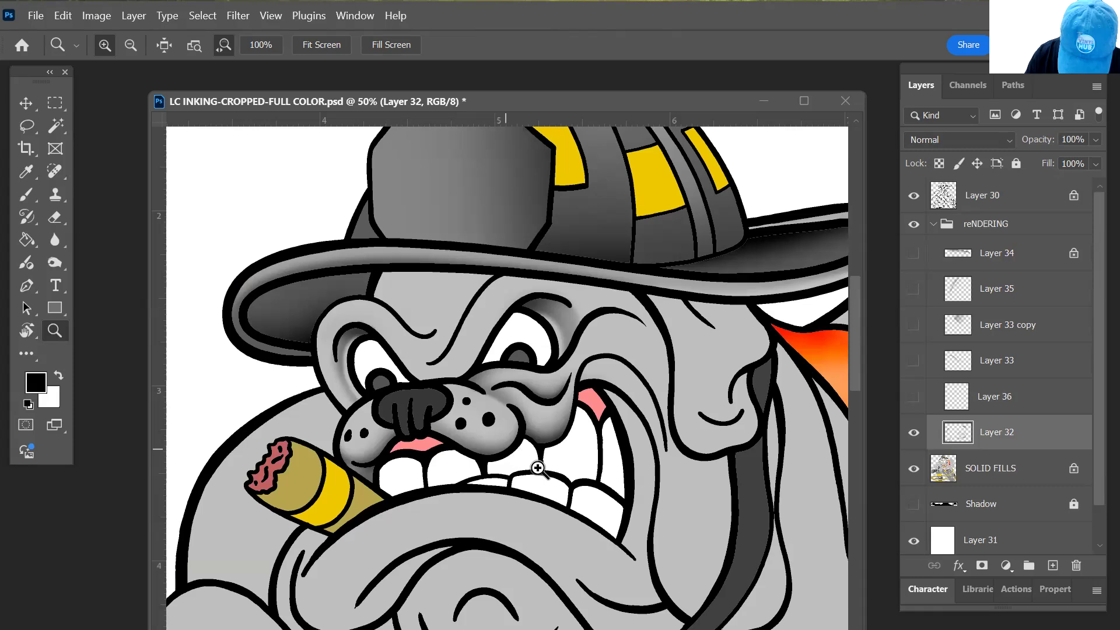
{"action": "key", "text": "space"}
{"action": "left_click_drag", "start_coordinate": [599, 453], "coordinate": [678, 455]}
{"action": "left_click_drag", "start_coordinate": [392, 375], "coordinate": [471, 419]}
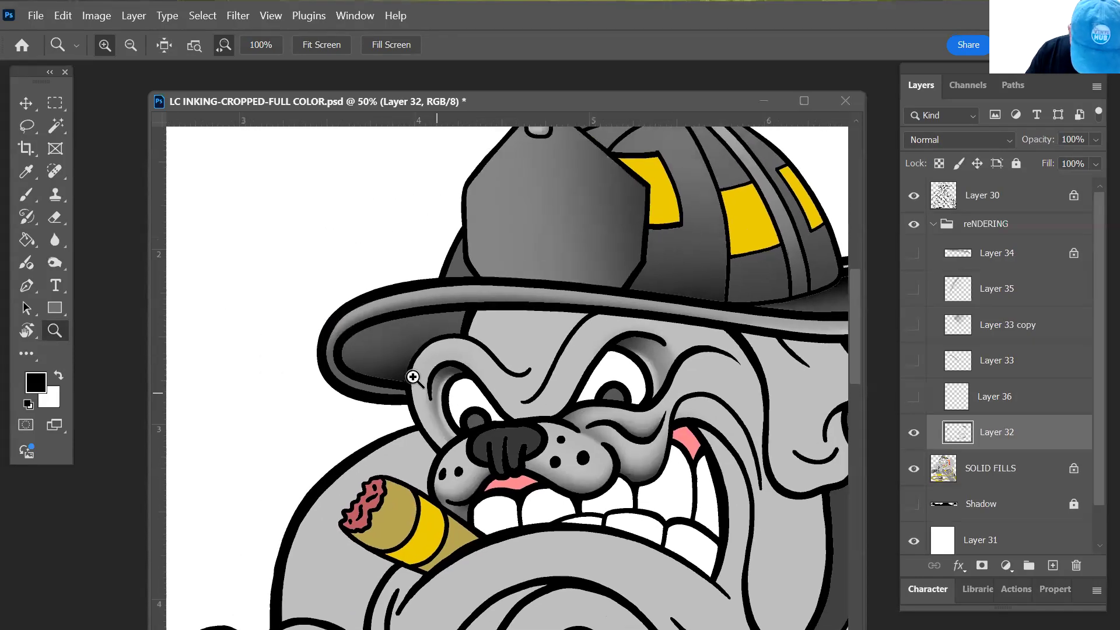
- Make Layer 30 active, check a Magic Wand selection of the hat brim's dark underside up close, and deselect it
{"action": "left_click", "coordinate": [944, 200]}
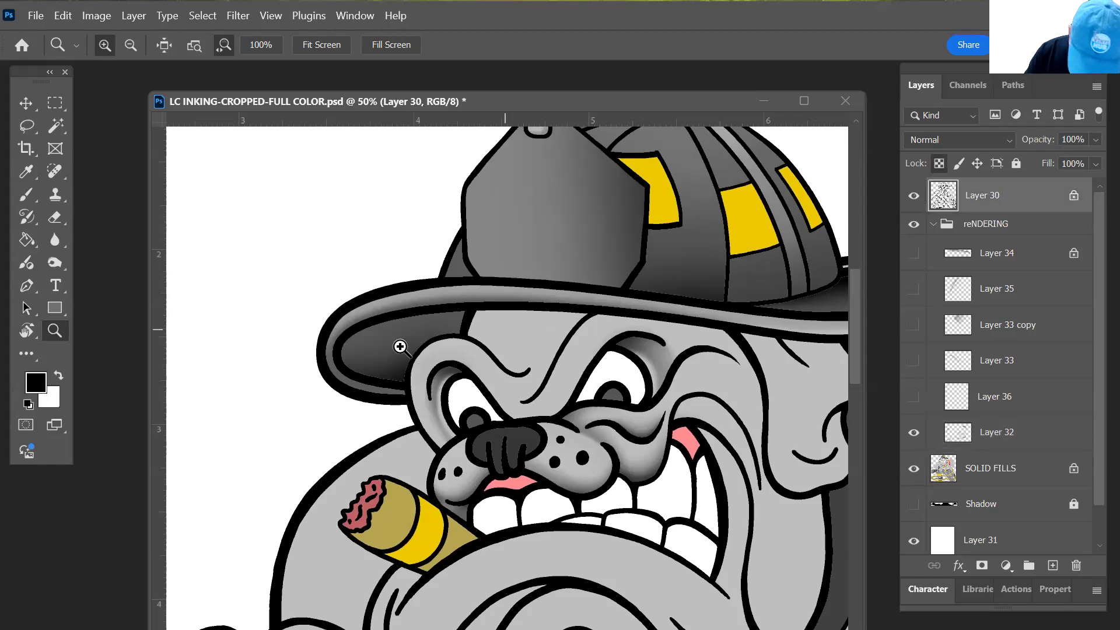
{"action": "key", "text": "w"}
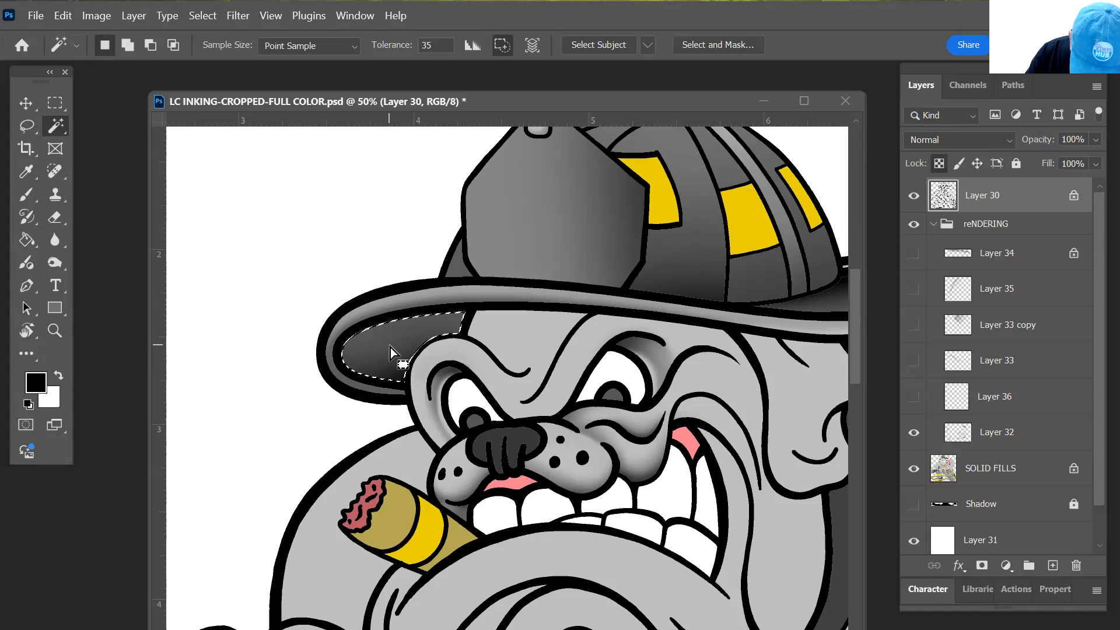
{"action": "key", "text": "z"}
{"action": "left_click", "coordinate": [389, 348]}
{"action": "left_click_drag", "start_coordinate": [432, 366], "coordinate": [478, 363]}
{"action": "key", "text": "ctrl+d"}
- Hide Layer 32 and SOLID FILLS, and inspect the line art's pixel edges around a temporary selection of the inner brim
{"action": "left_click_drag", "start_coordinate": [443, 416], "coordinate": [463, 428]}
{"action": "left_click_drag", "start_coordinate": [913, 434], "coordinate": [915, 474]}
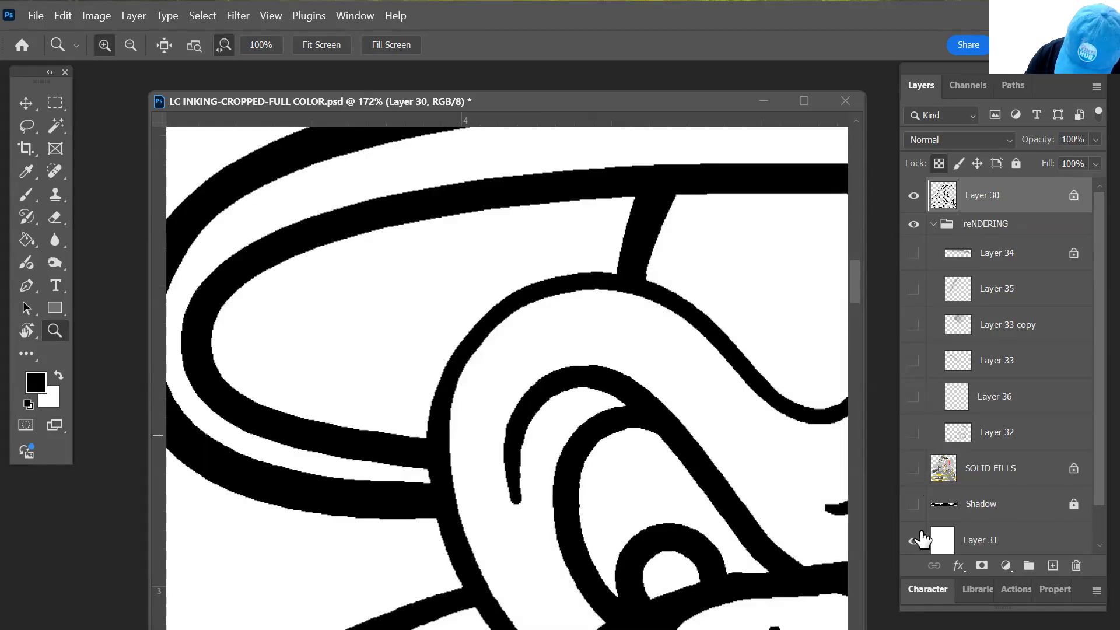
{"action": "left_click", "coordinate": [434, 338]}
{"action": "left_click_drag", "start_coordinate": [457, 452], "coordinate": [500, 485]}
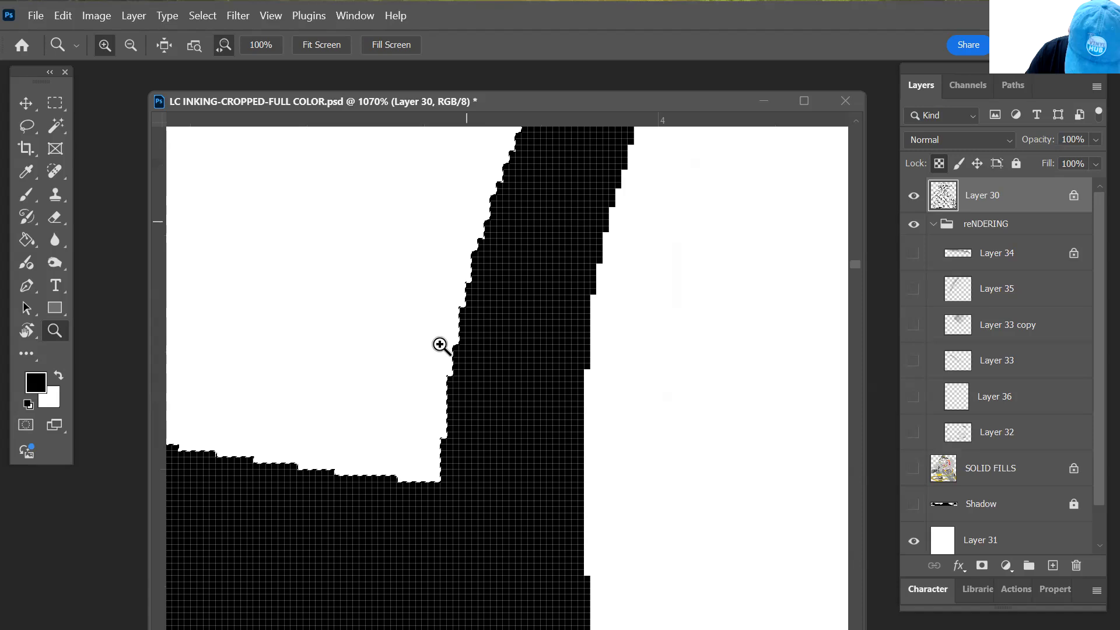
{"action": "left_click", "coordinate": [548, 488], "text": "alt"}
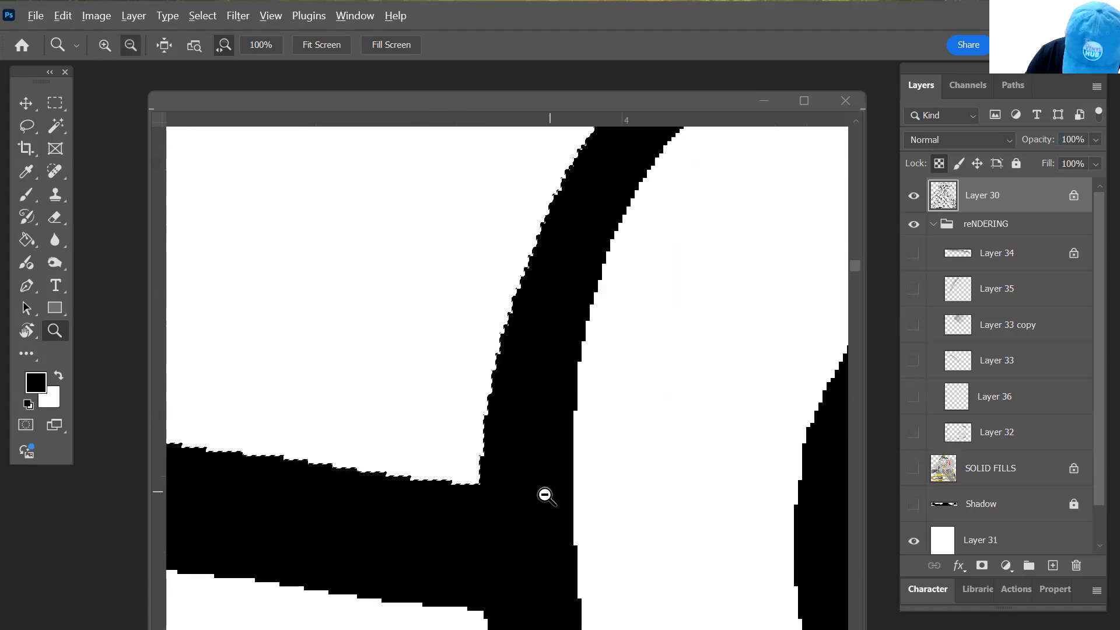
{"action": "key", "text": "ctrl+1"}
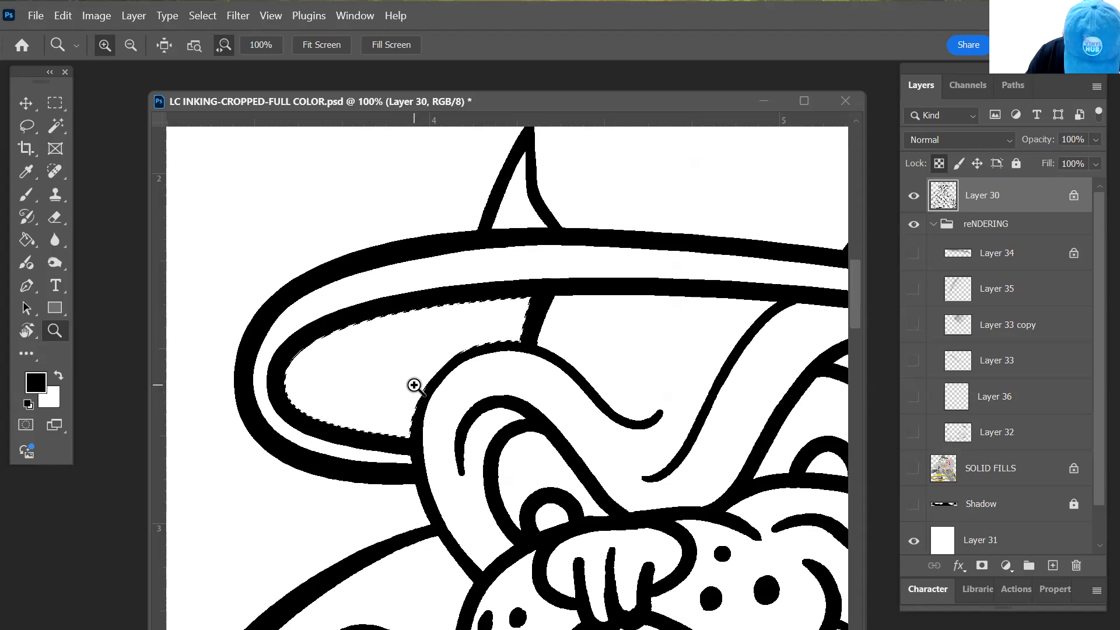
{"action": "key", "text": "ctrl+d"}
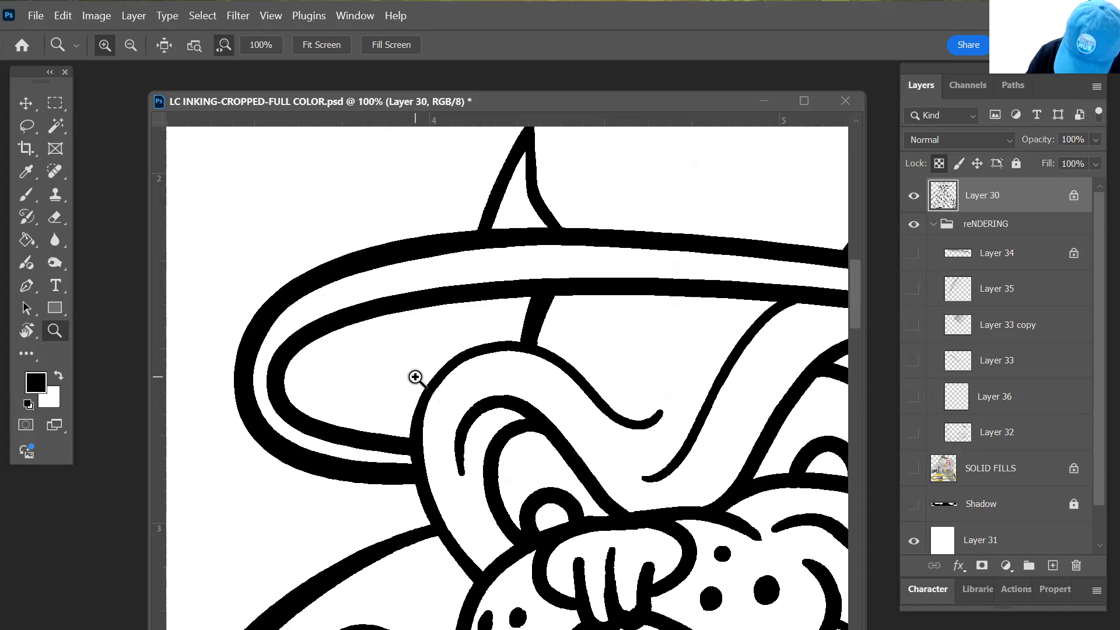
- Apply the Blur More and Blur filters to the Layer 30 line art
{"action": "left_click", "coordinate": [235, 18]}
{"action": "mouse_move", "coordinate": [290, 203]}
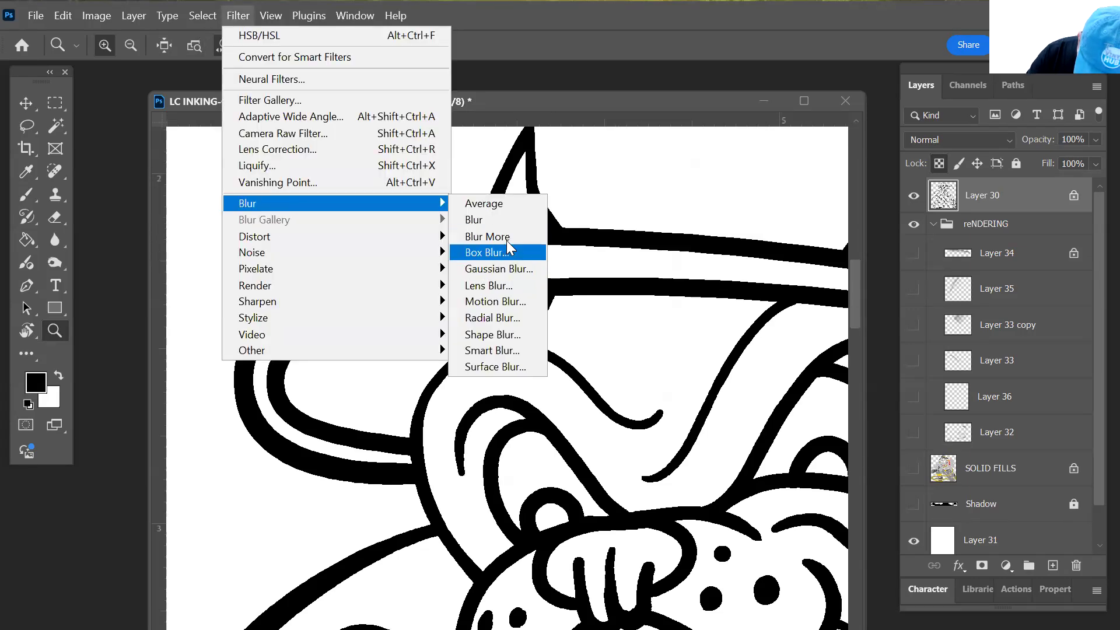
{"action": "left_click", "coordinate": [513, 241]}
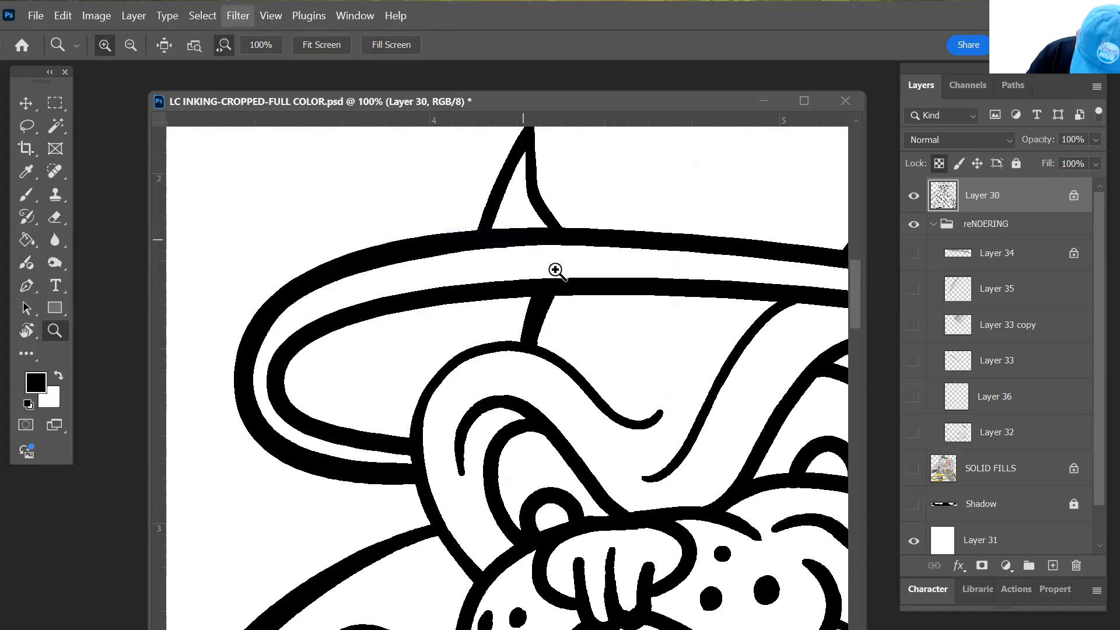
{"action": "left_click", "coordinate": [237, 17]}
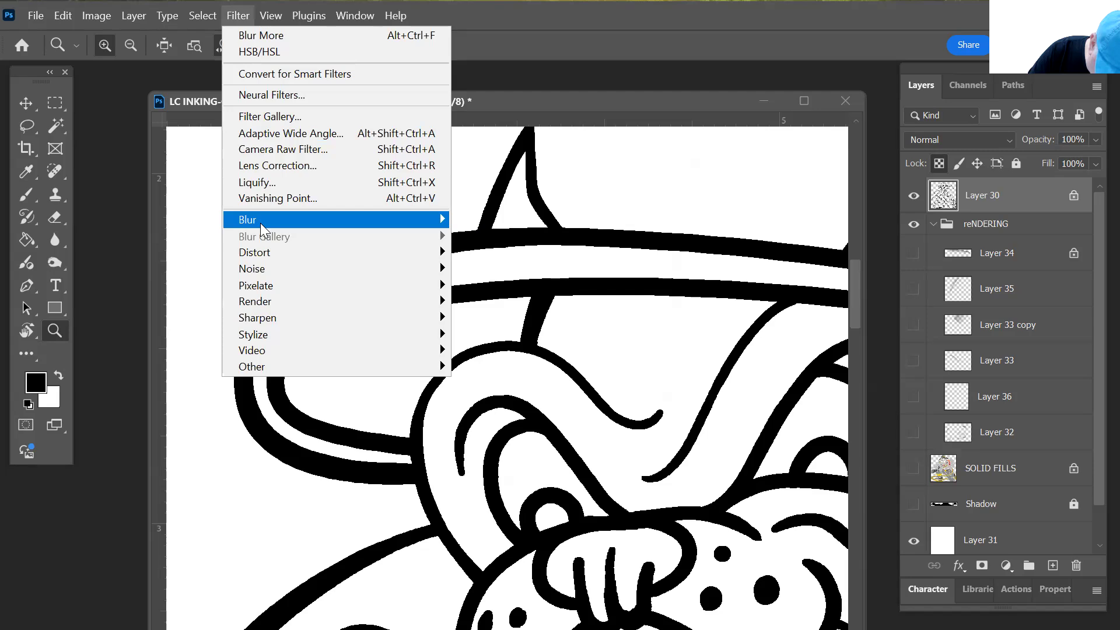
{"action": "mouse_move", "coordinate": [260, 222]}
{"action": "left_click", "coordinate": [498, 235]}
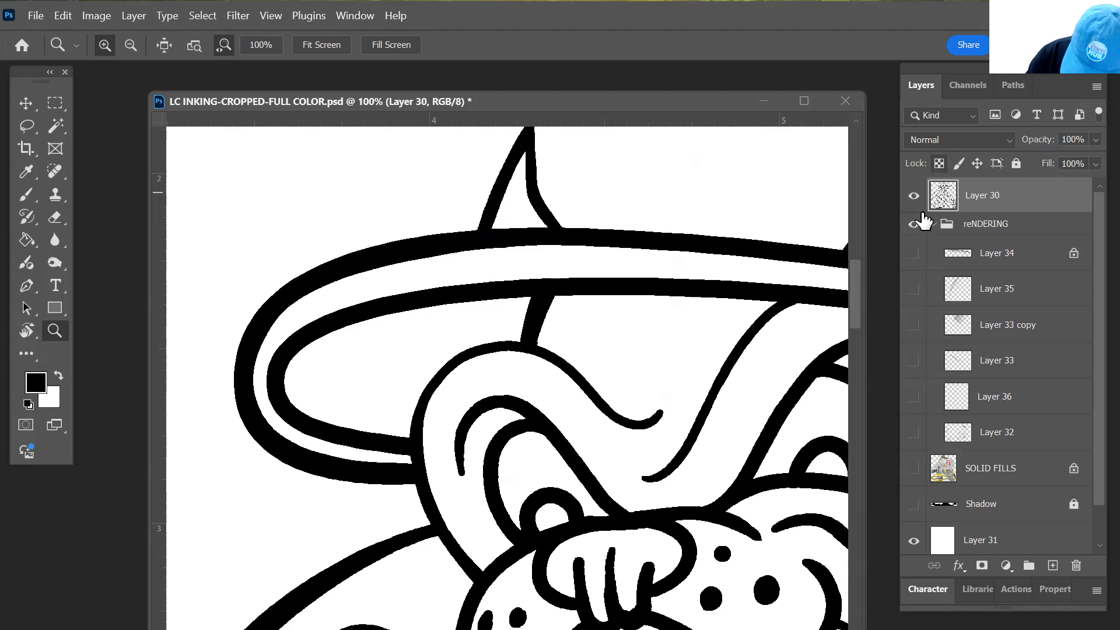
- Unlock Layer 30's transparent pixels, apply the Blur filter, and compare the canvas with the line art hidden and shown
{"action": "left_click", "coordinate": [238, 26]}
{"action": "mouse_move", "coordinate": [297, 235]}
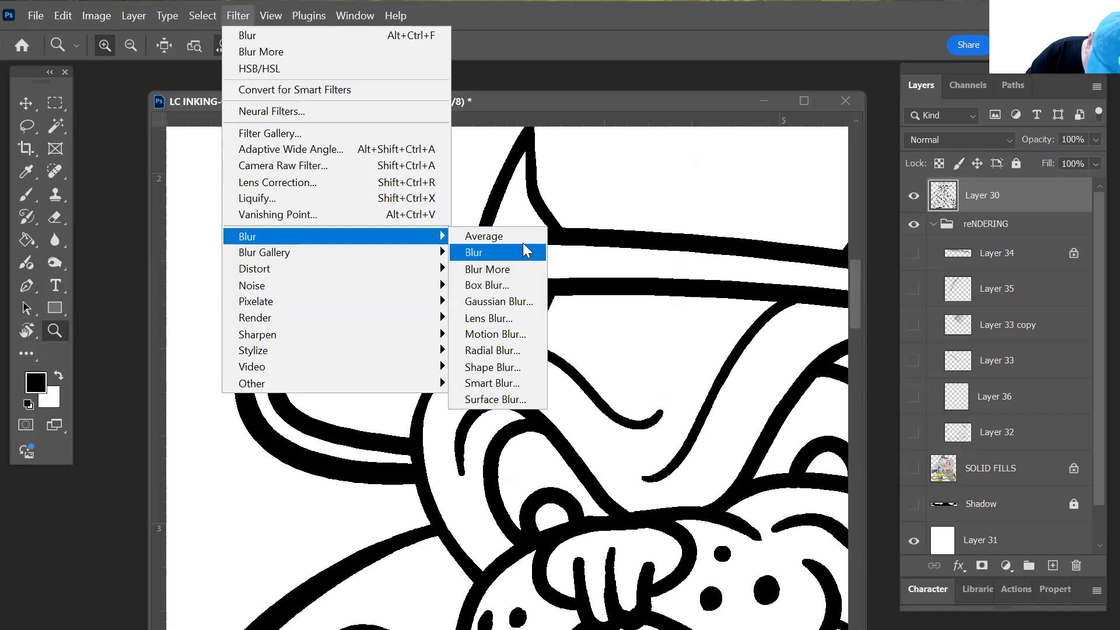
{"action": "left_click", "coordinate": [519, 254]}
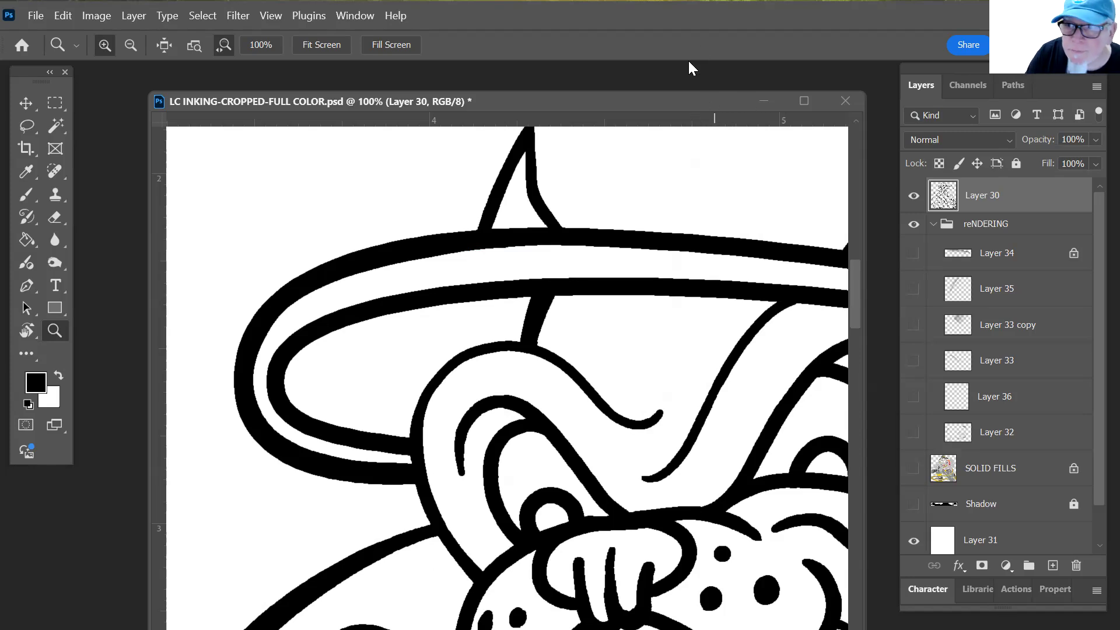
{"action": "left_click_drag", "start_coordinate": [689, 98], "coordinate": [666, 66]}
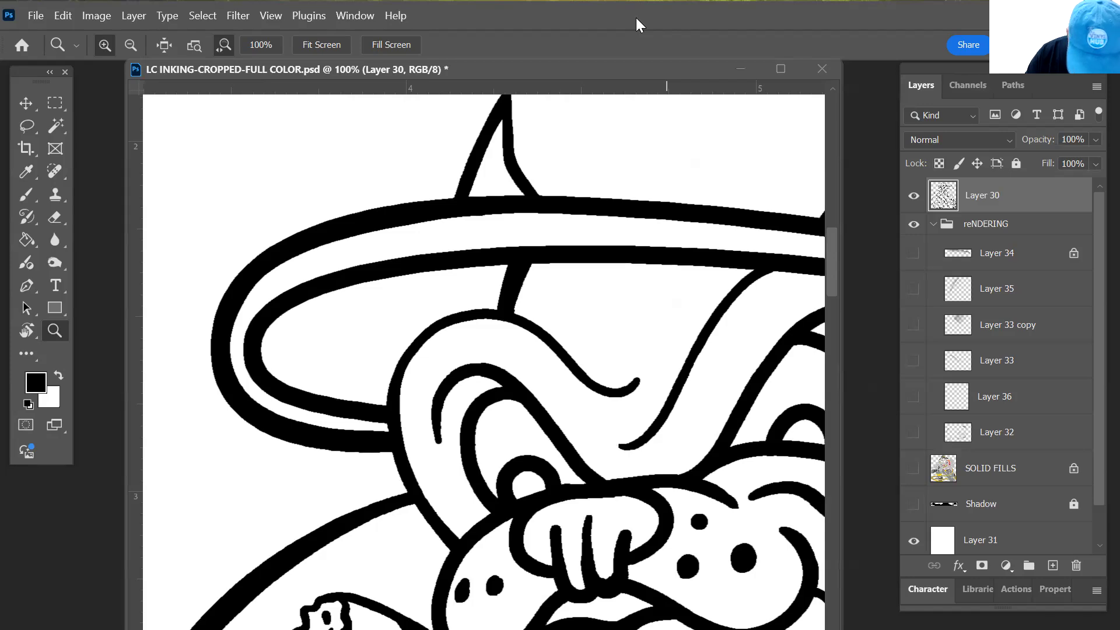
{"action": "left_click", "coordinate": [914, 195]}
{"action": "left_click", "coordinate": [913, 195]}
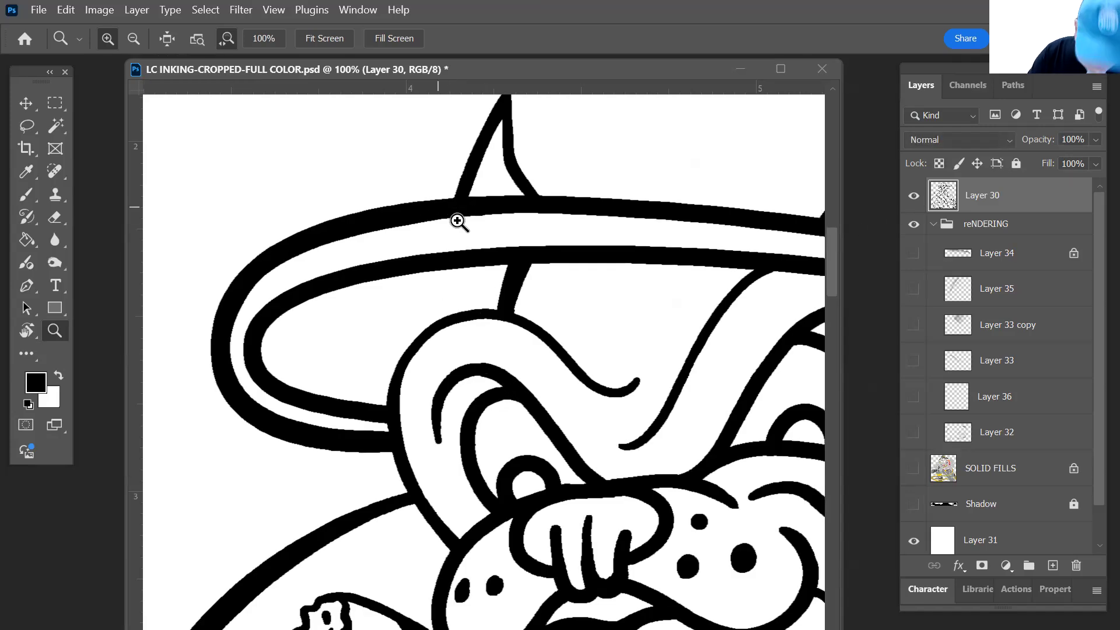
- Apply the Blur filter to Layer 30 once more and check the line edges beneath the hat brim up close
{"action": "left_click", "coordinate": [241, 11]}
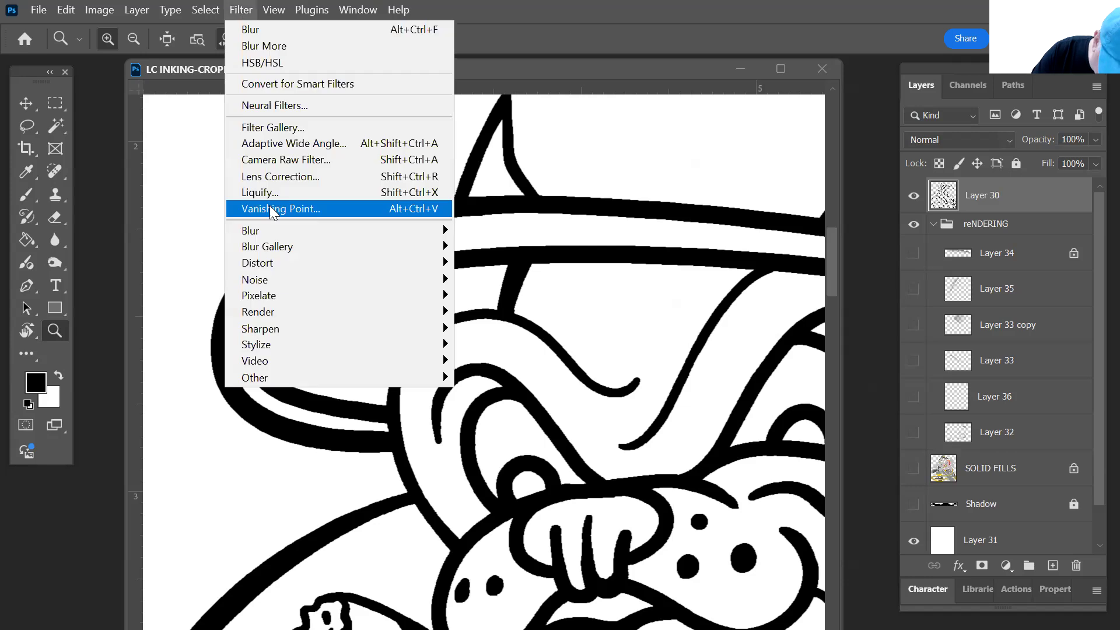
{"action": "mouse_move", "coordinate": [336, 230]}
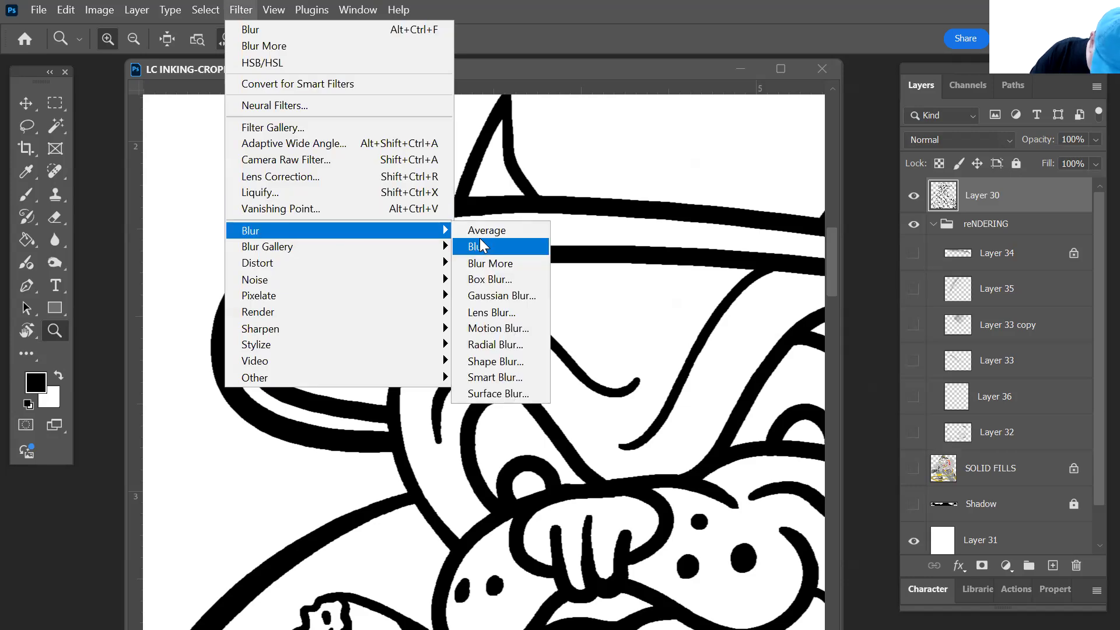
{"action": "left_click", "coordinate": [499, 246]}
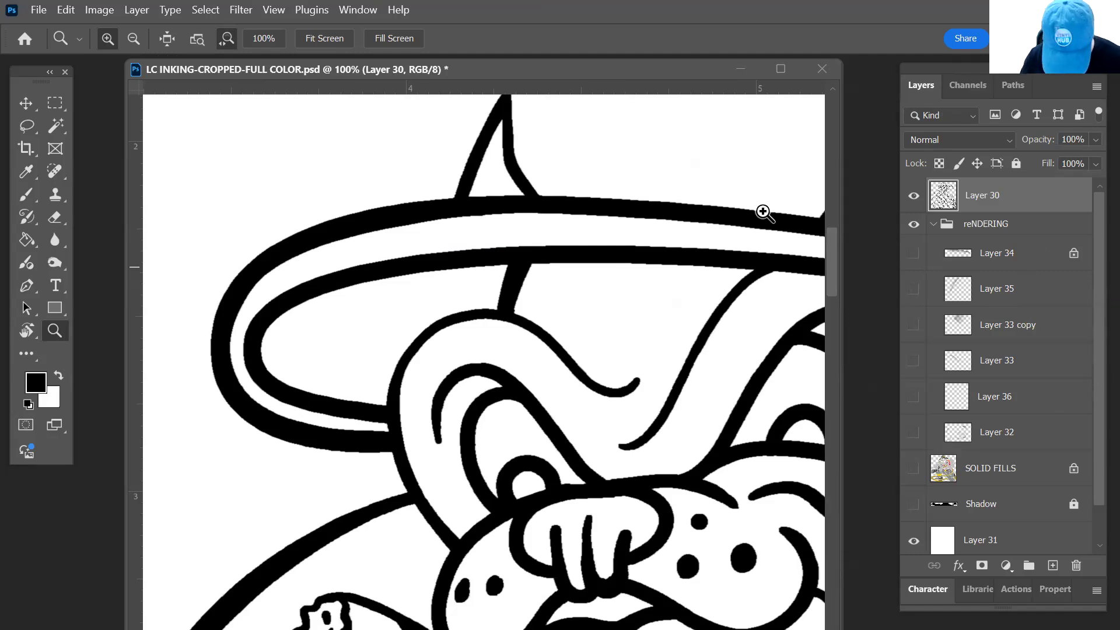
{"action": "left_click_drag", "start_coordinate": [583, 265], "coordinate": [645, 287]}
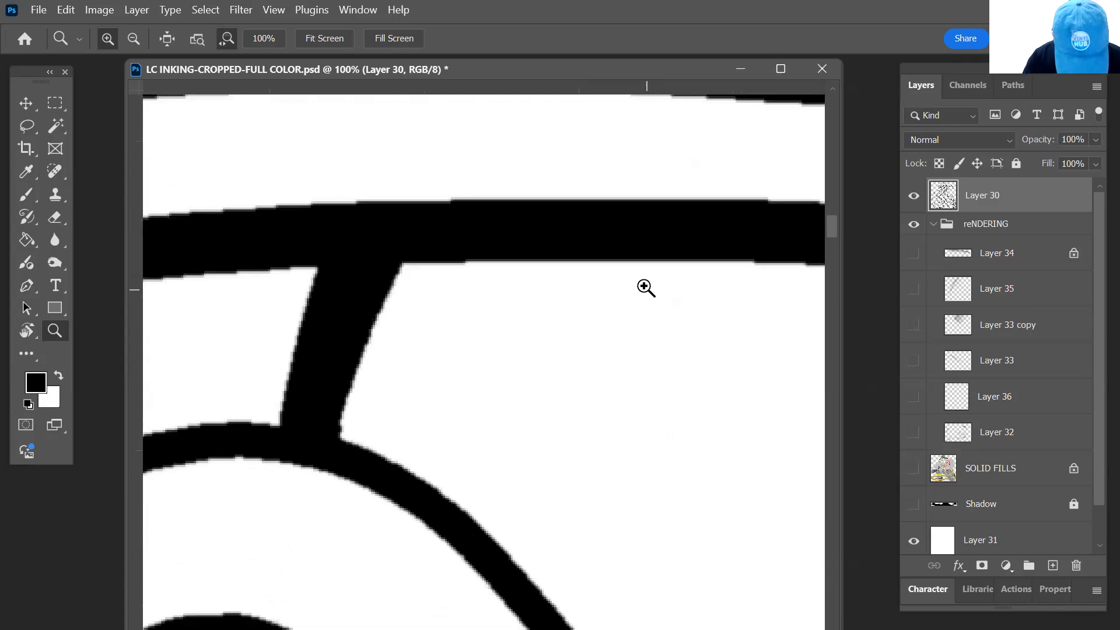
- Open Gaussian Blur for Layer 30 and reduce its preview to 17%, framing the bulldog's head and helmet
{"action": "left_click", "coordinate": [241, 10]}
{"action": "mouse_move", "coordinate": [261, 230]}
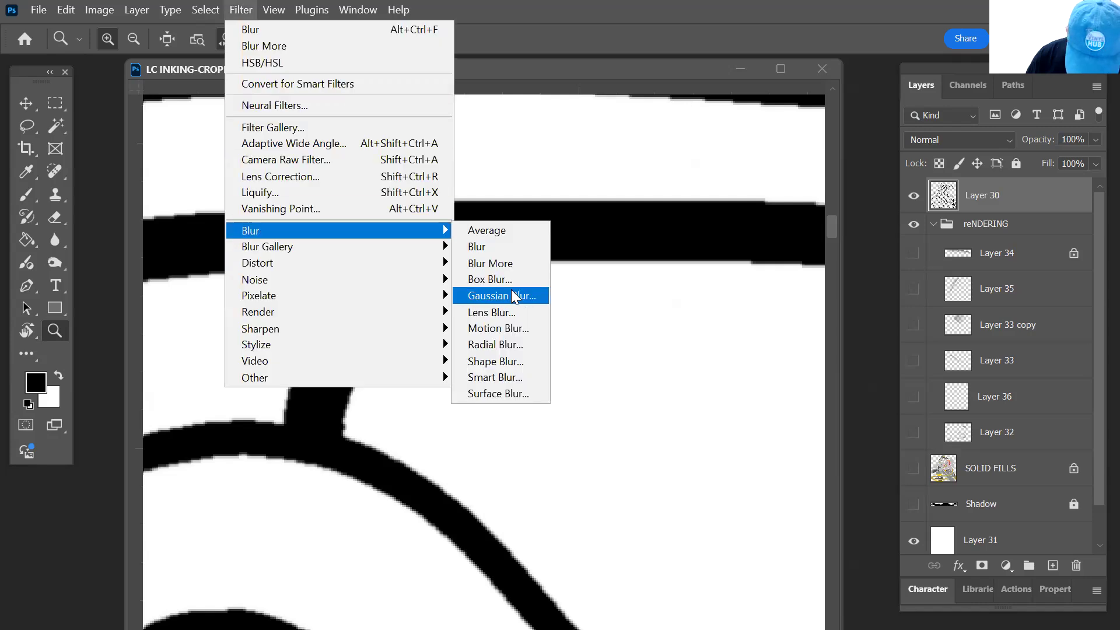
{"action": "left_click", "coordinate": [495, 296]}
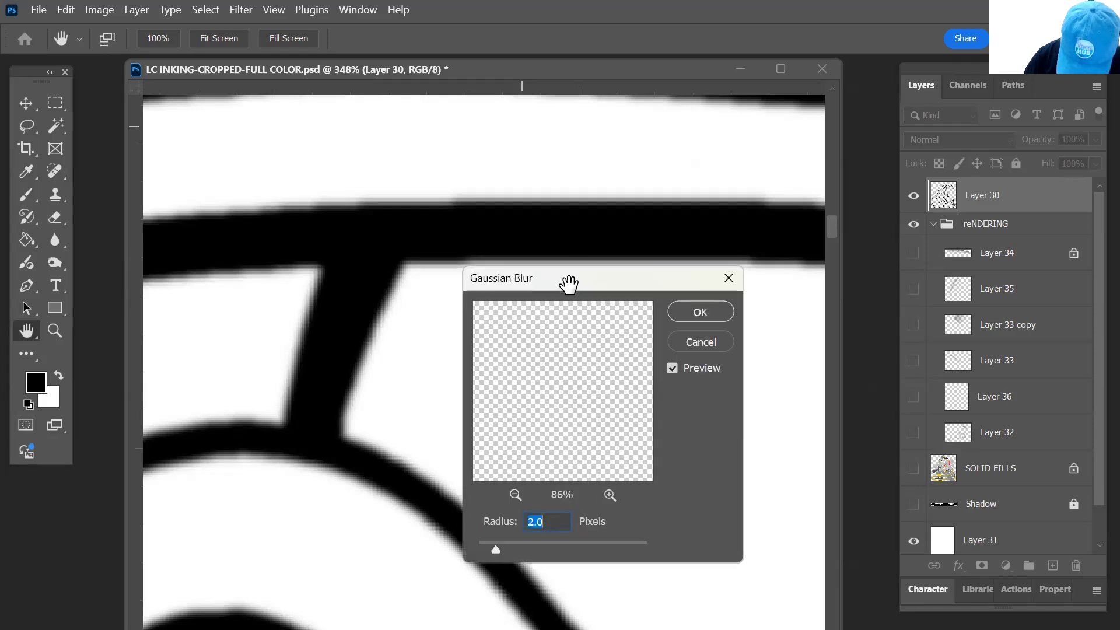
{"action": "left_click_drag", "start_coordinate": [565, 454], "coordinate": [608, 335]}
{"action": "left_click", "coordinate": [514, 493]}
{"action": "left_click", "coordinate": [515, 494]}
{"action": "left_click", "coordinate": [513, 494]}
{"action": "left_click_drag", "start_coordinate": [623, 450], "coordinate": [607, 491]}
{"action": "left_click_drag", "start_coordinate": [513, 350], "coordinate": [548, 490]}
{"action": "left_click_drag", "start_coordinate": [518, 317], "coordinate": [547, 401]}
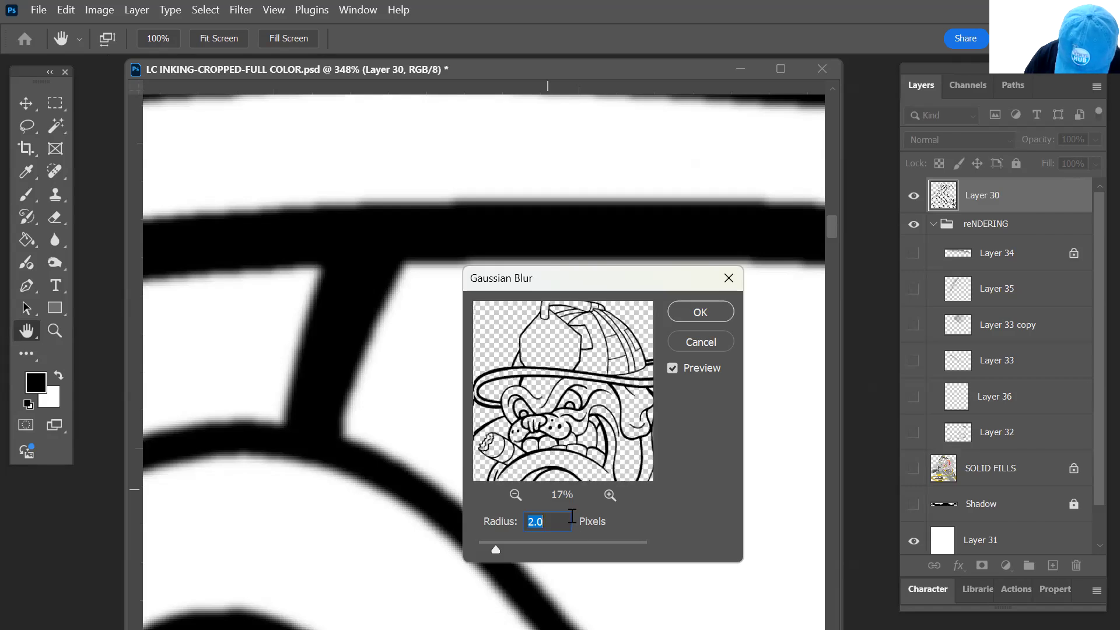
- Enlarge the Gaussian Blur preview to 300% and apply the blur with a radius of 1 pixel
{"action": "left_click", "coordinate": [609, 495]}
{"action": "left_click", "coordinate": [609, 494]}
{"action": "left_click", "coordinate": [609, 495]}
{"action": "left_click", "coordinate": [609, 494]}
{"action": "left_click", "coordinate": [609, 494]}
{"action": "left_click", "coordinate": [609, 495]}
{"action": "left_click", "coordinate": [609, 495]}
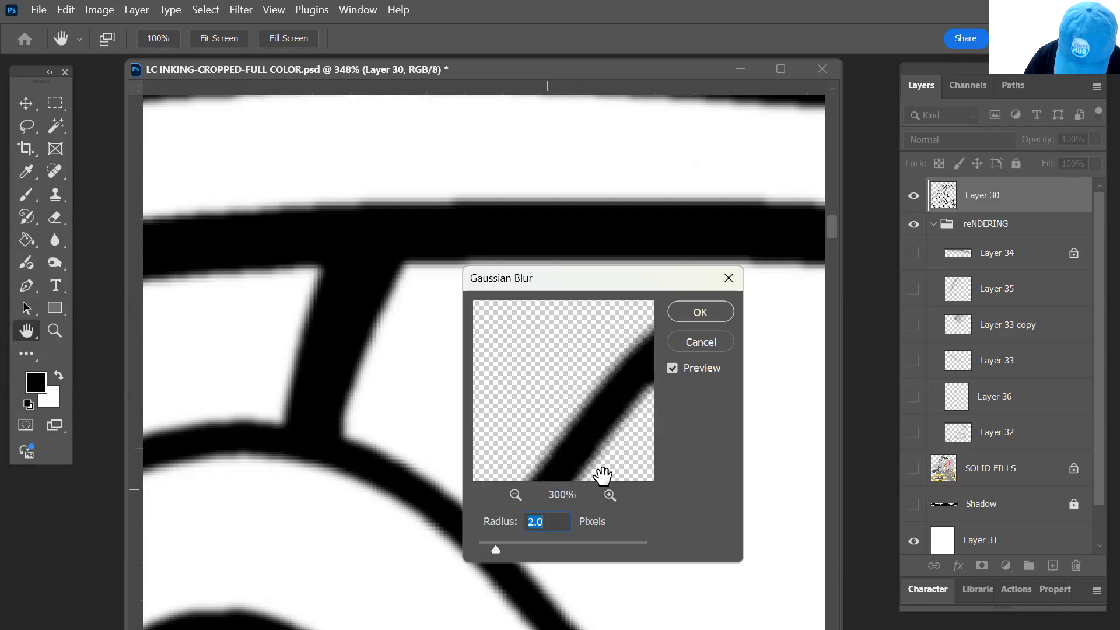
{"action": "left_click_drag", "start_coordinate": [575, 380], "coordinate": [605, 437]}
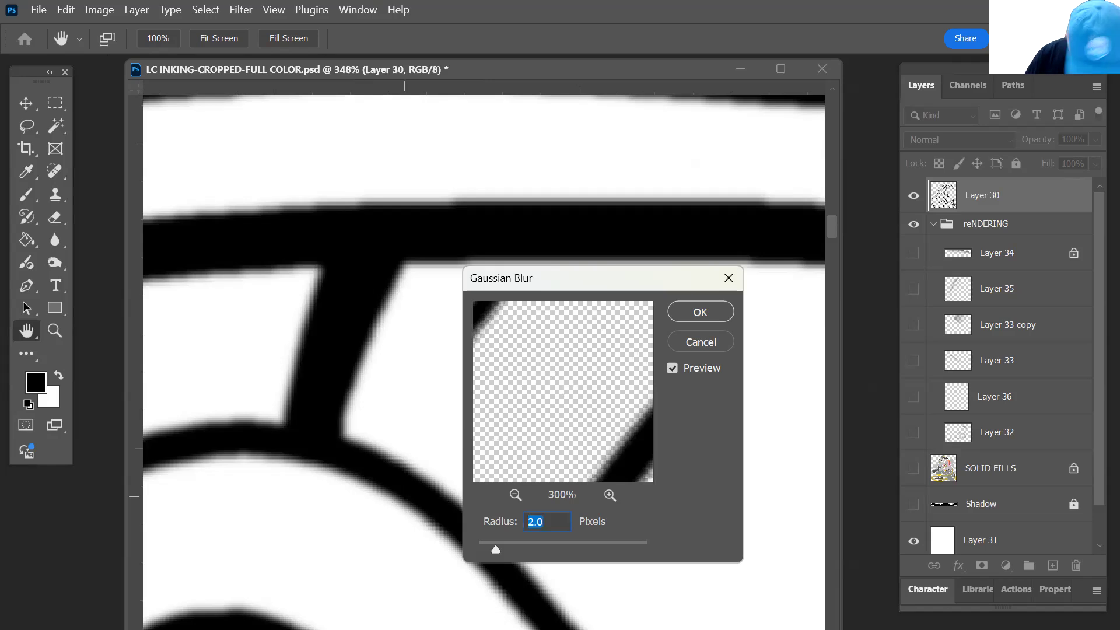
{"action": "type", "text": "1"}
{"action": "left_click", "coordinate": [700, 314]}
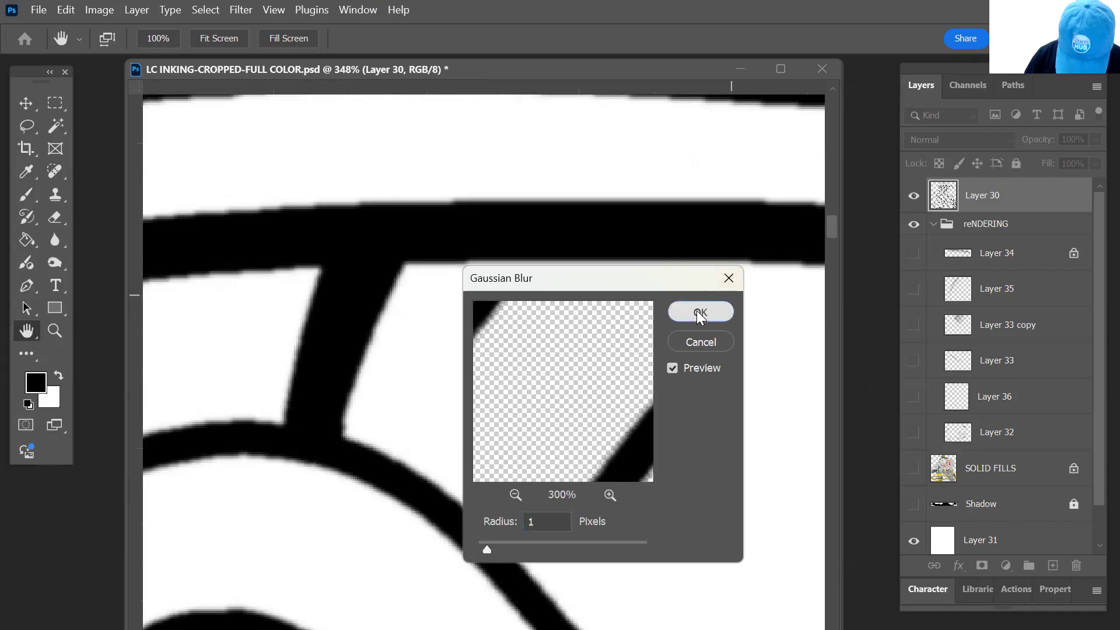
- Select the bulldog's white face area beneath the hat brim with the Magic Wand and examine the selection's gap from the line art
{"action": "left_click_drag", "start_coordinate": [414, 279], "coordinate": [443, 309]}
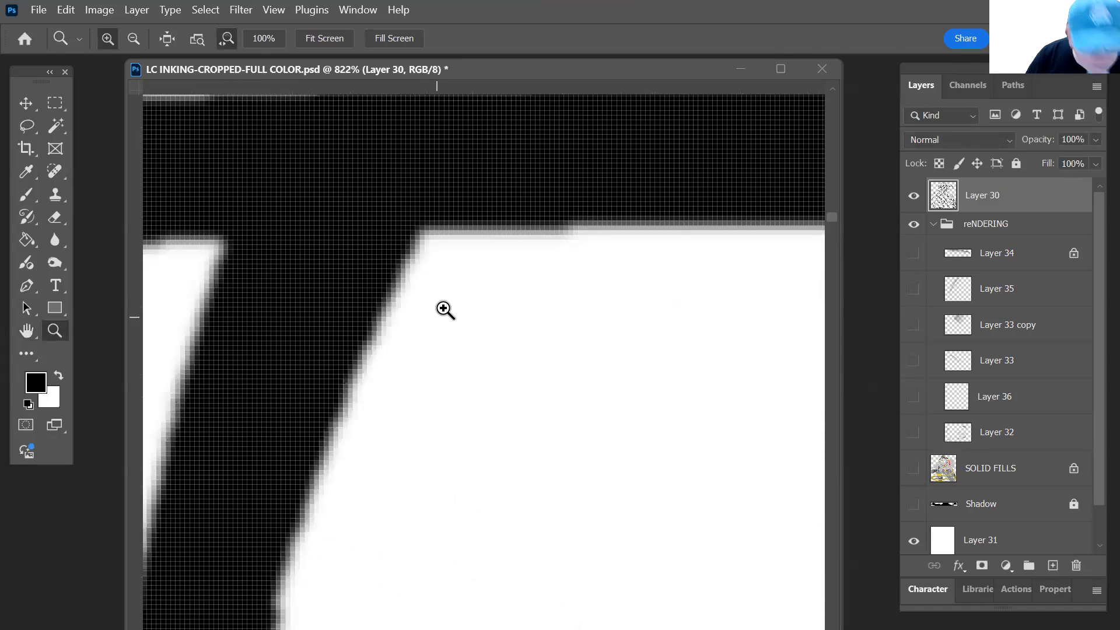
{"action": "key", "text": "w"}
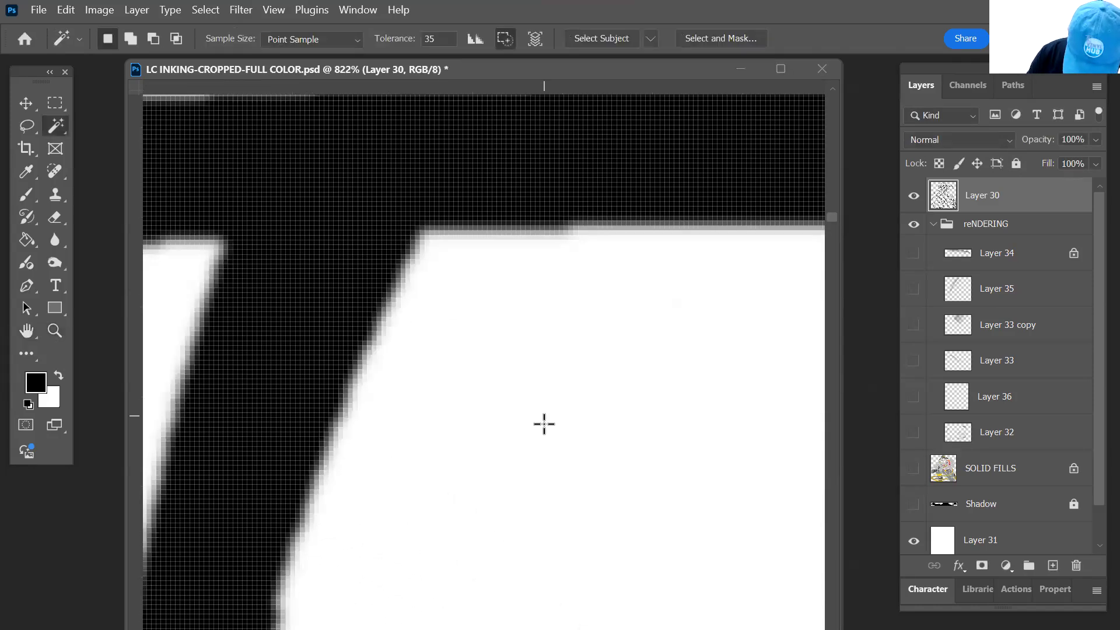
{"action": "left_click", "coordinate": [536, 428]}
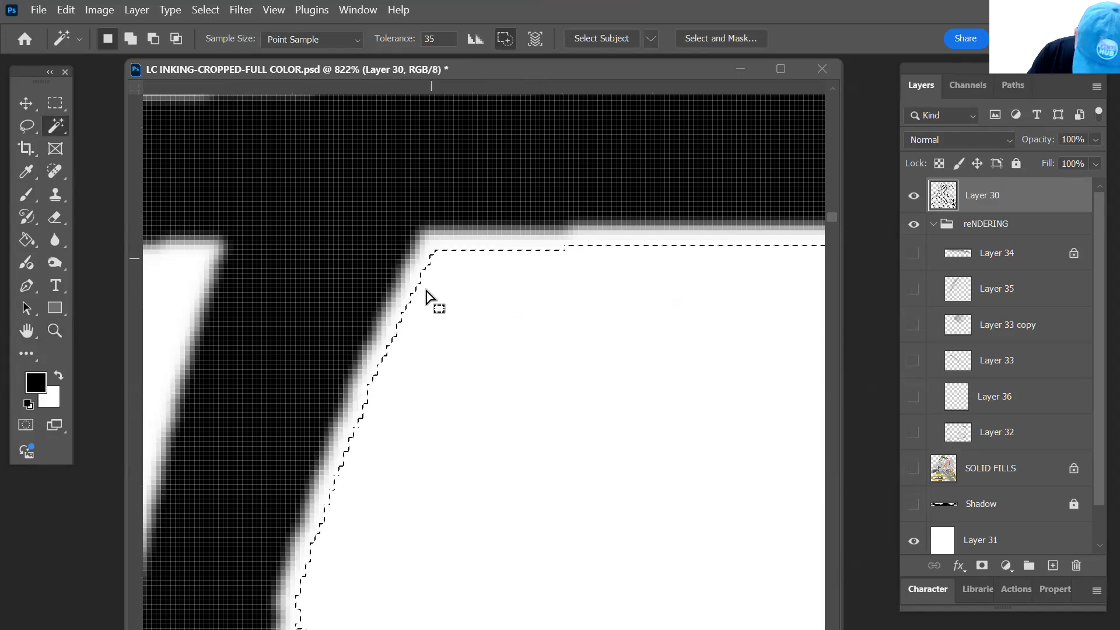
{"action": "key", "text": "z"}
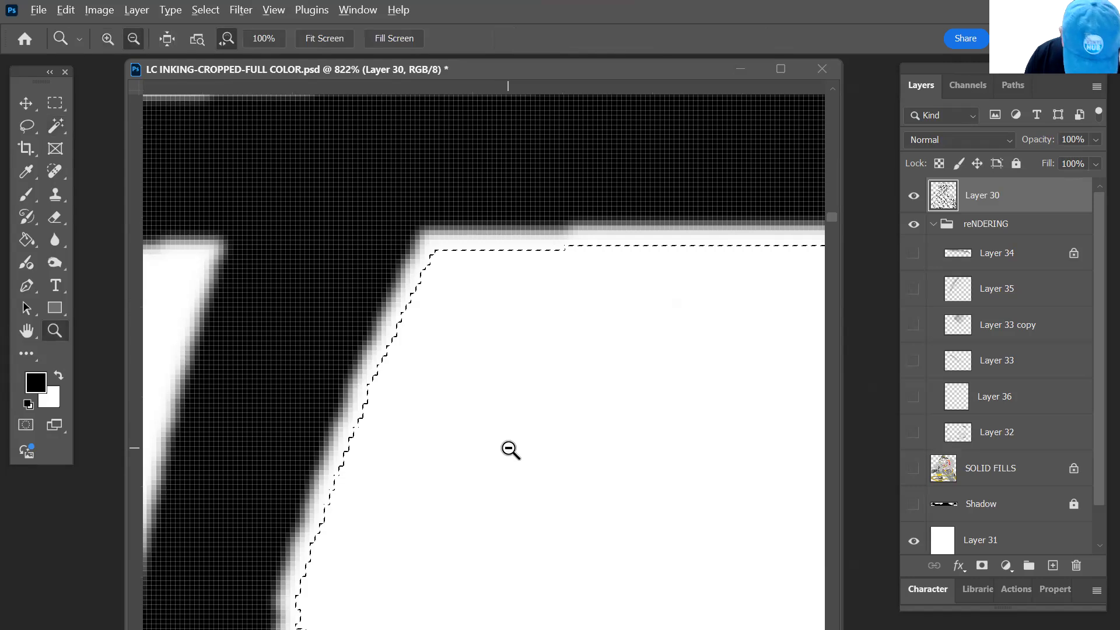
{"action": "left_click", "coordinate": [511, 447], "text": "alt"}
{"action": "scroll", "coordinate": [513, 441], "scroll_direction": "down", "scroll_amount": 6}
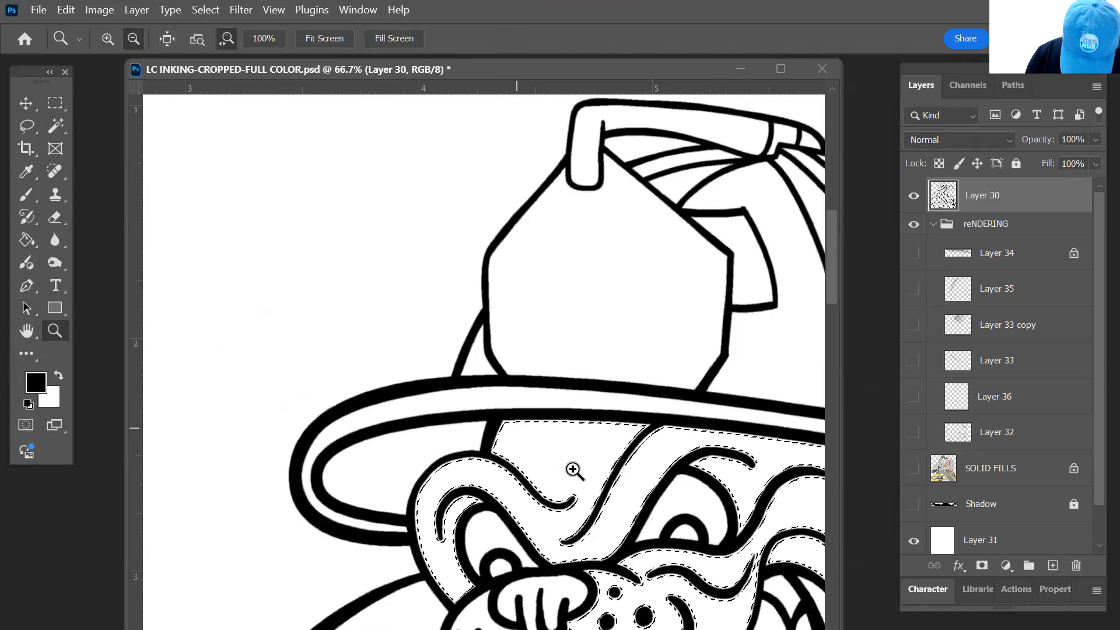
{"action": "left_click_drag", "start_coordinate": [425, 320], "coordinate": [321, 261]}
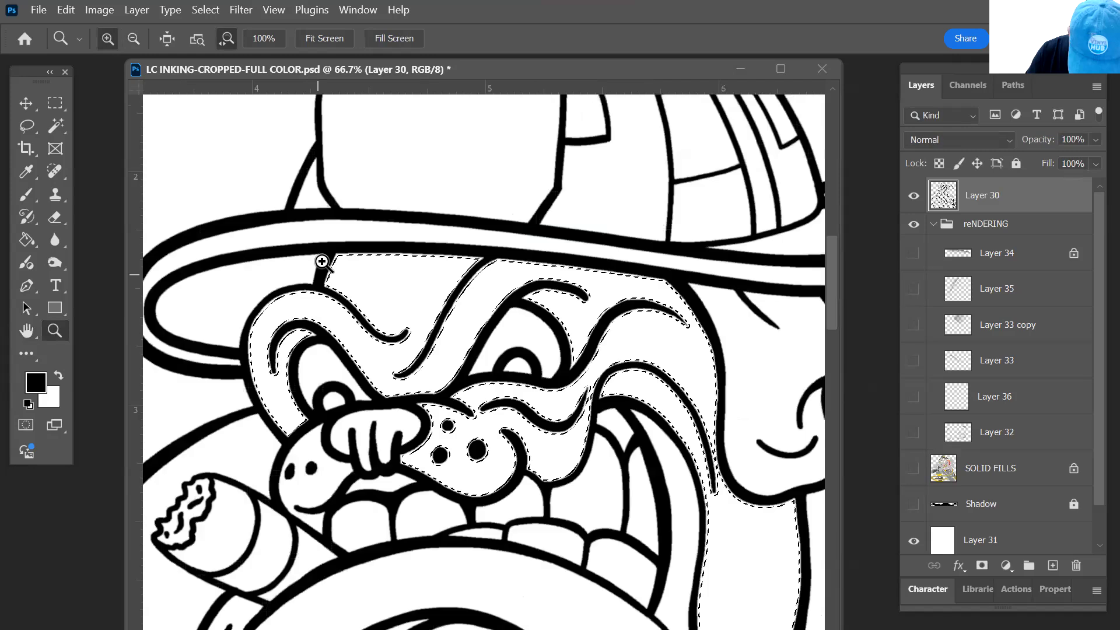
{"action": "scroll", "coordinate": [329, 267], "scroll_direction": "up", "scroll_amount": 5}
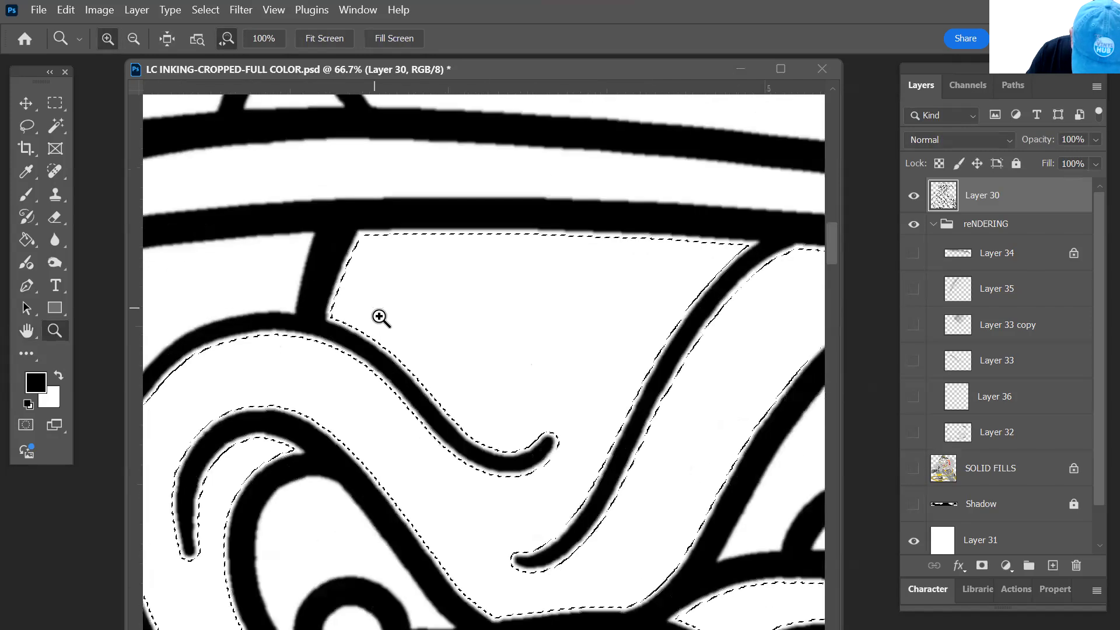
{"action": "scroll", "coordinate": [360, 301], "scroll_direction": "up", "scroll_amount": 2}
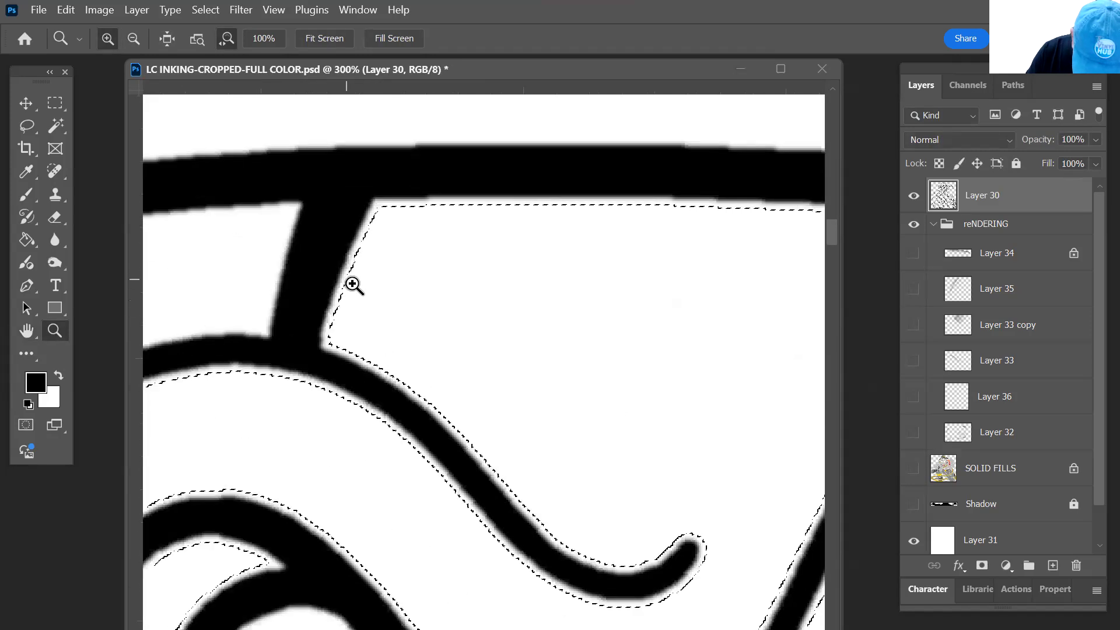
{"action": "scroll", "coordinate": [352, 286], "scroll_direction": "up", "scroll_amount": 3}
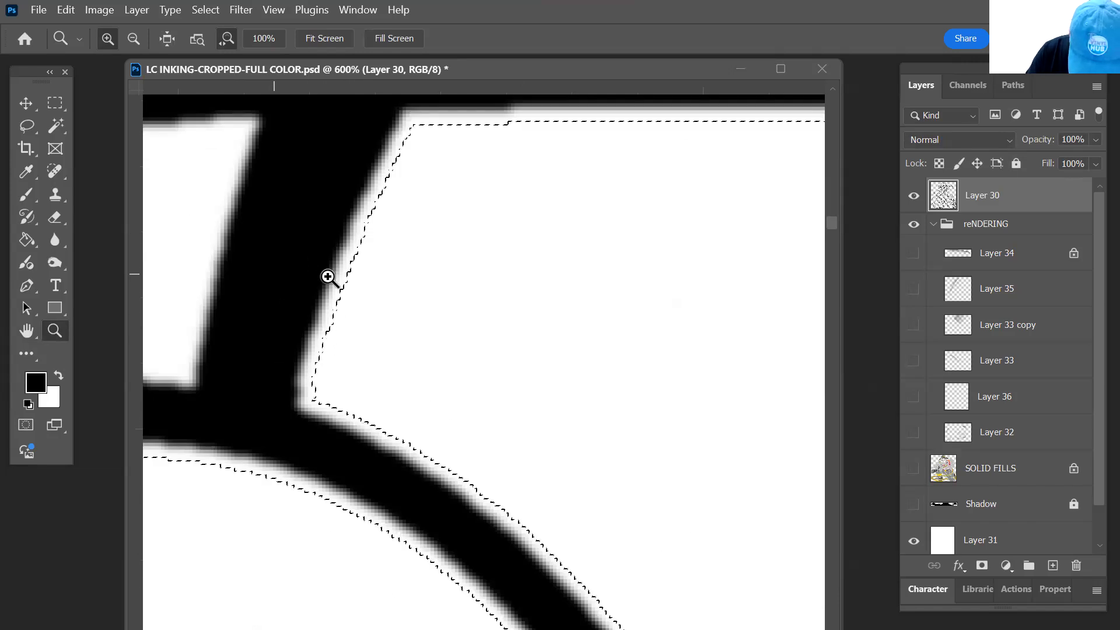
{"action": "scroll", "coordinate": [327, 274], "scroll_direction": "up", "scroll_amount": 1}
- Create a new alpha channel, fill the face selection with black in it, deselect, and return to the RGB composite
{"action": "left_click", "coordinate": [964, 85]}
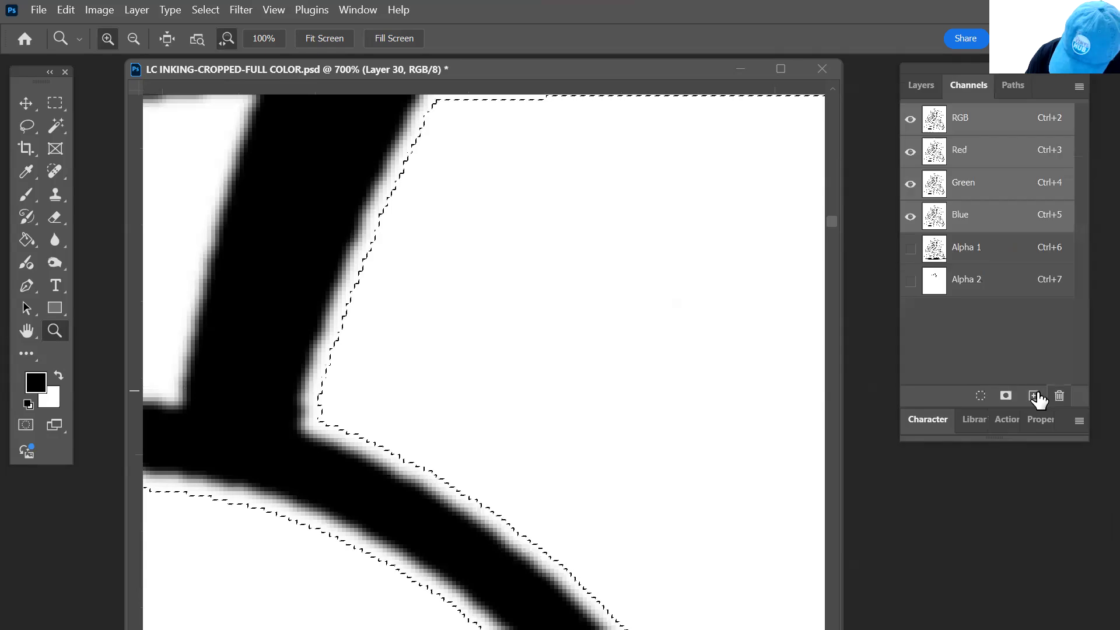
{"action": "left_click", "coordinate": [1034, 395]}
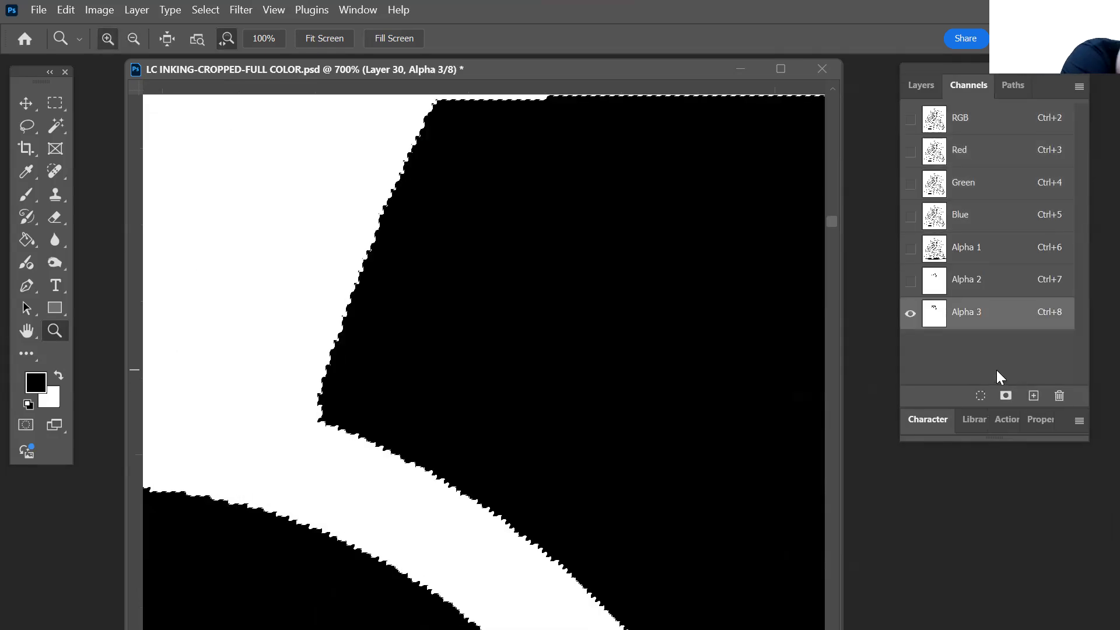
{"action": "key", "text": "alt+BackSpace"}
{"action": "key", "text": "ctrl+d"}
{"action": "left_click", "coordinate": [940, 123]}
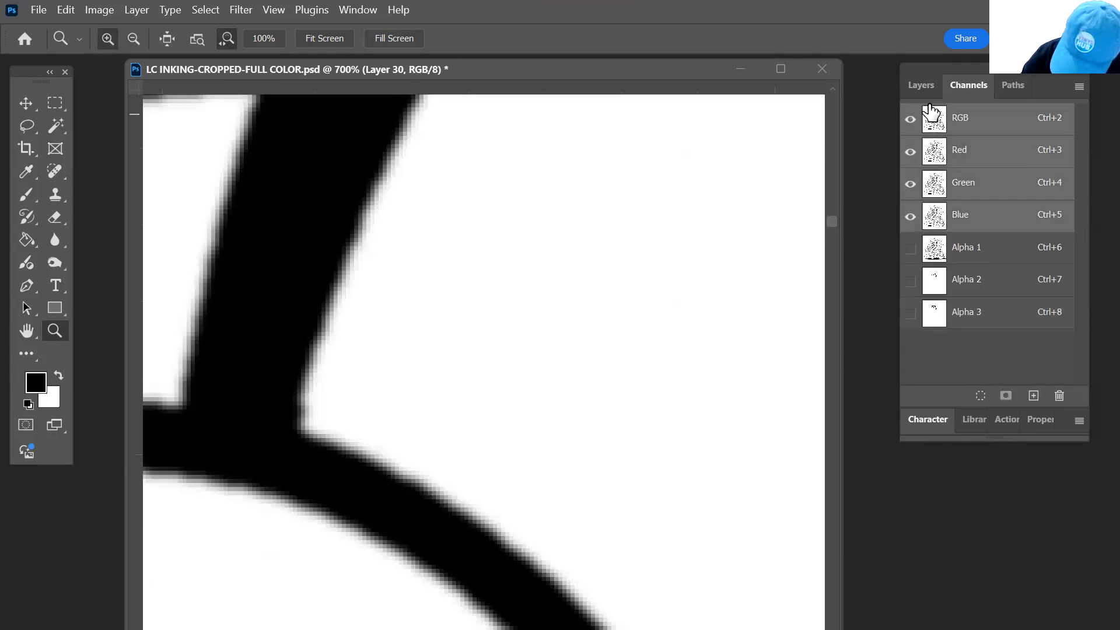
- Load Layer 30's pixels as a selection, fill it with black in the Alpha 3 channel, and deselect
{"action": "left_click", "coordinate": [924, 88]}
{"action": "left_click", "coordinate": [943, 196], "text": "ctrl"}
{"action": "left_click", "coordinate": [967, 81]}
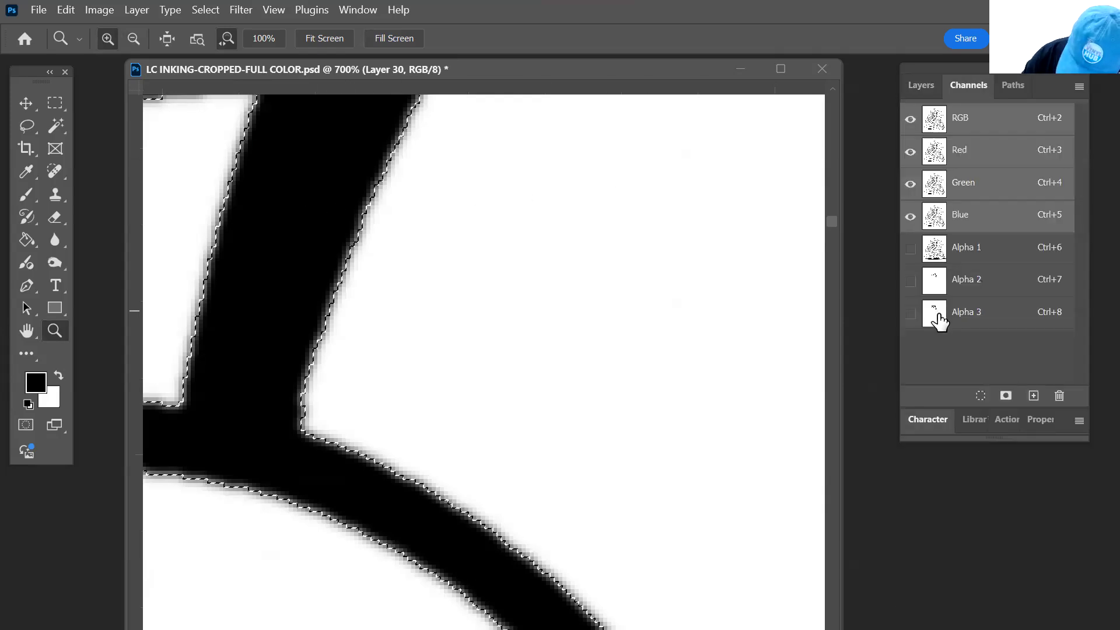
{"action": "left_click", "coordinate": [932, 314]}
{"action": "key", "text": "alt+BackSpace"}
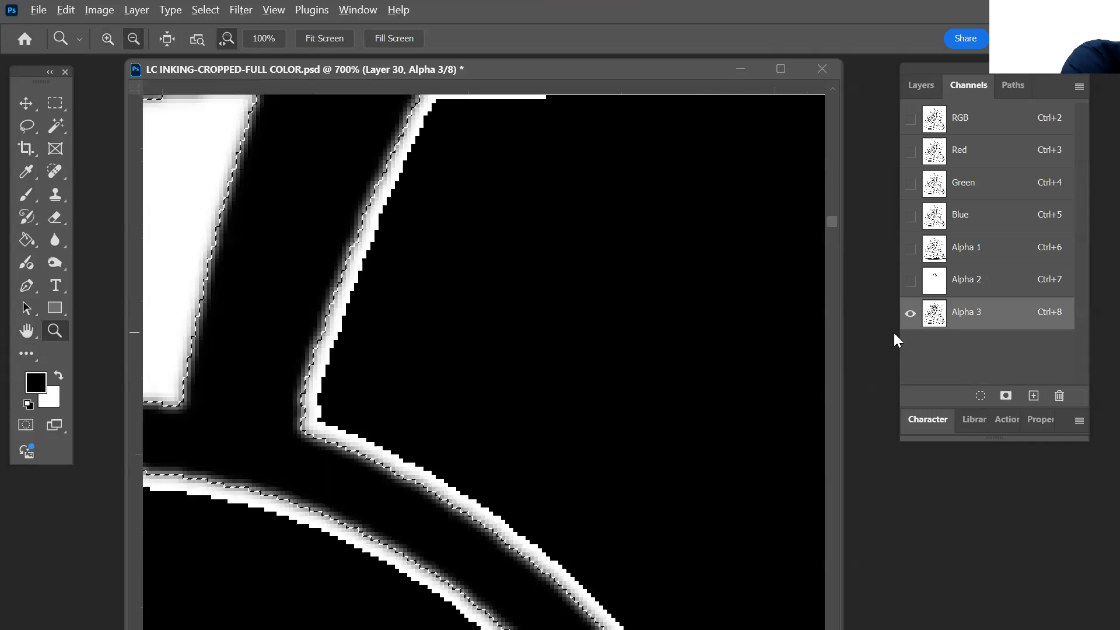
{"action": "key", "text": "ctrl+d"}
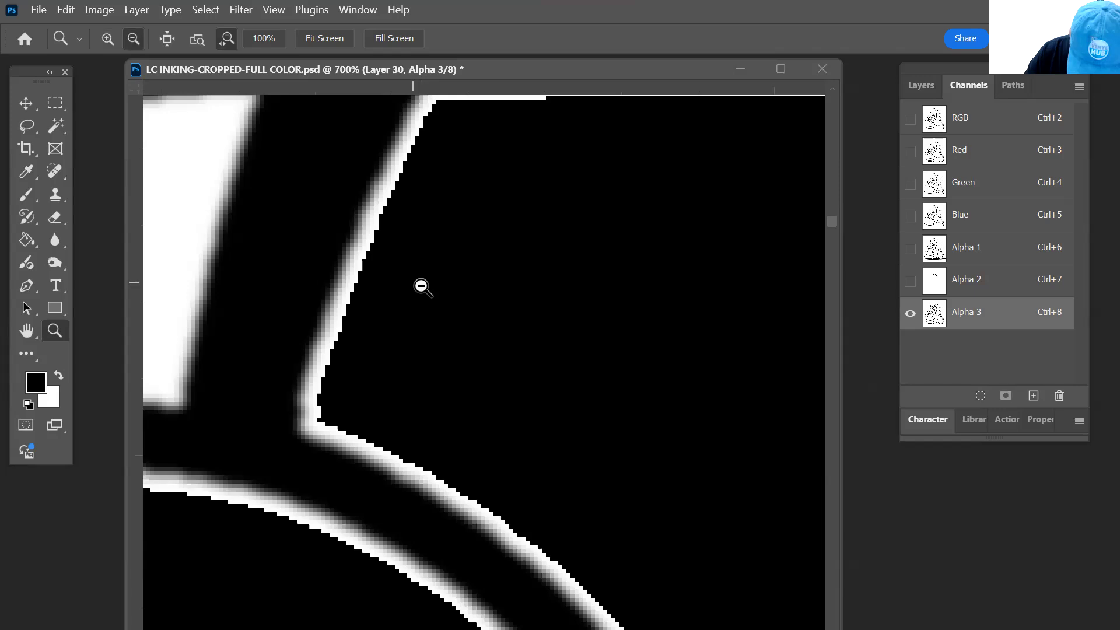
- Examine the gaps between the face fill and line art, delete the Alpha 3 channel, and return to the layers
{"action": "scroll", "coordinate": [425, 289], "scroll_direction": "down", "scroll_amount": 7}
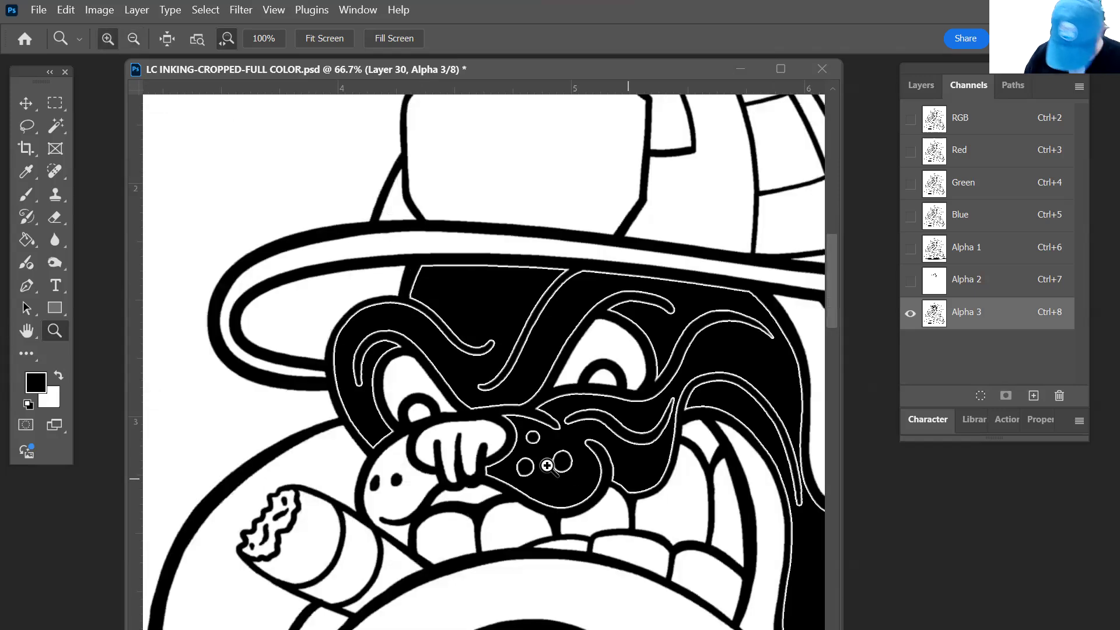
{"action": "left_click_drag", "start_coordinate": [670, 492], "coordinate": [641, 459]}
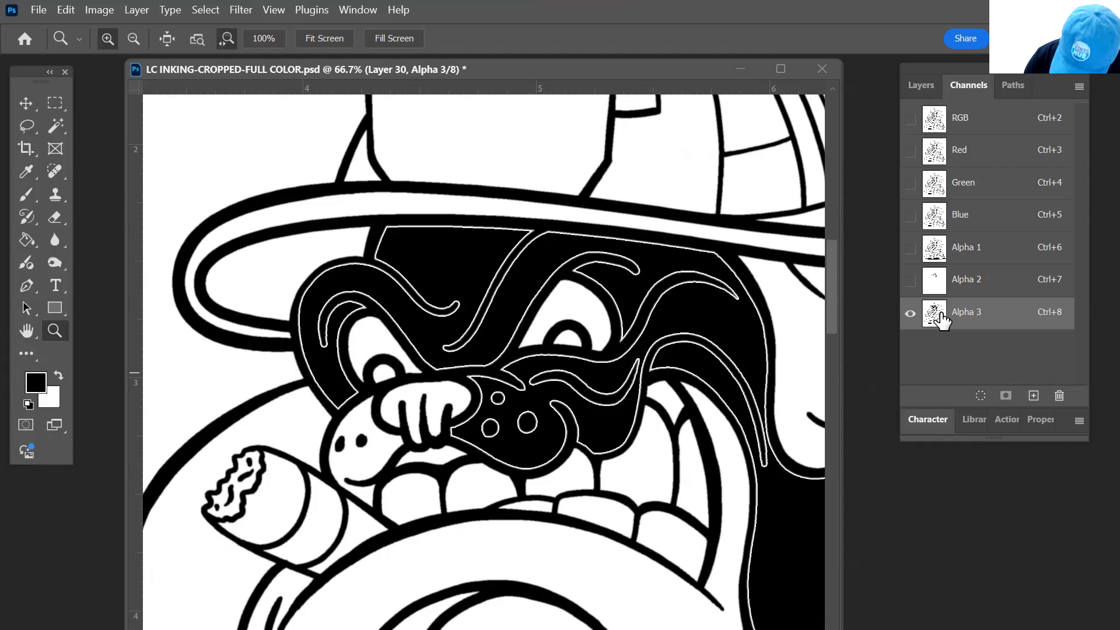
{"action": "left_click_drag", "start_coordinate": [965, 326], "coordinate": [1060, 395]}
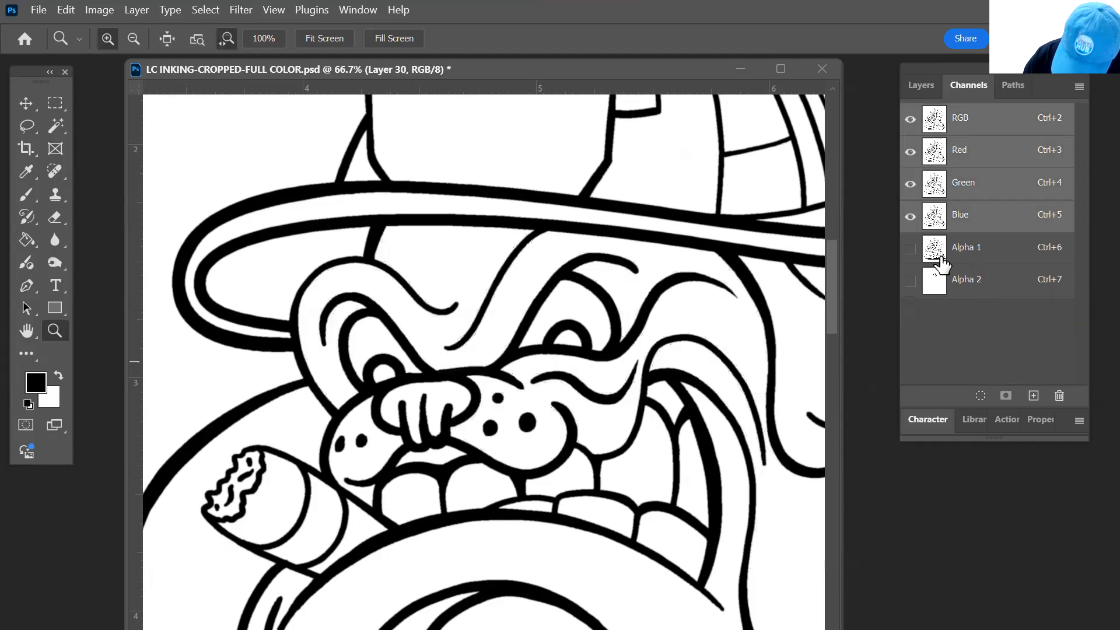
{"action": "left_click", "coordinate": [922, 86]}
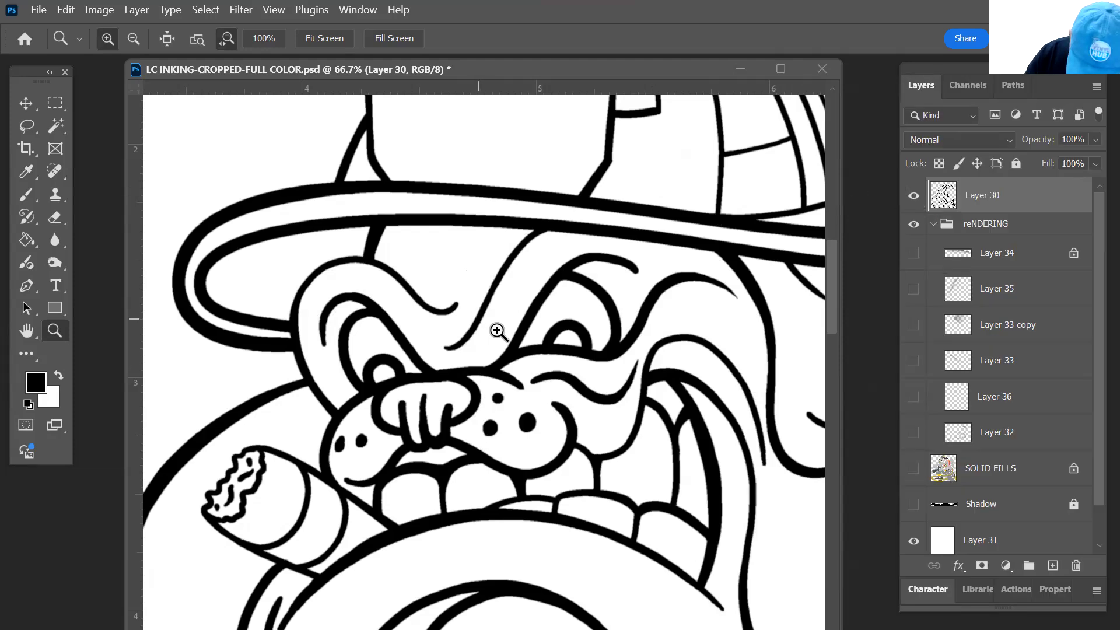
- Load Layer 30's line art as a selection, fill it with black in a new alpha channel, and deselect
{"action": "left_click_drag", "start_coordinate": [479, 319], "coordinate": [566, 361]}
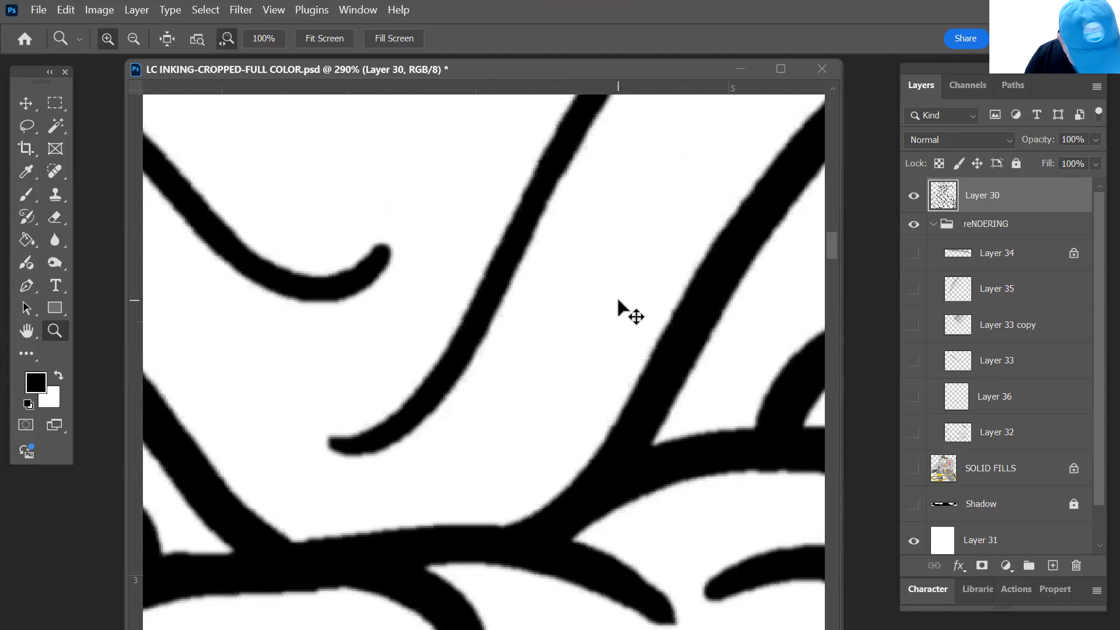
{"action": "left_click", "coordinate": [943, 196], "text": "ctrl"}
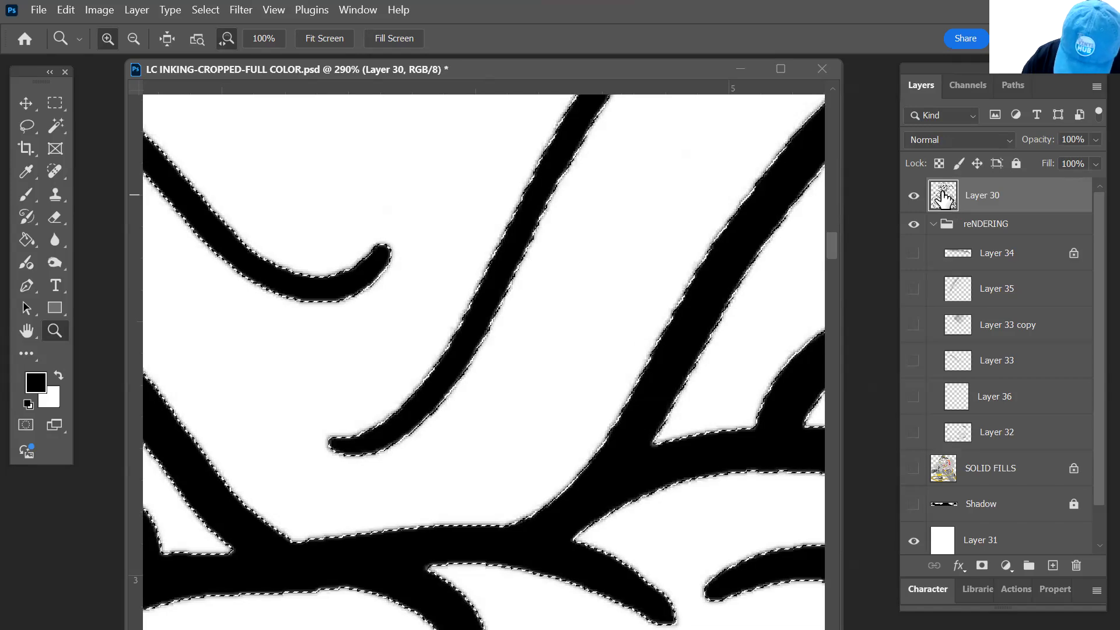
{"action": "left_click", "coordinate": [963, 84]}
{"action": "left_click", "coordinate": [942, 295]}
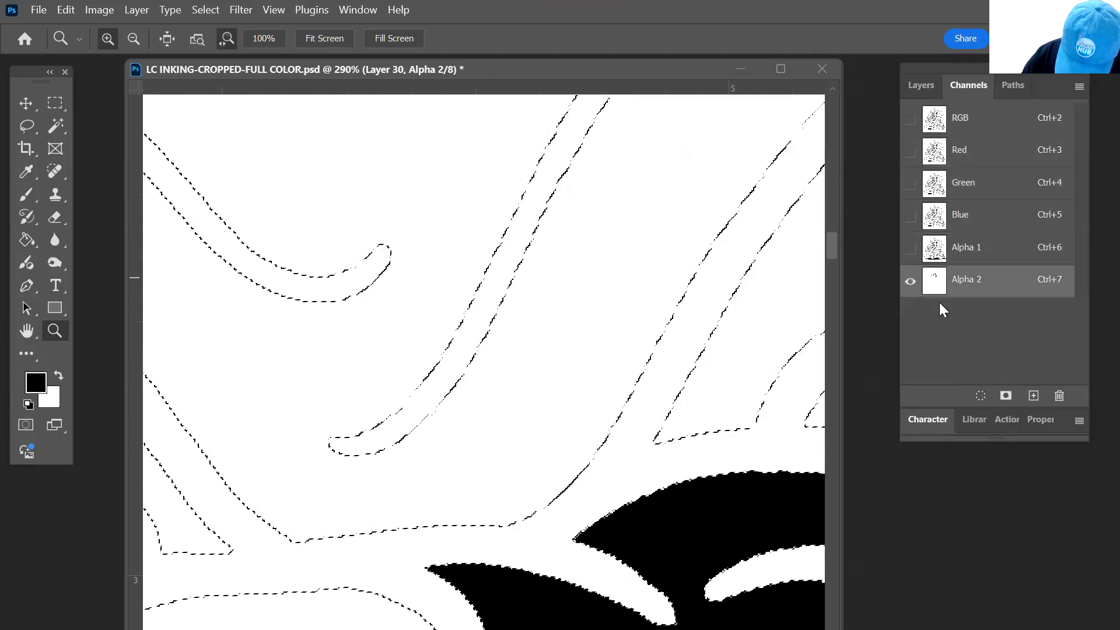
{"action": "left_click", "coordinate": [1033, 396]}
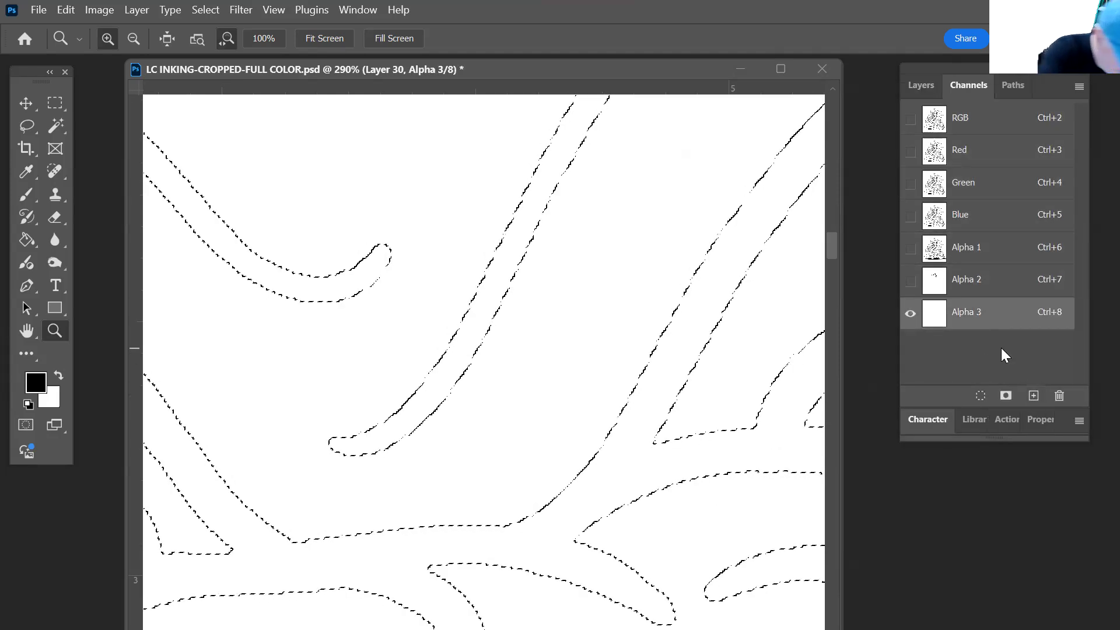
{"action": "key", "text": "ctrl+d"}
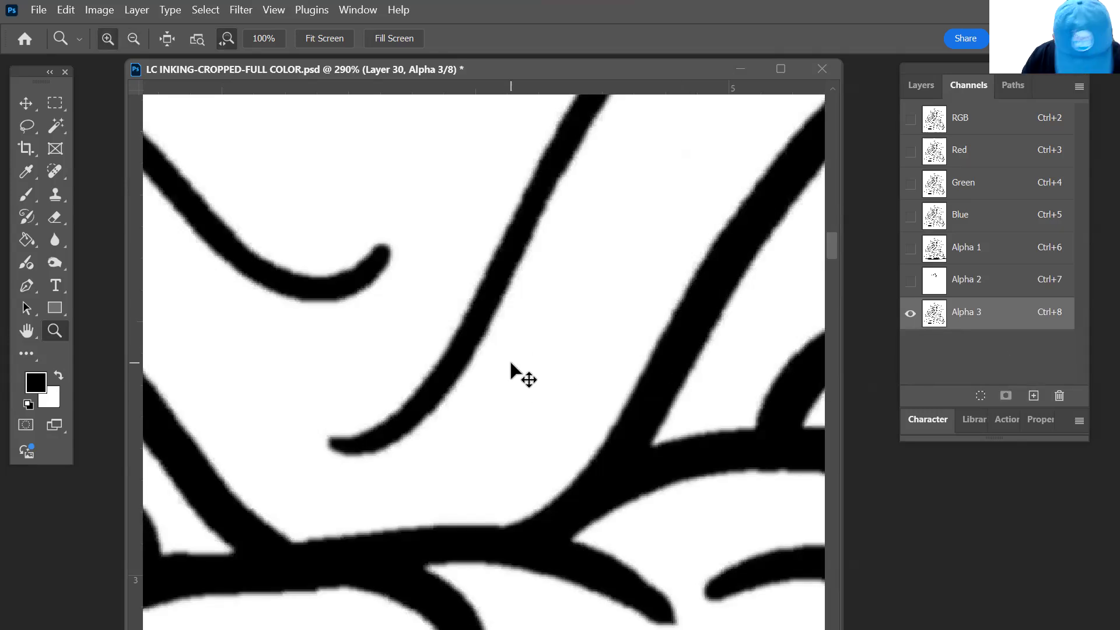
- Apply Levels to the Alpha 3 channel with a black input of 181 and a white input of 183
{"action": "key", "text": "i"}
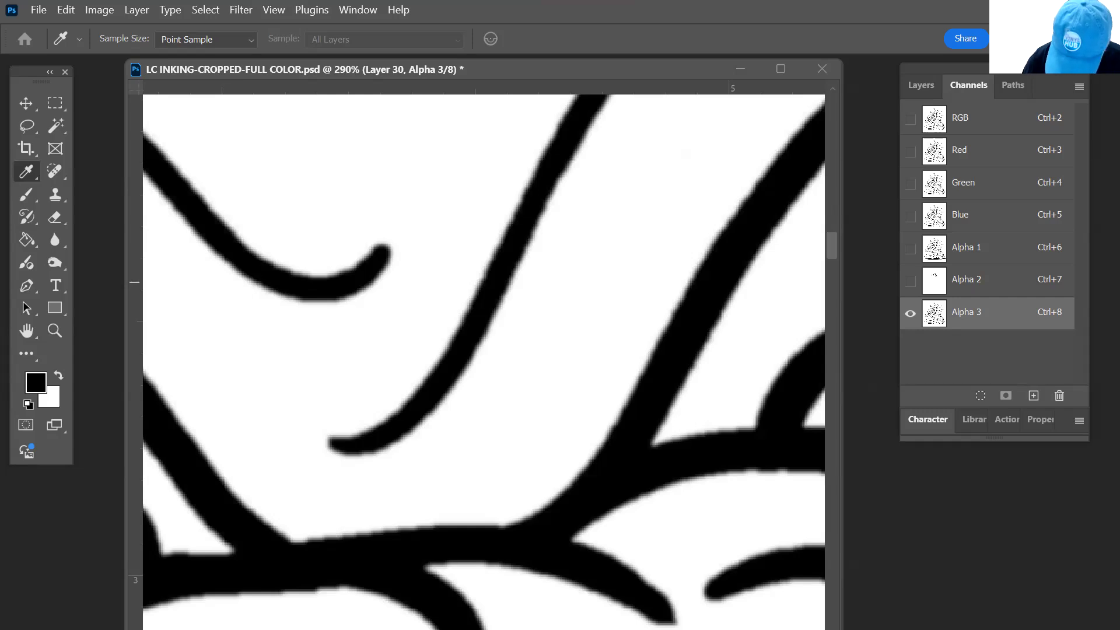
{"action": "key", "text": "ctrl+l"}
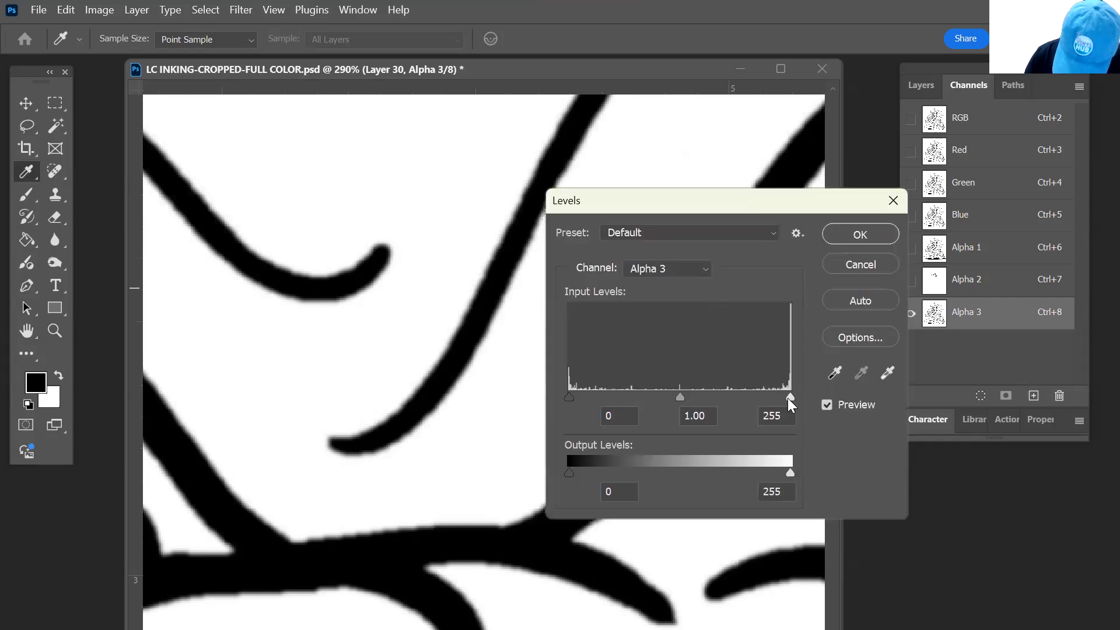
{"action": "left_click_drag", "start_coordinate": [787, 398], "coordinate": [788, 336]}
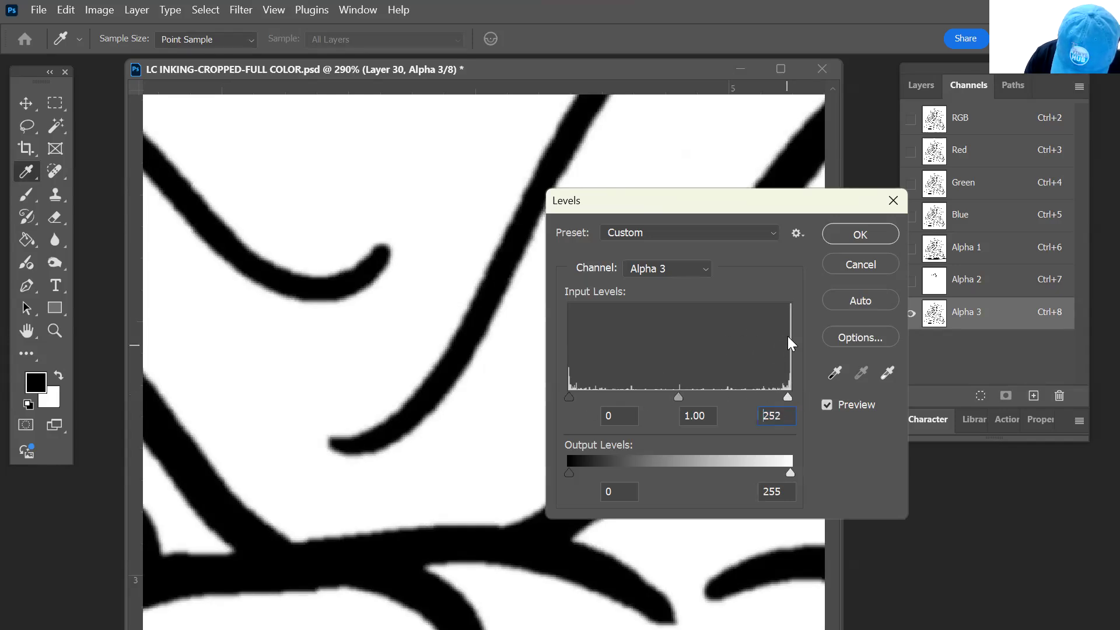
{"action": "left_click_drag", "start_coordinate": [573, 397], "coordinate": [691, 395]}
{"action": "left_click", "coordinate": [568, 398]}
{"action": "left_click_drag", "start_coordinate": [791, 397], "coordinate": [730, 395]}
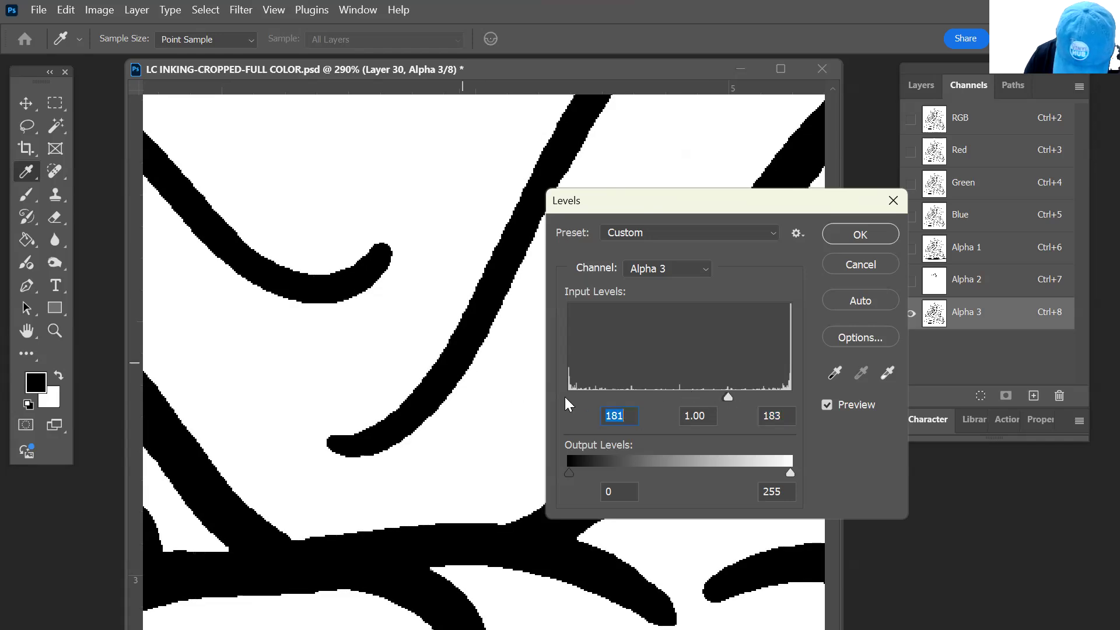
{"action": "left_click", "coordinate": [859, 234]}
- Examine the line edges up close, undo the Levels adjustment, delete the Alpha 3 channel, and return to the layers
{"action": "key", "text": "z"}
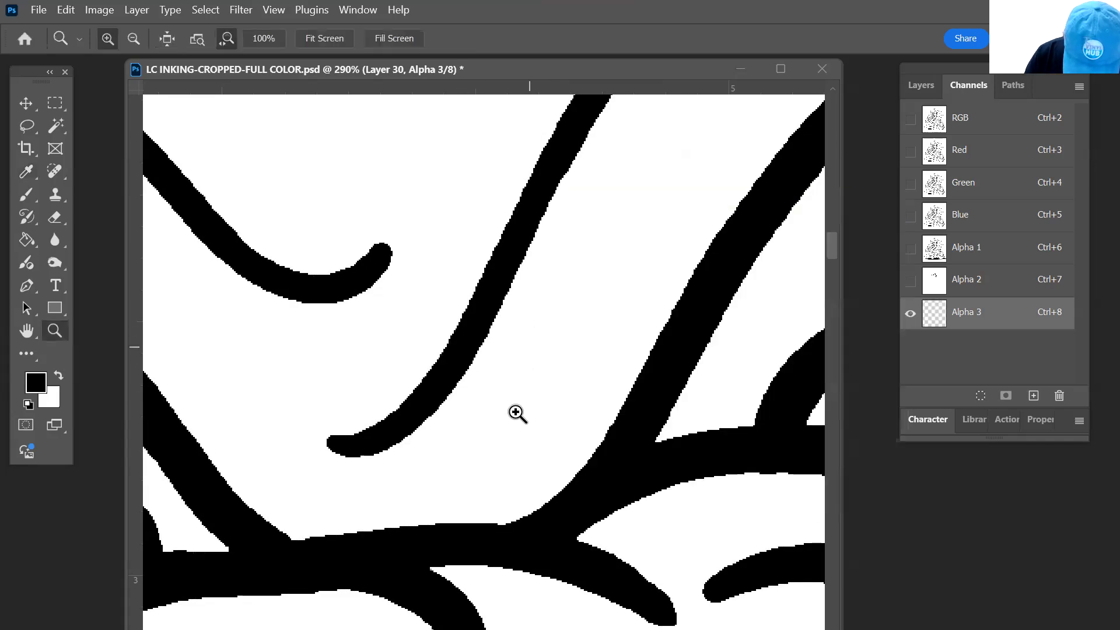
{"action": "left_click", "coordinate": [501, 388]}
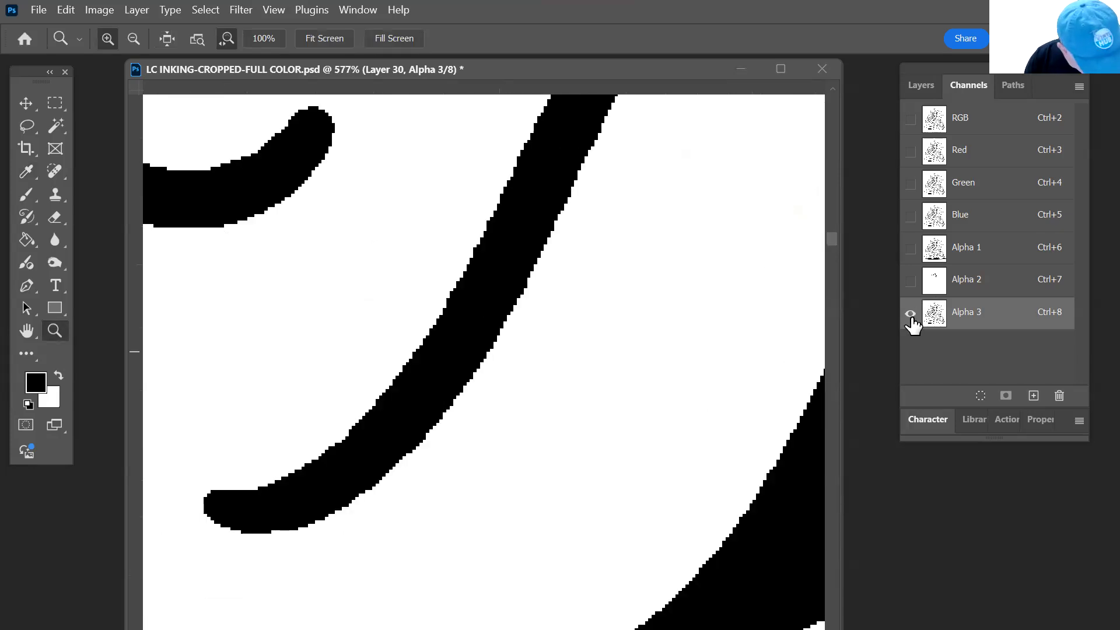
{"action": "key", "text": "ctrl+z"}
{"action": "left_click_drag", "start_coordinate": [930, 317], "coordinate": [1057, 394]}
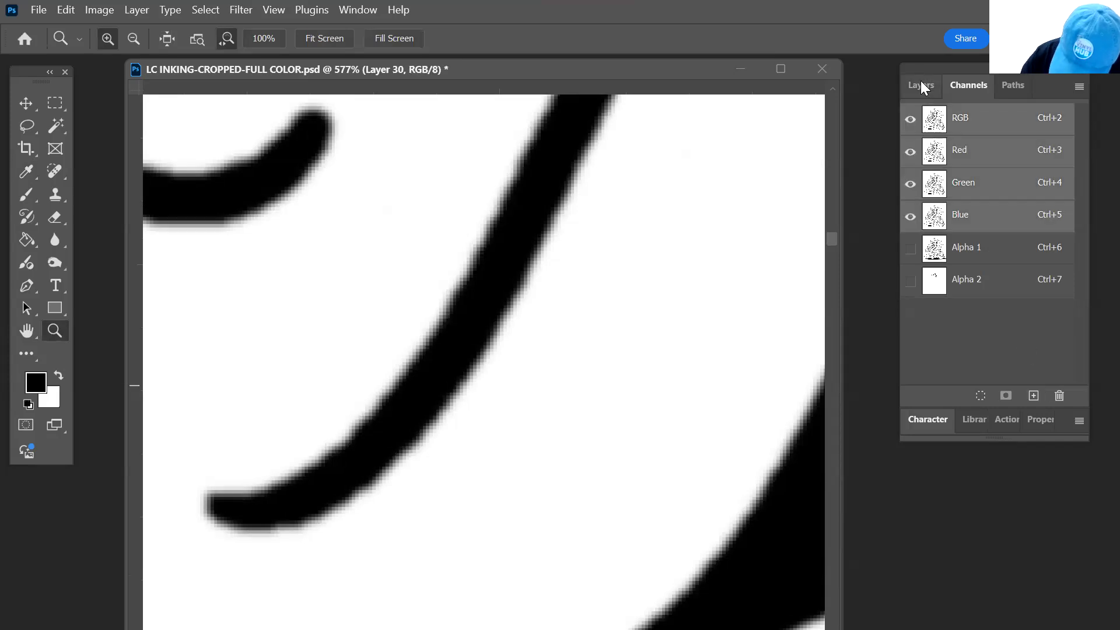
{"action": "left_click", "coordinate": [921, 79]}
- Undo the alpha channel experiments back to the Magic Wand selection of the face and clear the selection
{"action": "left_click", "coordinate": [655, 345], "text": "alt"}
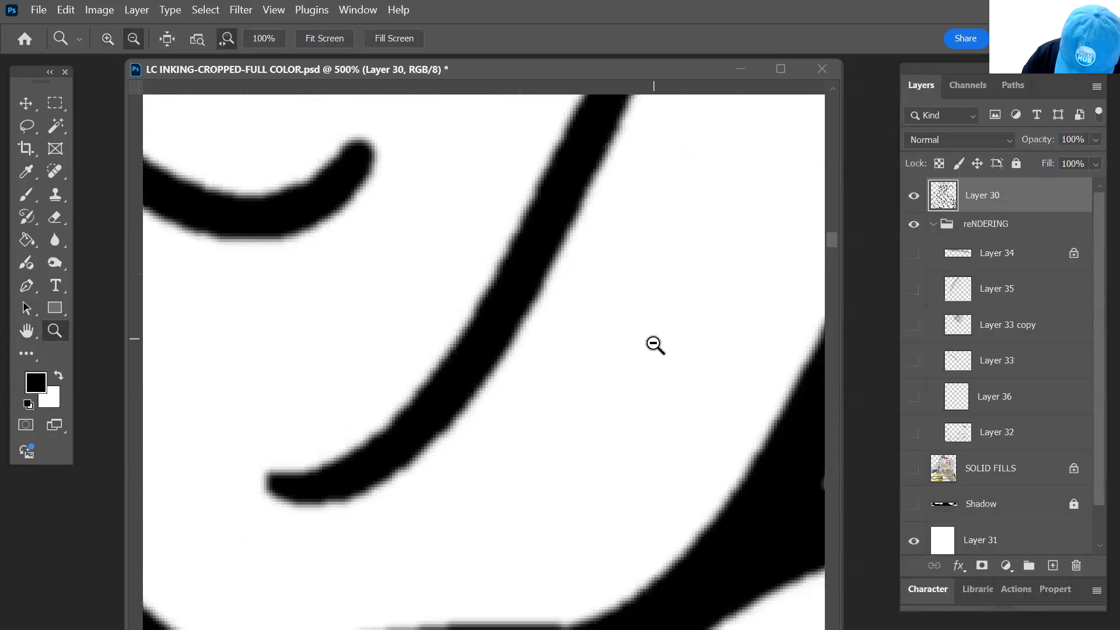
{"action": "left_click", "coordinate": [679, 350], "text": "alt"}
{"action": "left_click_drag", "start_coordinate": [744, 280], "coordinate": [631, 354]}
{"action": "left_click", "coordinate": [716, 364]}
{"action": "key", "text": "ctrl+z"}
{"action": "key", "text": "ctrl+z"}
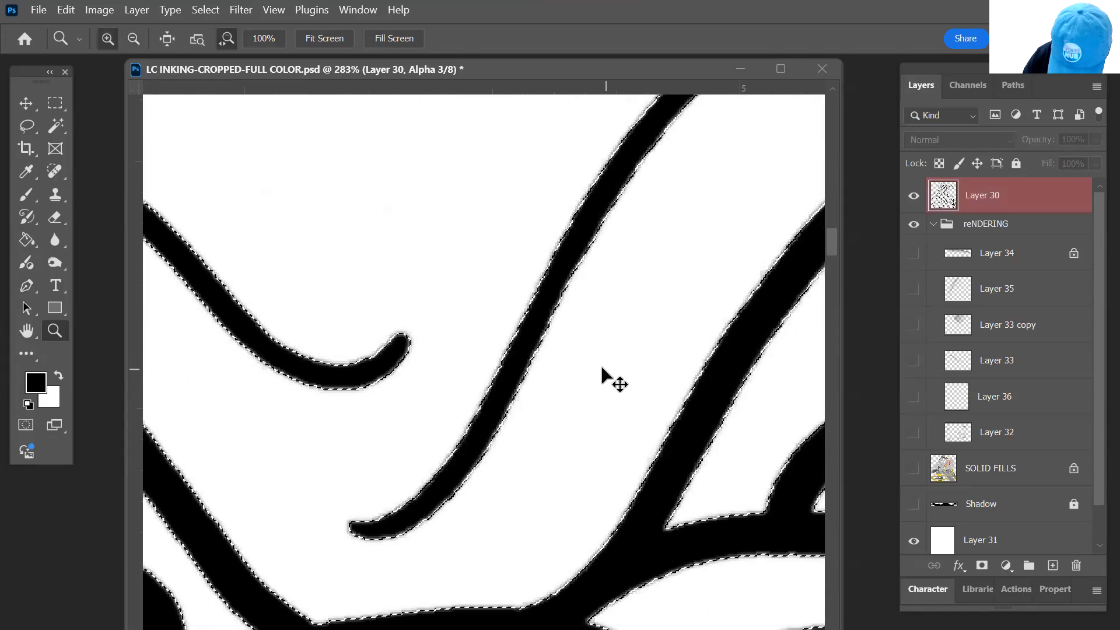
{"action": "key", "text": "ctrl+2"}
{"action": "key", "text": "ctrl+d"}
{"action": "key", "text": "ctrl+z"}
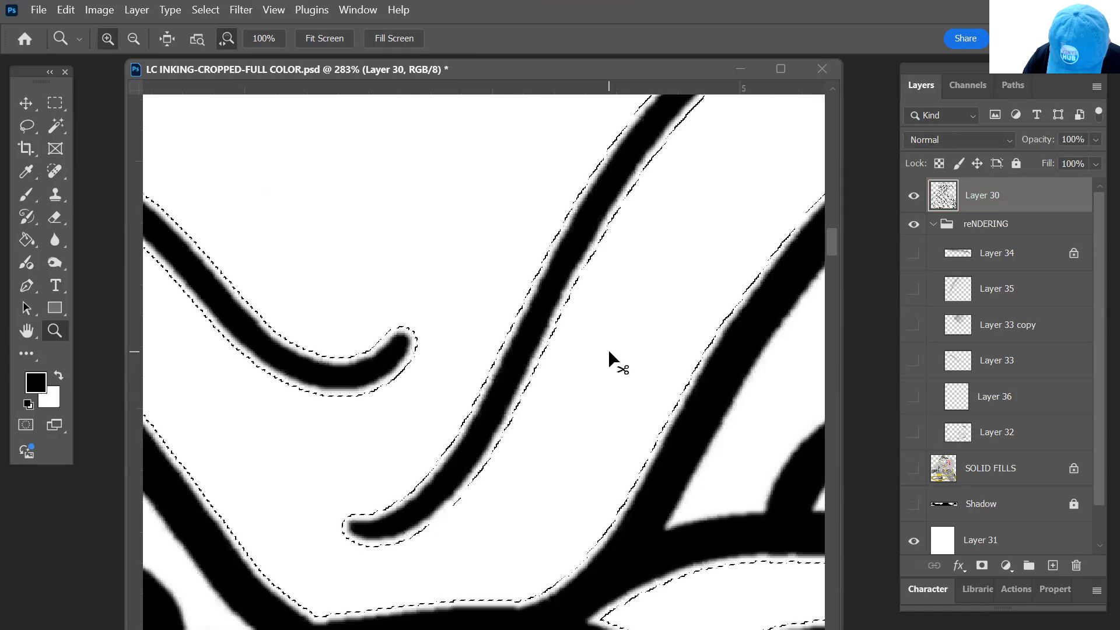
{"action": "key", "text": "ctrl+d"}
{"action": "key", "text": "ctrl+z"}
{"action": "key", "text": "ctrl+d"}
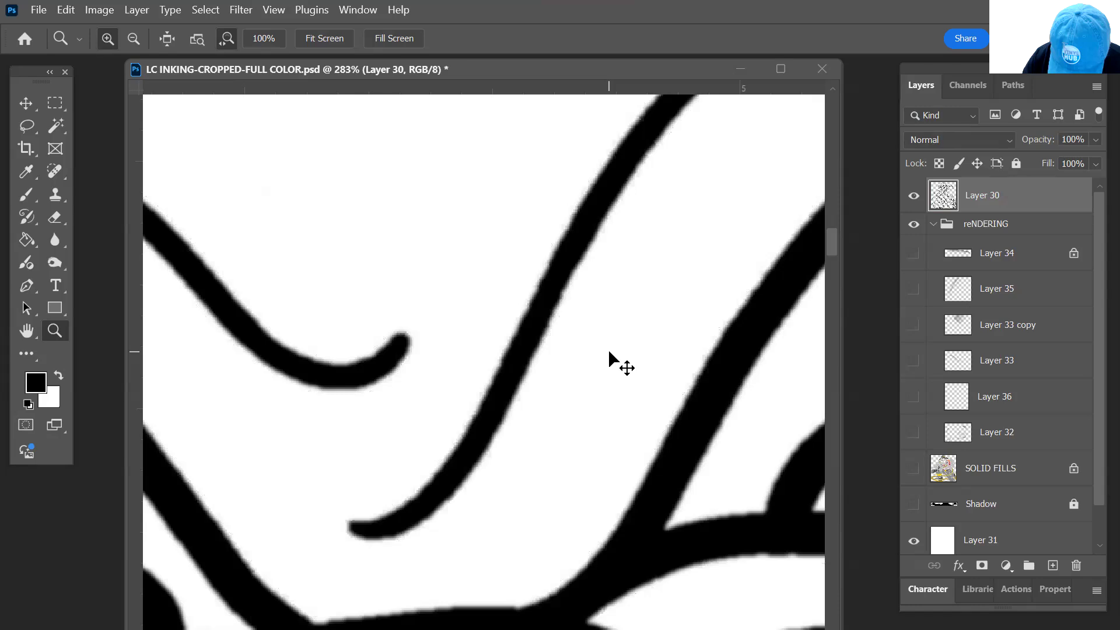
- Lock Layer 30's transparent pixels and release the lock again
{"action": "key", "text": "ctrl+comma"}
{"action": "key", "text": "ctrl+comma"}
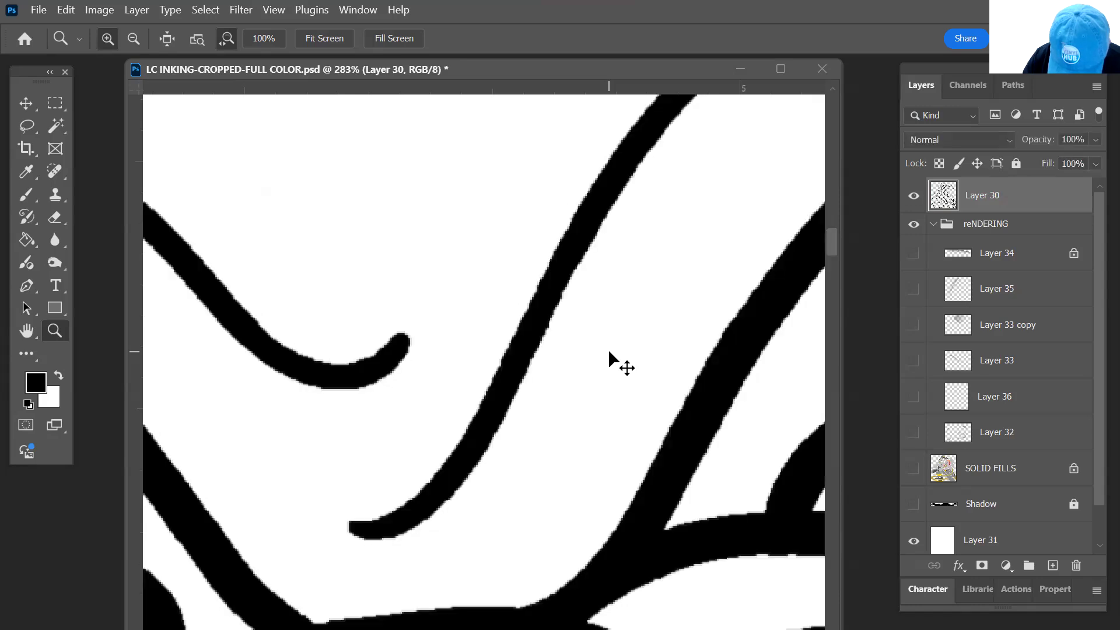
{"action": "key", "text": "slash"}
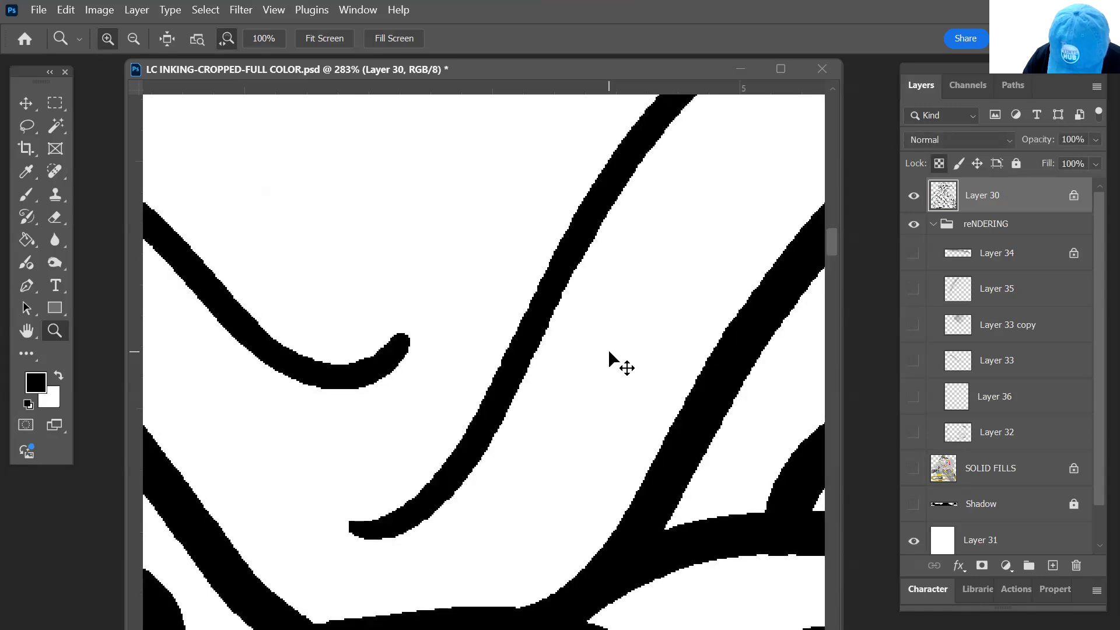
{"action": "left_click", "coordinate": [942, 165]}
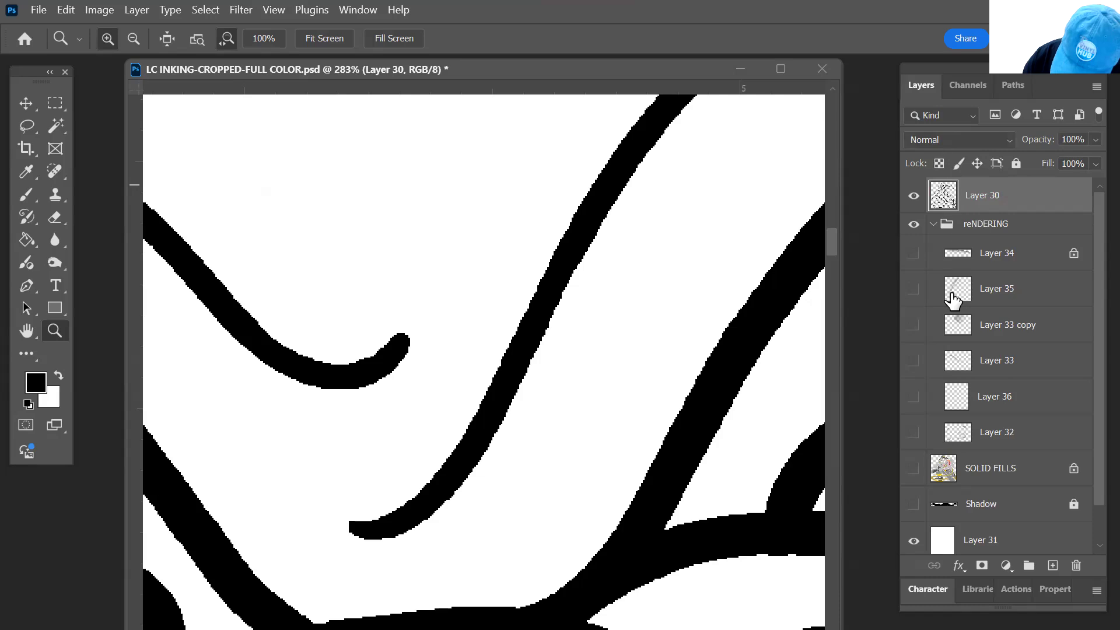
- Set the foreground color to blue-grey 758893 for recoloring the lines around the dog's eyes
{"action": "left_click", "coordinate": [618, 406], "text": "alt"}
{"action": "left_click", "coordinate": [616, 406], "text": "alt"}
{"action": "left_click", "coordinate": [615, 406], "text": "alt"}
{"action": "left_click", "coordinate": [615, 411], "text": "alt"}
{"action": "left_click", "coordinate": [619, 411], "text": "alt"}
{"action": "left_click_drag", "start_coordinate": [668, 431], "coordinate": [472, 354]}
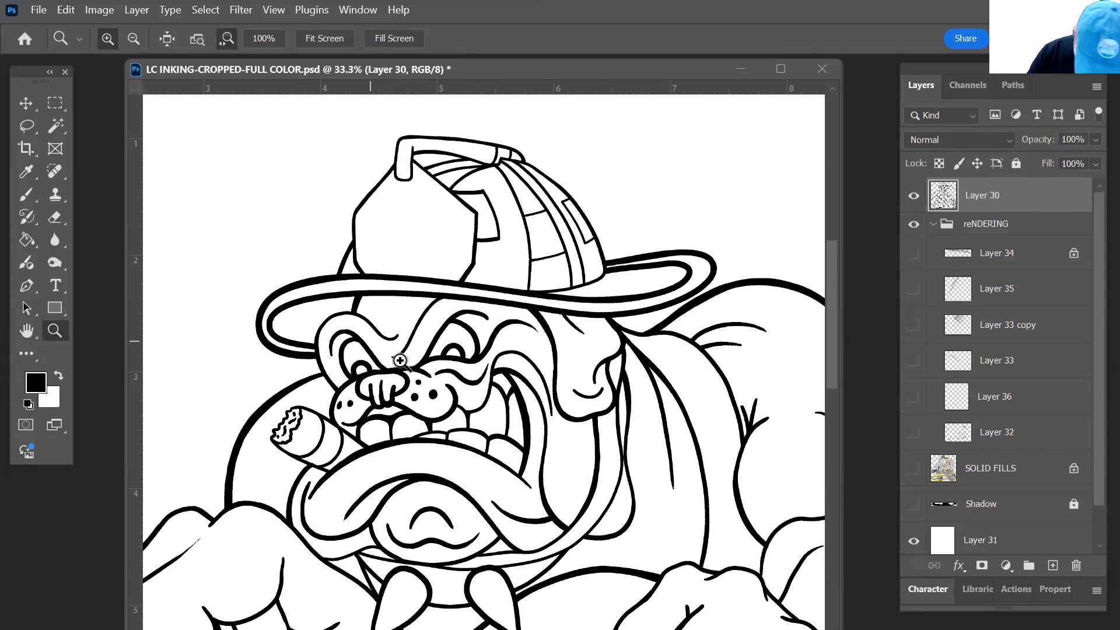
{"action": "left_click_drag", "start_coordinate": [399, 361], "coordinate": [455, 392]}
{"action": "key", "text": "v"}
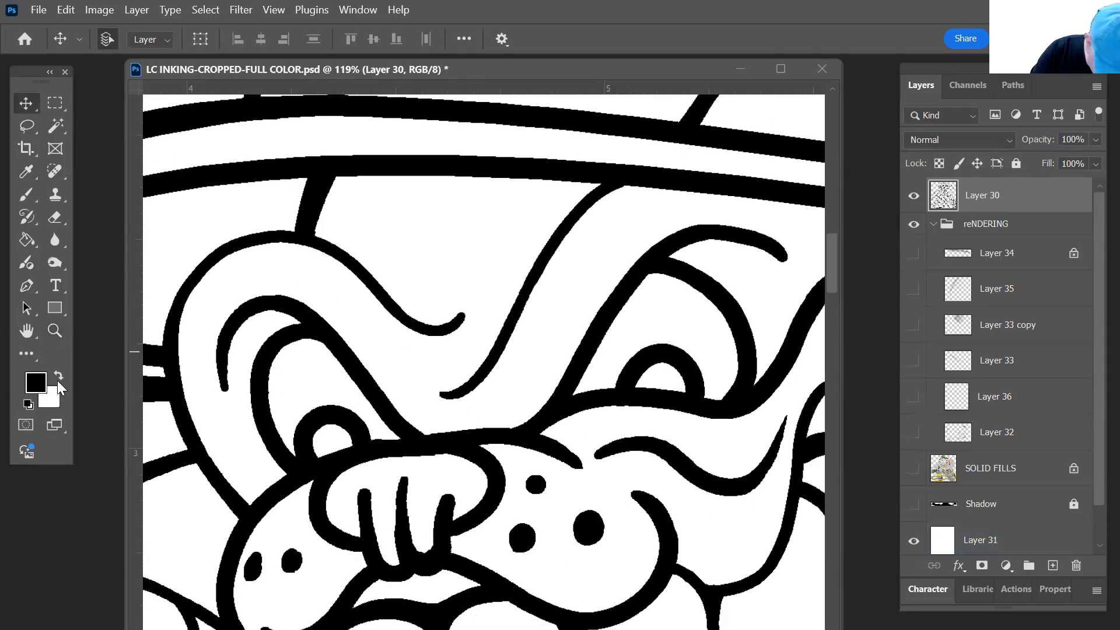
{"action": "key", "text": "i"}
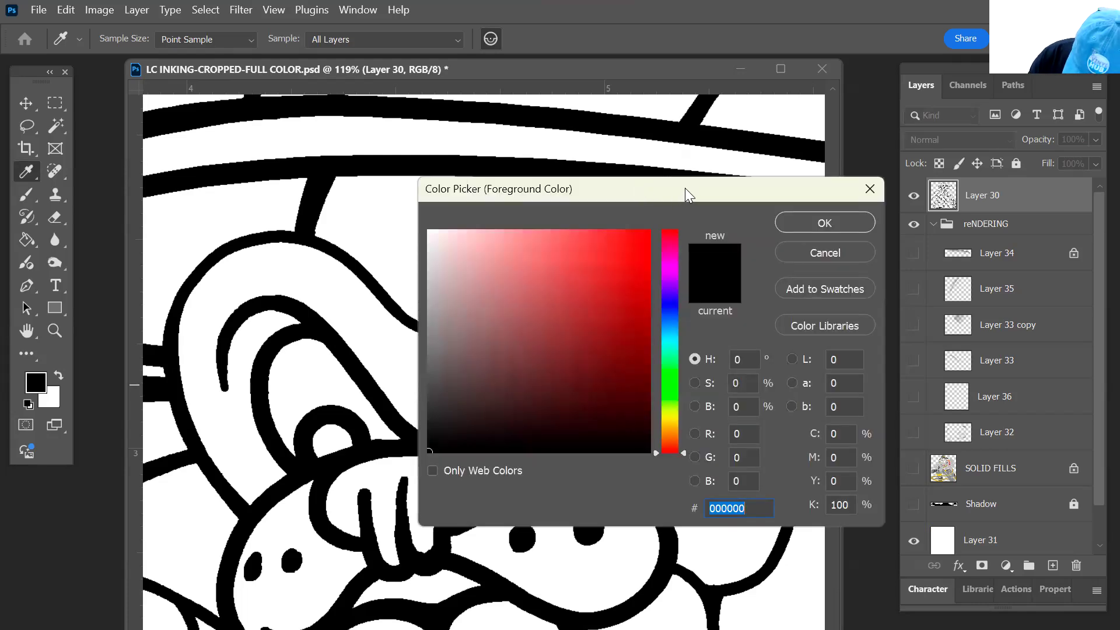
{"action": "left_click_drag", "start_coordinate": [685, 188], "coordinate": [843, 131]}
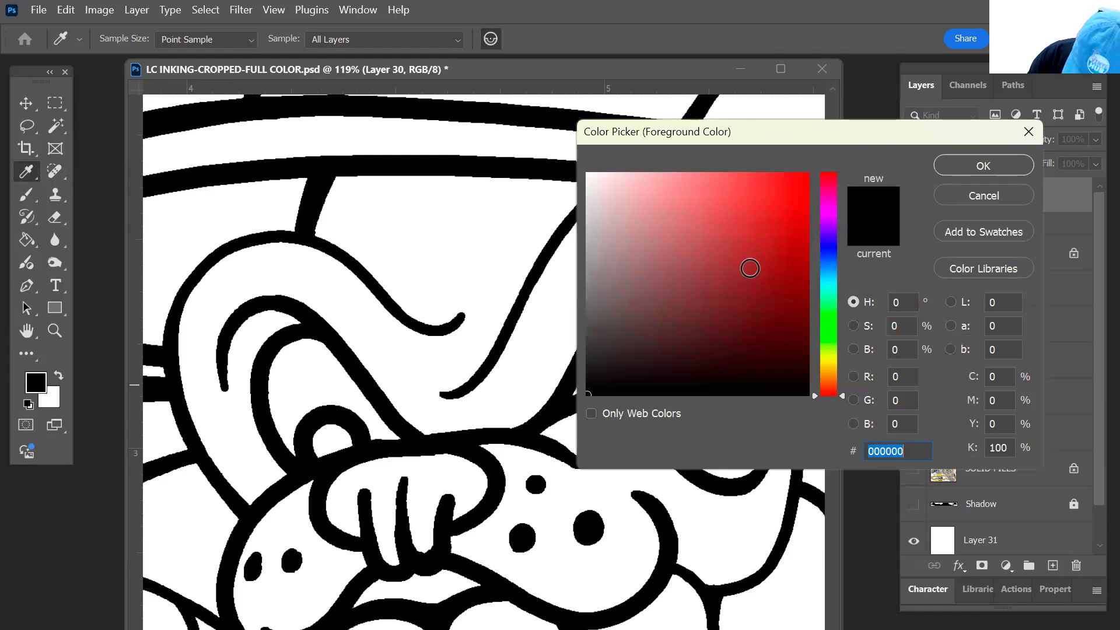
{"action": "left_click", "coordinate": [831, 270]}
{"action": "left_click", "coordinate": [630, 266]}
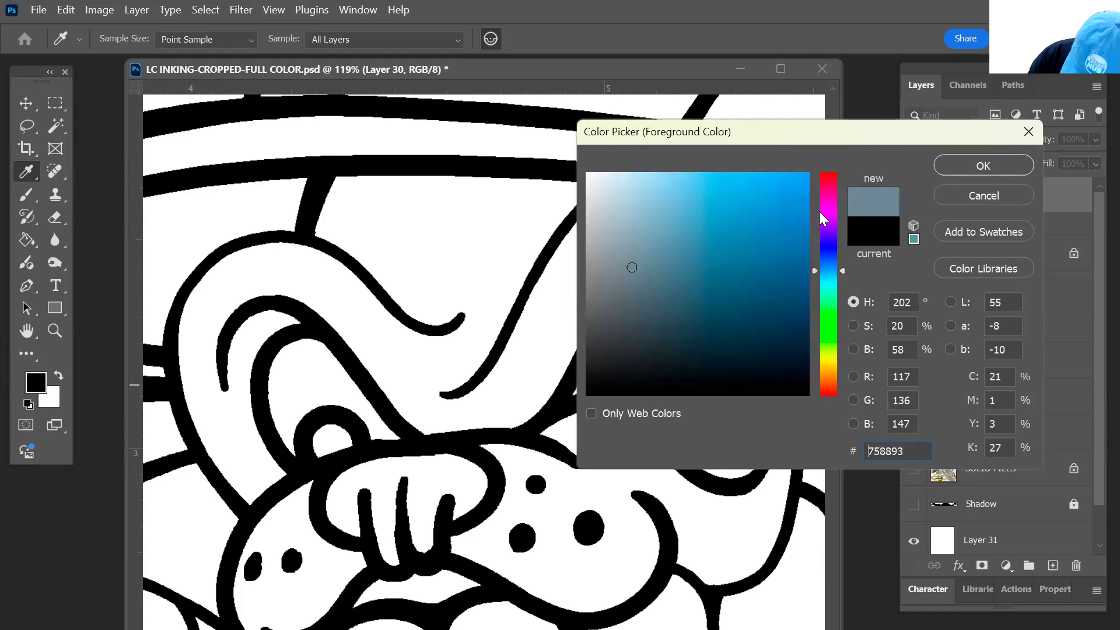
{"action": "left_click", "coordinate": [955, 172]}
- Activate the Brush tool and reduce its size to 60
{"action": "key", "text": "b"}
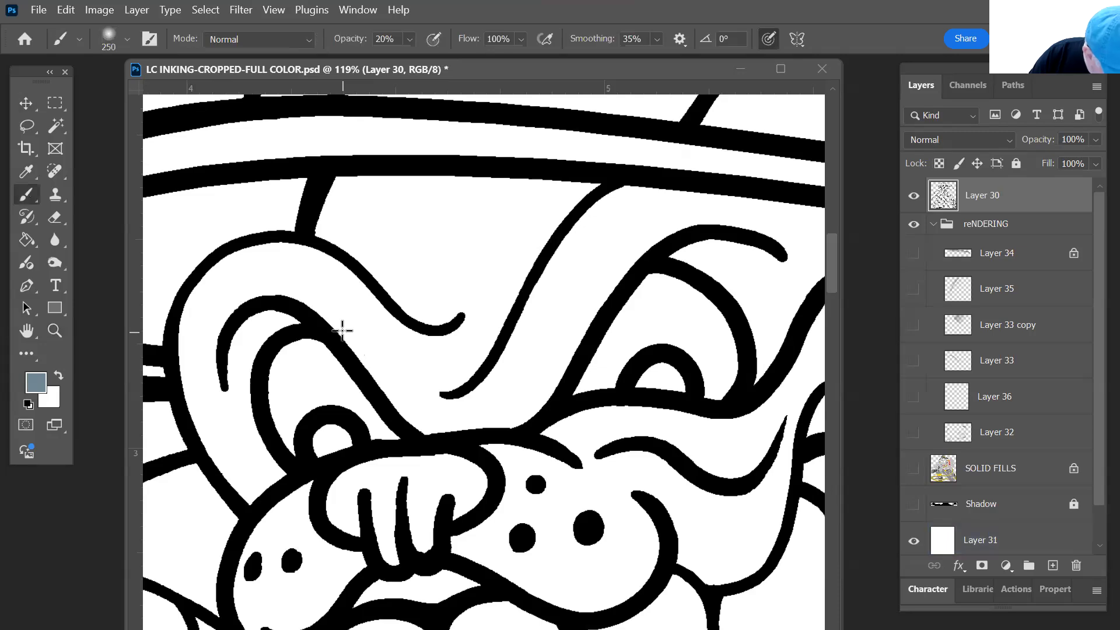
{"action": "key", "text": "bracketleft"}
{"action": "key", "text": "bracketleft"}
{"action": "key", "text": "bracketleft"}
{"action": "key", "text": "bracketleft"}
{"action": "key", "text": "bracketleft"}
{"action": "key", "text": "bracketleft"}
{"action": "key", "text": "bracketleft"}
{"action": "key", "text": "bracketleft"}
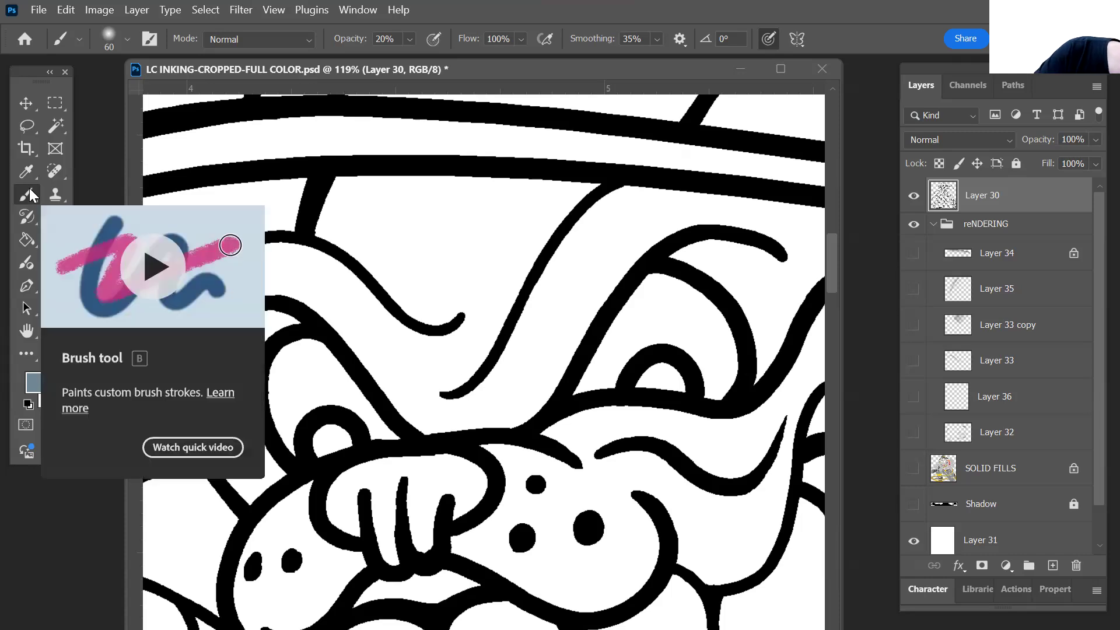
- Switch to the Pencil tool at size 40, and try a blue-grey stroke over the brow line before undoing it
{"action": "right_click", "coordinate": [26, 194]}
{"action": "left_click", "coordinate": [71, 206]}
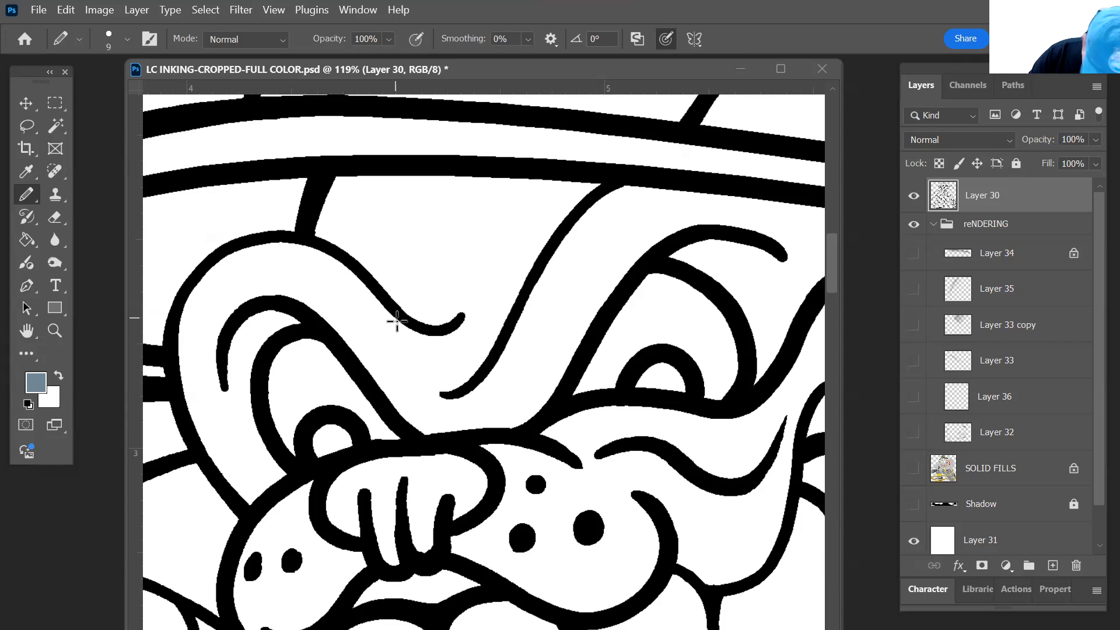
{"action": "key", "text": "bracketright"}
{"action": "key", "text": "bracketright"}
{"action": "key", "text": "bracketright"}
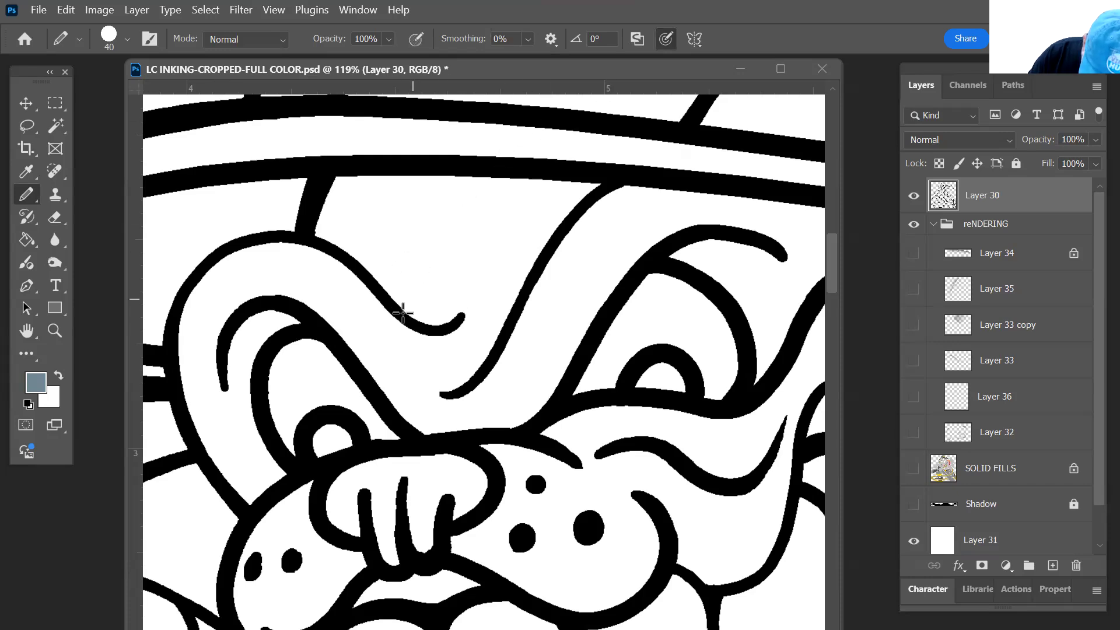
{"action": "left_click_drag", "start_coordinate": [382, 296], "coordinate": [409, 321]}
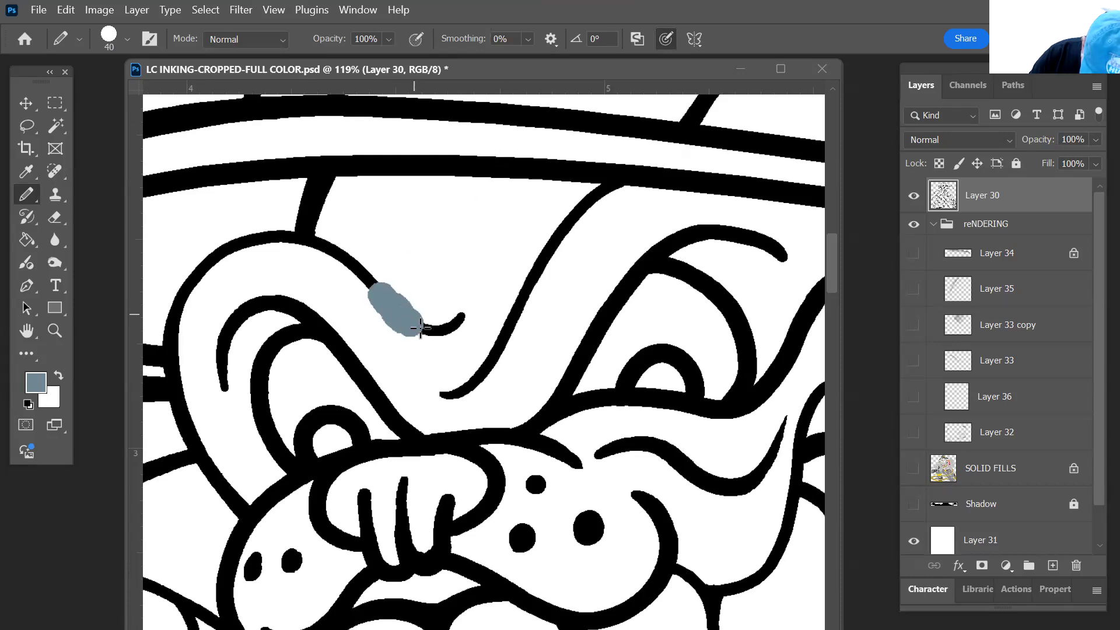
{"action": "key", "text": "ctrl+z"}
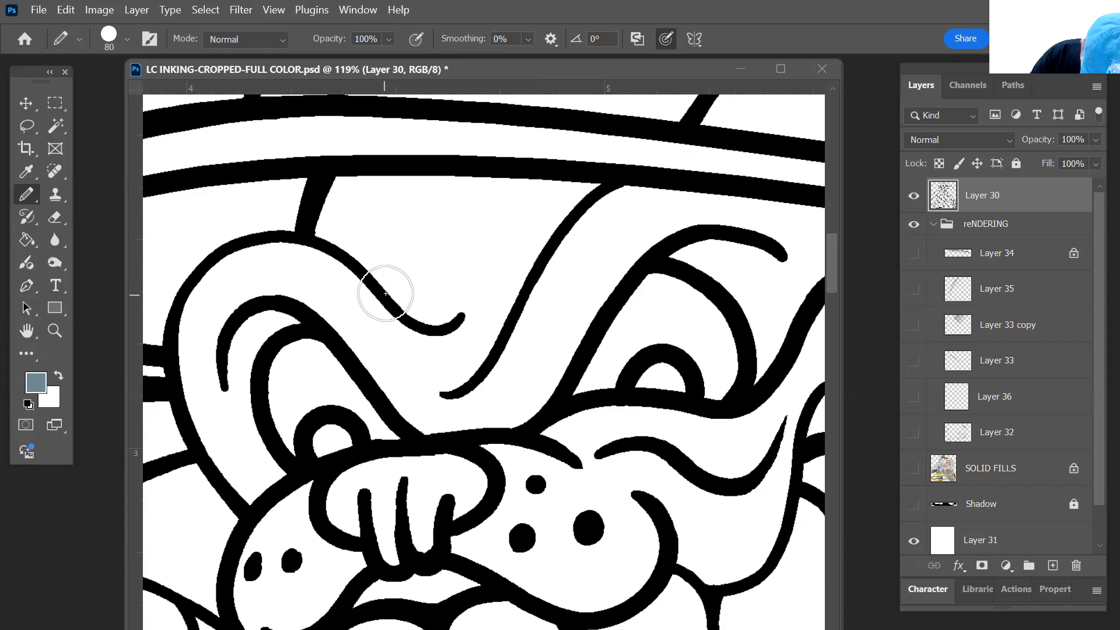
- Lock Layer 30's transparent pixels and recolor the dog's left brow line blue-grey with a size 80 Pencil
{"action": "key", "text": "bracketright"}
{"action": "key", "text": "bracketright"}
{"action": "key", "text": "bracketright"}
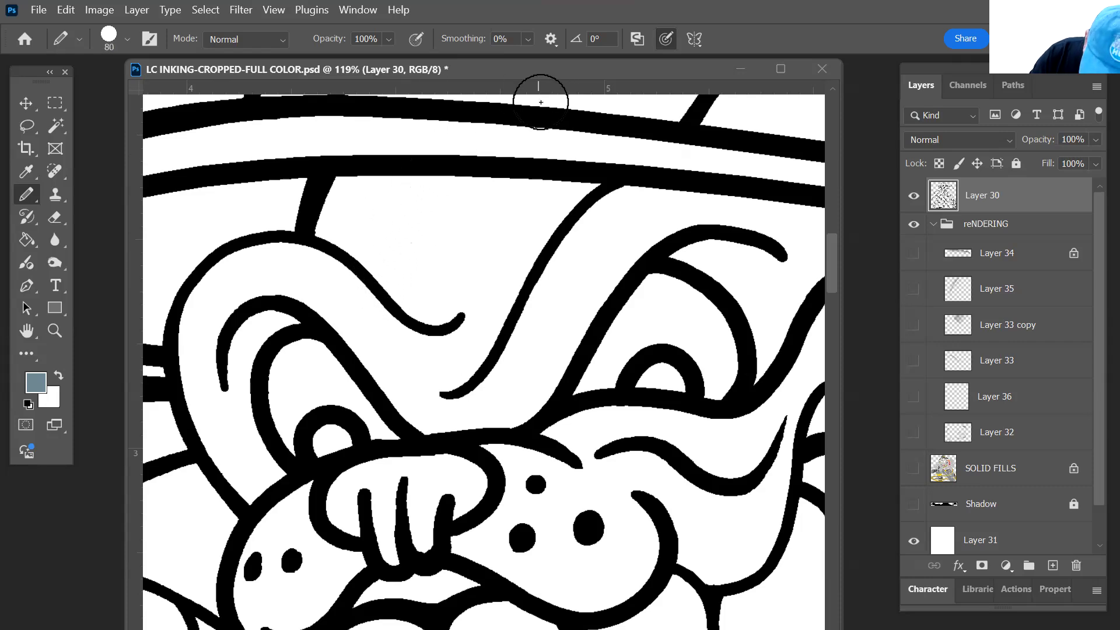
{"action": "left_click", "coordinate": [939, 163]}
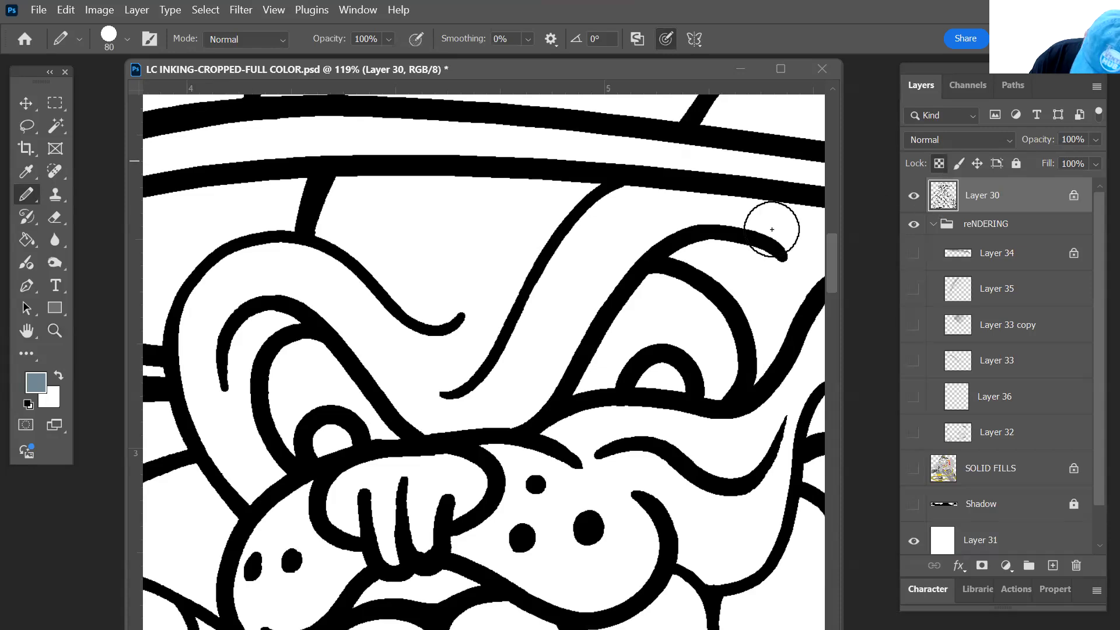
{"action": "mouse_move", "coordinate": [390, 303]}
{"action": "left_mouse_down"}
{"action": "mouse_move", "coordinate": [457, 337]}
{"action": "mouse_move", "coordinate": [397, 329]}
{"action": "left_mouse_up"}
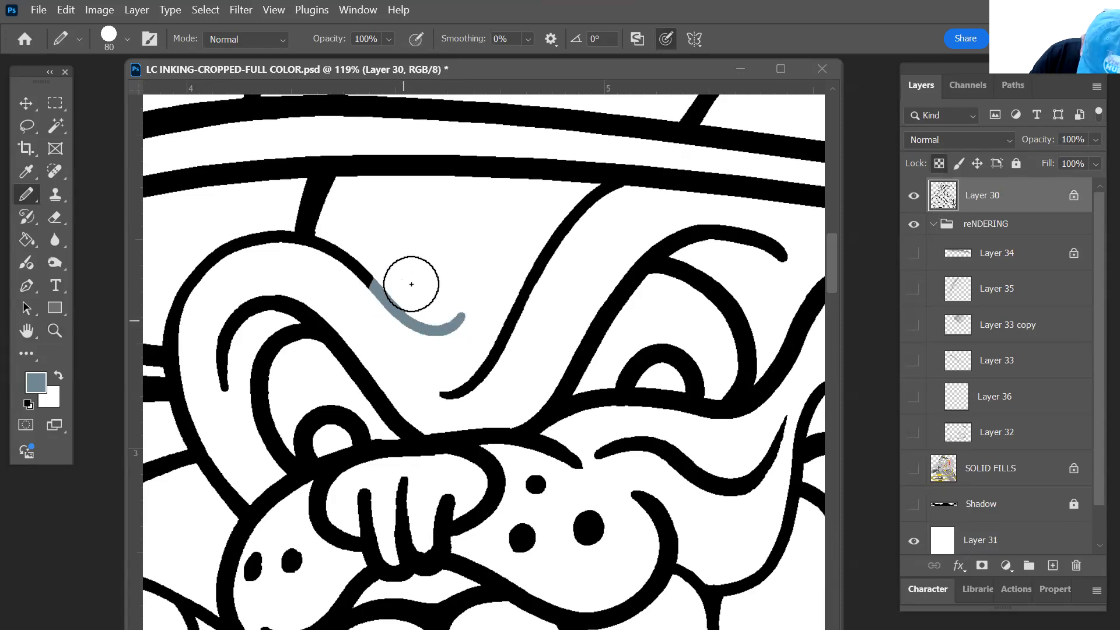
{"action": "mouse_move", "coordinate": [378, 291]}
{"action": "left_mouse_down"}
{"action": "mouse_move", "coordinate": [314, 266]}
{"action": "mouse_move", "coordinate": [328, 254]}
{"action": "mouse_move", "coordinate": [282, 244]}
{"action": "mouse_move", "coordinate": [312, 247]}
{"action": "mouse_move", "coordinate": [263, 243]}
{"action": "mouse_move", "coordinate": [205, 264]}
{"action": "mouse_move", "coordinate": [190, 286]}
{"action": "mouse_move", "coordinate": [175, 346]}
{"action": "mouse_move", "coordinate": [175, 333]}
{"action": "mouse_move", "coordinate": [184, 417]}
{"action": "mouse_move", "coordinate": [231, 509]}
{"action": "mouse_move", "coordinate": [239, 491]}
{"action": "mouse_move", "coordinate": [224, 516]}
{"action": "mouse_move", "coordinate": [248, 475]}
{"action": "left_mouse_up"}
- Reduce the Pencil size to 35 and recolor the curved forehead line between the eyes blue-grey
{"action": "key", "text": "["}
{"action": "key", "text": "["}
{"action": "key", "text": "["}
{"action": "key", "text": "["}
{"action": "key", "text": "["}
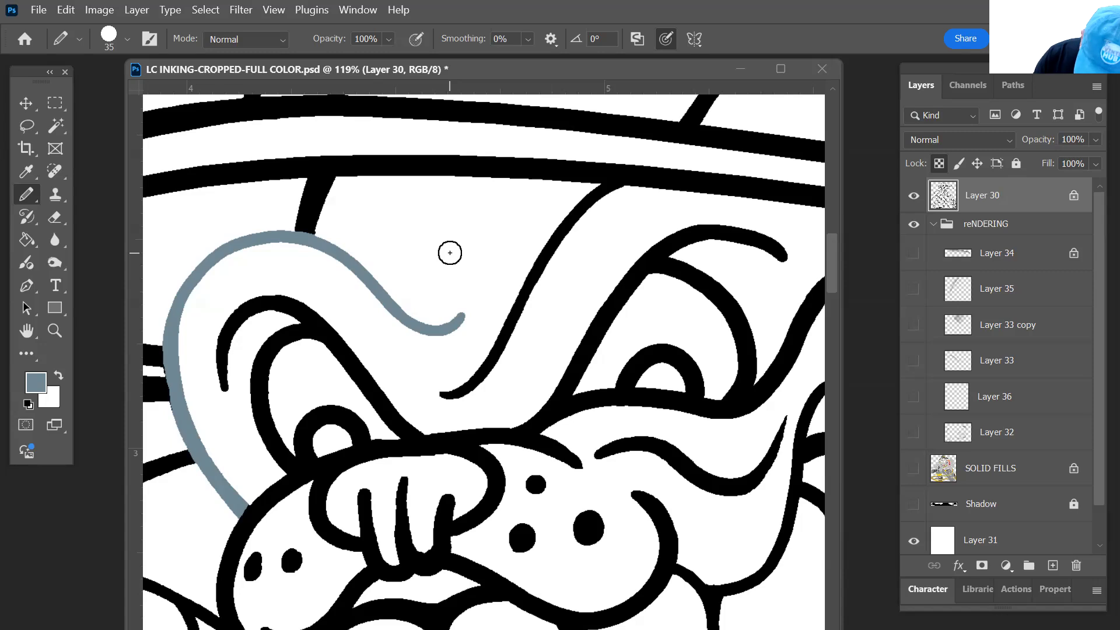
{"action": "mouse_move", "coordinate": [443, 394]}
{"action": "left_mouse_down"}
{"action": "mouse_move", "coordinate": [510, 340]}
{"action": "mouse_move", "coordinate": [560, 238]}
{"action": "mouse_move", "coordinate": [601, 192]}
{"action": "mouse_move", "coordinate": [612, 198]}
{"action": "left_mouse_up"}
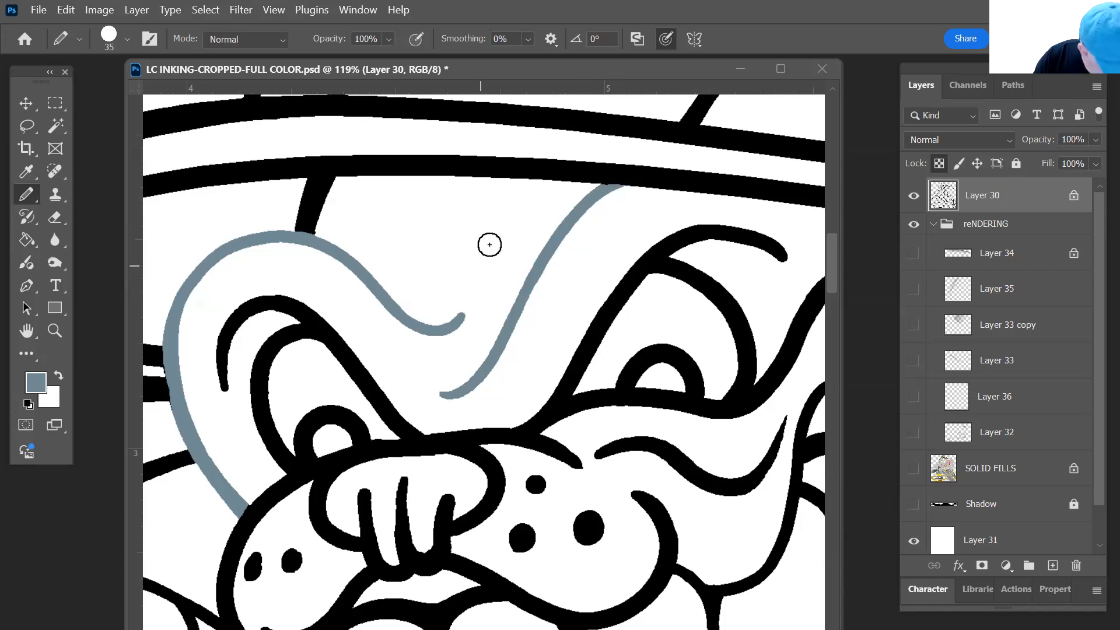
- Pick a darker slate blue and recolor the short line joining the hat brim to the left brow
{"action": "left_click", "coordinate": [34, 381]}
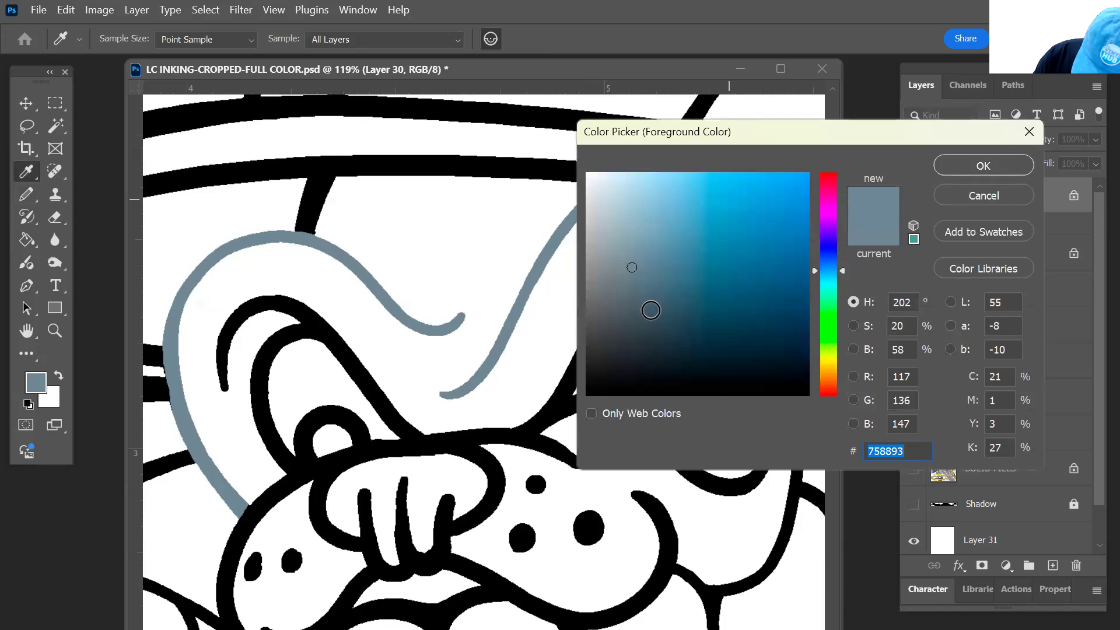
{"action": "left_click", "coordinate": [653, 311]}
{"action": "left_click", "coordinate": [955, 161]}
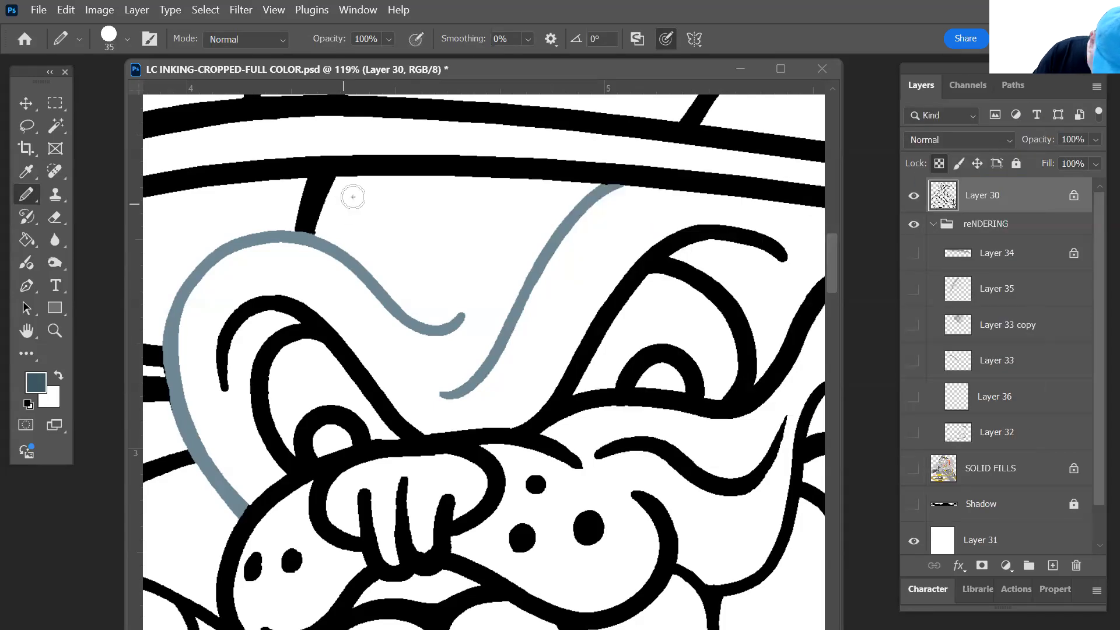
{"action": "mouse_move", "coordinate": [321, 196]}
{"action": "left_mouse_down"}
{"action": "mouse_move", "coordinate": [303, 192]}
{"action": "mouse_move", "coordinate": [300, 212]}
{"action": "mouse_move", "coordinate": [315, 217]}
{"action": "left_mouse_up"}
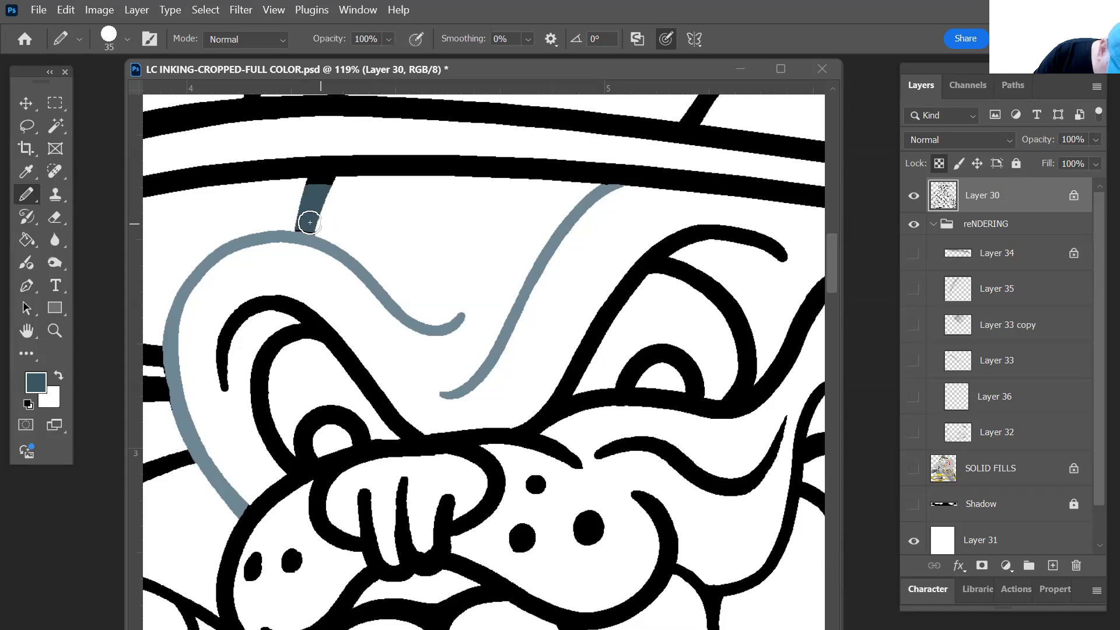
{"action": "left_click_drag", "start_coordinate": [312, 193], "coordinate": [332, 189]}
- Set the foreground color to grey 5a5a5a and recolor the outer curve of the left eye
{"action": "key", "text": "z"}
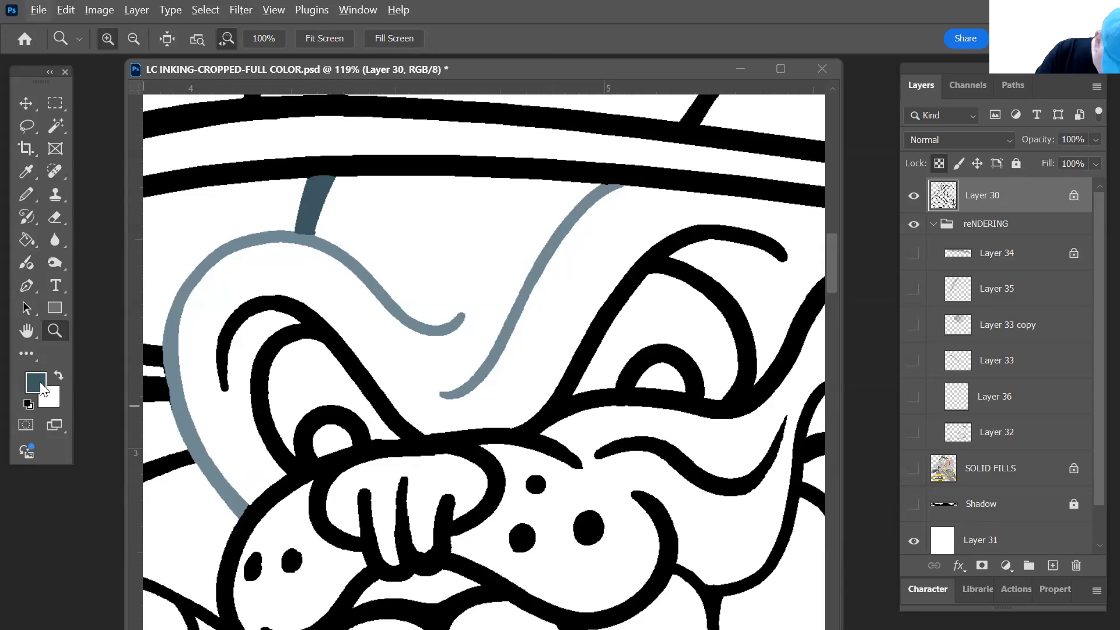
{"action": "left_click_drag", "start_coordinate": [608, 328], "coordinate": [550, 313]}
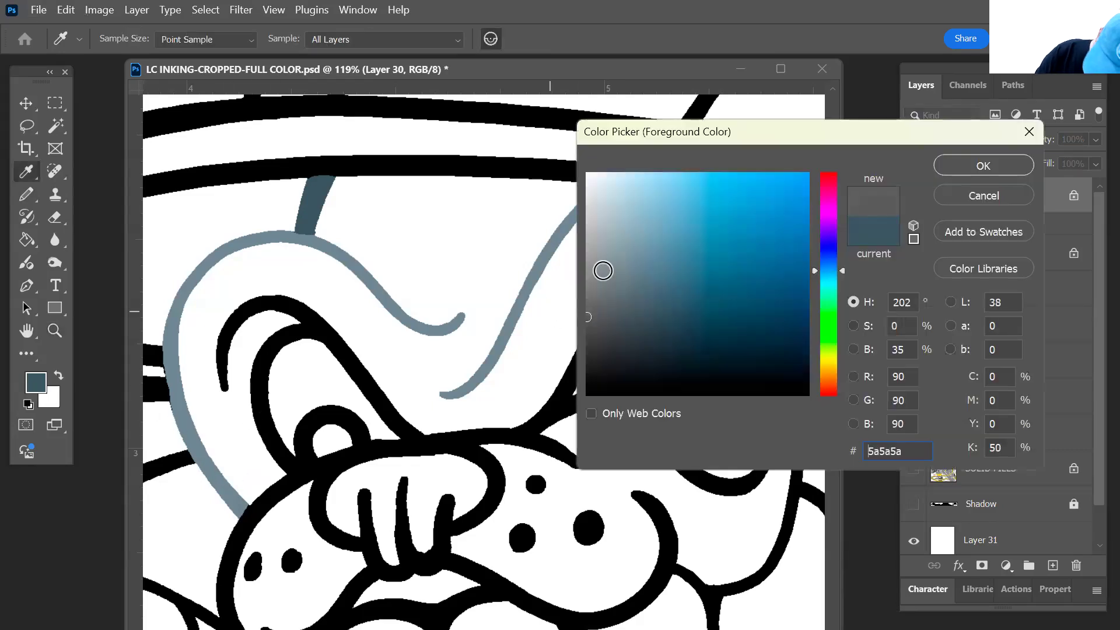
{"action": "left_click", "coordinate": [945, 164]}
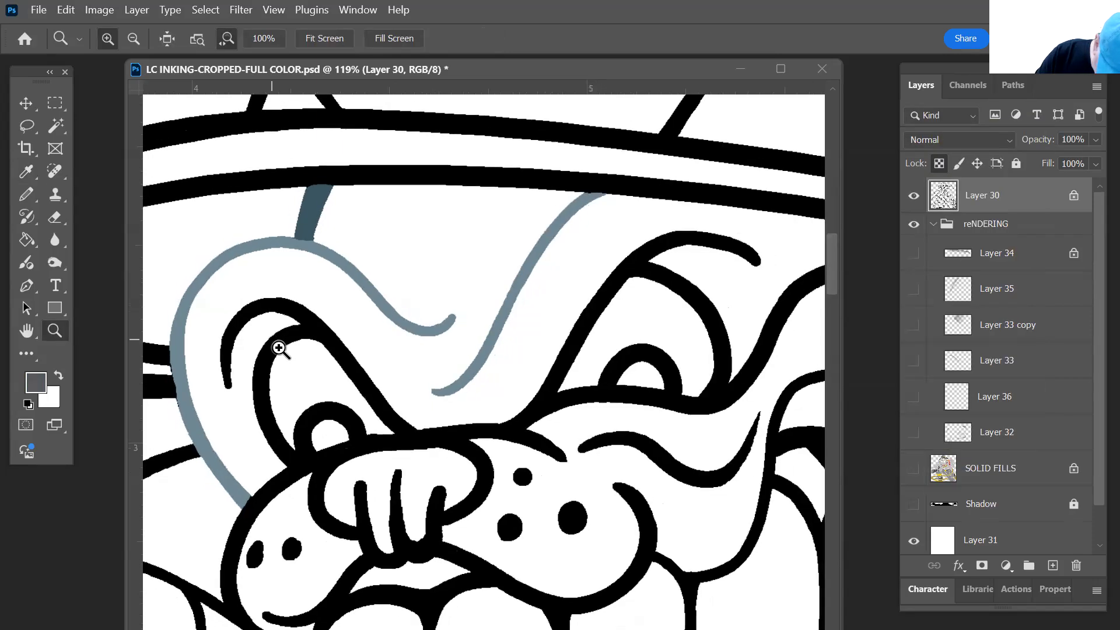
{"action": "key", "text": "b"}
{"action": "mouse_move", "coordinate": [270, 344]}
{"action": "left_mouse_down"}
{"action": "mouse_move", "coordinate": [312, 351]}
{"action": "mouse_move", "coordinate": [285, 337]}
{"action": "mouse_move", "coordinate": [247, 386]}
{"action": "mouse_move", "coordinate": [276, 440]}
{"action": "left_mouse_up"}
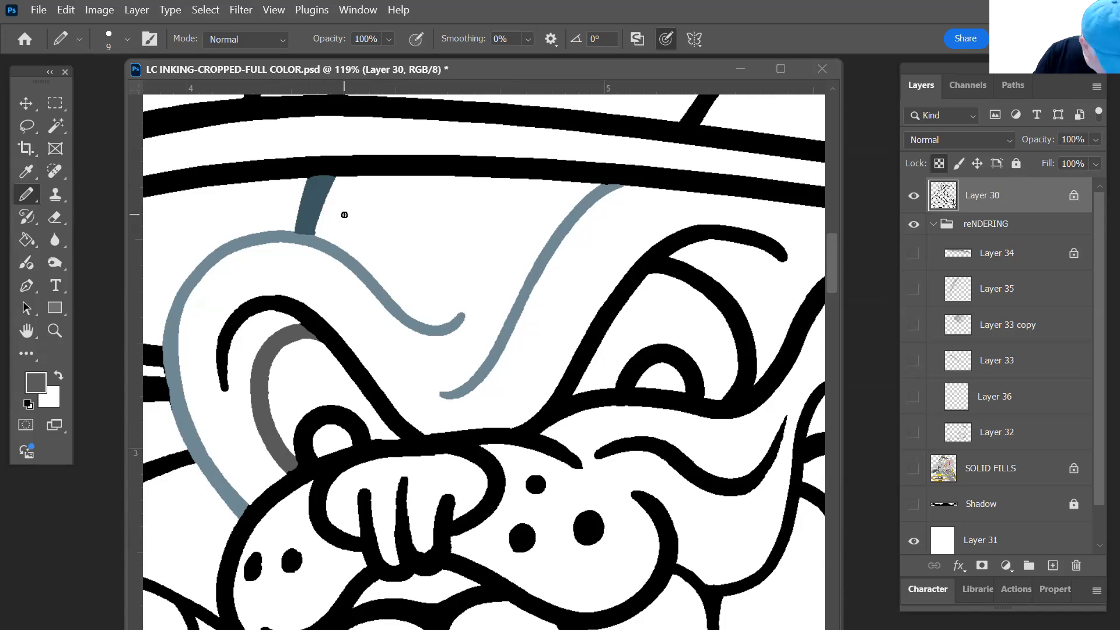
- Set the Magic Wand tolerance to 5, select the blue-grey left brow line, and deselect it
{"action": "key", "text": "w"}
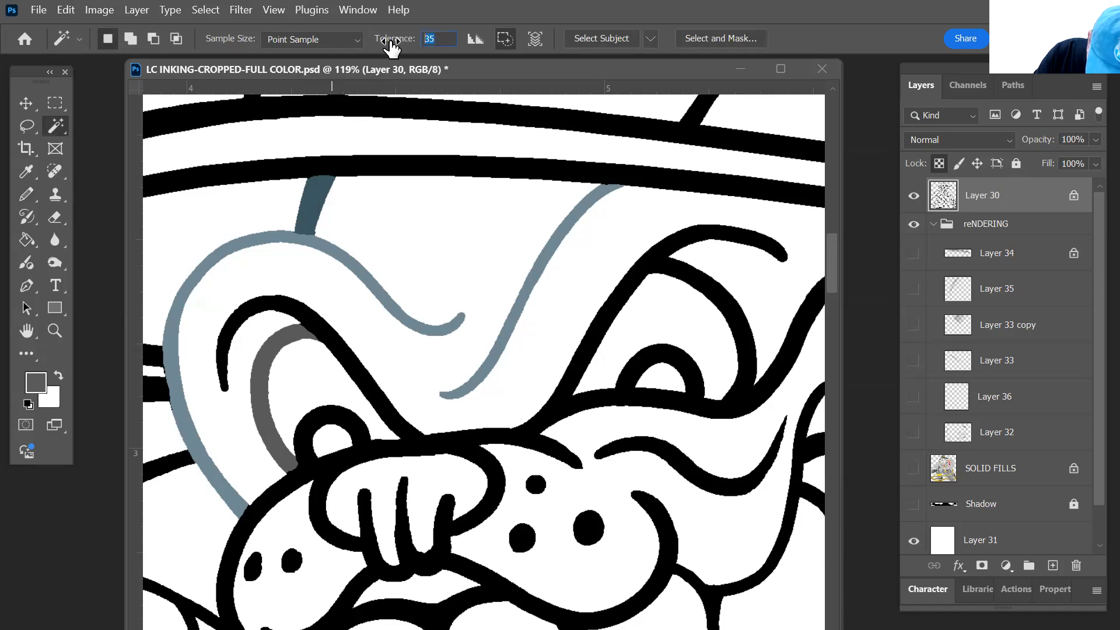
{"action": "type", "text": "5"}
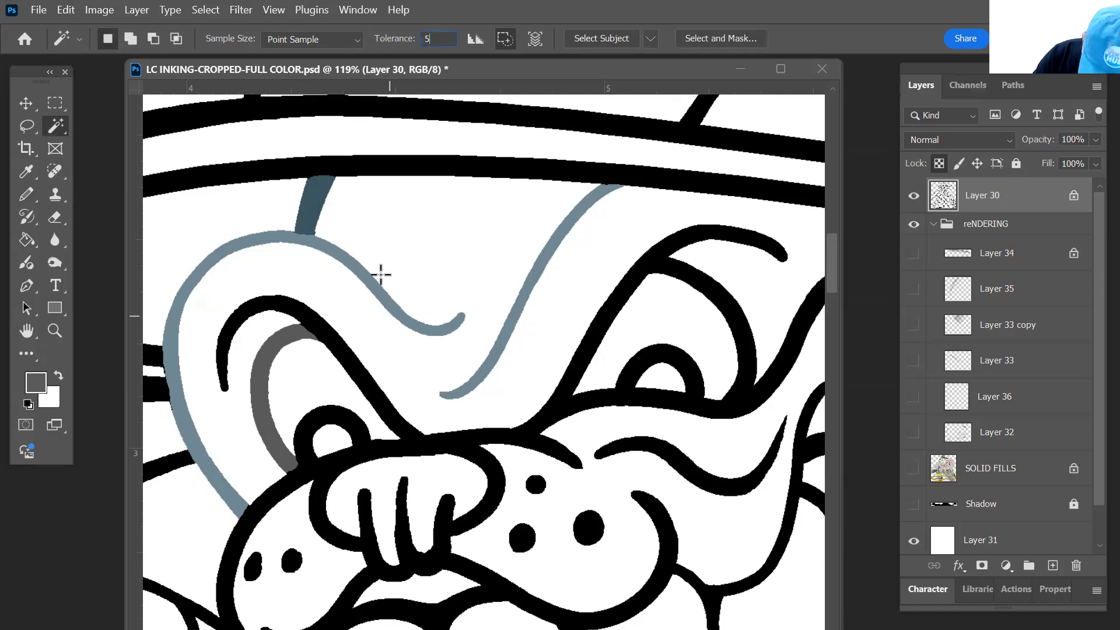
{"action": "left_click", "coordinate": [357, 267]}
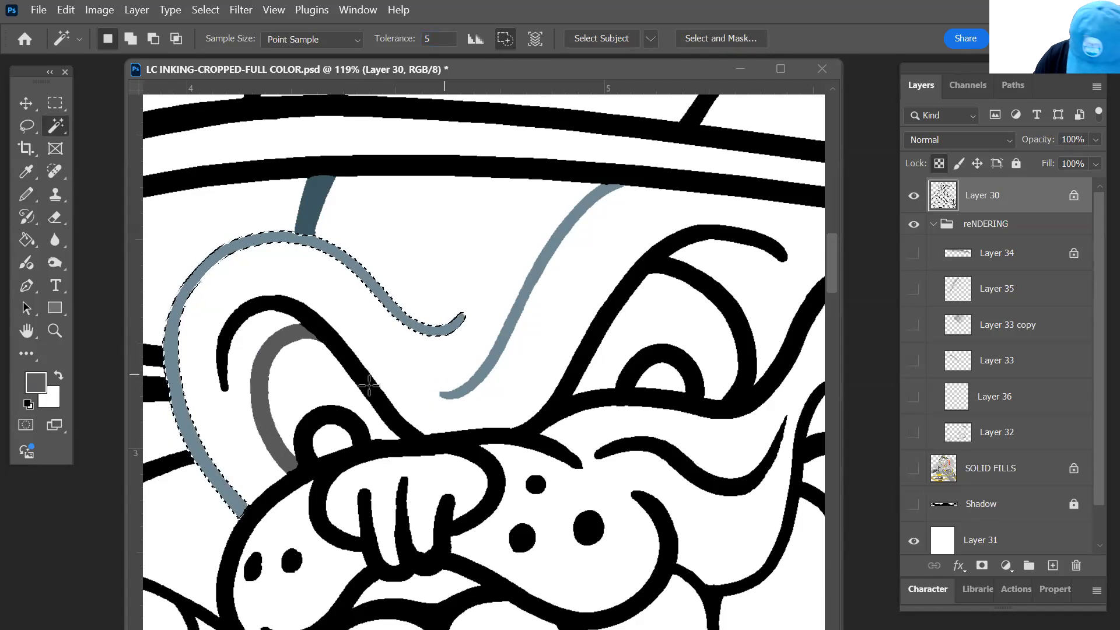
{"action": "key", "text": "ctrl+d"}
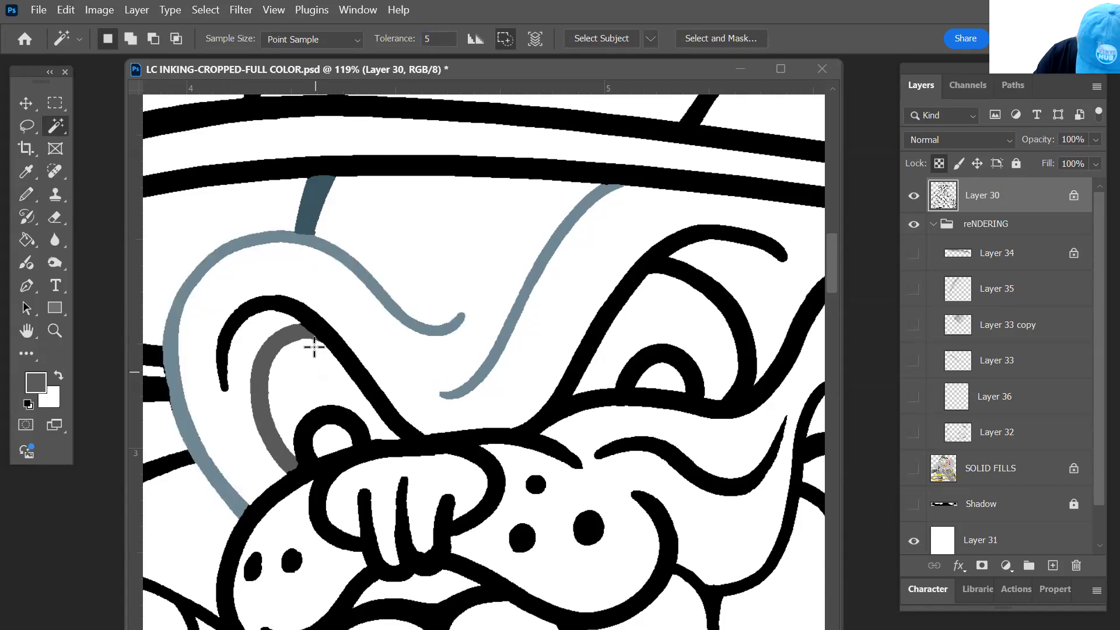
- Test Magic Wand selections on the grey eye curve and connected black lines, leaving the short slate-blue line selected
{"action": "left_click", "coordinate": [313, 200]}
{"action": "key", "text": "ctrl+d"}
{"action": "left_click", "coordinate": [268, 347]}
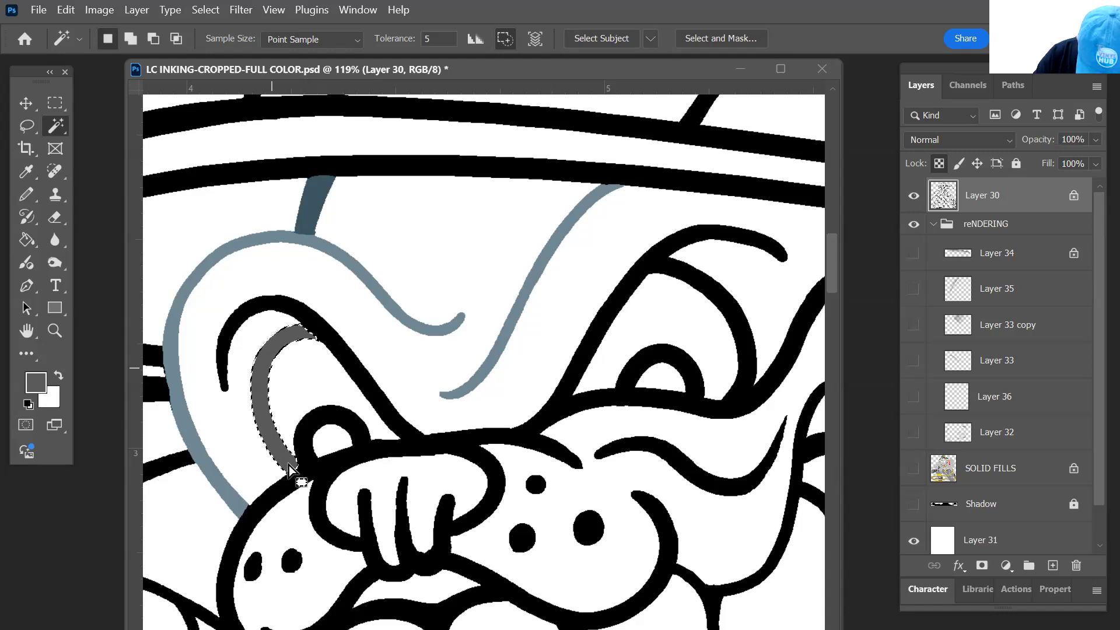
{"action": "left_click", "coordinate": [429, 452]}
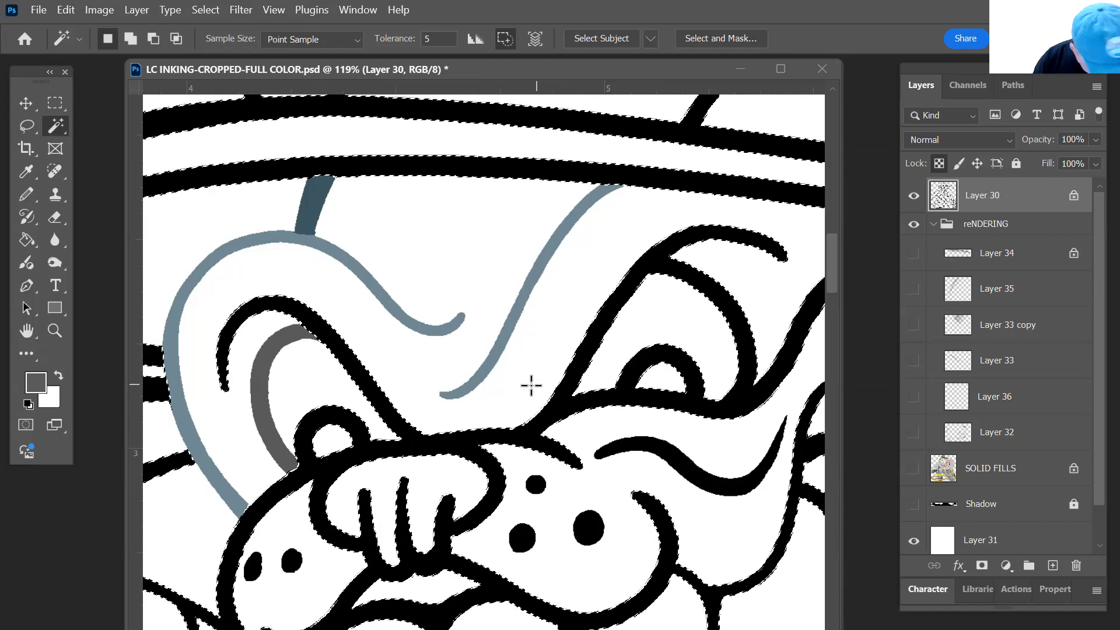
{"action": "key", "text": "ctrl+d"}
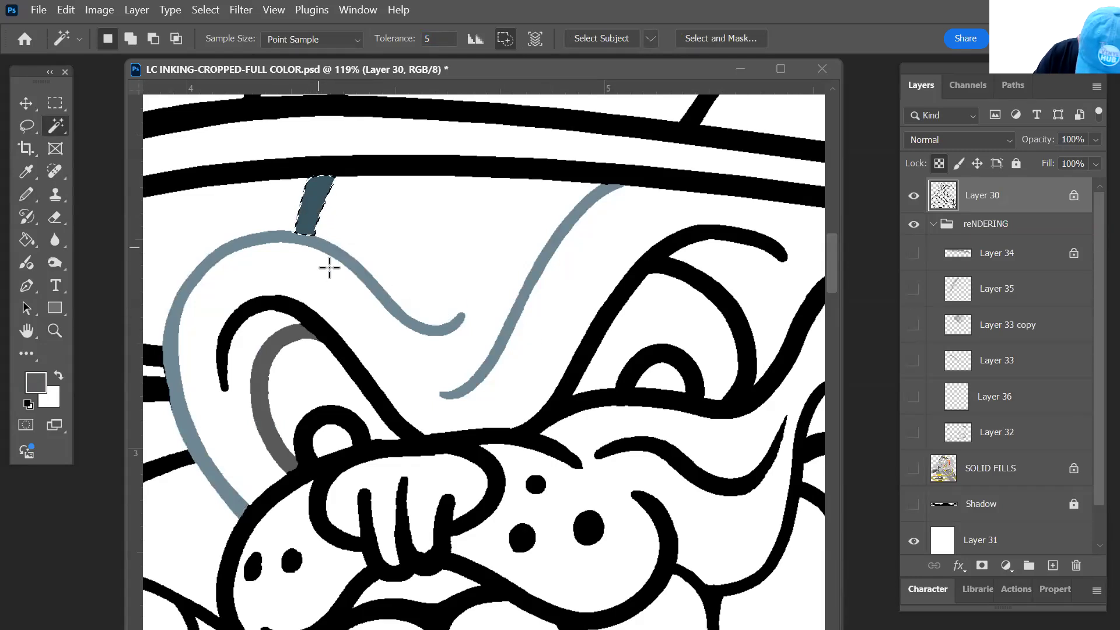
- With a soft black Brush enlarged to about 175 px, darken the upper part of the selected slate-blue line, and deselect it
{"action": "key", "text": "b"}
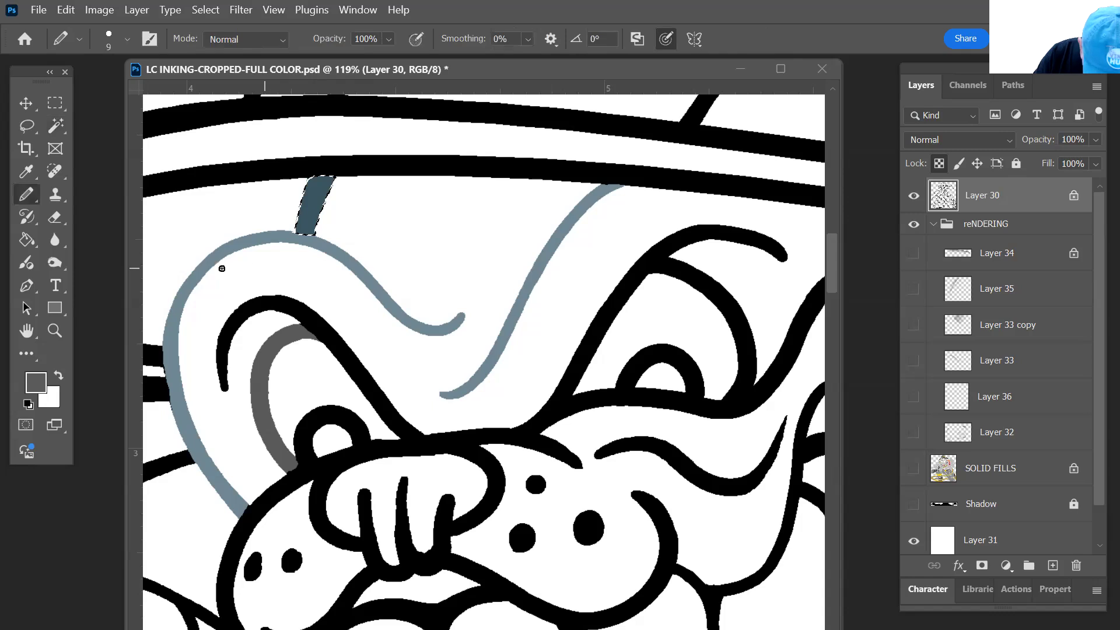
{"action": "right_click", "coordinate": [34, 194]}
{"action": "left_click", "coordinate": [101, 192]}
{"action": "key", "text": "d"}
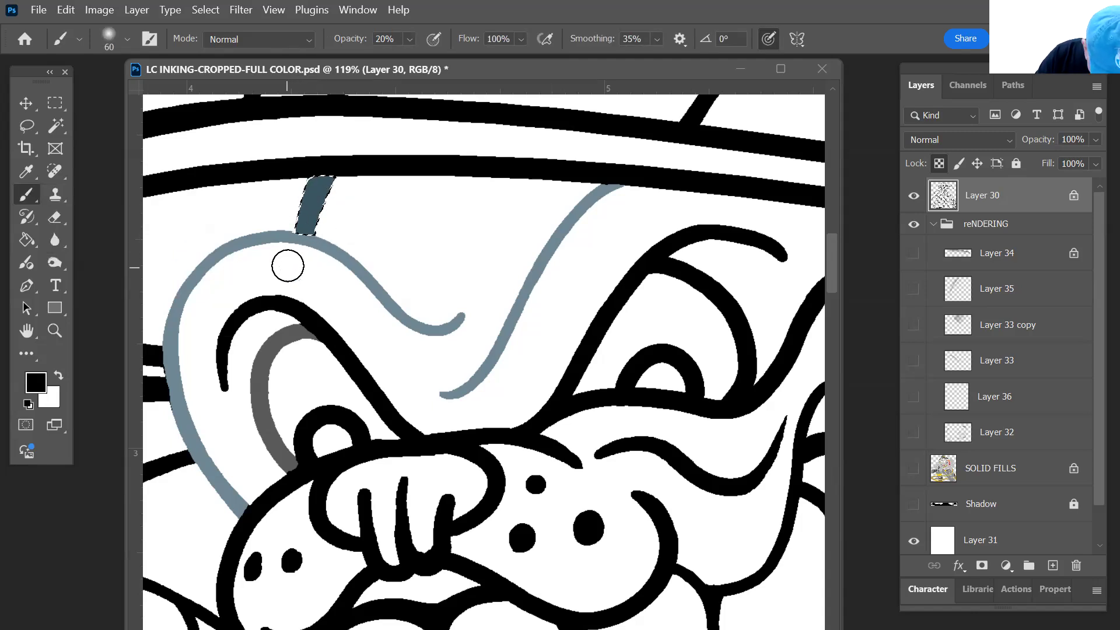
{"action": "key", "text": "bracketright"}
{"action": "key", "text": "bracketright"}
{"action": "key", "text": "bracketright"}
{"action": "key", "text": "bracketright"}
{"action": "key", "text": "bracketright"}
{"action": "key", "text": "bracketright"}
{"action": "key", "text": "bracketright"}
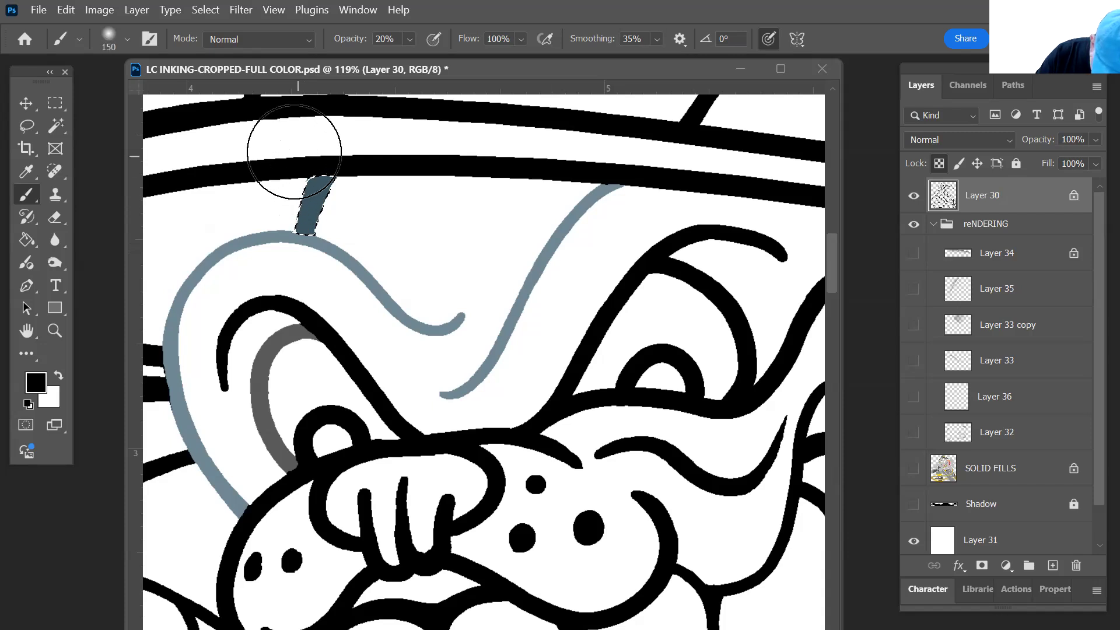
{"action": "mouse_move", "coordinate": [303, 144]}
{"action": "left_mouse_down"}
{"action": "mouse_move", "coordinate": [379, 138]}
{"action": "mouse_move", "coordinate": [305, 151]}
{"action": "mouse_move", "coordinate": [326, 159]}
{"action": "mouse_move", "coordinate": [385, 128]}
{"action": "left_mouse_up"}
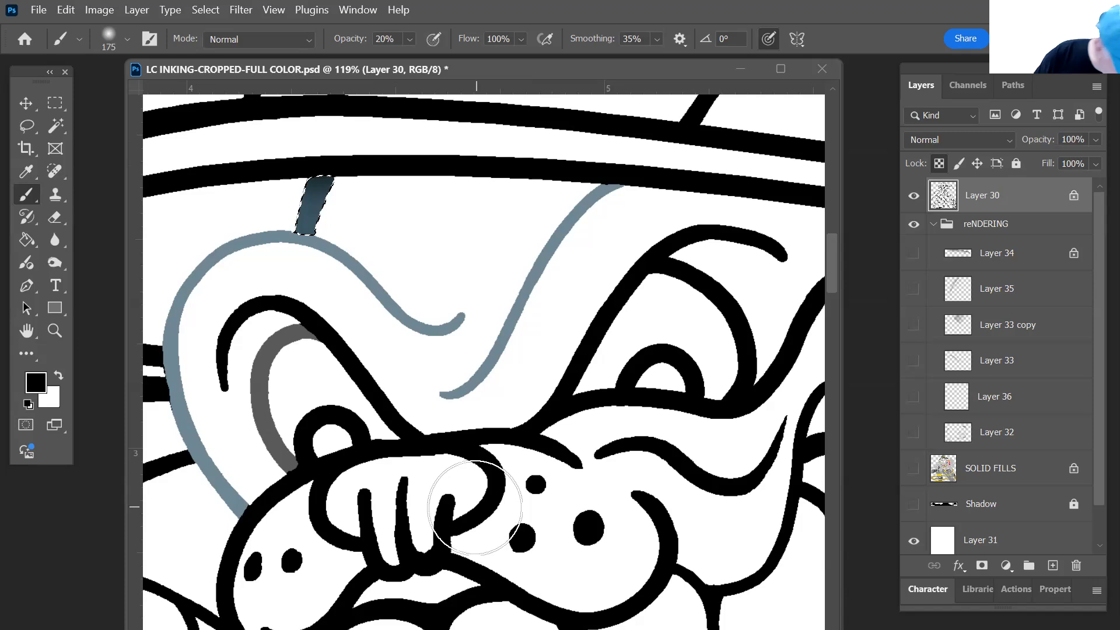
{"action": "key", "text": "ctrl+d"}
- Try filling Layer 30 with black while its transparent pixels are unlocked, and undo the fill
{"action": "key", "text": "z"}
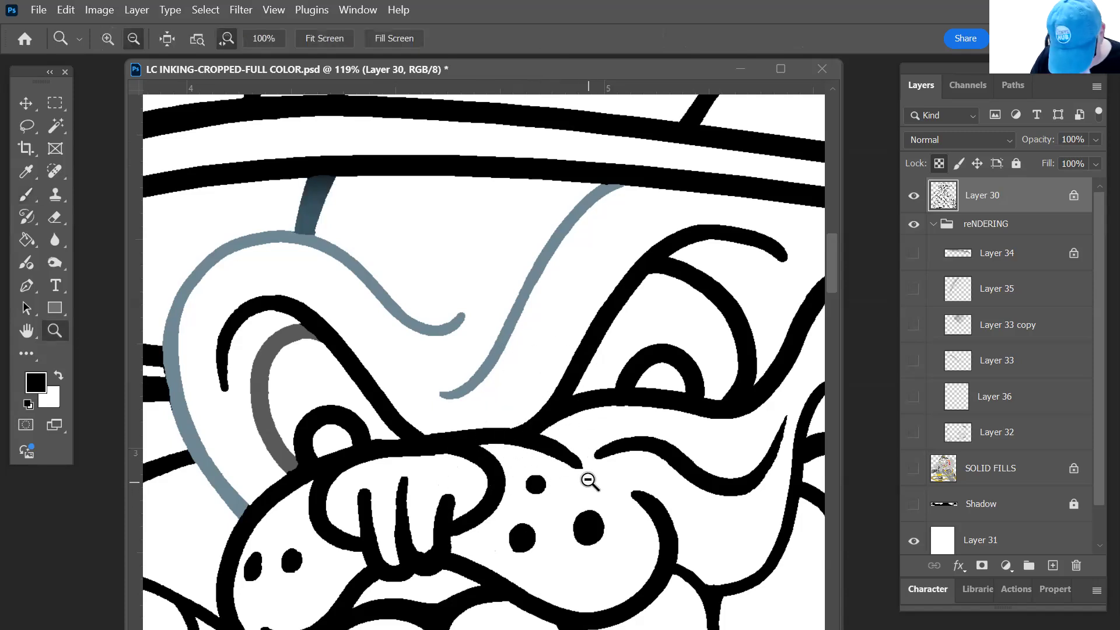
{"action": "left_click", "coordinate": [580, 488], "text": "alt"}
{"action": "left_click", "coordinate": [580, 488], "text": "alt"}
{"action": "left_click", "coordinate": [580, 488], "text": "alt"}
{"action": "left_click", "coordinate": [580, 488], "text": "alt"}
{"action": "left_click_drag", "start_coordinate": [635, 496], "coordinate": [466, 335]}
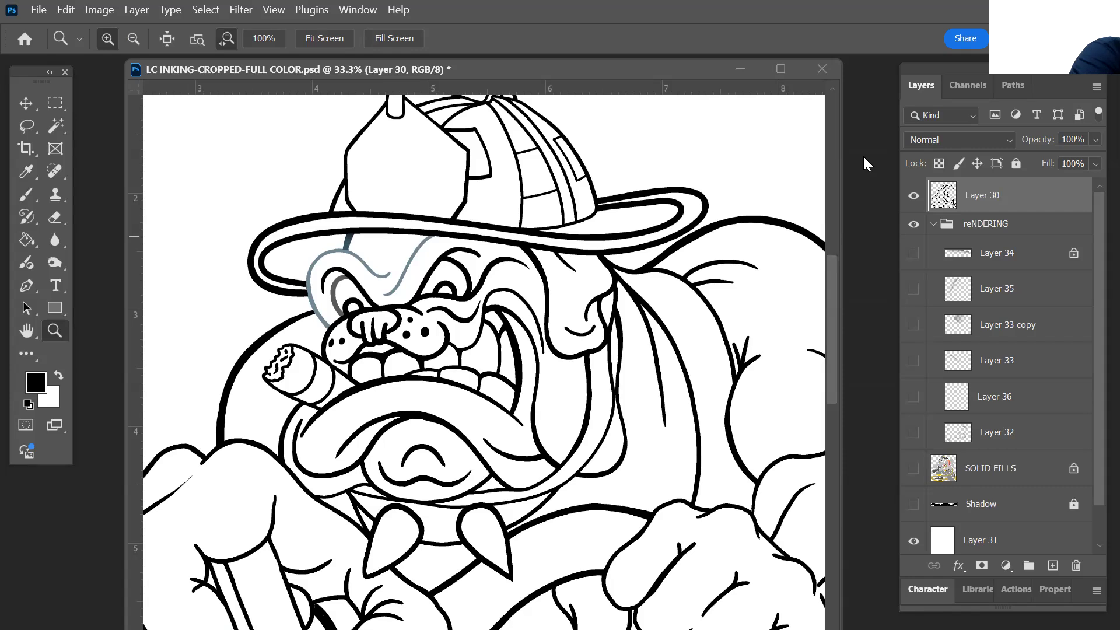
{"action": "key", "text": "alt+BackSpace"}
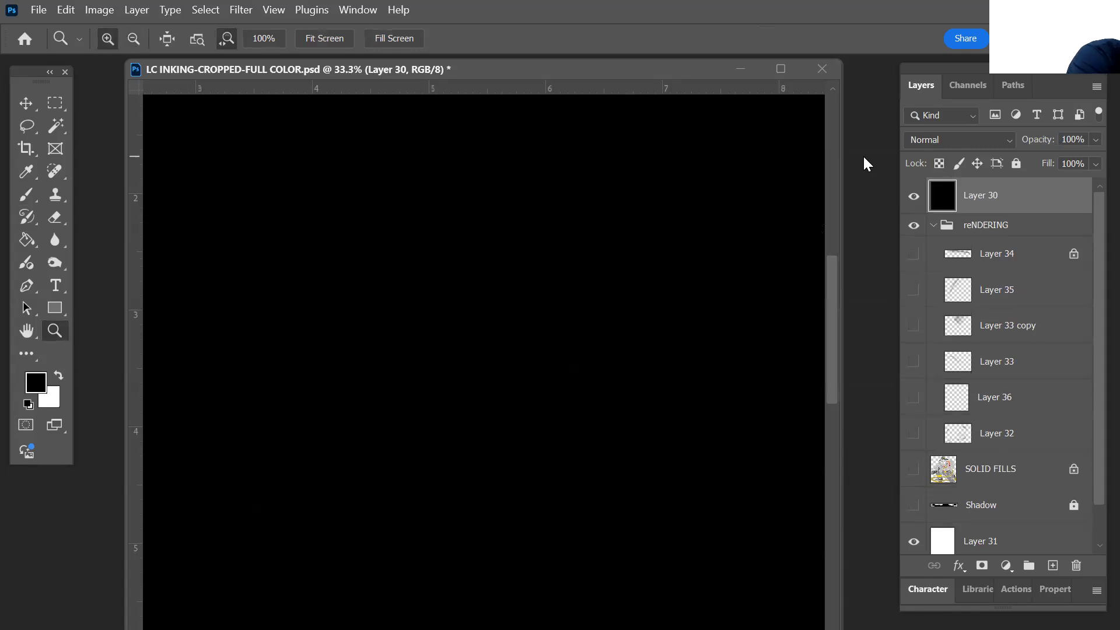
{"action": "key", "text": "ctrl+z"}
- Lock Layer 30's transparent pixels and fill all of its line art with black
{"action": "left_click", "coordinate": [939, 163]}
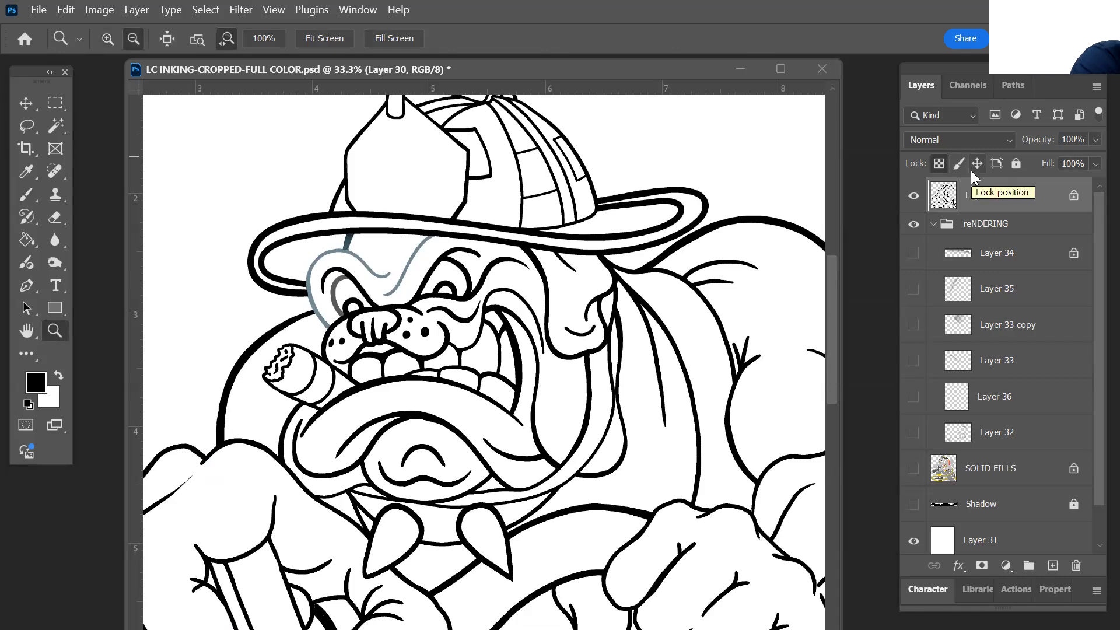
{"action": "key", "text": "alt+BackSpace"}
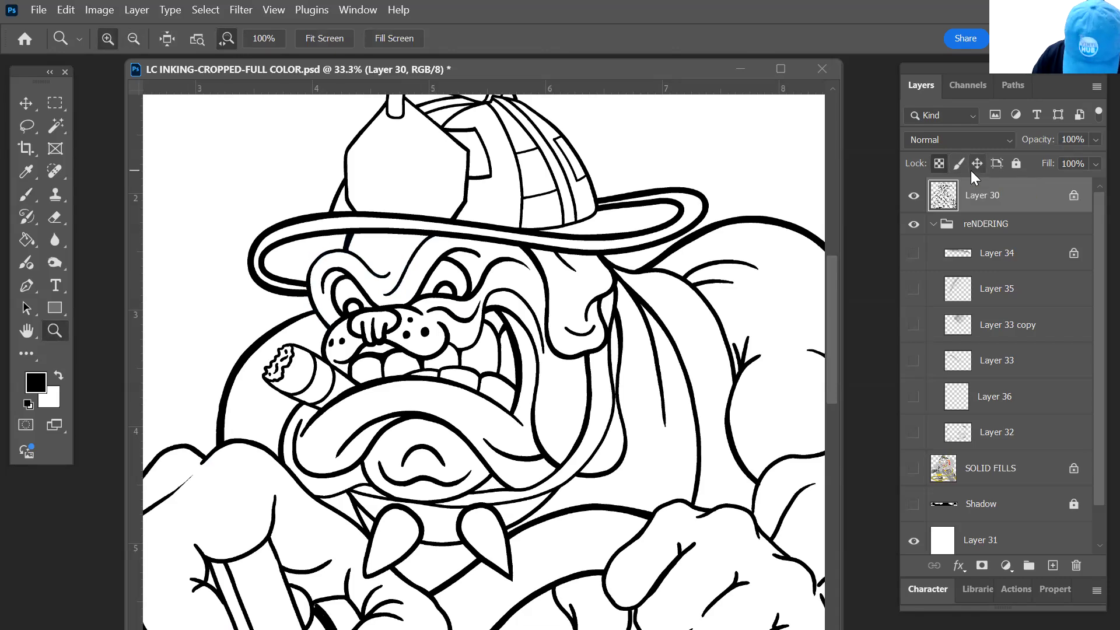
- Show the rendering layers from Layer 34 down to Layer 32 and the SOLID FILLS layer
{"action": "left_click_drag", "start_coordinate": [358, 302], "coordinate": [307, 435]}
{"action": "left_click_drag", "start_coordinate": [916, 260], "coordinate": [914, 432]}
{"action": "left_click_drag", "start_coordinate": [427, 474], "coordinate": [525, 477]}
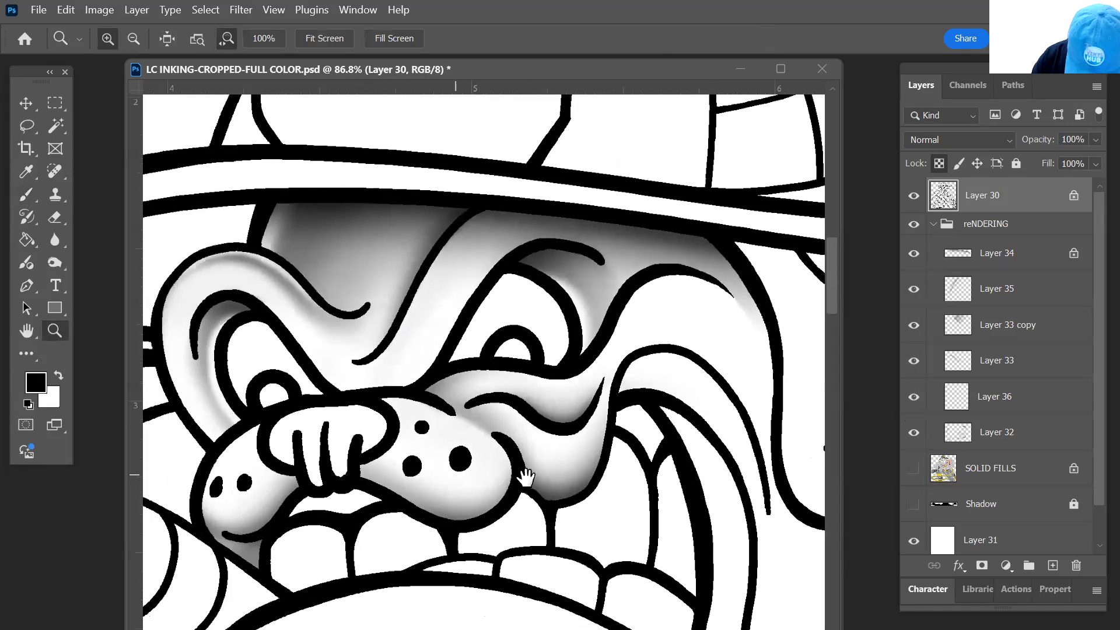
{"action": "left_click", "coordinate": [519, 458], "text": "alt"}
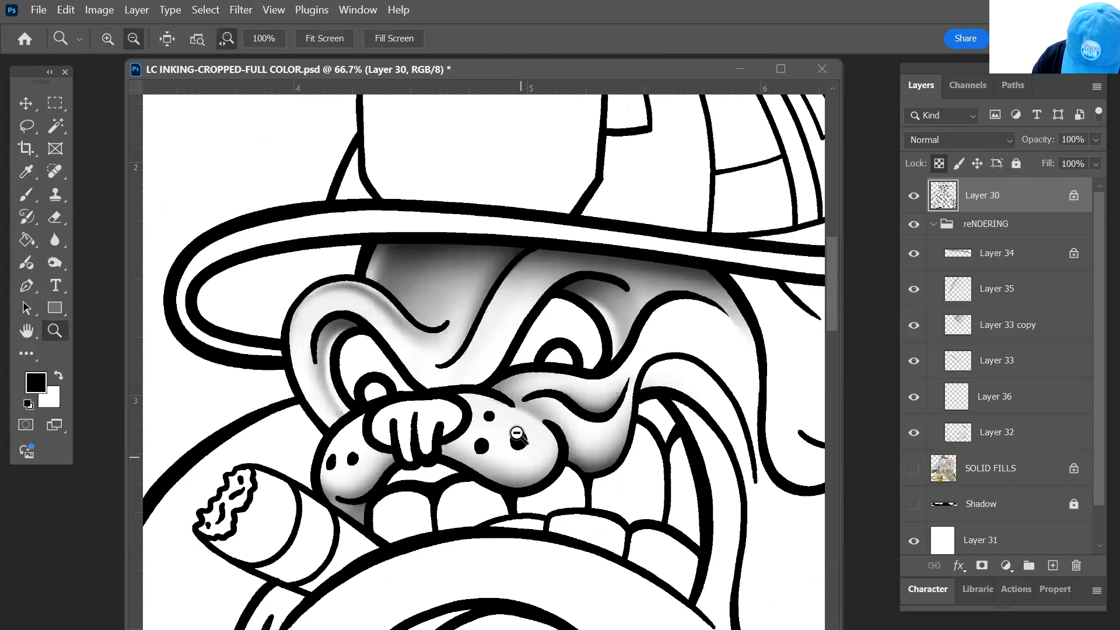
{"action": "left_click", "coordinate": [518, 435], "text": "alt"}
{"action": "left_click", "coordinate": [517, 435], "text": "alt"}
{"action": "left_click", "coordinate": [518, 435], "text": "alt"}
{"action": "left_click", "coordinate": [913, 468]}
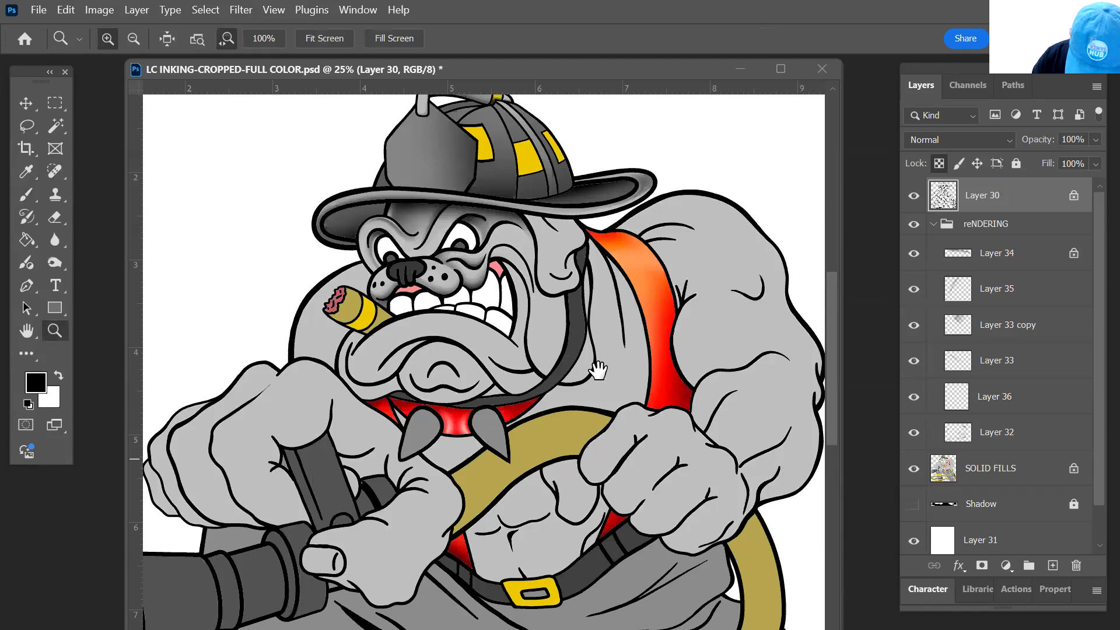
- Select the inside of the bulldog's ear on Layer 30 with the Magic Wand and add a new layer above Layer 35
{"action": "left_click_drag", "start_coordinate": [563, 327], "coordinate": [586, 338]}
{"action": "left_click_drag", "start_coordinate": [590, 341], "coordinate": [641, 374]}
{"action": "left_click_drag", "start_coordinate": [644, 376], "coordinate": [556, 371]}
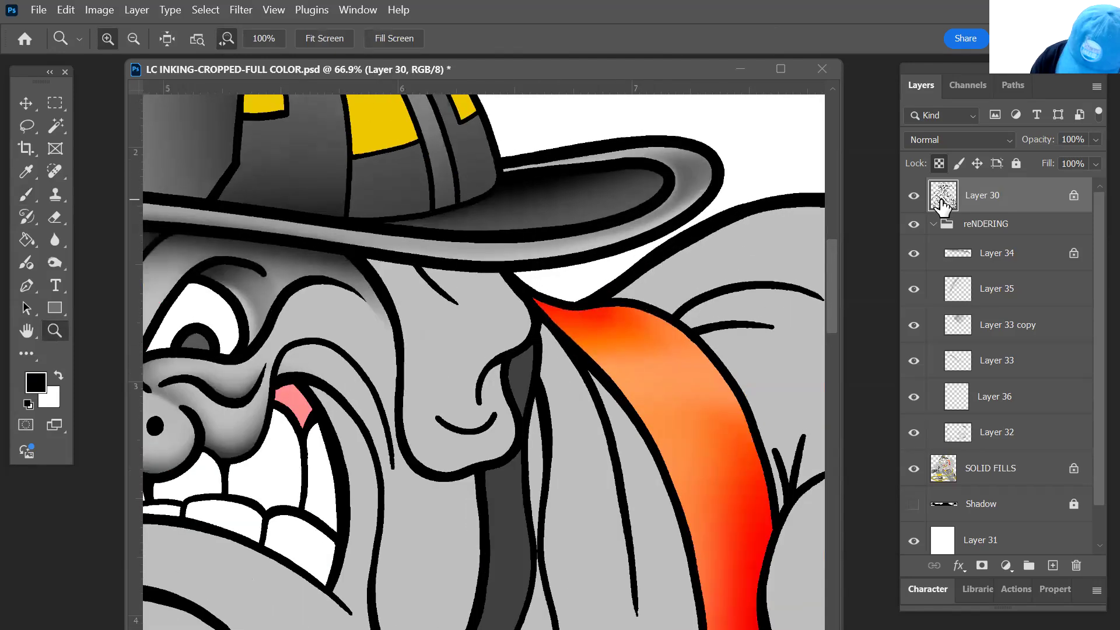
{"action": "key", "text": "w"}
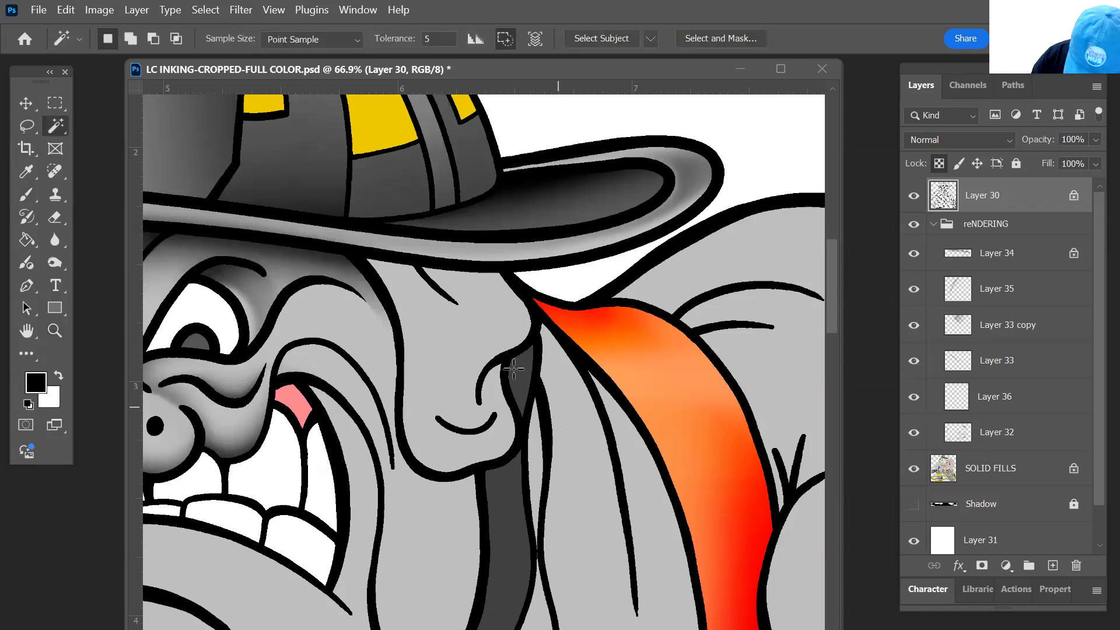
{"action": "left_click", "coordinate": [464, 334]}
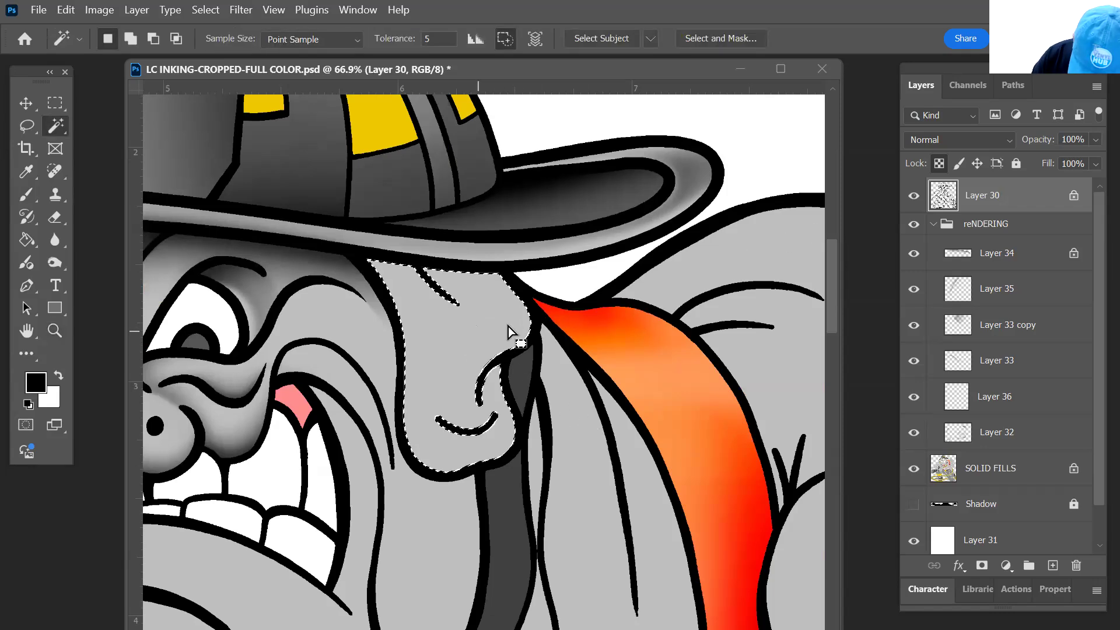
{"action": "left_click", "coordinate": [958, 289]}
{"action": "left_click", "coordinate": [1052, 565]}
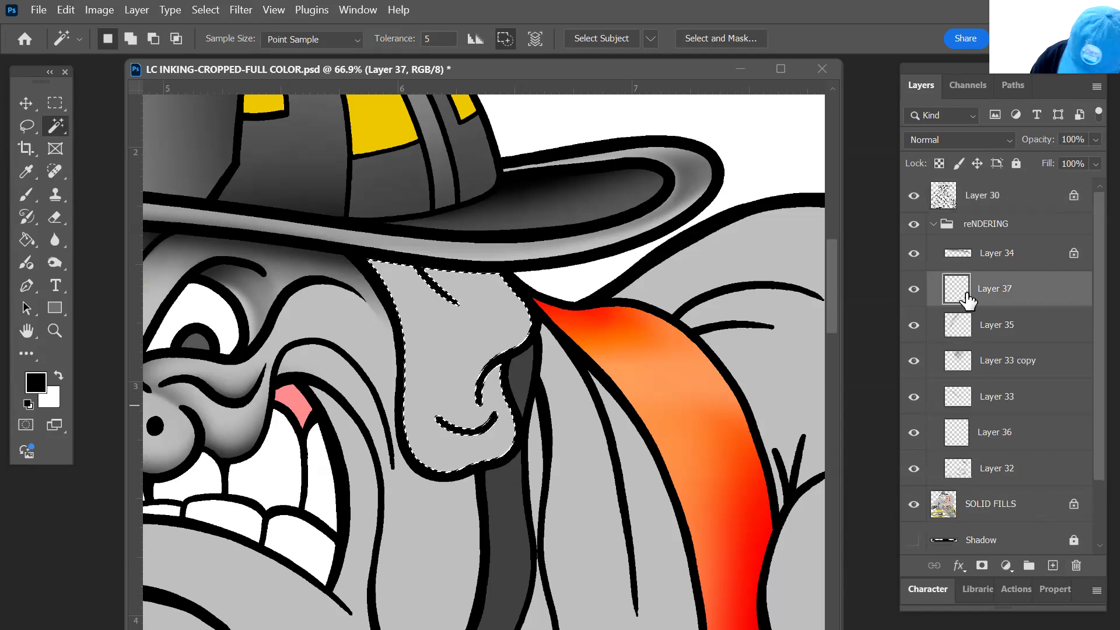
- Paint soft black shading across the ear beneath the hat brim at 20% opacity, with the Brush enlarged beyond 500 px
{"action": "left_click_drag", "start_coordinate": [554, 377], "coordinate": [537, 421]}
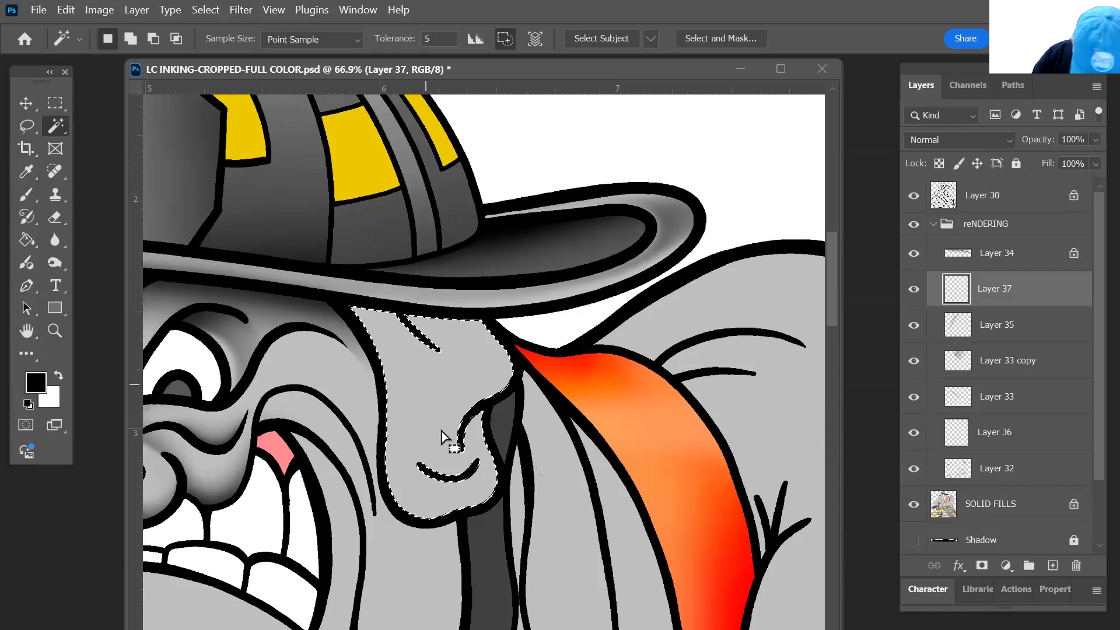
{"action": "key", "text": "b"}
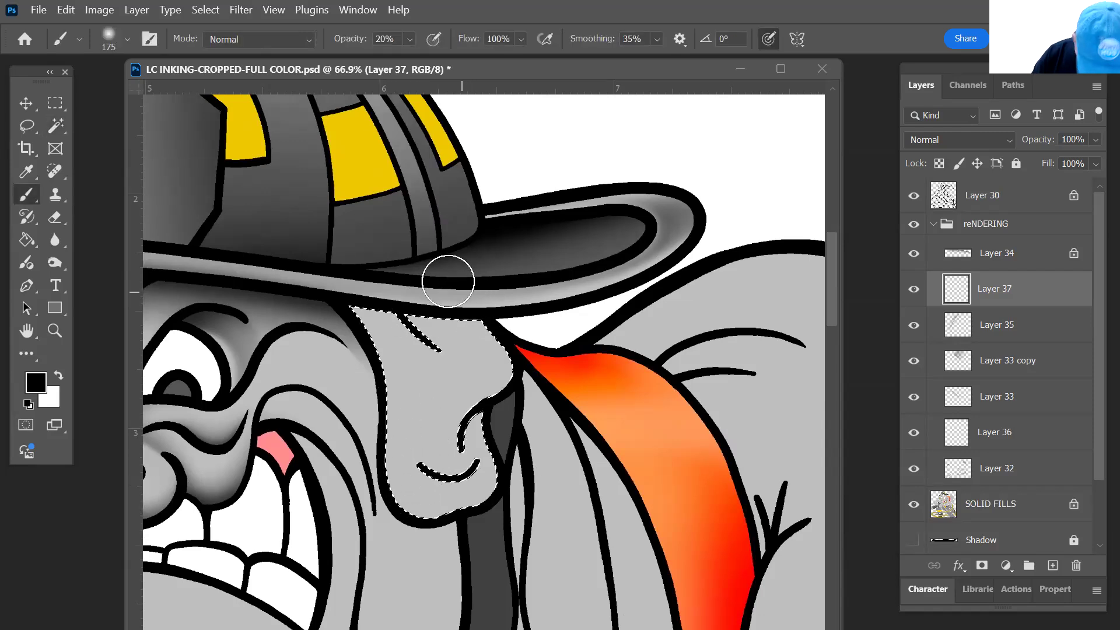
{"action": "key", "text": "bracketright"}
{"action": "key", "text": "bracketright"}
{"action": "key", "text": "bracketright"}
{"action": "key", "text": "bracketright"}
{"action": "key", "text": "bracketright"}
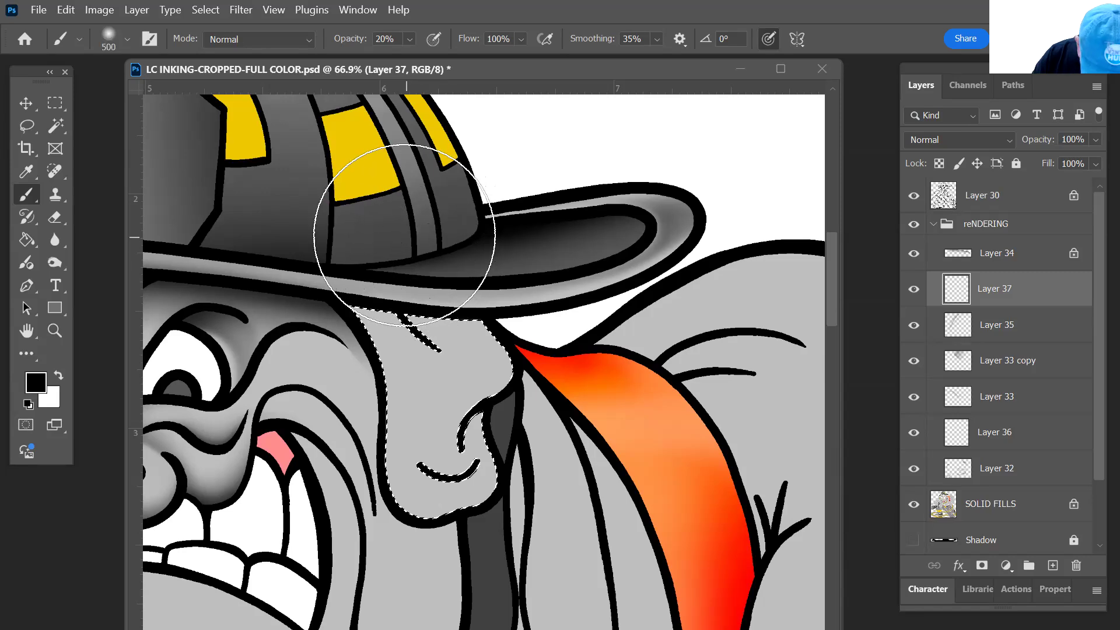
{"action": "key", "text": "bracketright"}
{"action": "mouse_move", "coordinate": [560, 270]}
{"action": "left_mouse_down"}
{"action": "mouse_move", "coordinate": [328, 235]}
{"action": "mouse_move", "coordinate": [587, 237]}
{"action": "mouse_move", "coordinate": [513, 248]}
{"action": "mouse_move", "coordinate": [326, 236]}
{"action": "mouse_move", "coordinate": [457, 241]}
{"action": "left_mouse_up"}
{"action": "key", "text": "bracketleft"}
{"action": "key", "text": "bracketleft"}
{"action": "key", "text": "bracketleft"}
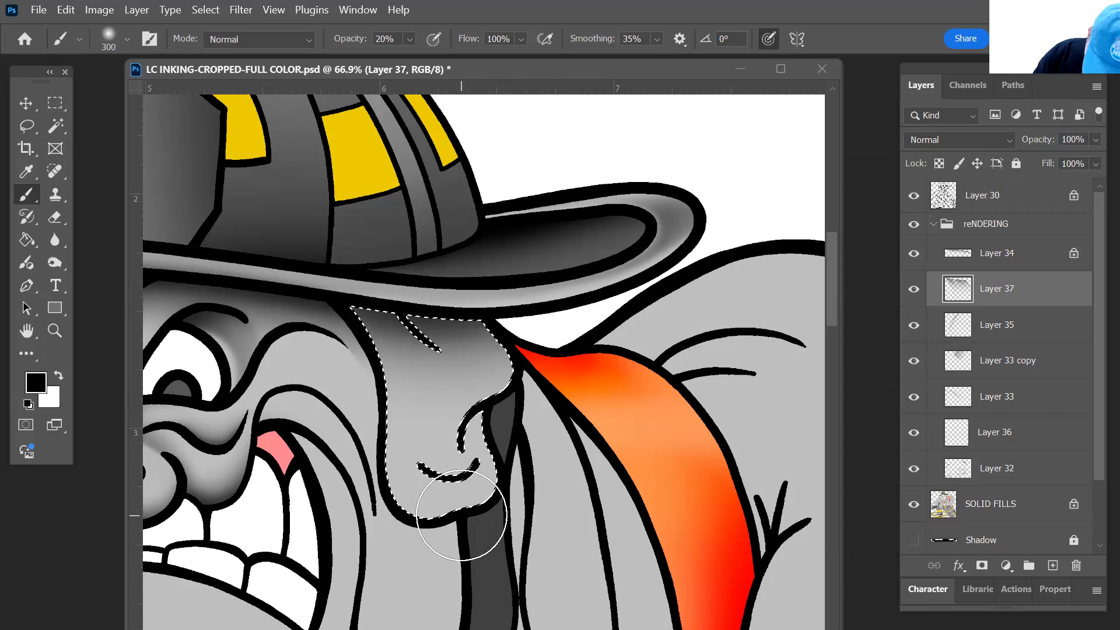
- On a new layer above Layer 37, shade the ear's outer edges with 90 to 200 px soft black strokes, and hide the selection outline
{"action": "key", "text": "bracketleft"}
{"action": "key", "text": "bracketleft"}
{"action": "key", "text": "bracketleft"}
{"action": "key", "text": "bracketleft"}
{"action": "key", "text": "bracketleft"}
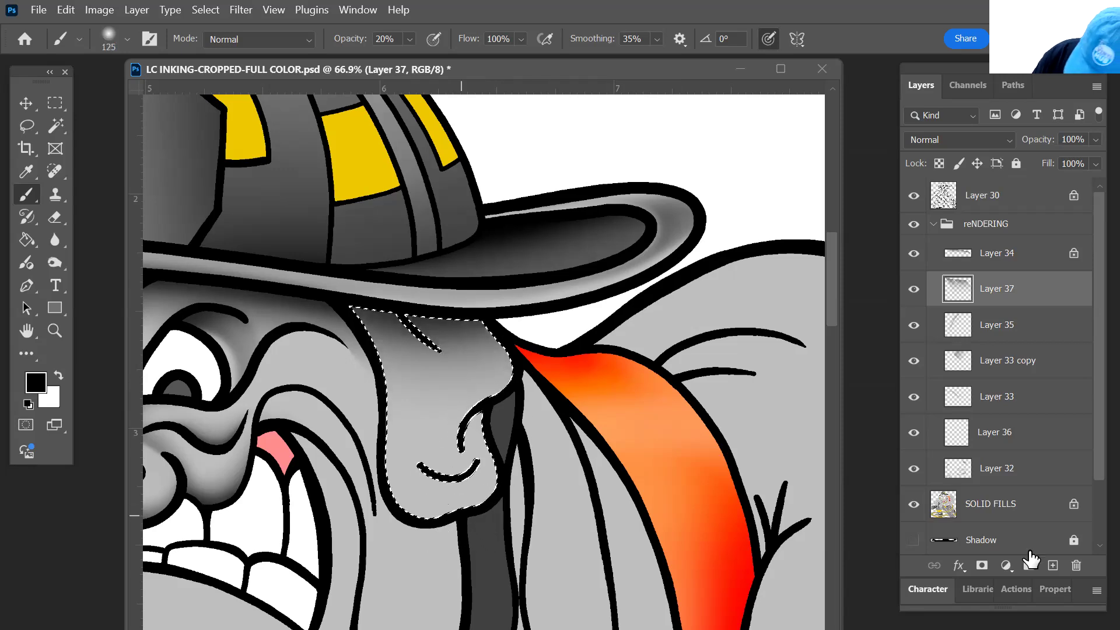
{"action": "left_click", "coordinate": [1053, 565]}
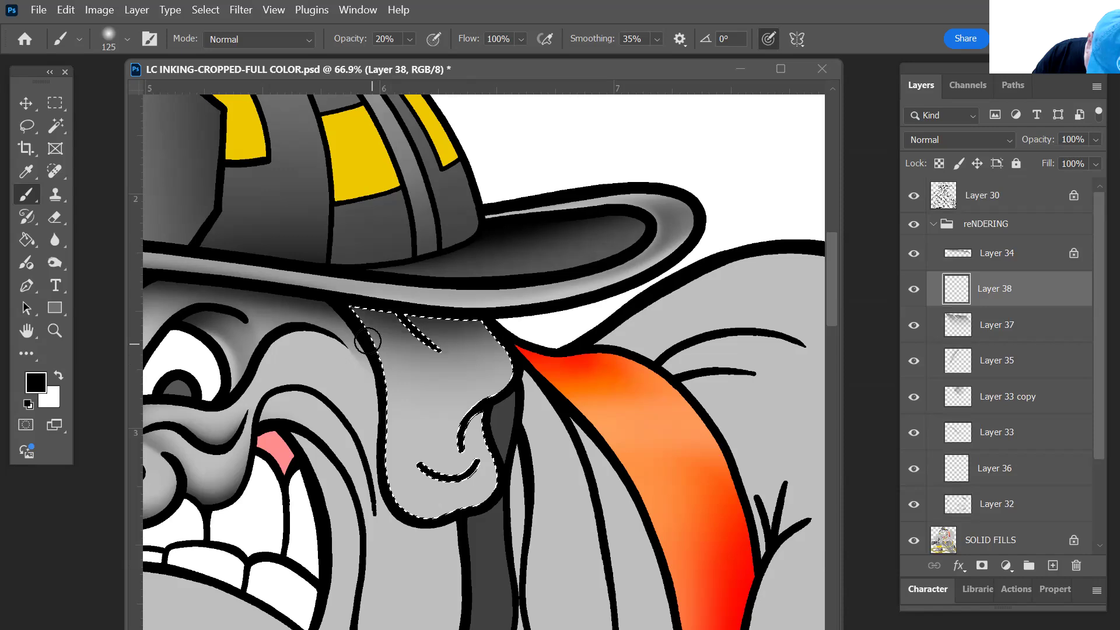
{"action": "mouse_move", "coordinate": [351, 317]}
{"action": "left_mouse_down"}
{"action": "mouse_move", "coordinate": [387, 350]}
{"action": "mouse_move", "coordinate": [383, 456]}
{"action": "mouse_move", "coordinate": [396, 512]}
{"action": "mouse_move", "coordinate": [425, 522]}
{"action": "mouse_move", "coordinate": [495, 506]}
{"action": "mouse_move", "coordinate": [492, 447]}
{"action": "left_mouse_up"}
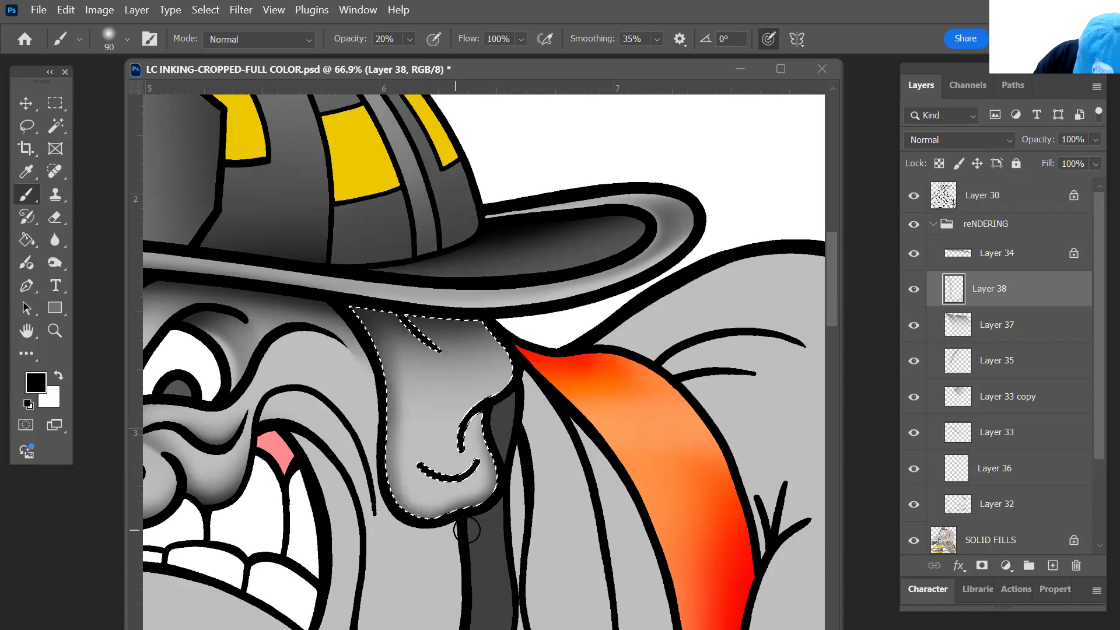
{"action": "key", "text": "bracketright"}
{"action": "key", "text": "bracketright"}
{"action": "key", "text": "bracketright"}
{"action": "key", "text": "bracketright"}
{"action": "key", "text": "bracketright"}
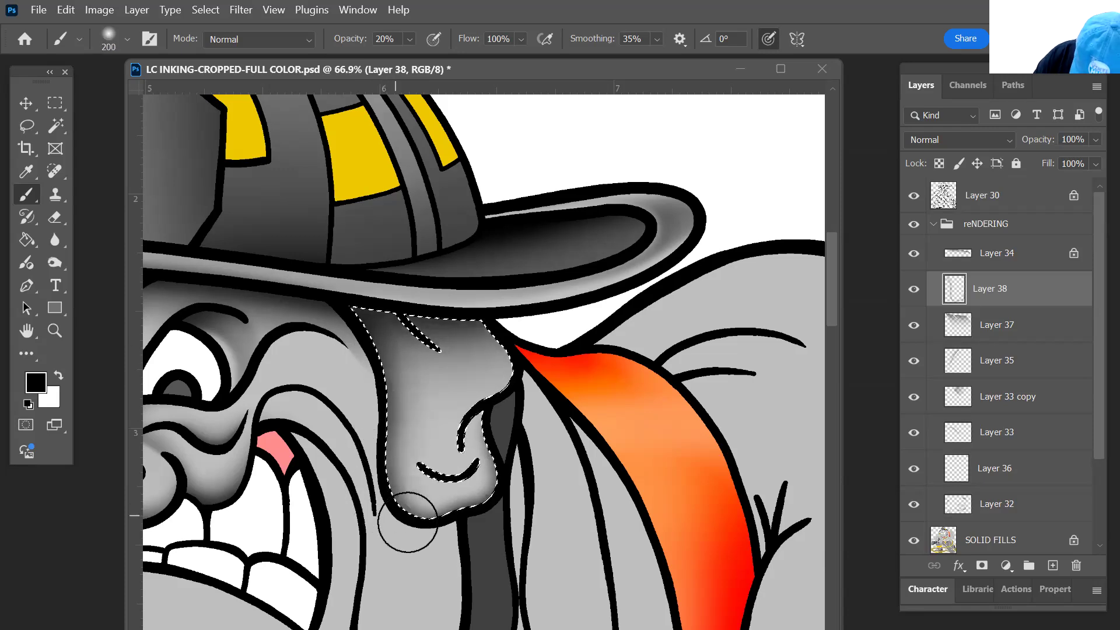
{"action": "key", "text": "ctrl+d"}
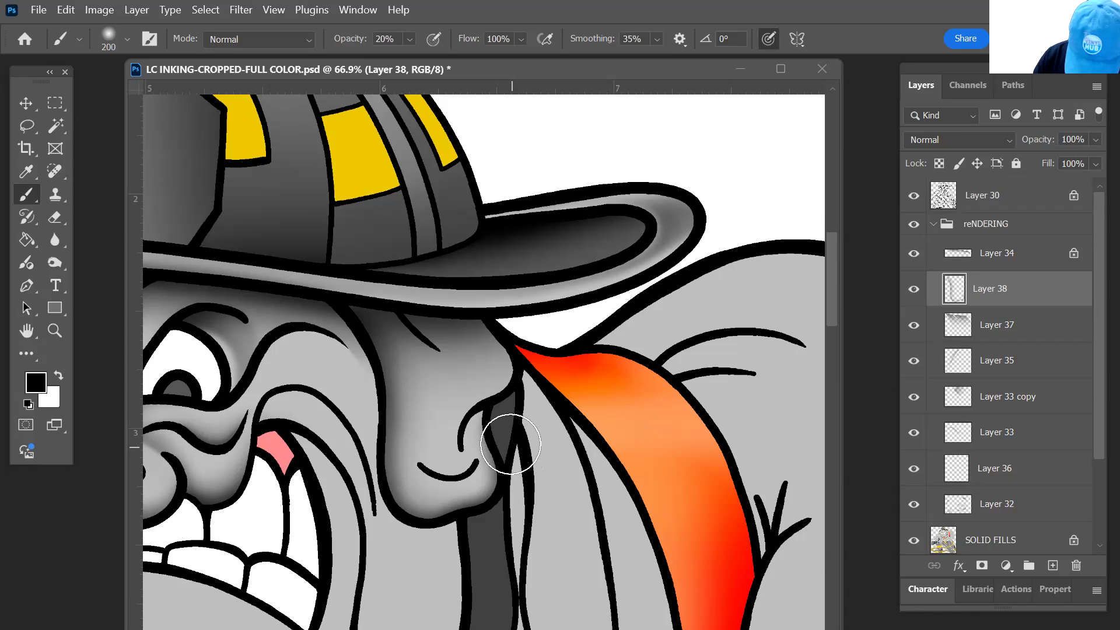
- Try darkening the whole ear with broad black brush strokes, and undo them
{"action": "mouse_move", "coordinate": [432, 442]}
{"action": "left_mouse_down"}
{"action": "mouse_move", "coordinate": [556, 327]}
{"action": "mouse_move", "coordinate": [550, 357]}
{"action": "mouse_move", "coordinate": [370, 500]}
{"action": "mouse_move", "coordinate": [571, 319]}
{"action": "left_mouse_up"}
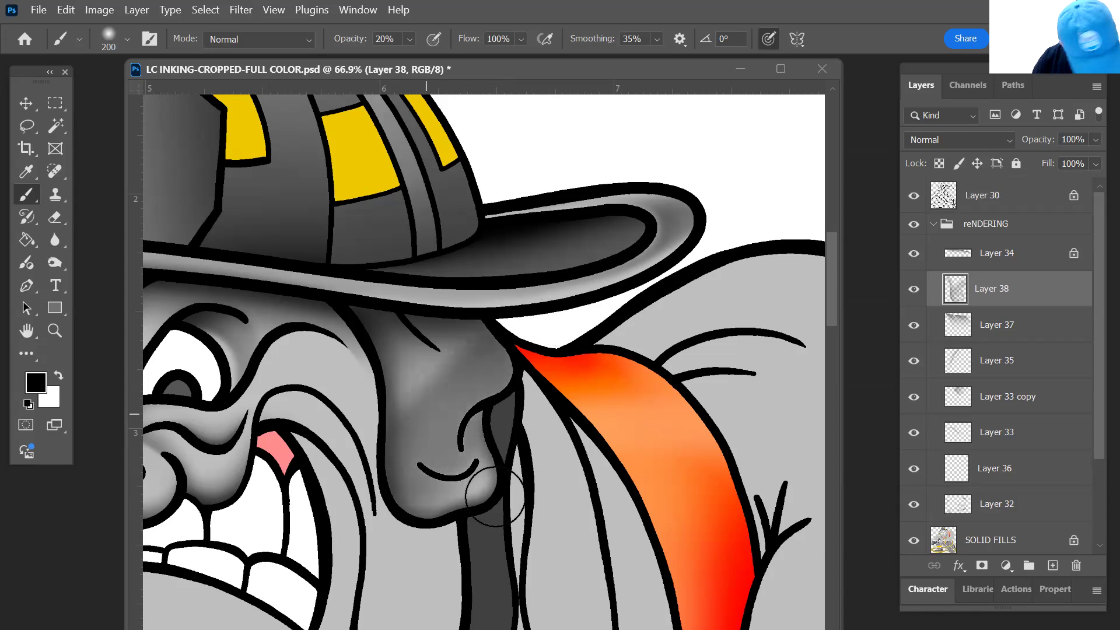
{"action": "key", "text": "ctrl+z"}
{"action": "key", "text": "ctrl+z"}
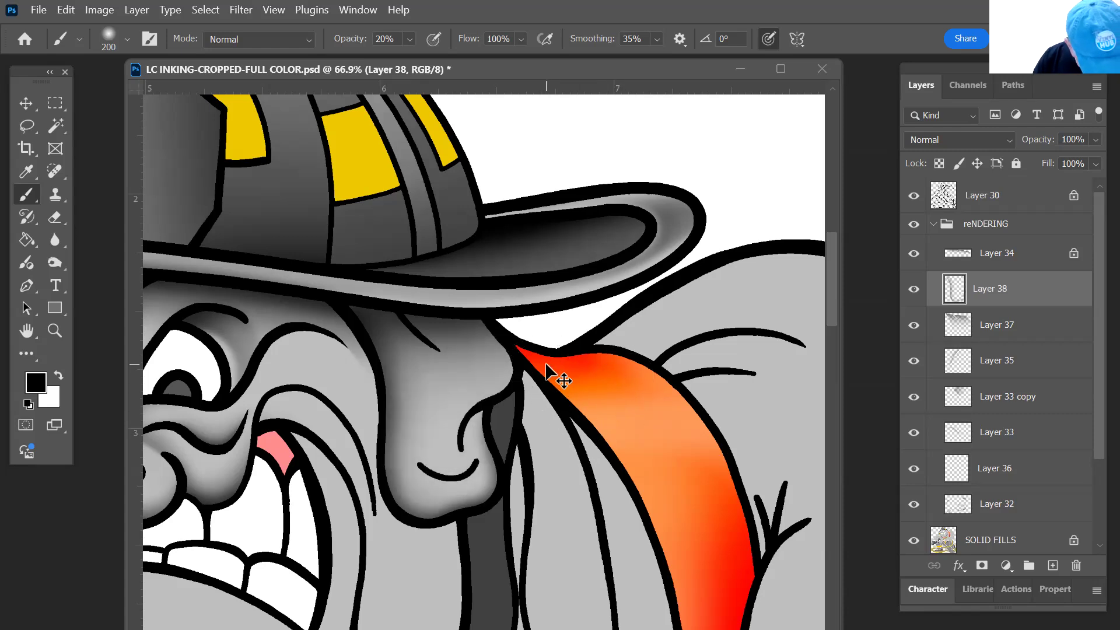
{"action": "key", "text": "ctrl+z"}
{"action": "key", "text": "ctrl+z"}
- Reduce the Brush to 70 px and compare the ear with Layer 38 hidden and shown
{"action": "key", "text": "bracketleft"}
{"action": "key", "text": "bracketleft"}
{"action": "key", "text": "bracketleft"}
{"action": "key", "text": "bracketleft"}
{"action": "key", "text": "bracketleft"}
{"action": "key", "text": "bracketleft"}
{"action": "key", "text": "bracketleft"}
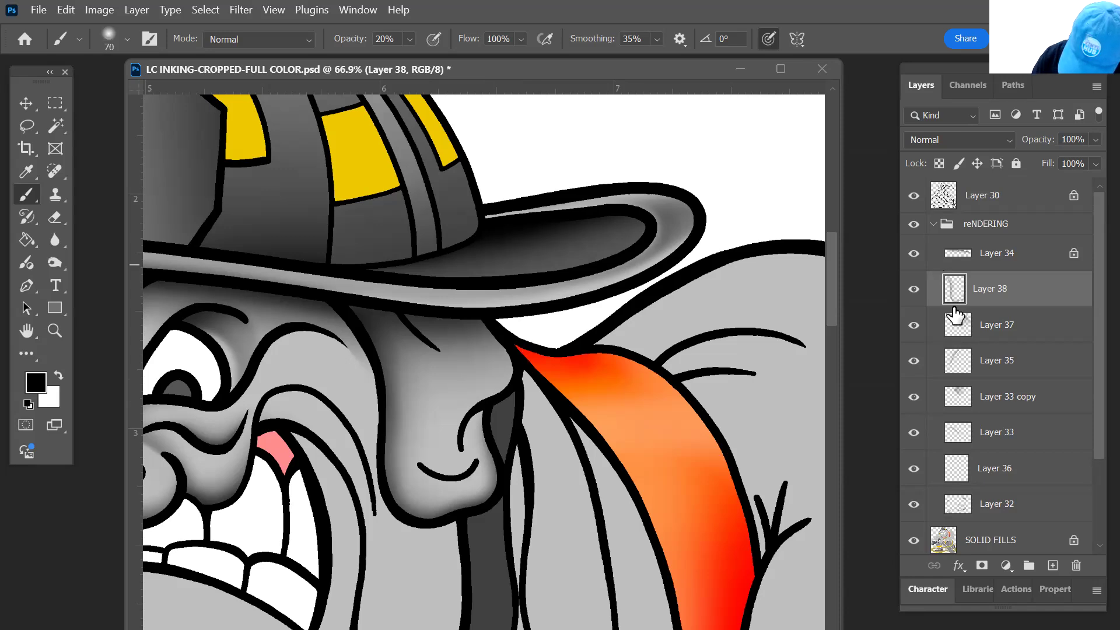
{"action": "left_click", "coordinate": [914, 289]}
{"action": "left_click", "coordinate": [914, 289]}
- Soften the inner edges of the ear's shading on Layer 38 with the Eraser at 90% opacity, sized 175 and 125 px
{"action": "key", "text": "e"}
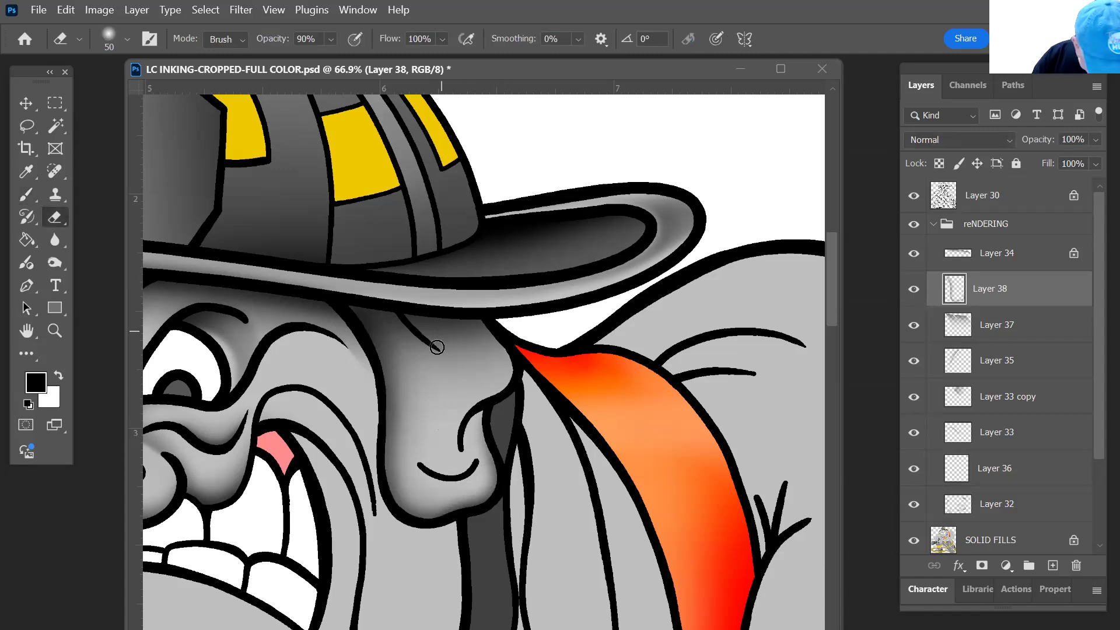
{"action": "key", "text": "bracketright"}
{"action": "key", "text": "bracketright"}
{"action": "key", "text": "bracketright"}
{"action": "key", "text": "bracketright"}
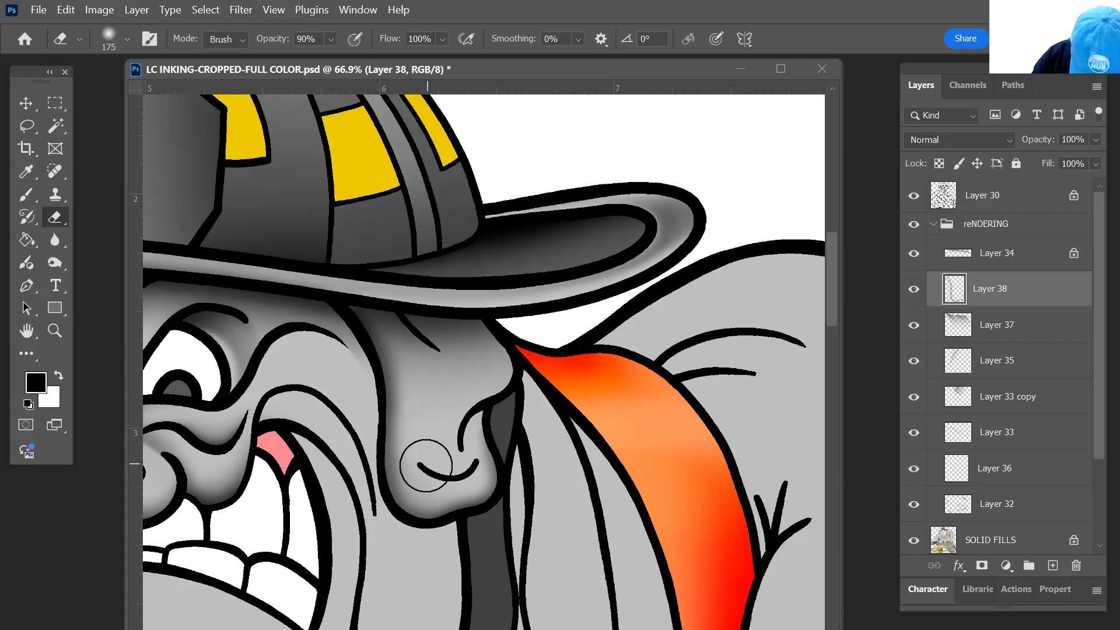
{"action": "key", "text": "bracketleft"}
{"action": "key", "text": "bracketleft"}
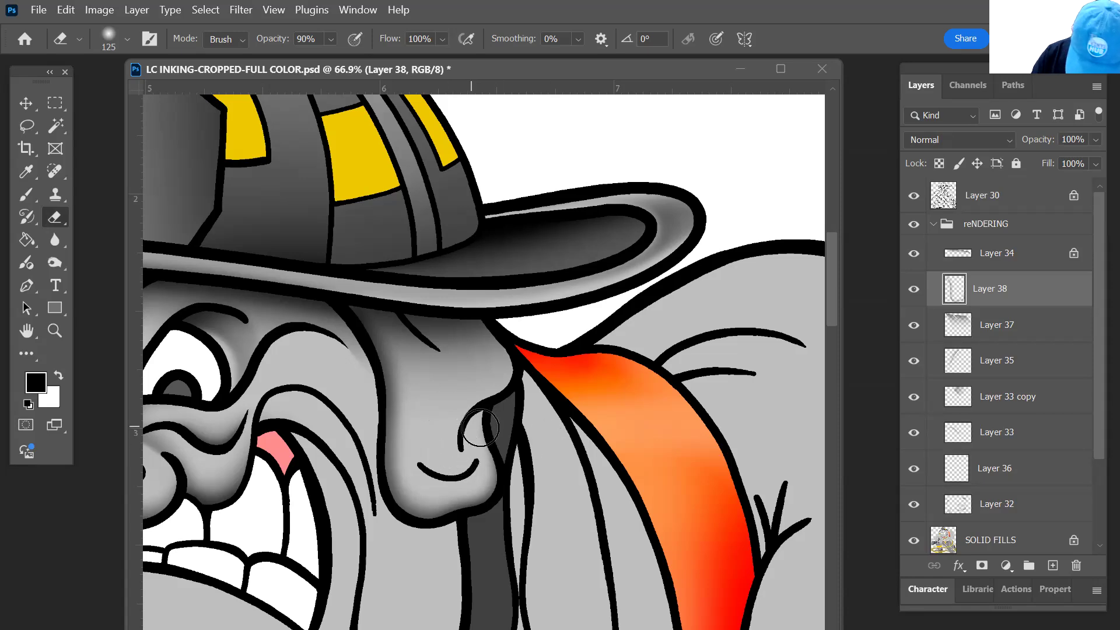
- On a new layer above Layer 38, shade around the ear's curved side fold with soft black brush strokes at 20% opacity, sized 70 to 150 px
{"action": "key", "text": "z"}
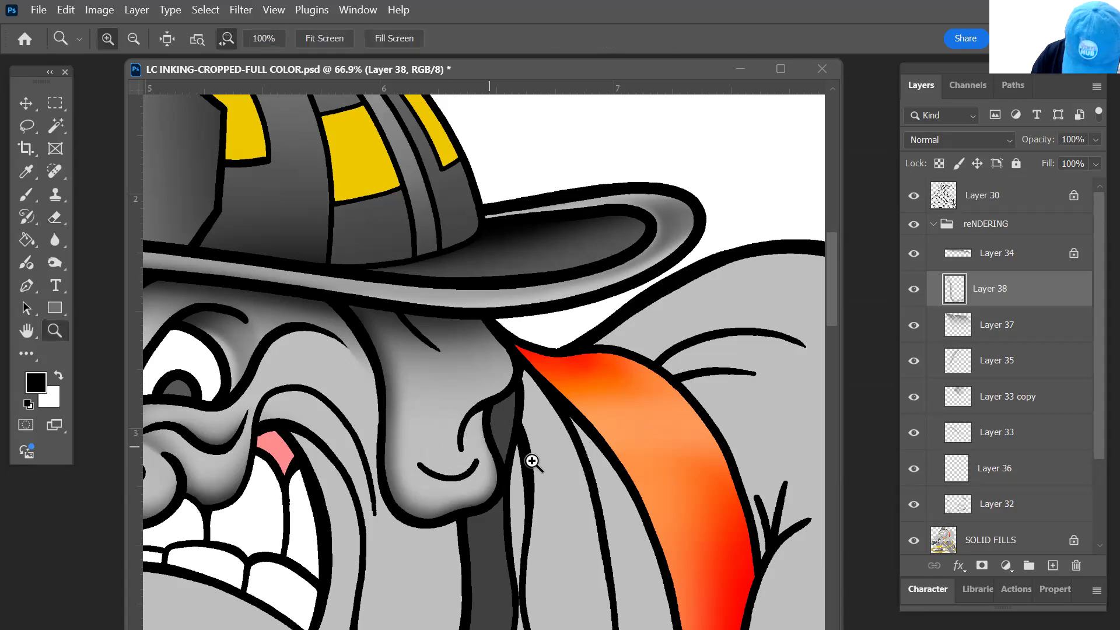
{"action": "left_click", "coordinate": [521, 402]}
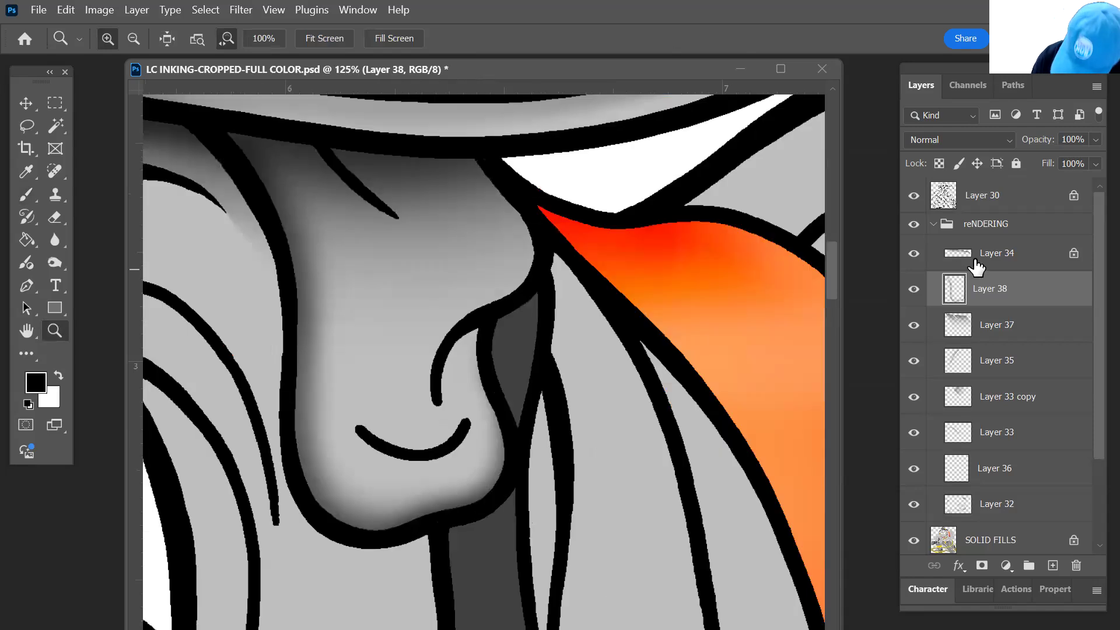
{"action": "left_click", "coordinate": [1053, 565]}
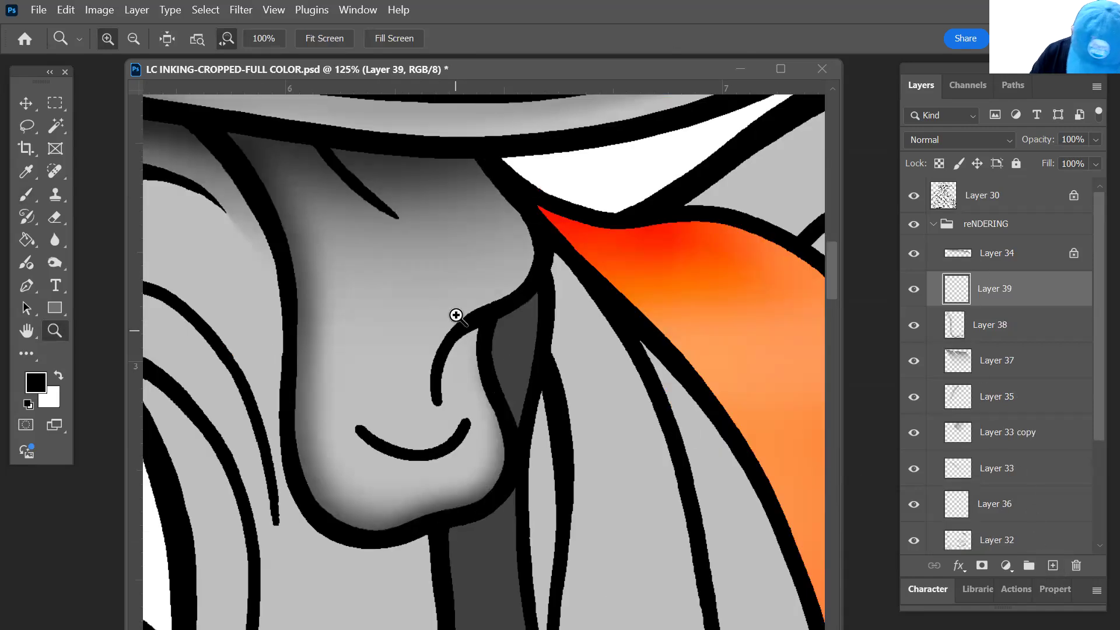
{"action": "key", "text": "b"}
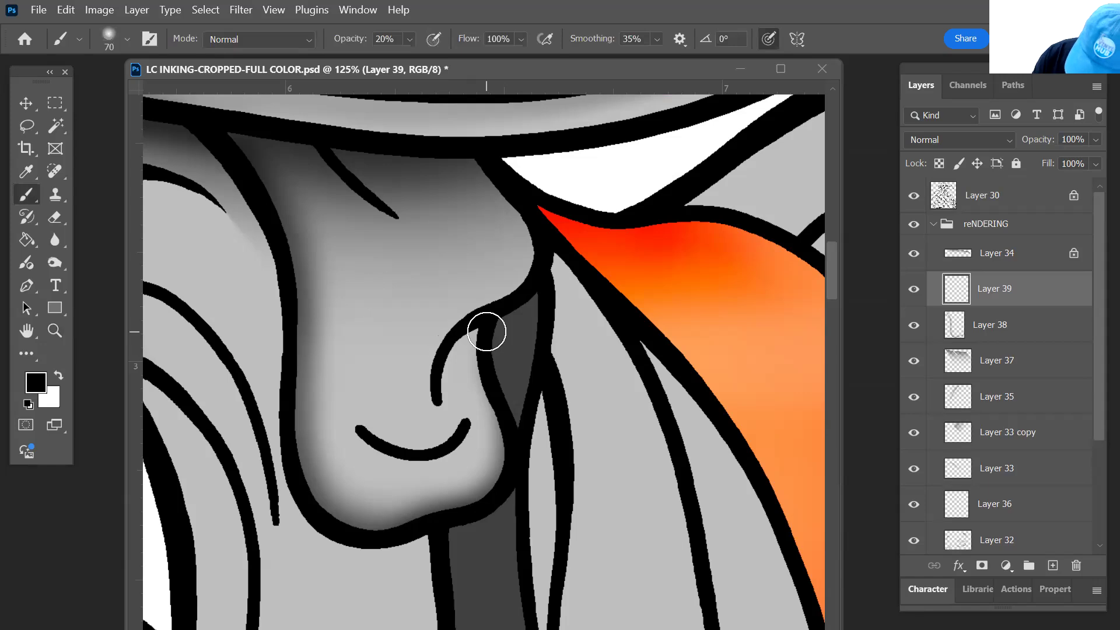
{"action": "mouse_move", "coordinate": [429, 341]}
{"action": "left_mouse_down"}
{"action": "mouse_move", "coordinate": [509, 325]}
{"action": "mouse_move", "coordinate": [442, 361]}
{"action": "mouse_move", "coordinate": [511, 320]}
{"action": "mouse_move", "coordinate": [470, 325]}
{"action": "mouse_move", "coordinate": [442, 303]}
{"action": "mouse_move", "coordinate": [428, 316]}
{"action": "mouse_move", "coordinate": [465, 324]}
{"action": "mouse_move", "coordinate": [438, 351]}
{"action": "mouse_move", "coordinate": [487, 327]}
{"action": "mouse_move", "coordinate": [502, 334]}
{"action": "mouse_move", "coordinate": [484, 343]}
{"action": "mouse_move", "coordinate": [495, 343]}
{"action": "mouse_move", "coordinate": [427, 343]}
{"action": "mouse_move", "coordinate": [489, 334]}
{"action": "mouse_move", "coordinate": [503, 344]}
{"action": "mouse_move", "coordinate": [411, 358]}
{"action": "mouse_move", "coordinate": [504, 284]}
{"action": "left_mouse_up"}
{"action": "key", "text": "]"}
{"action": "key", "text": "]"}
{"action": "key", "text": "]"}
{"action": "key", "text": "]"}
{"action": "key", "text": "]"}
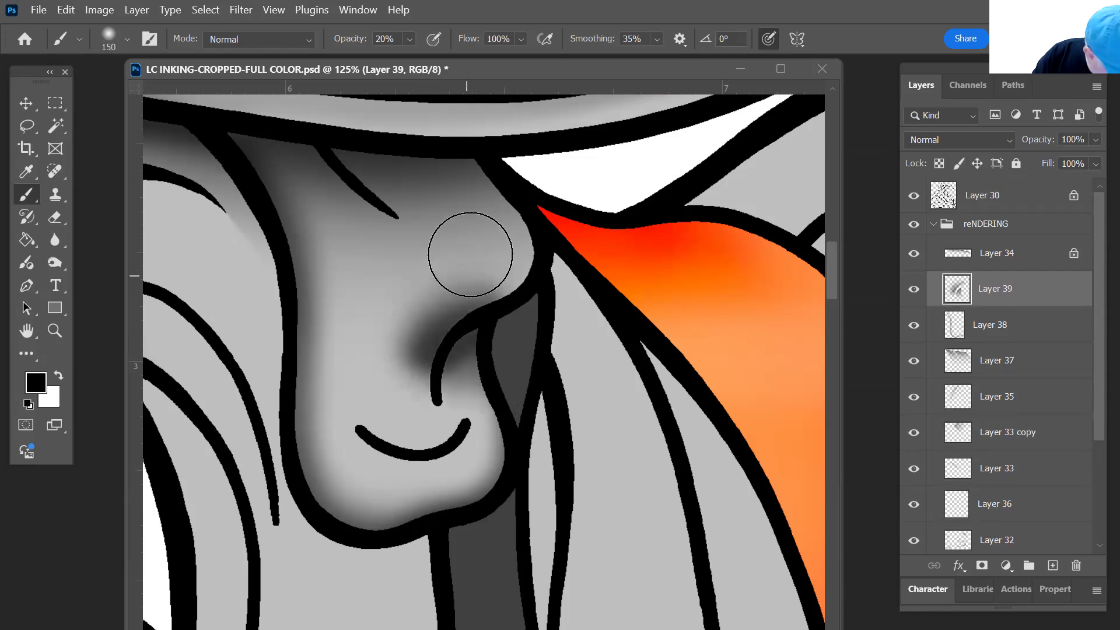
- Erase the shading that spills outside the fold line on Layer 39 at 90% opacity, sizing the Eraser 45 to 90 px
{"action": "key", "text": "e"}
{"action": "key", "text": "bracketleft"}
{"action": "key", "text": "bracketleft"}
{"action": "key", "text": "bracketleft"}
{"action": "key", "text": "bracketleft"}
{"action": "key", "text": "bracketleft"}
{"action": "key", "text": "bracketleft"}
{"action": "key", "text": "bracketleft"}
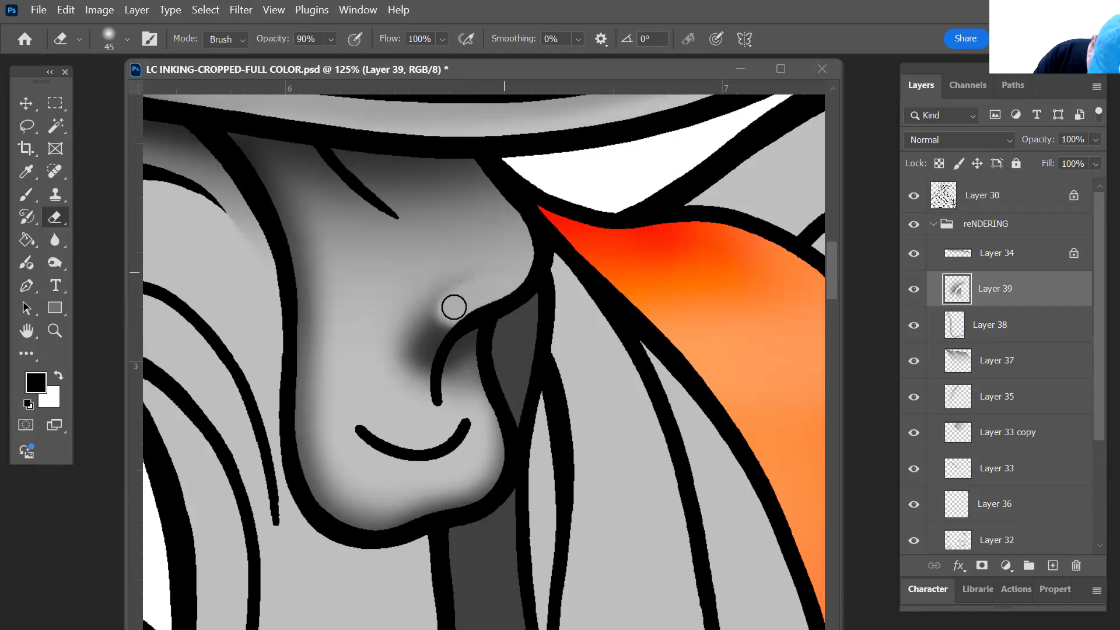
{"action": "mouse_move", "coordinate": [440, 324]}
{"action": "left_mouse_down"}
{"action": "mouse_move", "coordinate": [414, 355]}
{"action": "mouse_move", "coordinate": [415, 418]}
{"action": "left_mouse_up"}
{"action": "mouse_move", "coordinate": [405, 357]}
{"action": "left_mouse_down"}
{"action": "mouse_move", "coordinate": [438, 291]}
{"action": "mouse_move", "coordinate": [457, 272]}
{"action": "left_mouse_up"}
{"action": "key", "text": "bracketright"}
{"action": "key", "text": "bracketright"}
{"action": "left_click_drag", "start_coordinate": [385, 357], "coordinate": [420, 286]}
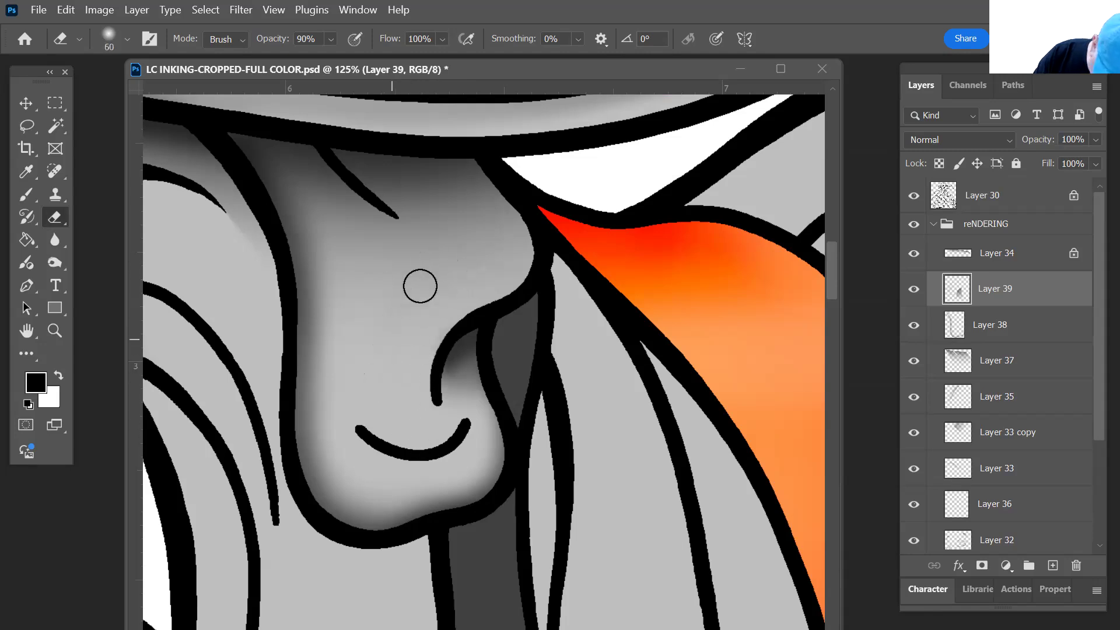
{"action": "left_click_drag", "start_coordinate": [481, 251], "coordinate": [515, 236]}
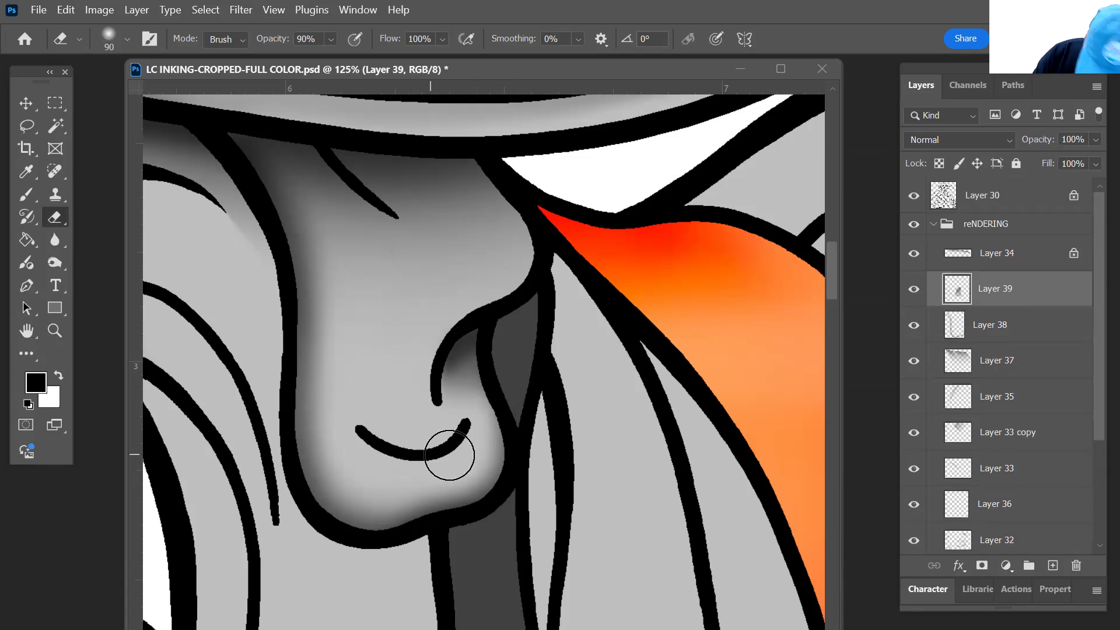
- Examine the ear's shading in the context of the whole head and again up close
{"action": "key", "text": "z"}
{"action": "left_click", "coordinate": [526, 417], "text": "alt"}
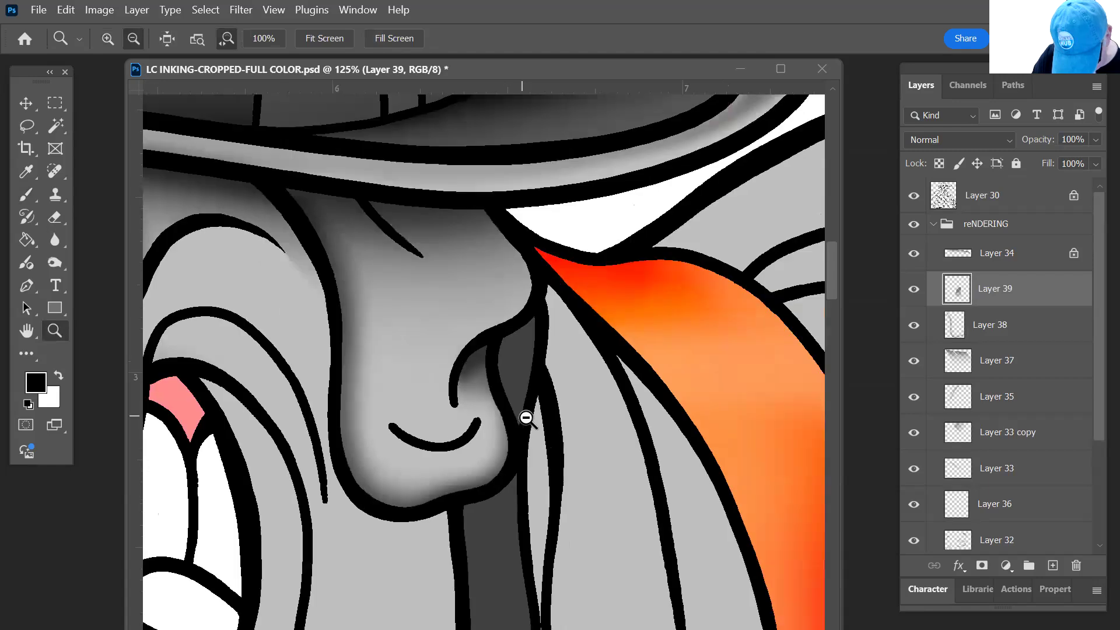
{"action": "left_click", "coordinate": [590, 518], "text": "alt"}
{"action": "left_click", "coordinate": [589, 517], "text": "alt"}
{"action": "left_click_drag", "start_coordinate": [572, 477], "coordinate": [623, 260]}
{"action": "left_click_drag", "start_coordinate": [580, 416], "coordinate": [562, 545]}
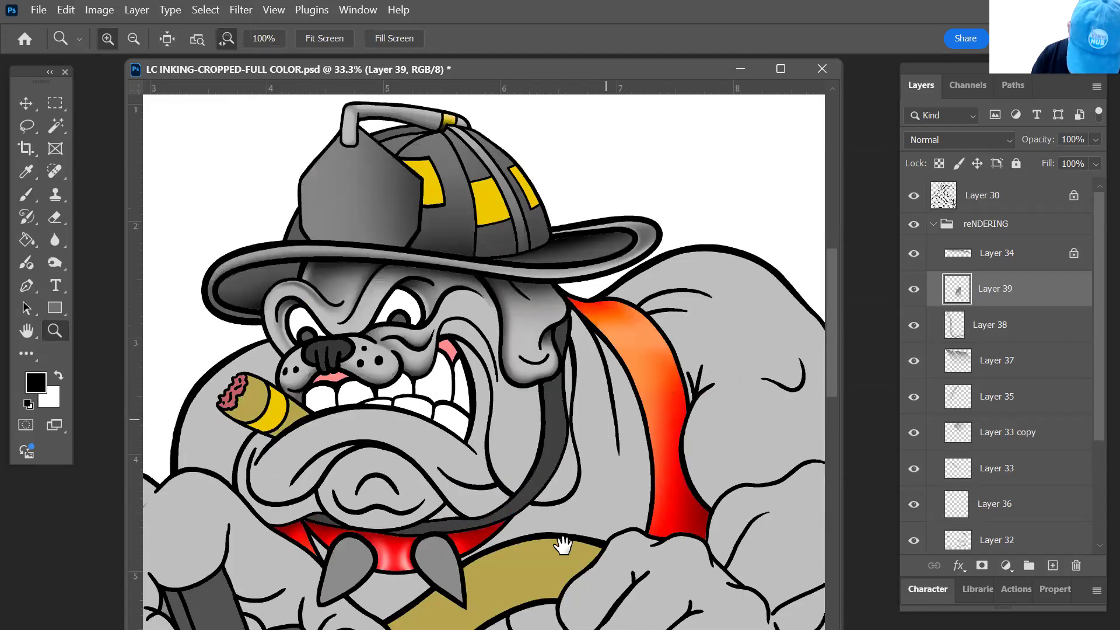
{"action": "left_click_drag", "start_coordinate": [532, 495], "coordinate": [567, 386]}
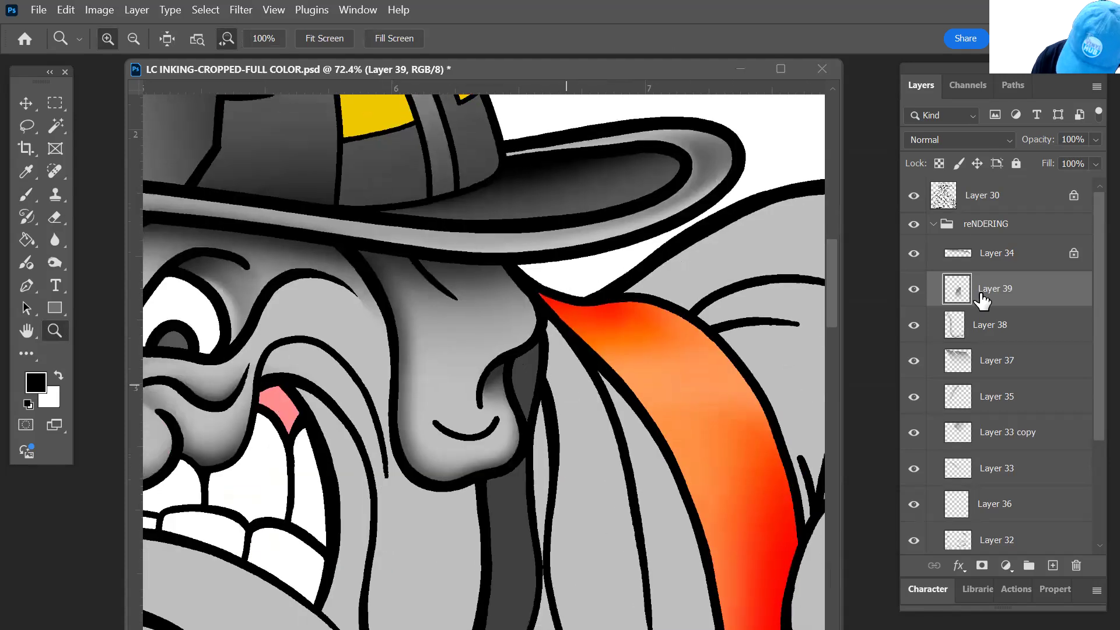
- Compare the ear with Layer 38 hidden and shown, and set that layer's opacity to 61%
{"action": "left_click", "coordinate": [940, 324]}
{"action": "left_click", "coordinate": [913, 325]}
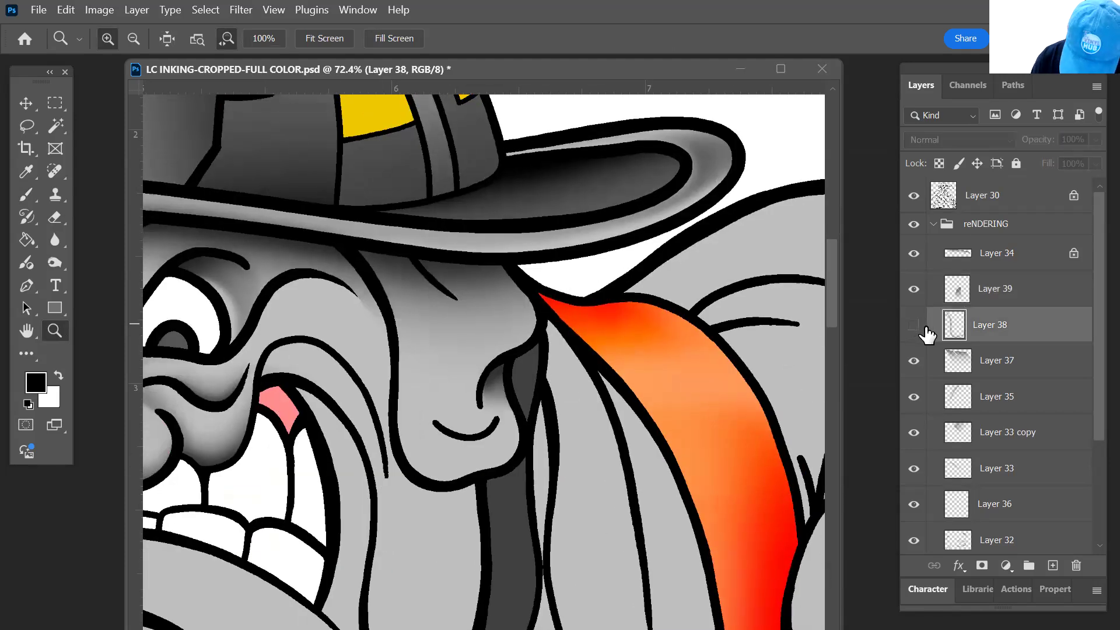
{"action": "left_click", "coordinate": [915, 327]}
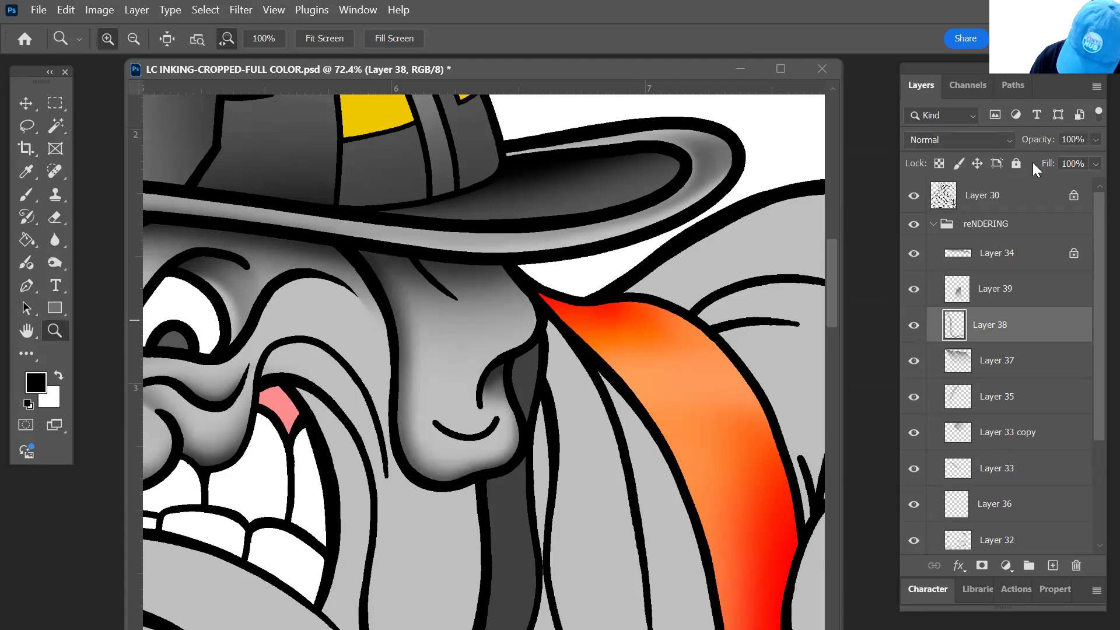
{"action": "left_click", "coordinate": [1079, 139]}
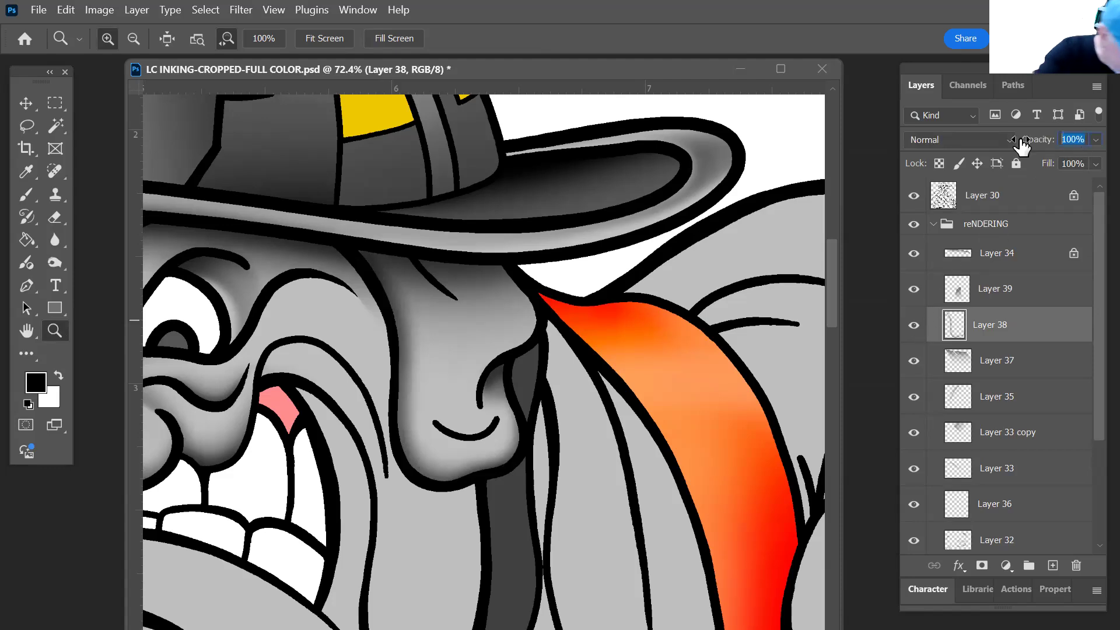
{"action": "key", "text": "ctrl+minus"}
{"action": "key", "text": "ctrl+minus"}
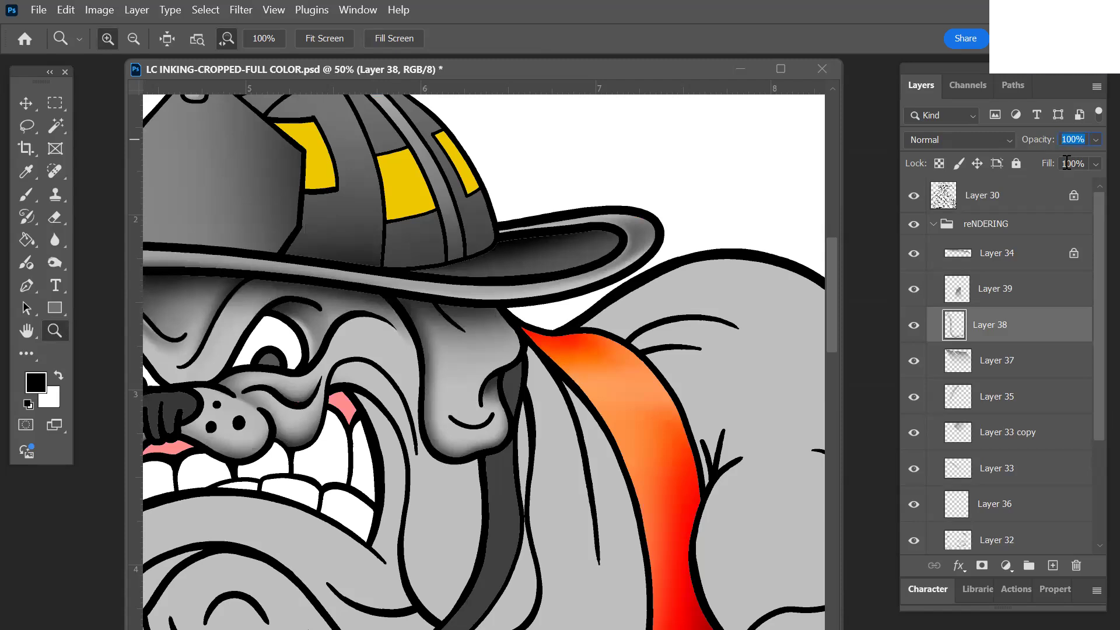
{"action": "left_click", "coordinate": [1095, 139]}
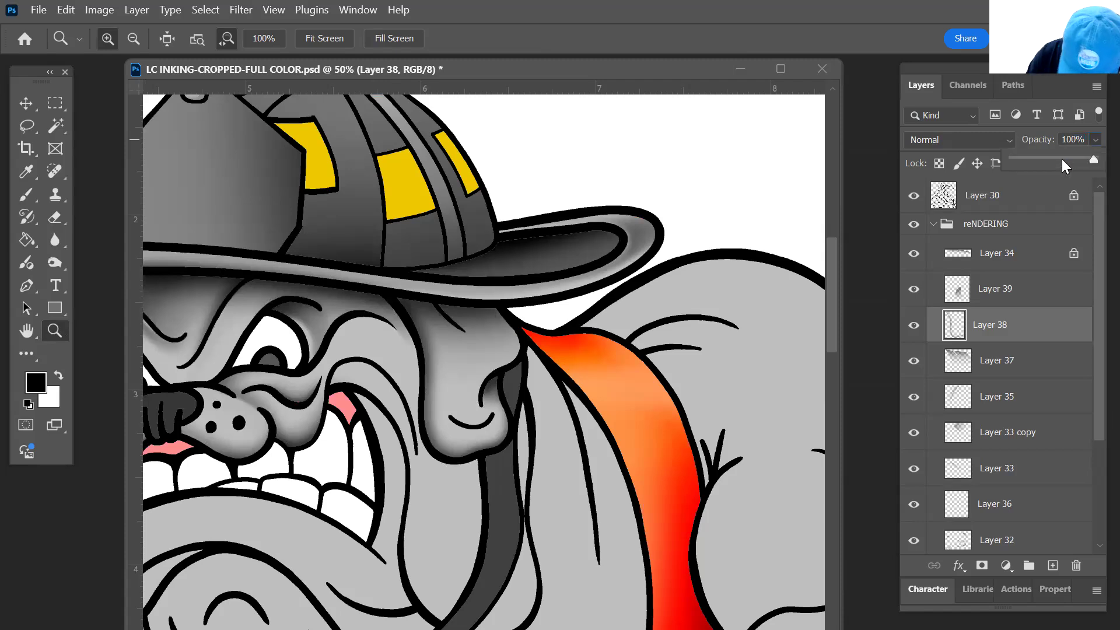
{"action": "left_click", "coordinate": [1062, 159]}
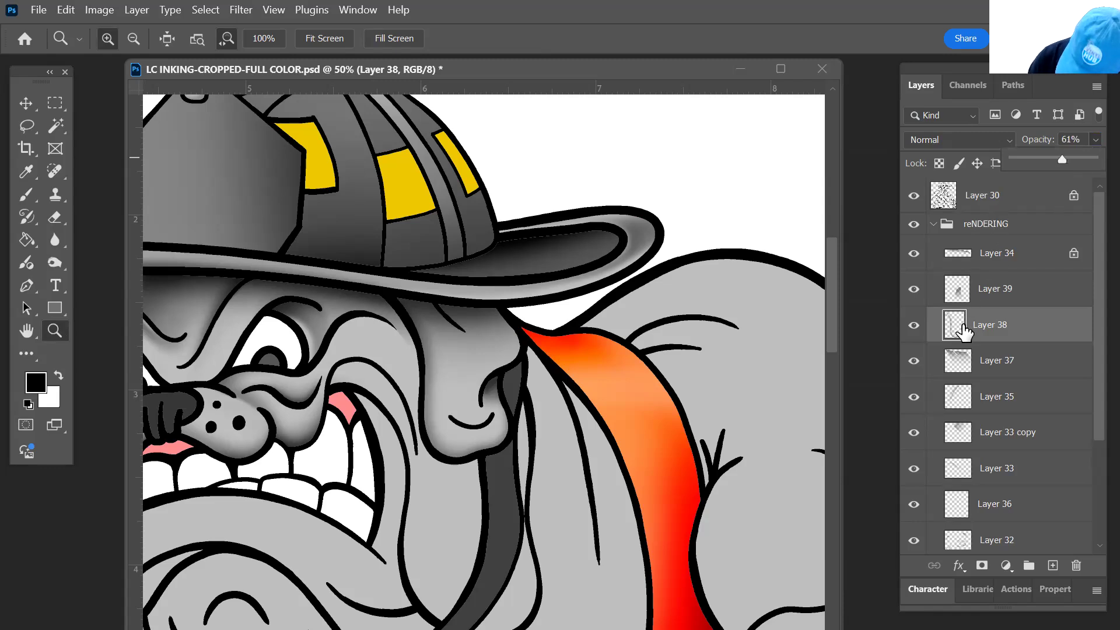
- Set the opacity of Layer 39, the ear's fold shading, to 71%
{"action": "left_click", "coordinate": [957, 291]}
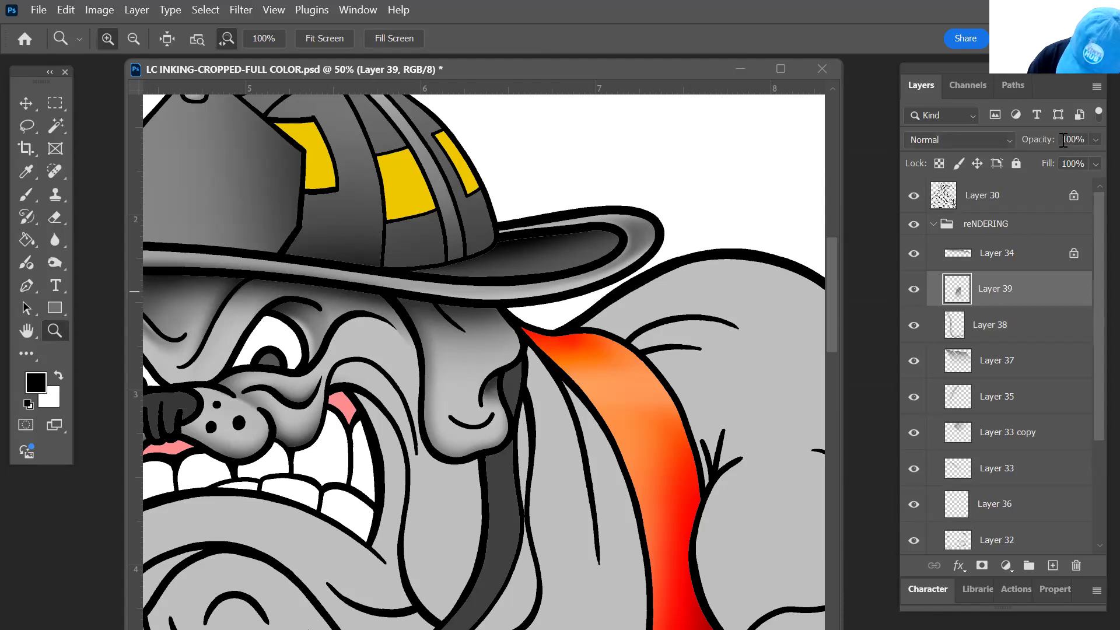
{"action": "left_click", "coordinate": [1093, 141]}
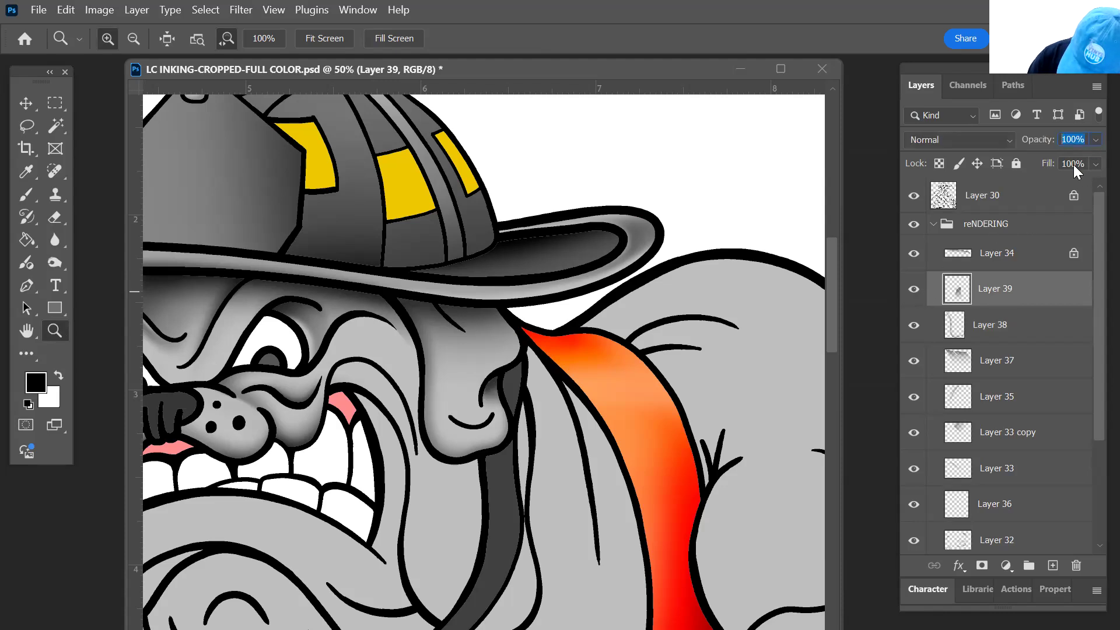
{"action": "left_click", "coordinate": [1069, 160]}
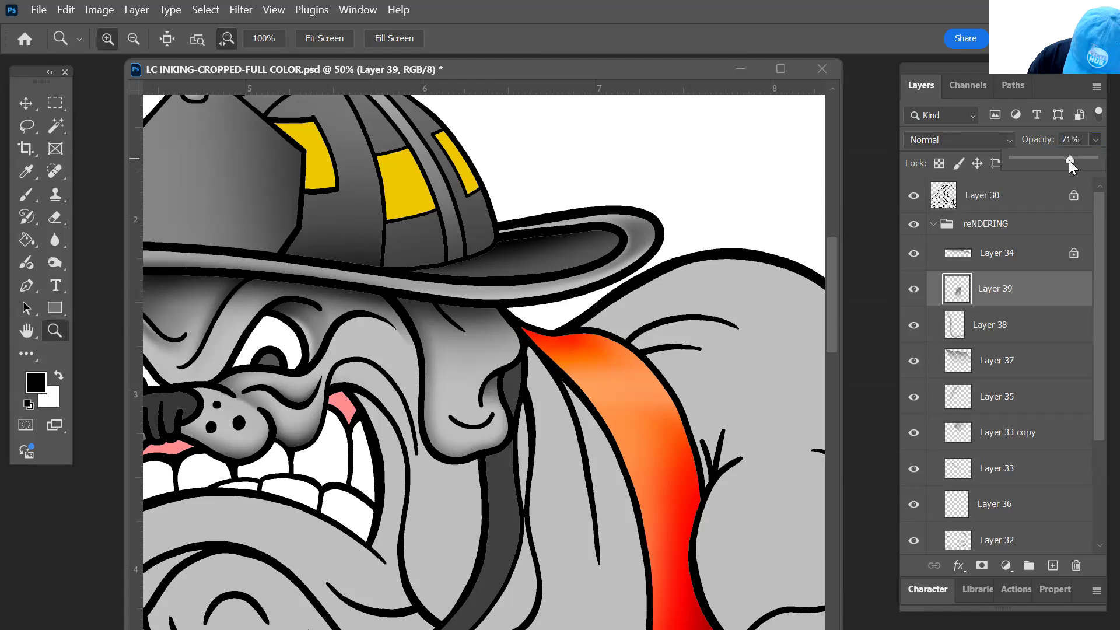
{"action": "left_click", "coordinate": [1101, 208]}
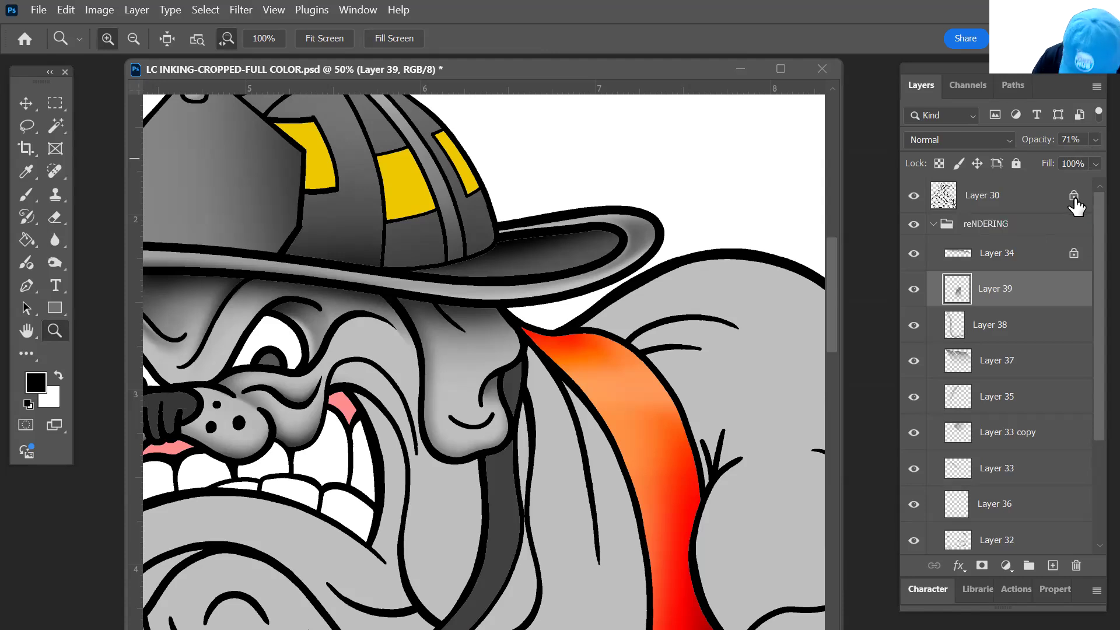
- On a new layer above Layer 39, shade the ear's lower lobe around the small crease with a 150 px soft black brush at 20% opacity
{"action": "left_click_drag", "start_coordinate": [479, 514], "coordinate": [543, 442]}
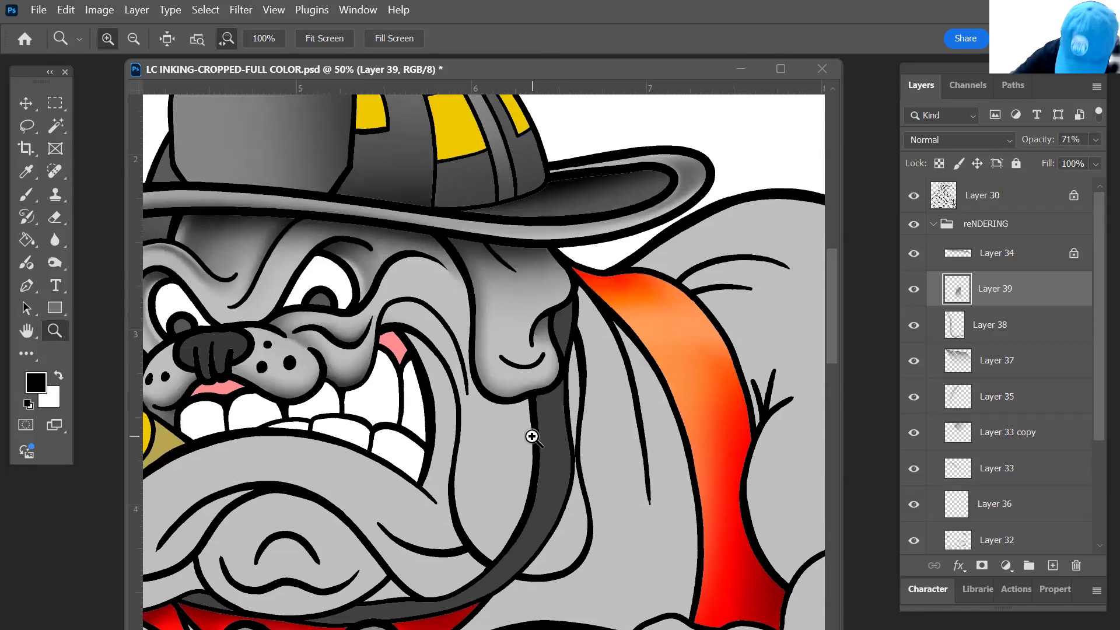
{"action": "mouse_move", "coordinate": [554, 445]}
{"action": "left_mouse_down"}
{"action": "mouse_move", "coordinate": [537, 400]}
{"action": "mouse_move", "coordinate": [545, 462]}
{"action": "left_mouse_up"}
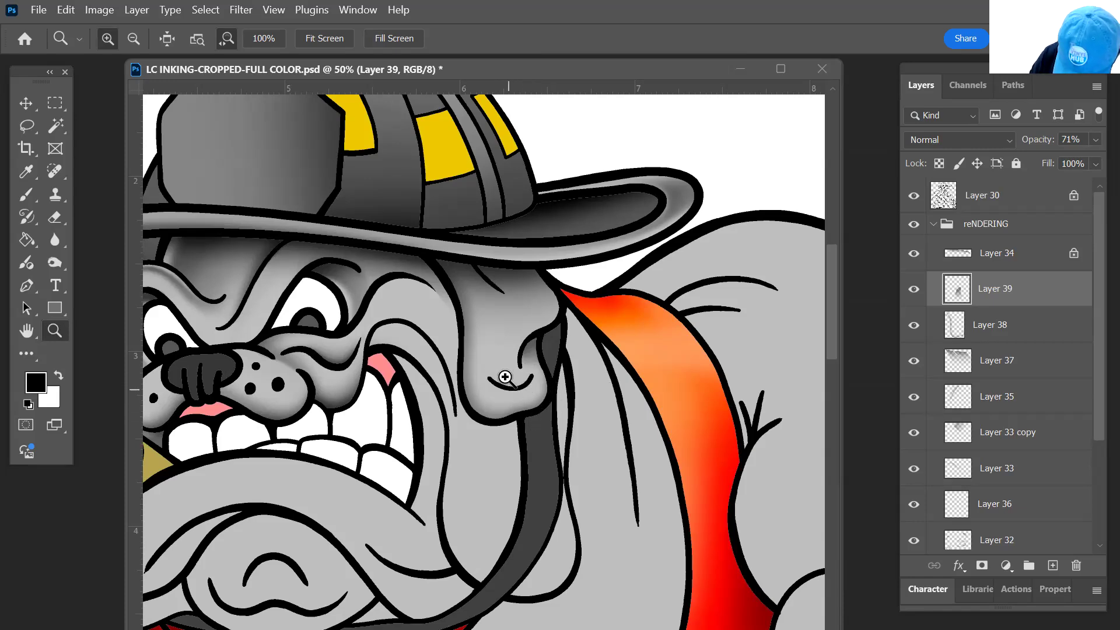
{"action": "left_click", "coordinate": [1050, 563]}
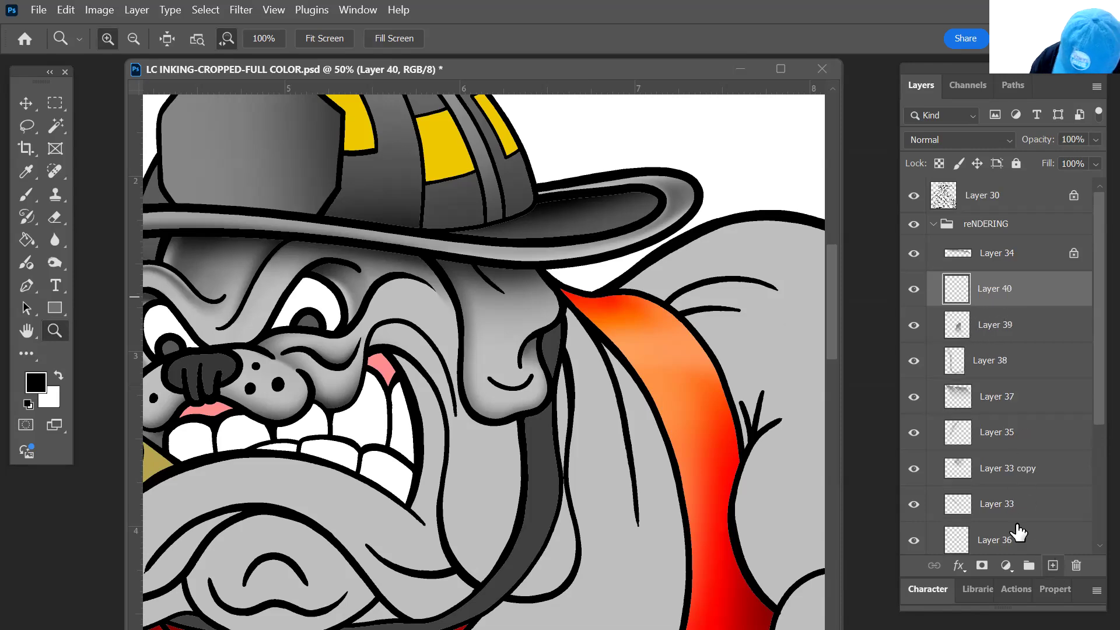
{"action": "key", "text": "b"}
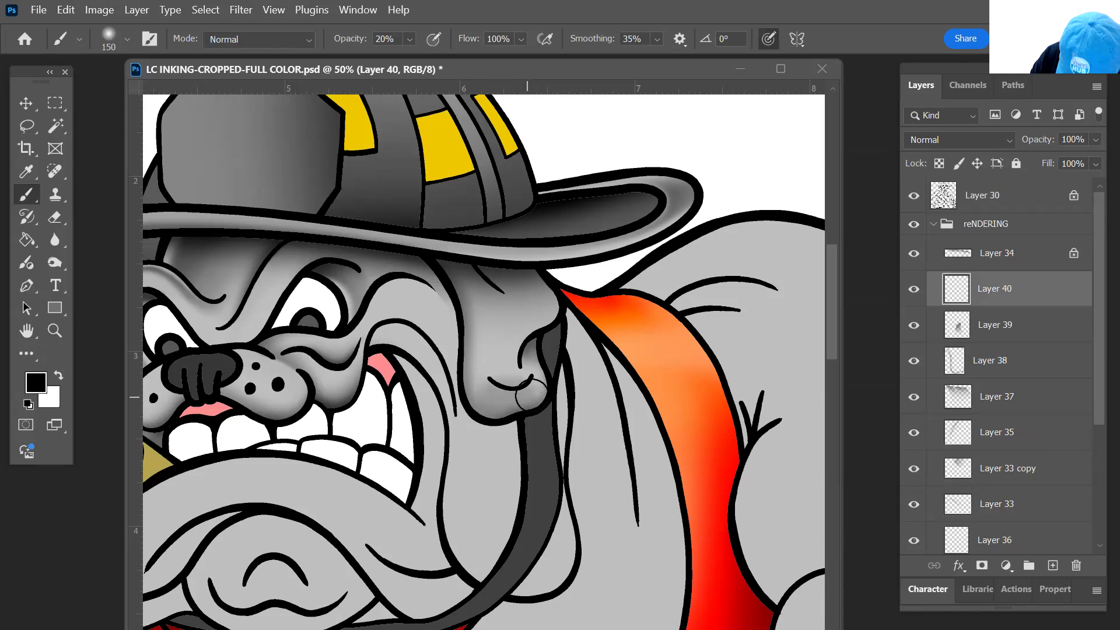
{"action": "mouse_move", "coordinate": [495, 402]}
{"action": "left_mouse_down"}
{"action": "mouse_move", "coordinate": [528, 393]}
{"action": "mouse_move", "coordinate": [484, 397]}
{"action": "mouse_move", "coordinate": [505, 396]}
{"action": "left_mouse_up"}
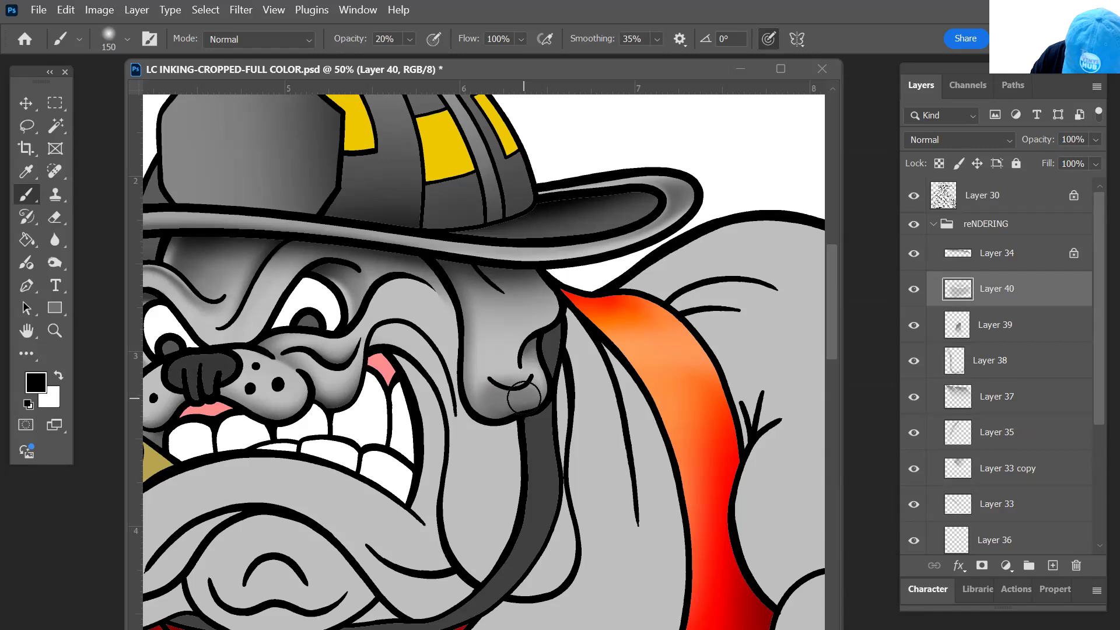
- Deepen the shadow along the lobe's small curved crease on Layer 40 with 60 and 40 px soft black strokes
{"action": "key", "text": "z"}
{"action": "left_click_drag", "start_coordinate": [528, 402], "coordinate": [598, 443]}
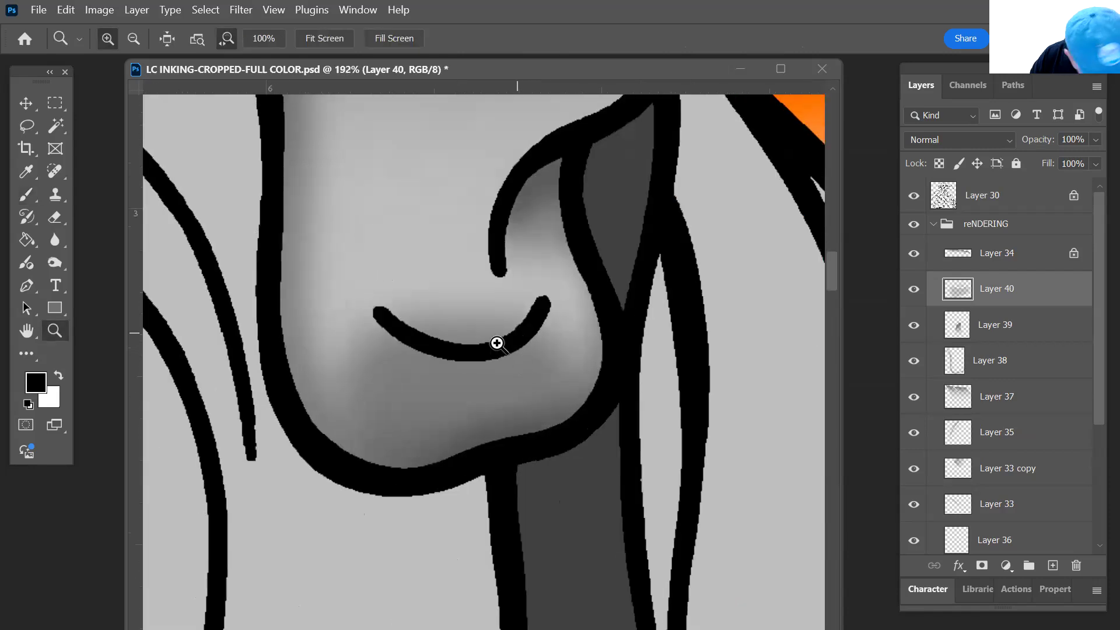
{"action": "key", "text": "b"}
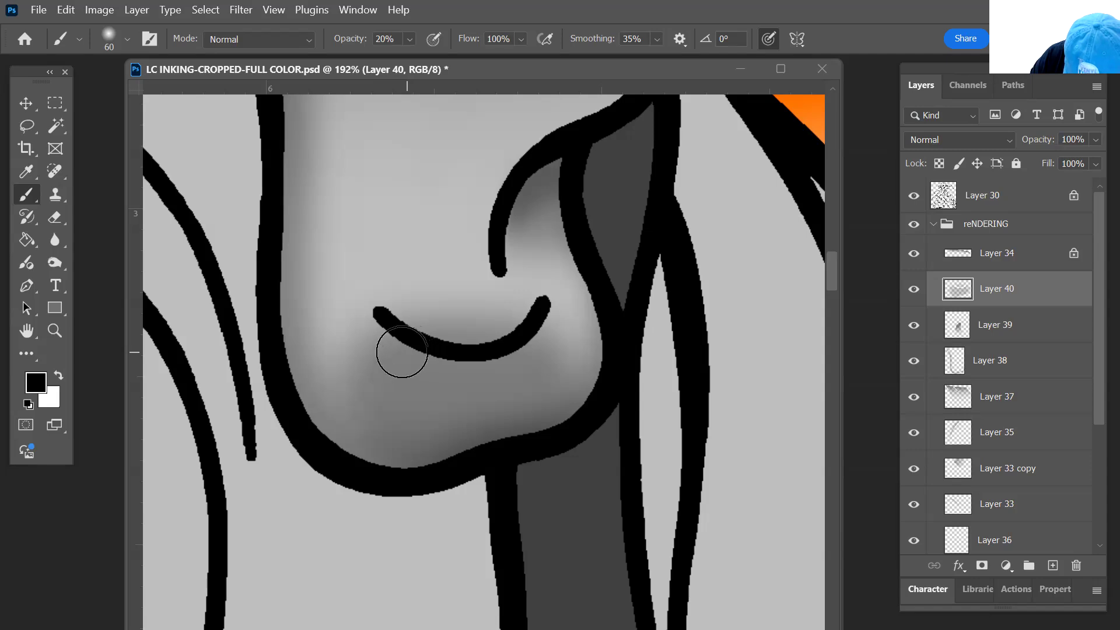
{"action": "mouse_move", "coordinate": [400, 348]}
{"action": "left_mouse_down"}
{"action": "mouse_move", "coordinate": [468, 364]}
{"action": "mouse_move", "coordinate": [542, 335]}
{"action": "mouse_move", "coordinate": [517, 355]}
{"action": "mouse_move", "coordinate": [427, 365]}
{"action": "mouse_move", "coordinate": [500, 357]}
{"action": "mouse_move", "coordinate": [438, 370]}
{"action": "mouse_move", "coordinate": [505, 350]}
{"action": "mouse_move", "coordinate": [444, 352]}
{"action": "mouse_move", "coordinate": [509, 355]}
{"action": "mouse_move", "coordinate": [460, 364]}
{"action": "mouse_move", "coordinate": [408, 357]}
{"action": "mouse_move", "coordinate": [400, 341]}
{"action": "mouse_move", "coordinate": [419, 353]}
{"action": "left_mouse_up"}
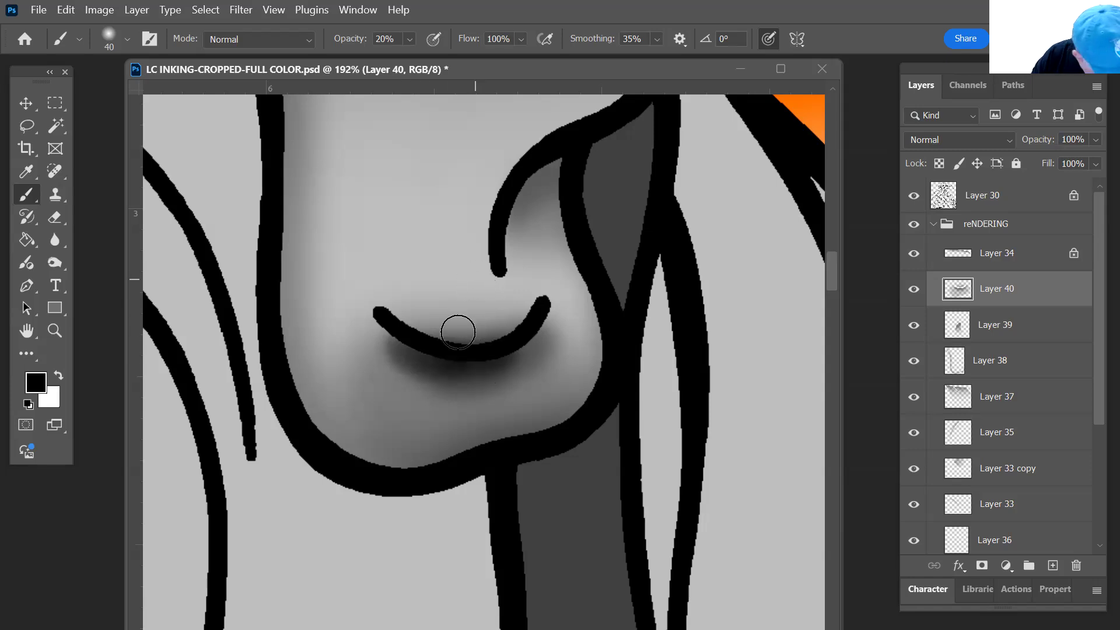
- Erase the shadow directly below the small crease with the Eraser sized 90 to 40 px, and compare the lobe with Layer 40 hidden and shown
{"action": "key", "text": "e"}
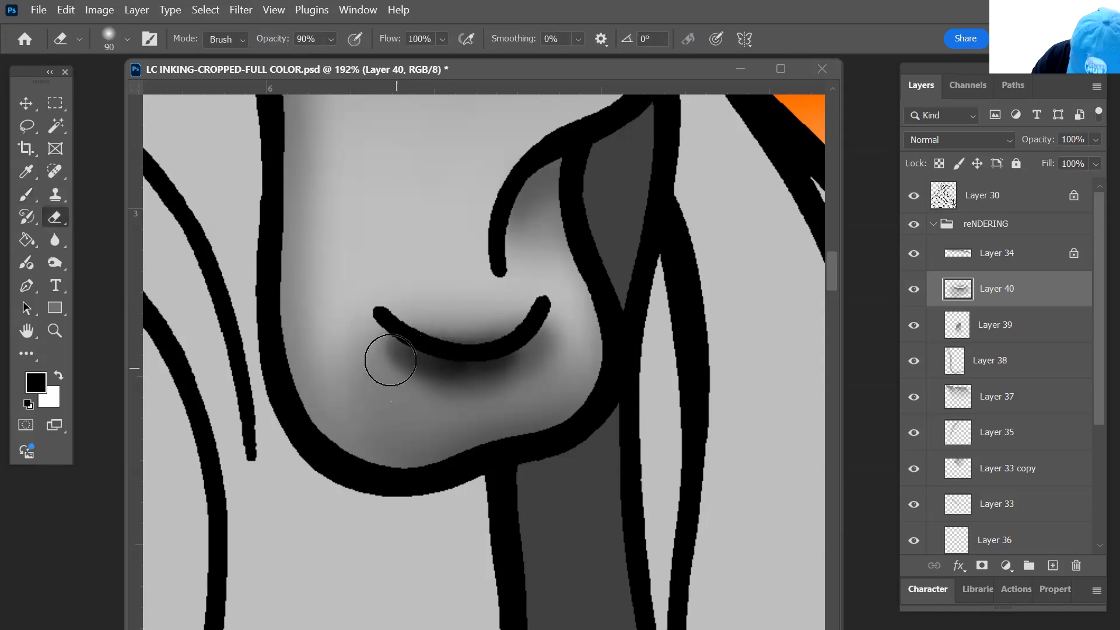
{"action": "mouse_move", "coordinate": [364, 331]}
{"action": "left_mouse_down"}
{"action": "mouse_move", "coordinate": [422, 371]}
{"action": "mouse_move", "coordinate": [361, 331]}
{"action": "mouse_move", "coordinate": [374, 355]}
{"action": "mouse_move", "coordinate": [446, 386]}
{"action": "mouse_move", "coordinate": [425, 369]}
{"action": "mouse_move", "coordinate": [452, 378]}
{"action": "mouse_move", "coordinate": [519, 367]}
{"action": "mouse_move", "coordinate": [566, 321]}
{"action": "mouse_move", "coordinate": [607, 327]}
{"action": "left_mouse_up"}
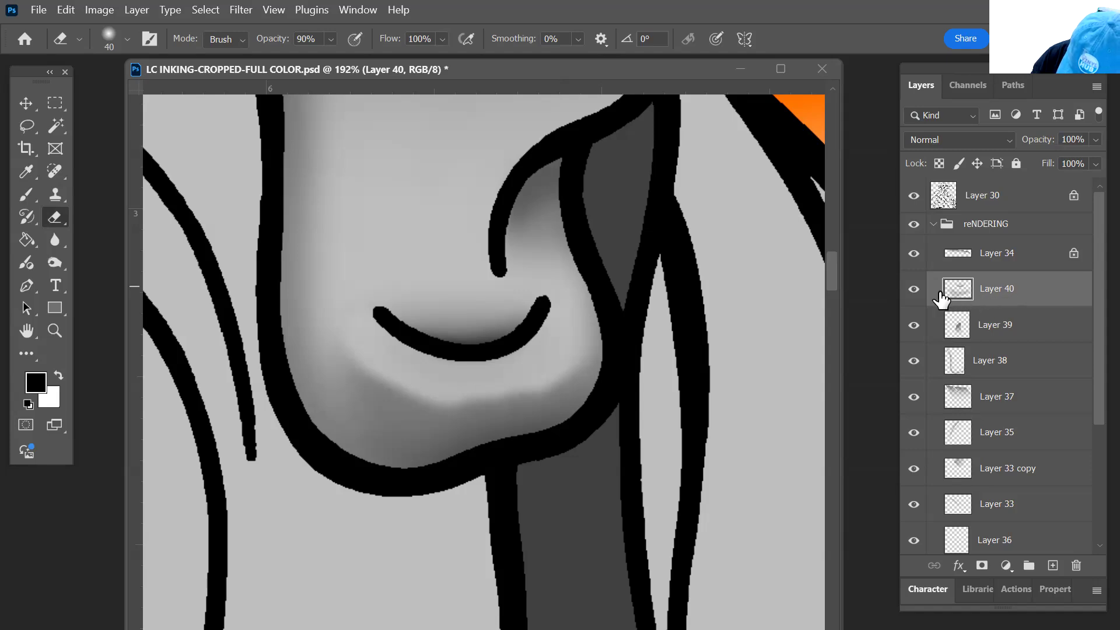
{"action": "left_click", "coordinate": [913, 290]}
{"action": "left_click", "coordinate": [913, 289]}
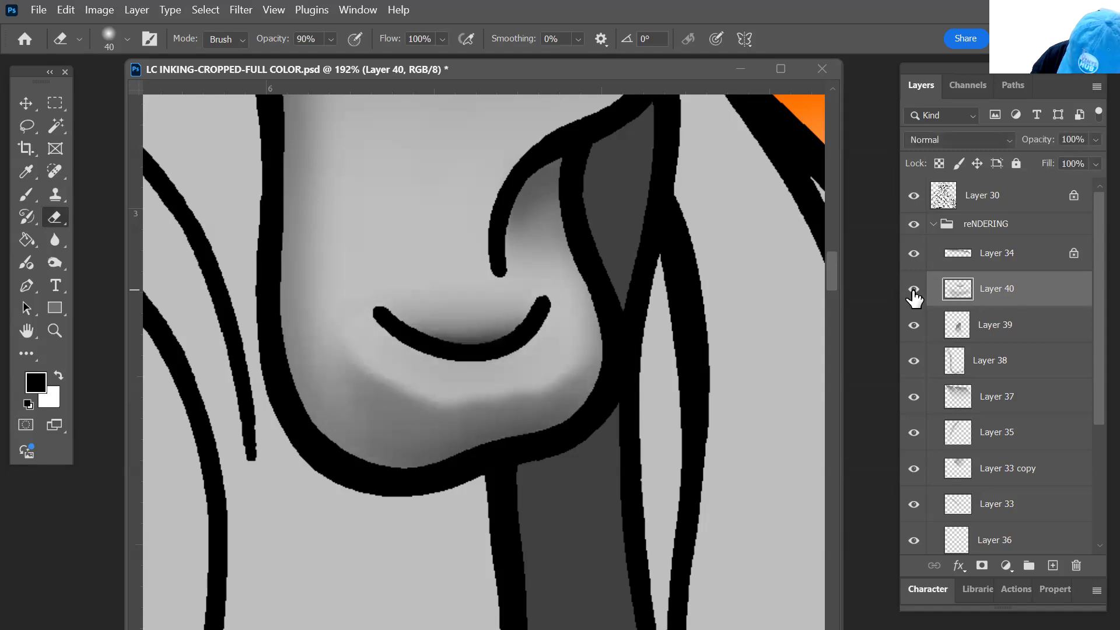
{"action": "left_click", "coordinate": [913, 290]}
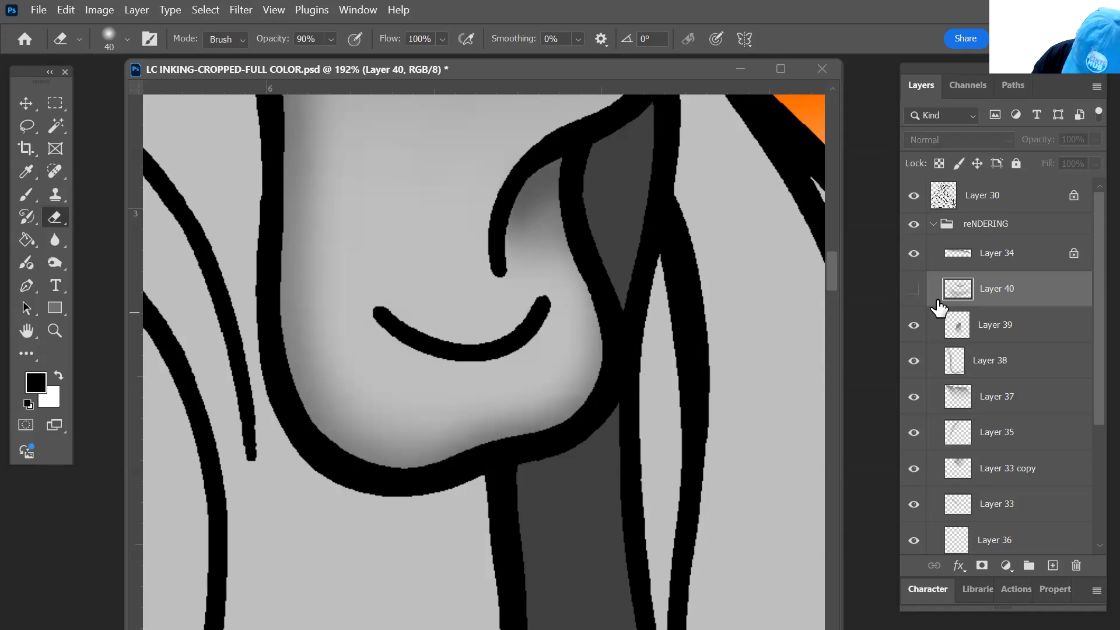
{"action": "left_click", "coordinate": [913, 289]}
- Erase the remaining Layer 40 shading from the lobe's lower part, leaving only the shadow above the crease, with the Eraser sized between 35 and 70 px
{"action": "mouse_move", "coordinate": [580, 368]}
{"action": "left_mouse_down"}
{"action": "mouse_move", "coordinate": [516, 409]}
{"action": "mouse_move", "coordinate": [597, 352]}
{"action": "mouse_move", "coordinate": [480, 387]}
{"action": "mouse_move", "coordinate": [383, 385]}
{"action": "mouse_move", "coordinate": [316, 300]}
{"action": "left_mouse_up"}
{"action": "mouse_move", "coordinate": [361, 384]}
{"action": "left_mouse_down"}
{"action": "mouse_move", "coordinate": [317, 301]}
{"action": "mouse_move", "coordinate": [423, 424]}
{"action": "mouse_move", "coordinate": [495, 405]}
{"action": "mouse_move", "coordinate": [370, 453]}
{"action": "mouse_move", "coordinate": [500, 430]}
{"action": "left_mouse_up"}
{"action": "key", "text": "bracketright"}
{"action": "key", "text": "bracketright"}
{"action": "key", "text": "bracketright"}
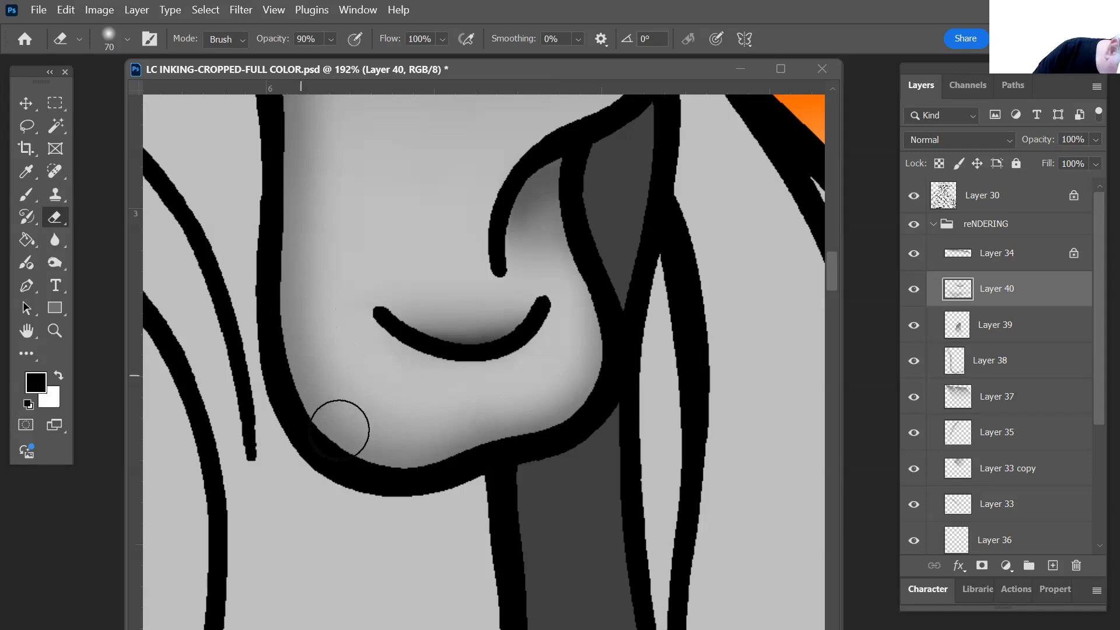
{"action": "key", "text": "bracketleft"}
{"action": "key", "text": "bracketleft"}
{"action": "key", "text": "bracketleft"}
{"action": "key", "text": "bracketleft"}
{"action": "key", "text": "bracketleft"}
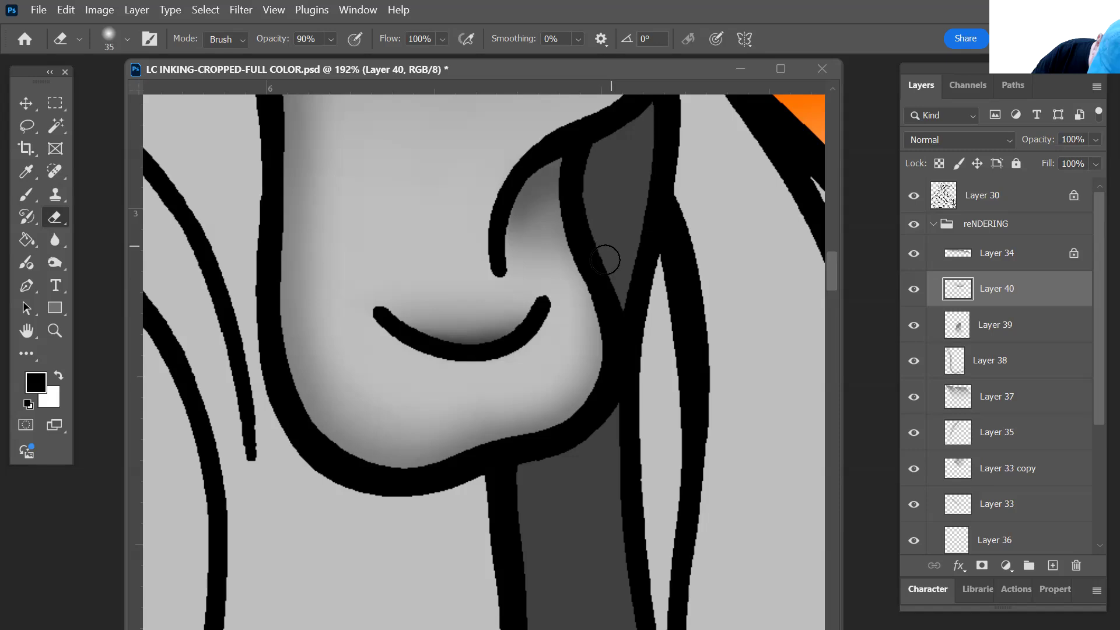
- Display Path 1 and examine its outline around the whole bulldog figure
{"action": "left_click", "coordinate": [1015, 84]}
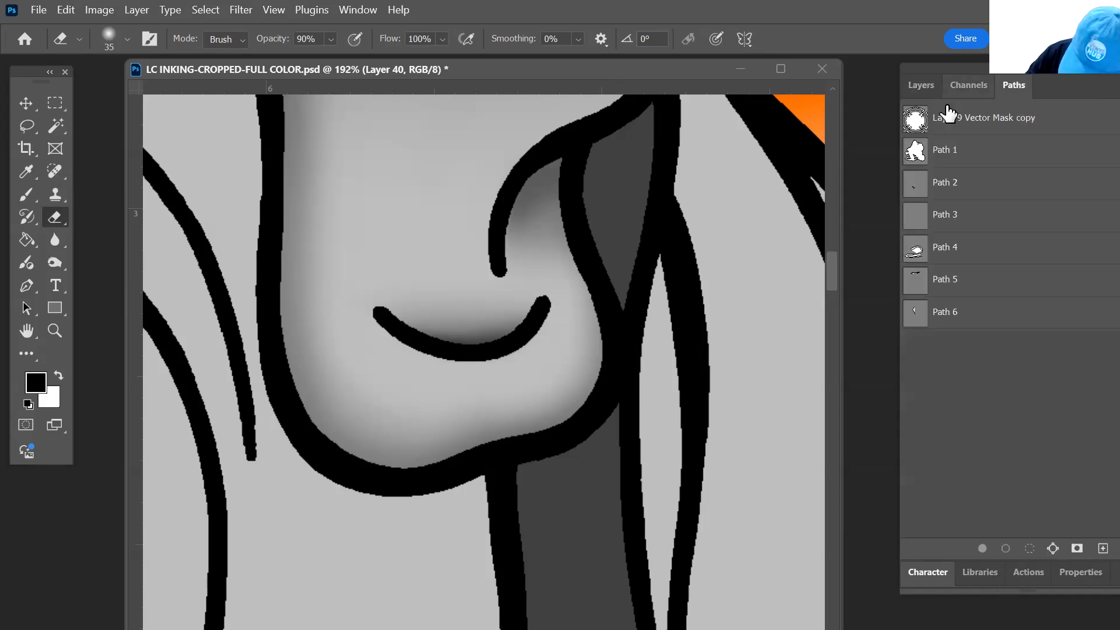
{"action": "left_click", "coordinate": [918, 158]}
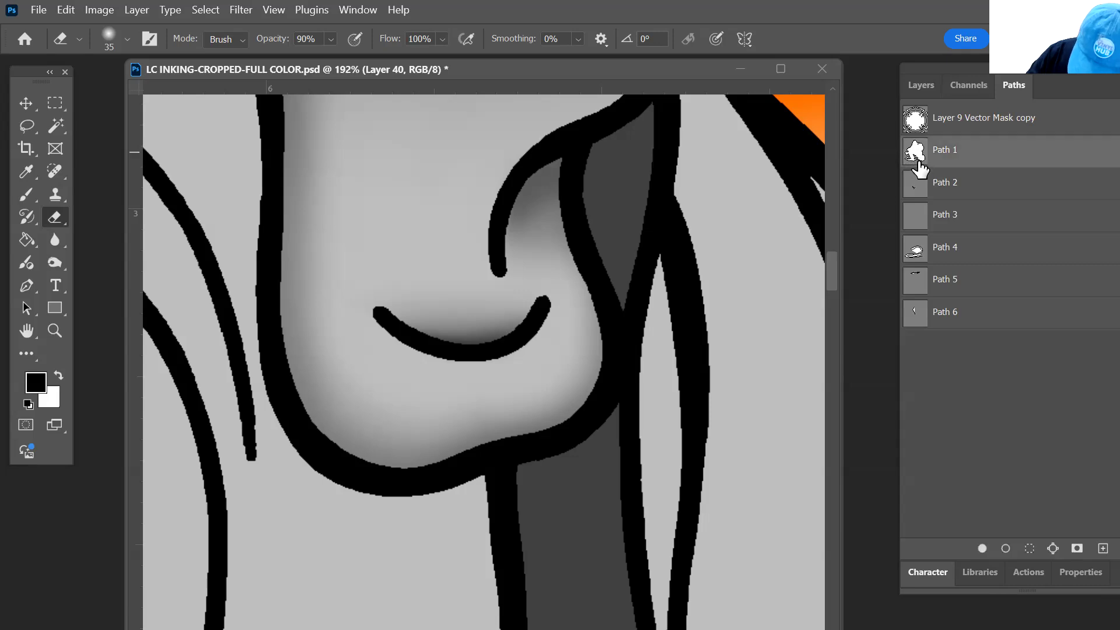
{"action": "key", "text": "z"}
{"action": "left_click", "coordinate": [576, 445], "text": "alt"}
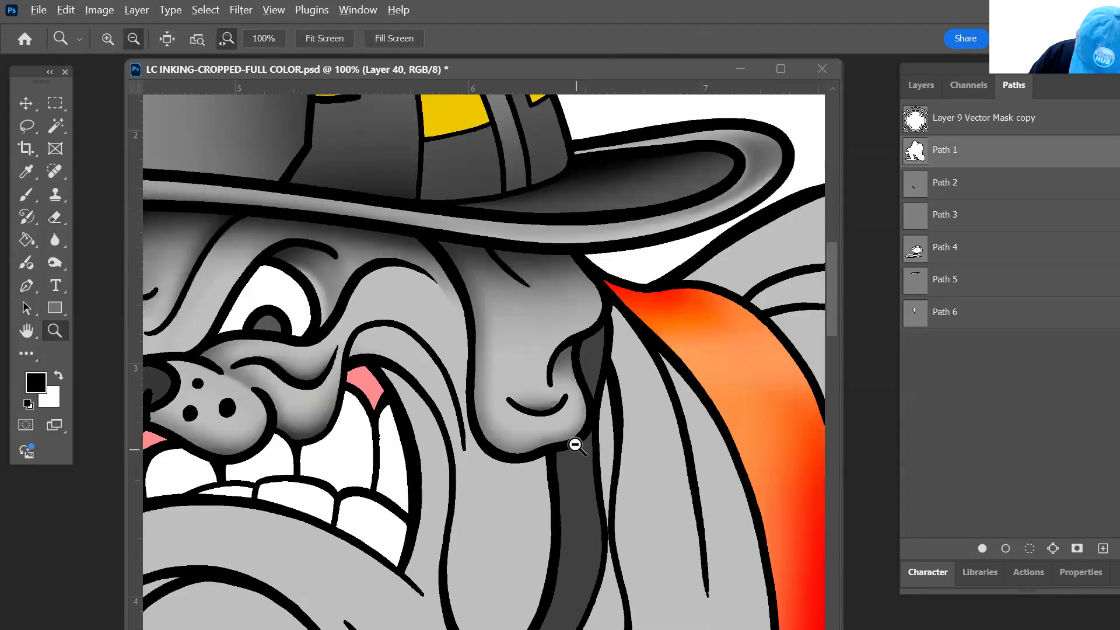
{"action": "left_click", "coordinate": [596, 478], "text": "alt"}
{"action": "left_click", "coordinate": [515, 378], "text": "alt"}
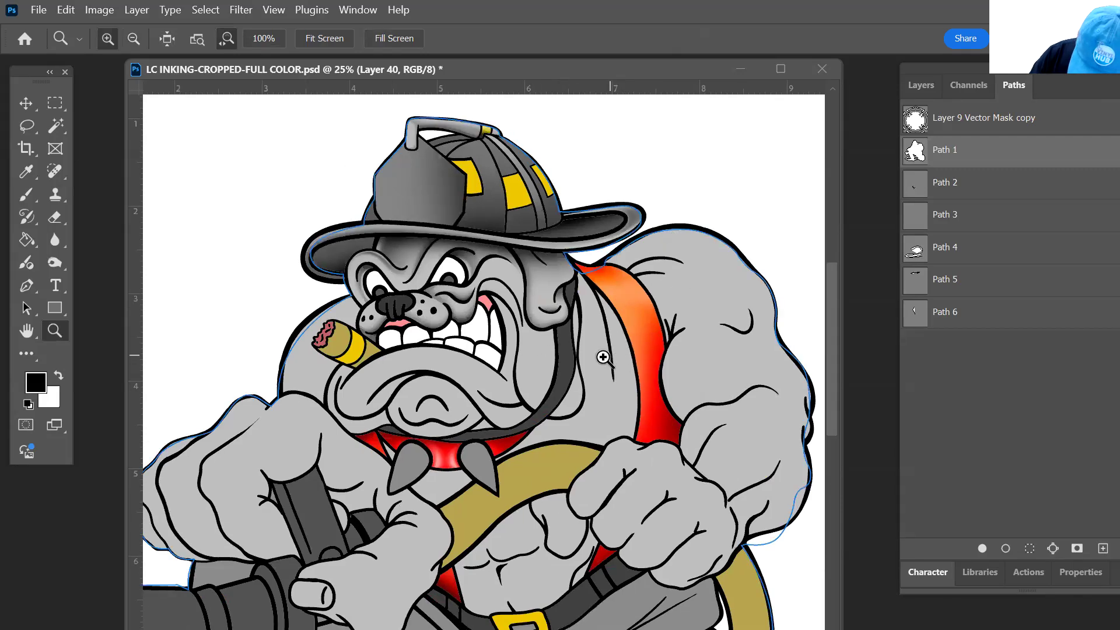
- Create a new path and trace the ear's long inner edge and the beginning of its bottom curve with the Pen tool
{"action": "left_click_drag", "start_coordinate": [542, 257], "coordinate": [645, 357]}
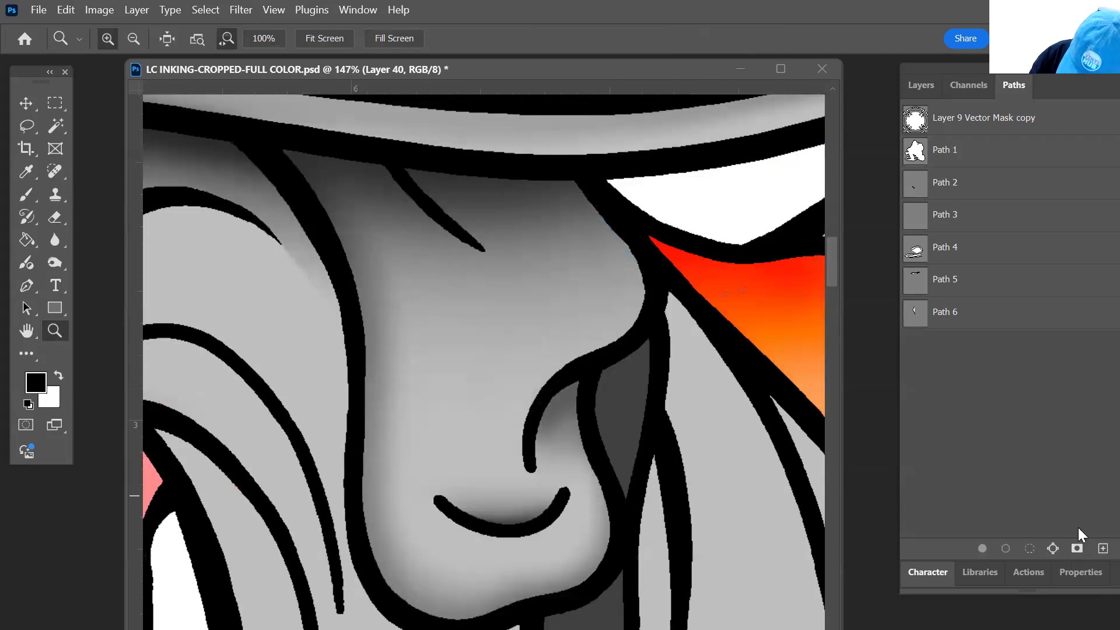
{"action": "left_click", "coordinate": [1103, 548]}
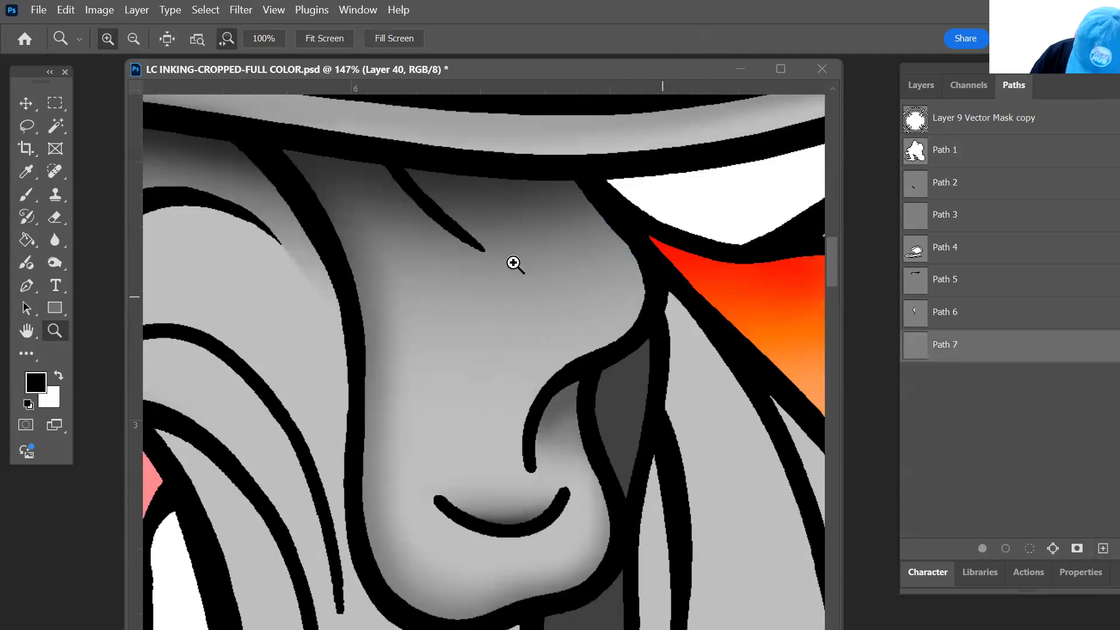
{"action": "key", "text": "p"}
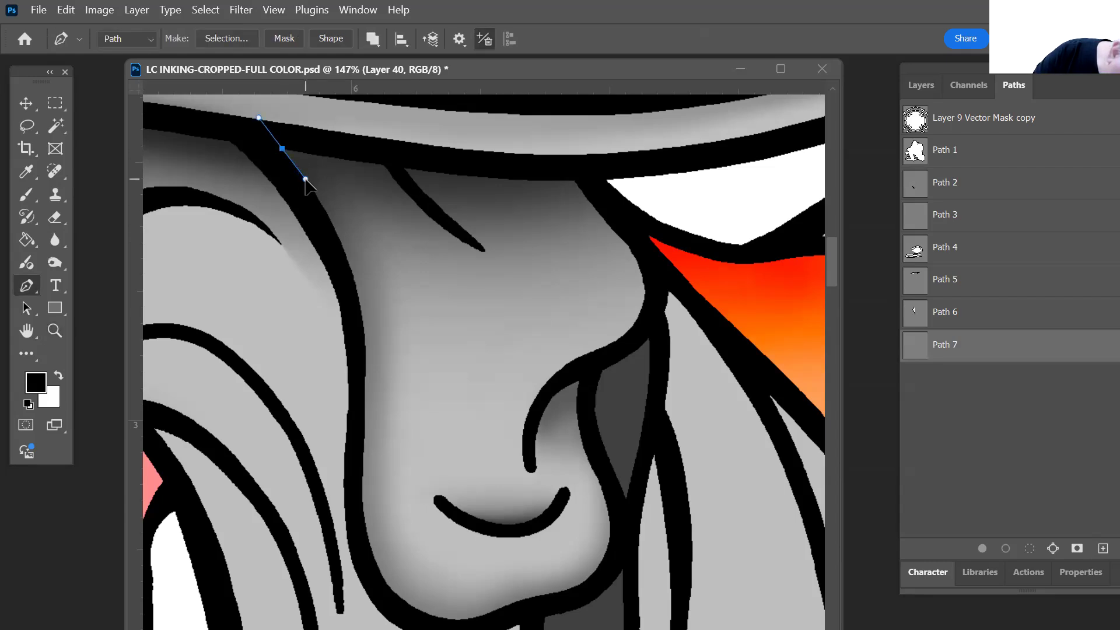
{"action": "left_click_drag", "start_coordinate": [364, 336], "coordinate": [362, 415]}
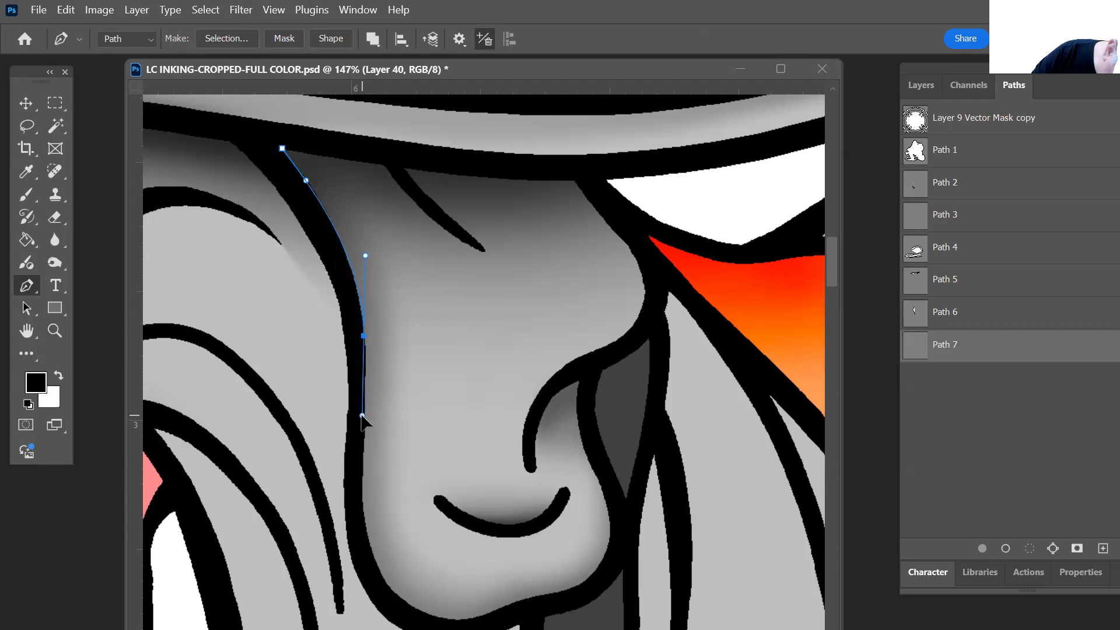
{"action": "left_click_drag", "start_coordinate": [362, 520], "coordinate": [368, 549]}
{"action": "key", "text": "space"}
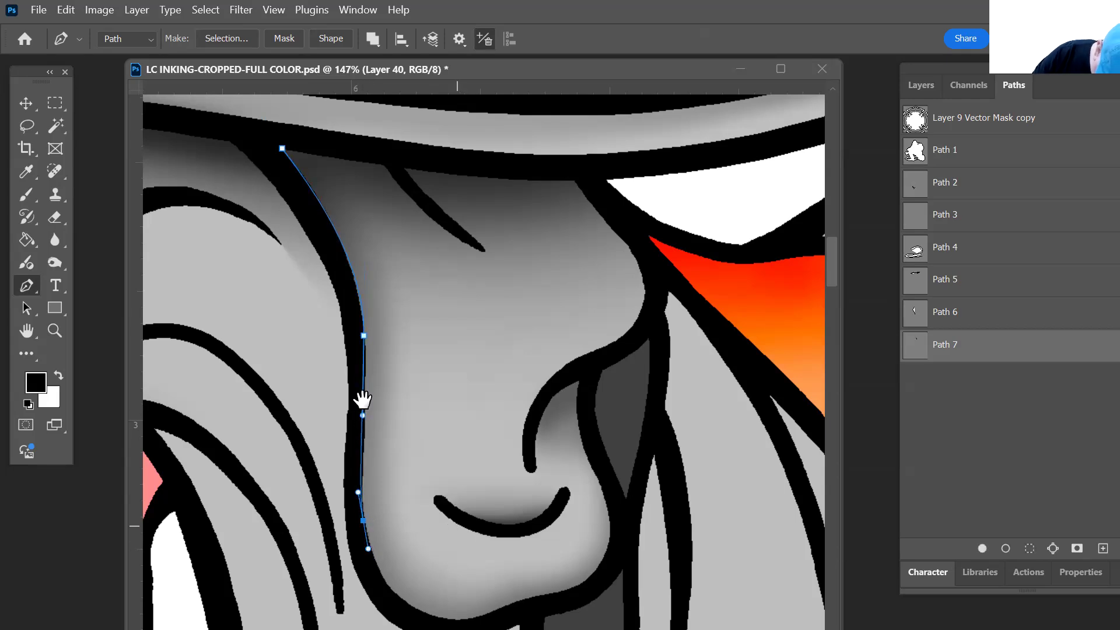
{"action": "left_click_drag", "start_coordinate": [322, 485], "coordinate": [226, 361]}
{"action": "left_click_drag", "start_coordinate": [322, 486], "coordinate": [339, 496]}
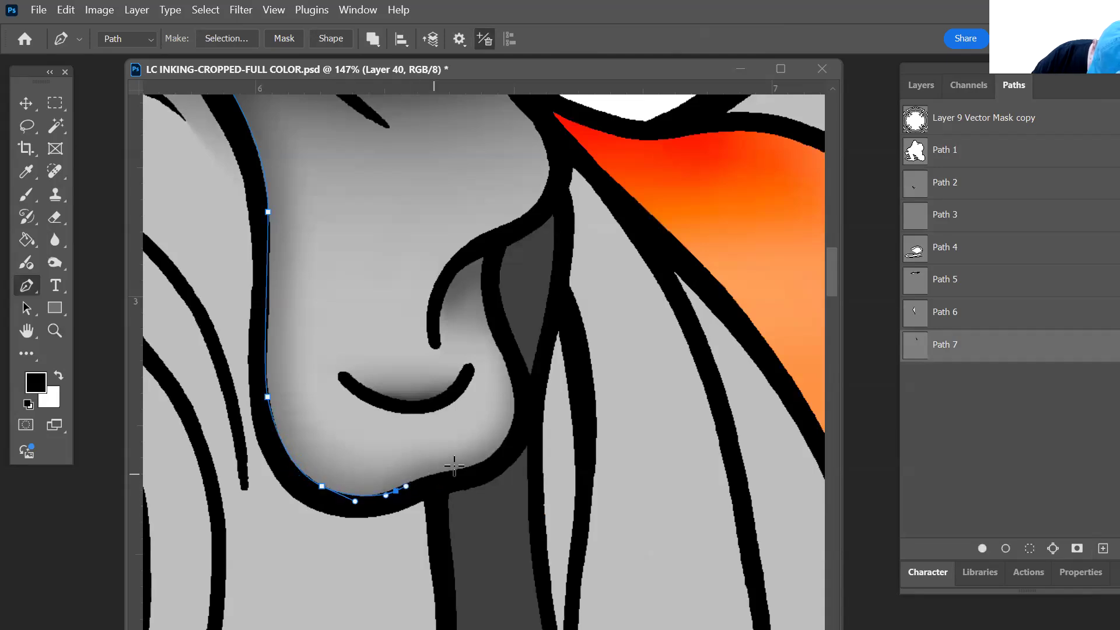
- Show only the blue sketch on Layer 26, keeping the unfinished ear path active for tracing
{"action": "left_click", "coordinate": [921, 85]}
{"action": "left_click_drag", "start_coordinate": [1096, 213], "coordinate": [1096, 326]}
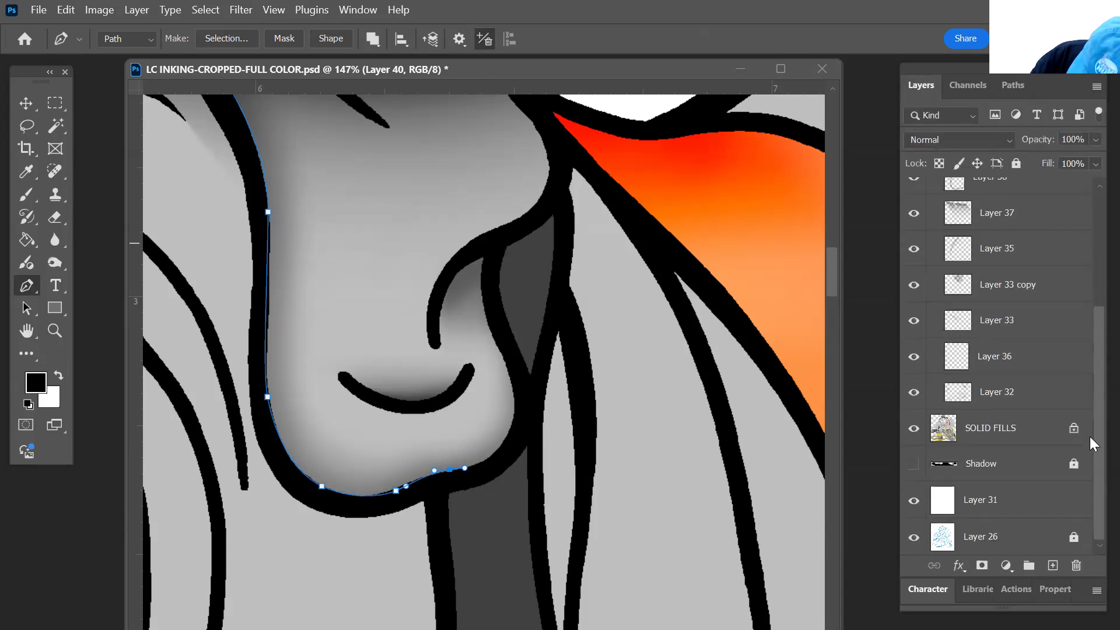
{"action": "left_click", "coordinate": [914, 537]}
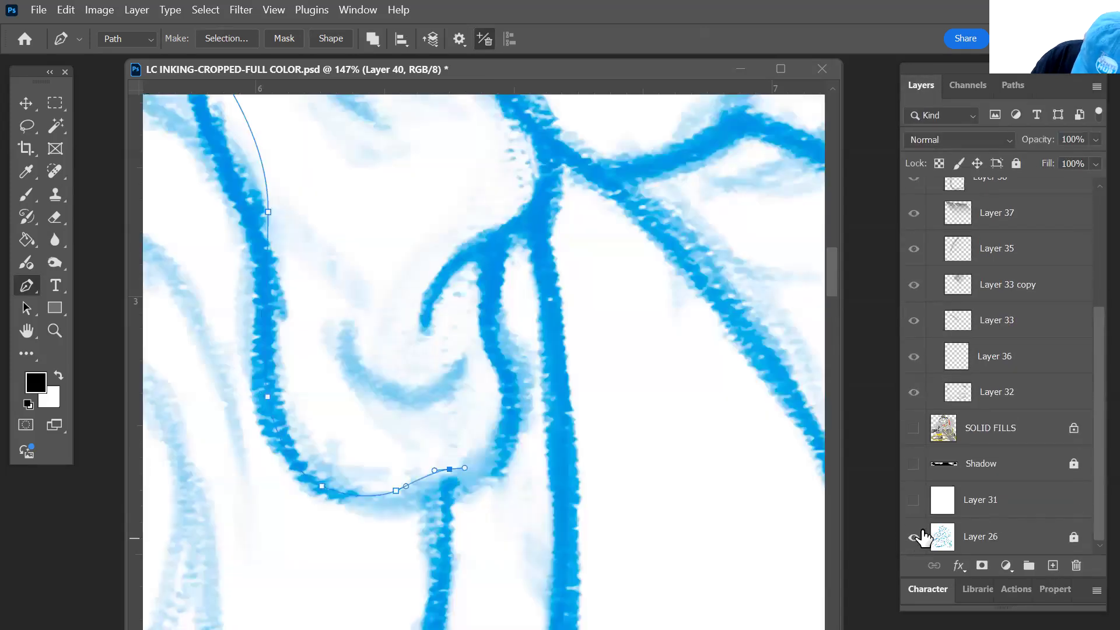
{"action": "left_click", "coordinate": [1014, 85]}
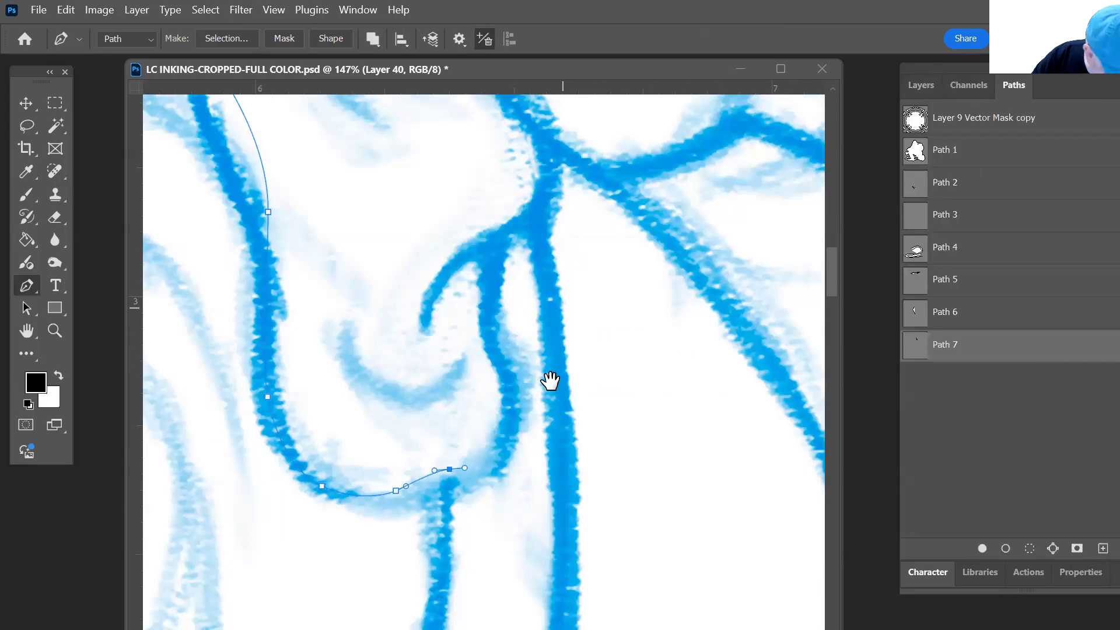
- Trace the ear's remaining edge up past the fold to the hat brim and close the path at its starting point
{"action": "left_click_drag", "start_coordinate": [507, 374], "coordinate": [493, 443]}
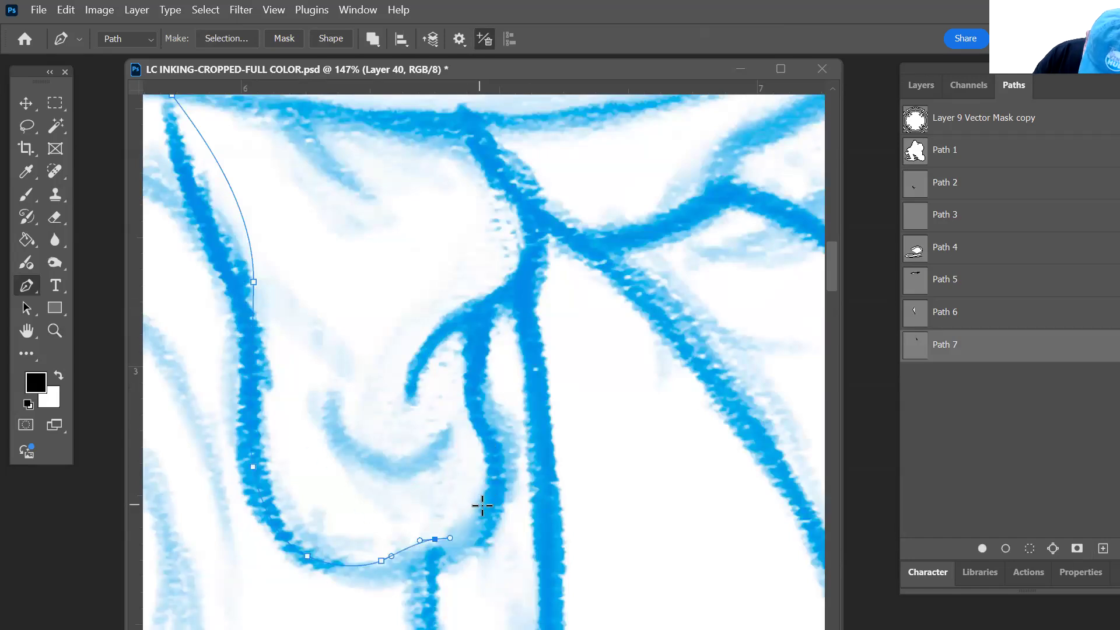
{"action": "left_click_drag", "start_coordinate": [482, 496], "coordinate": [490, 470]}
{"action": "left_click", "coordinate": [472, 422]}
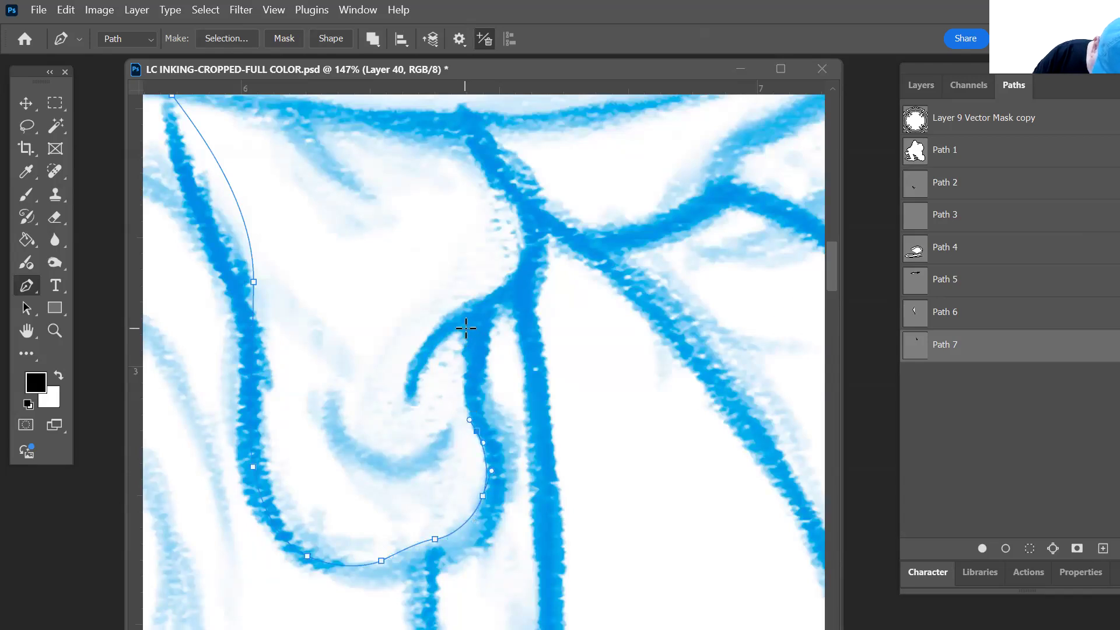
{"action": "left_click_drag", "start_coordinate": [474, 297], "coordinate": [476, 293]}
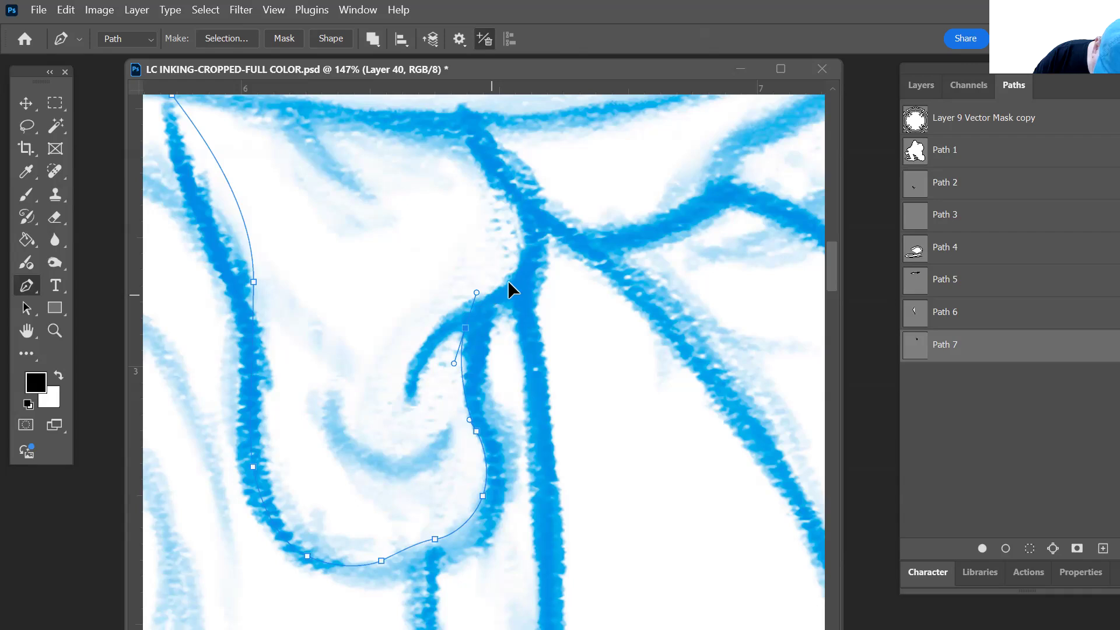
{"action": "left_click_drag", "start_coordinate": [494, 291], "coordinate": [511, 280]}
{"action": "left_click_drag", "start_coordinate": [523, 233], "coordinate": [521, 214]}
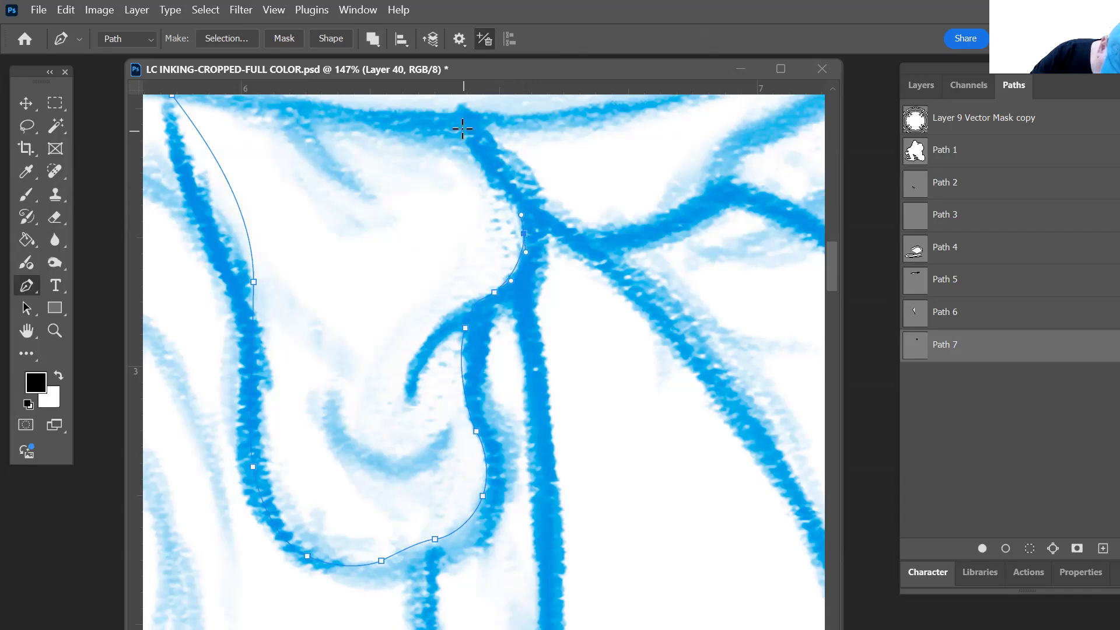
{"action": "left_click_drag", "start_coordinate": [460, 129], "coordinate": [457, 96]}
{"action": "left_click_drag", "start_coordinate": [464, 152], "coordinate": [411, 151]}
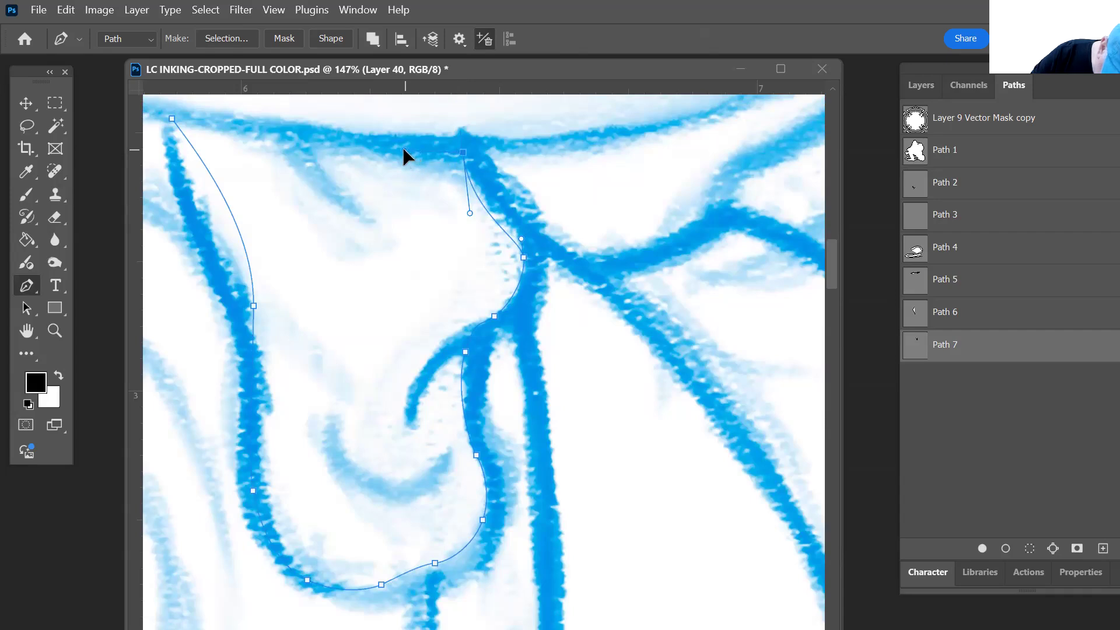
{"action": "left_click_drag", "start_coordinate": [171, 118], "coordinate": [123, 104]}
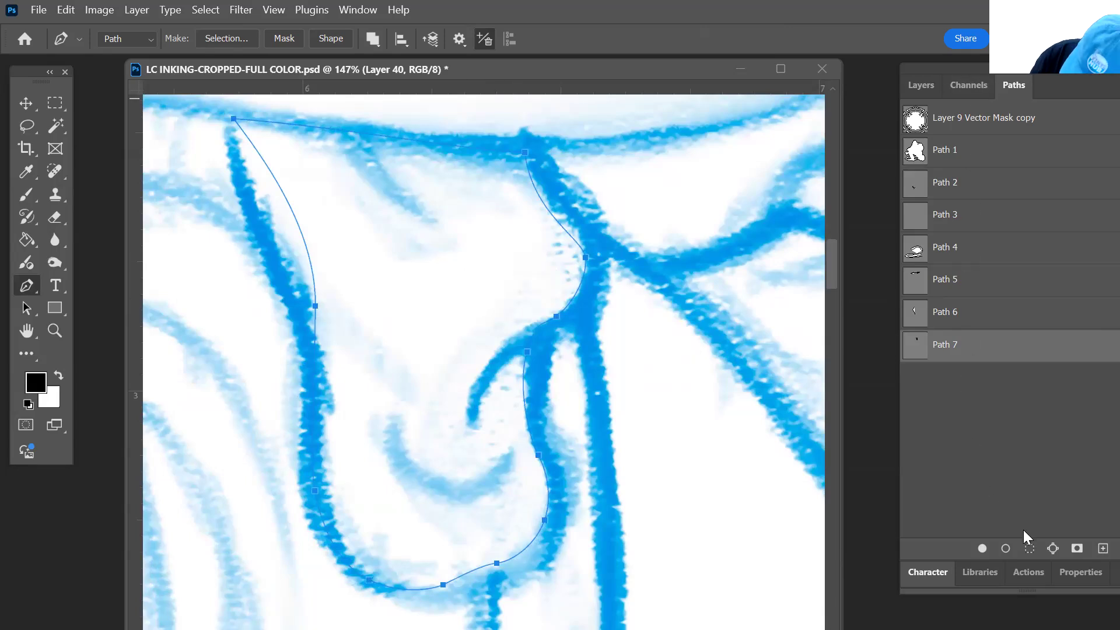
- Load the closed ear path as a selection and add a new layer above Layer 26
{"action": "left_click", "coordinate": [1030, 551]}
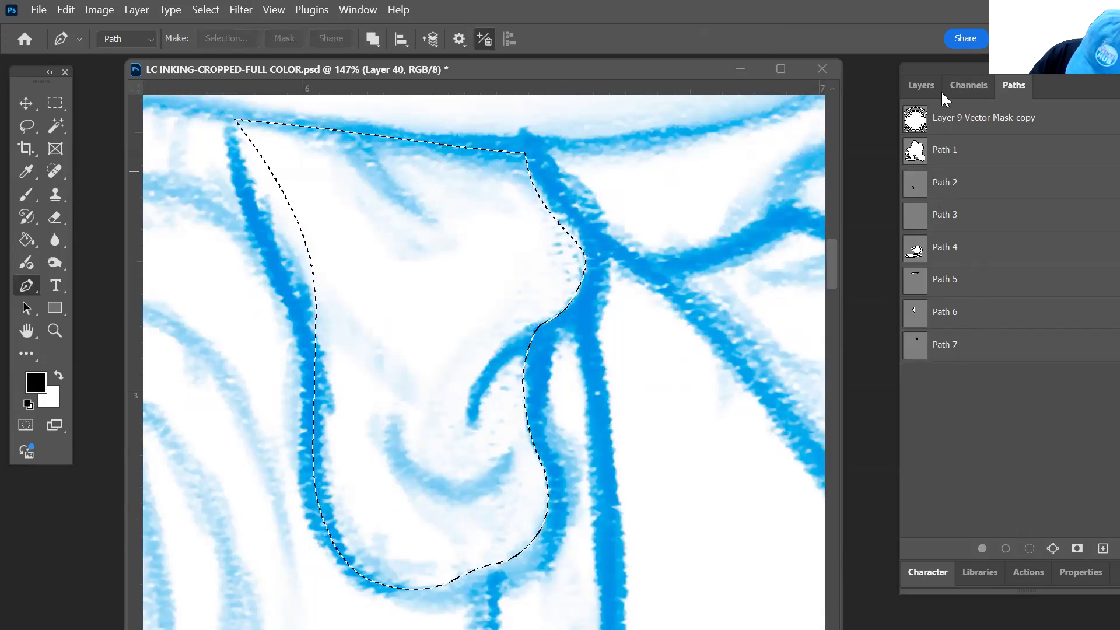
{"action": "left_click", "coordinate": [922, 85]}
{"action": "left_click", "coordinate": [992, 537]}
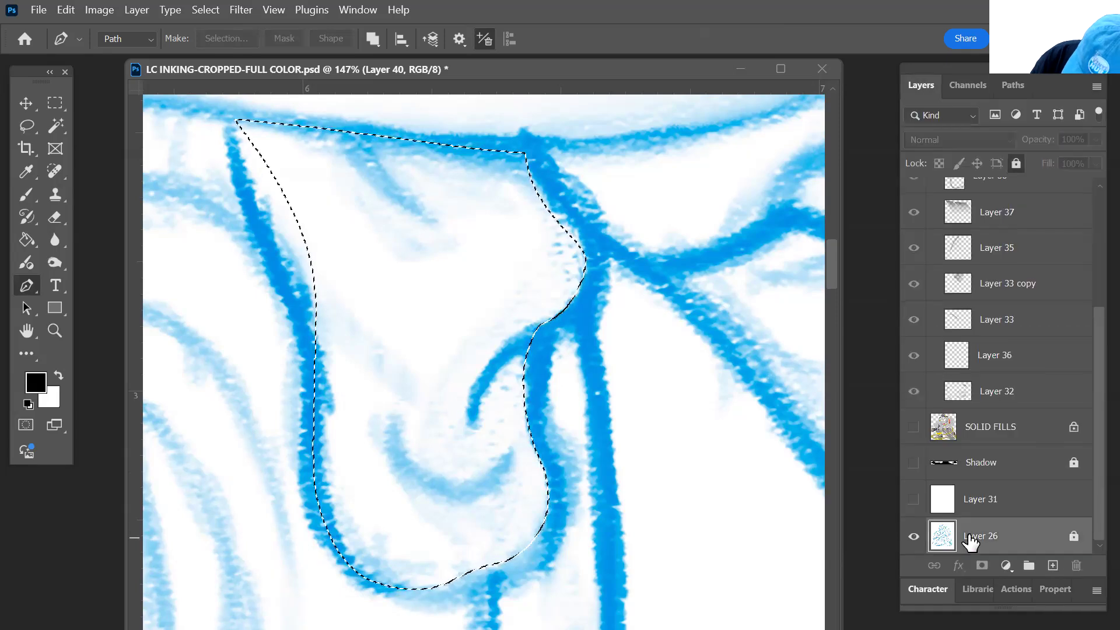
{"action": "left_click", "coordinate": [1052, 565]}
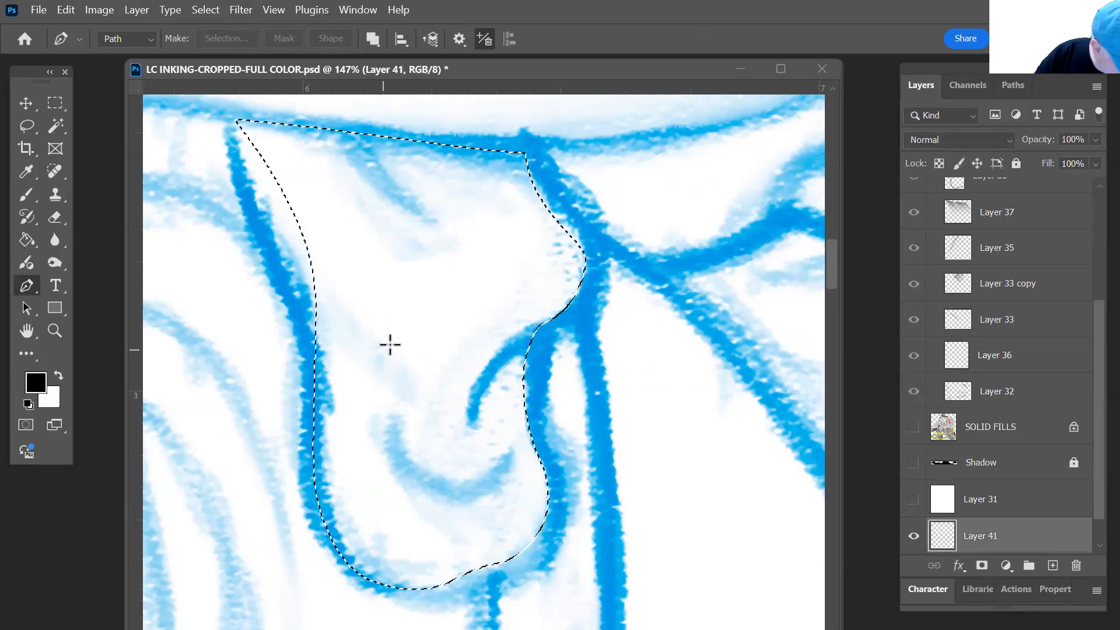
- Shade the selected ear's long side and bottom with a 90 px soft black brush at 20% opacity, and place the layer above the visible Layer 31
{"action": "key", "text": "b"}
{"action": "key", "text": "bracketright"}
{"action": "key", "text": "bracketright"}
{"action": "key", "text": "bracketright"}
{"action": "key", "text": "bracketright"}
{"action": "key", "text": "bracketright"}
{"action": "key", "text": "bracketright"}
{"action": "key", "text": "bracketright"}
{"action": "key", "text": "bracketright"}
{"action": "mouse_move", "coordinate": [239, 129]}
{"action": "left_mouse_down"}
{"action": "mouse_move", "coordinate": [291, 178]}
{"action": "mouse_move", "coordinate": [313, 264]}
{"action": "mouse_move", "coordinate": [304, 455]}
{"action": "mouse_move", "coordinate": [323, 532]}
{"action": "mouse_move", "coordinate": [394, 582]}
{"action": "mouse_move", "coordinate": [547, 564]}
{"action": "mouse_move", "coordinate": [575, 547]}
{"action": "mouse_move", "coordinate": [473, 588]}
{"action": "mouse_move", "coordinate": [339, 554]}
{"action": "mouse_move", "coordinate": [298, 442]}
{"action": "mouse_move", "coordinate": [300, 293]}
{"action": "mouse_move", "coordinate": [281, 195]}
{"action": "mouse_move", "coordinate": [208, 132]}
{"action": "left_mouse_up"}
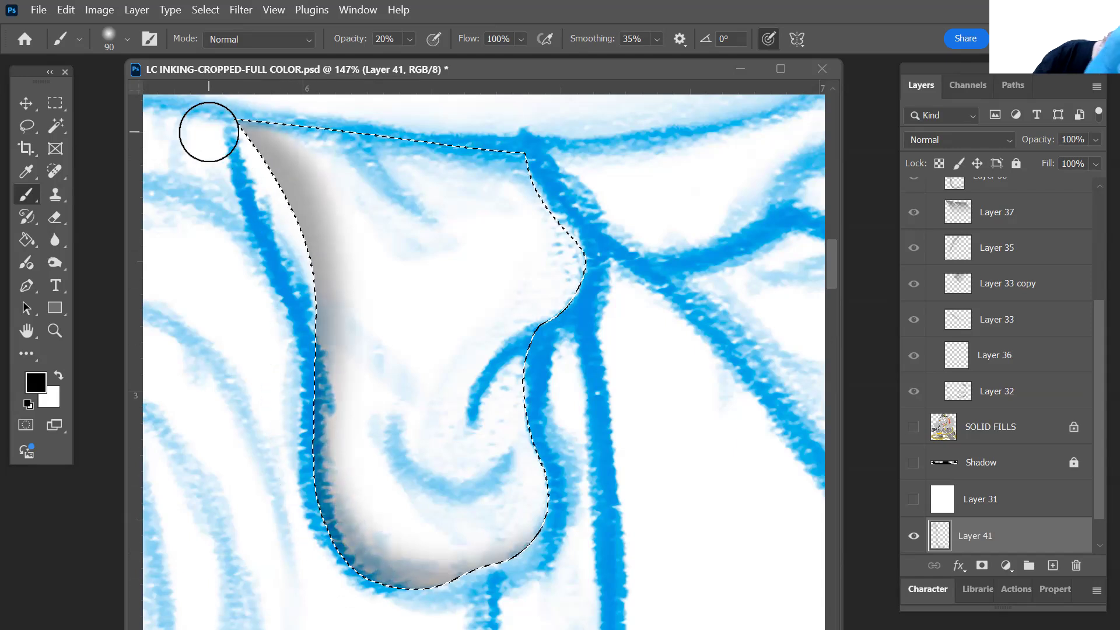
{"action": "left_click", "coordinate": [913, 500]}
{"action": "mouse_move", "coordinate": [945, 535]}
{"action": "left_mouse_down"}
{"action": "mouse_move", "coordinate": [950, 503]}
{"action": "mouse_move", "coordinate": [961, 499]}
{"action": "left_mouse_up"}
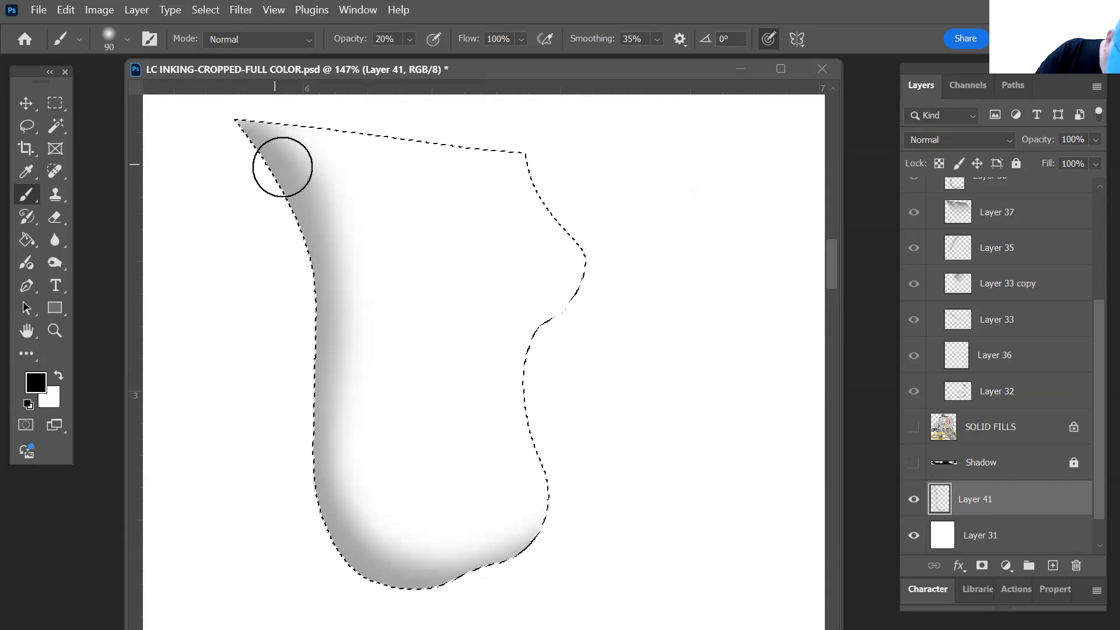
- Spread a broad, faint shadow inward from the ear's long side on Layer 41, enlarging the soft brush to 400 px
{"action": "key", "text": "bracketright"}
{"action": "key", "text": "bracketright"}
{"action": "key", "text": "bracketright"}
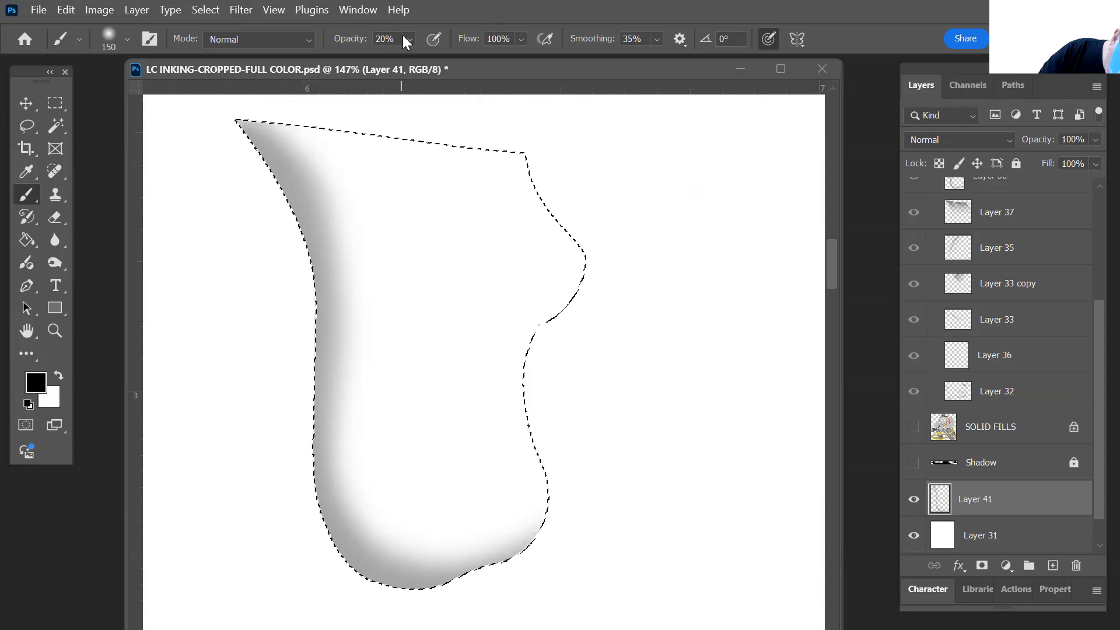
{"action": "key", "text": "bracketright"}
{"action": "key", "text": "bracketright"}
{"action": "key", "text": "bracketright"}
{"action": "mouse_move", "coordinate": [263, 188]}
{"action": "left_mouse_down"}
{"action": "mouse_move", "coordinate": [274, 312]}
{"action": "mouse_move", "coordinate": [244, 455]}
{"action": "mouse_move", "coordinate": [271, 293]}
{"action": "mouse_move", "coordinate": [234, 201]}
{"action": "mouse_move", "coordinate": [198, 194]}
{"action": "left_mouse_up"}
{"action": "key", "text": "bracketright"}
{"action": "key", "text": "bracketright"}
{"action": "mouse_move", "coordinate": [202, 232]}
{"action": "left_mouse_down"}
{"action": "mouse_move", "coordinate": [195, 438]}
{"action": "mouse_move", "coordinate": [215, 555]}
{"action": "left_mouse_up"}
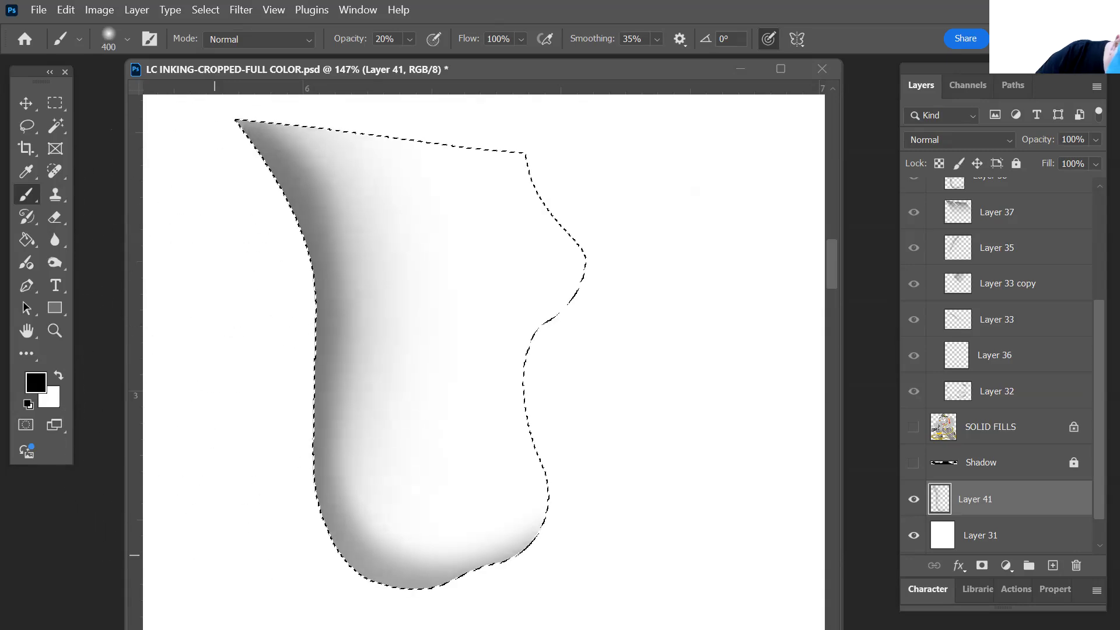
- Darken the ear's long side and bottom corner along the selection edge with 50 and 70 px soft black strokes
{"action": "key", "text": "bracketleft"}
{"action": "key", "text": "bracketleft"}
{"action": "key", "text": "bracketleft"}
{"action": "key", "text": "bracketleft"}
{"action": "key", "text": "bracketleft"}
{"action": "key", "text": "bracketleft"}
{"action": "key", "text": "bracketleft"}
{"action": "key", "text": "bracketleft"}
{"action": "key", "text": "bracketleft"}
{"action": "key", "text": "bracketleft"}
{"action": "key", "text": "bracketleft"}
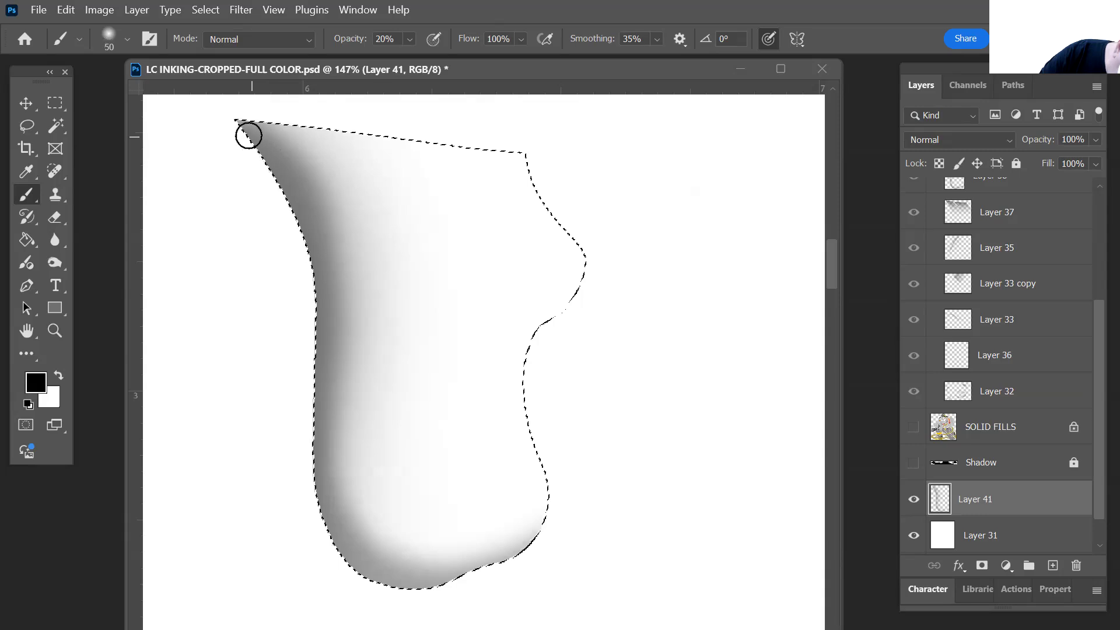
{"action": "mouse_move", "coordinate": [232, 120]}
{"action": "left_mouse_down"}
{"action": "mouse_move", "coordinate": [286, 192]}
{"action": "mouse_move", "coordinate": [313, 274]}
{"action": "mouse_move", "coordinate": [299, 516]}
{"action": "left_mouse_up"}
{"action": "key", "text": "bracketright"}
{"action": "key", "text": "bracketright"}
{"action": "key", "text": "bracketright"}
{"action": "key", "text": "bracketright"}
{"action": "key", "text": "bracketright"}
{"action": "mouse_move", "coordinate": [233, 130]}
{"action": "left_mouse_down"}
{"action": "mouse_move", "coordinate": [274, 177]}
{"action": "mouse_move", "coordinate": [308, 281]}
{"action": "mouse_move", "coordinate": [301, 483]}
{"action": "mouse_move", "coordinate": [332, 586]}
{"action": "mouse_move", "coordinate": [325, 572]}
{"action": "mouse_move", "coordinate": [460, 598]}
{"action": "mouse_move", "coordinate": [495, 591]}
{"action": "mouse_move", "coordinate": [340, 582]}
{"action": "left_mouse_up"}
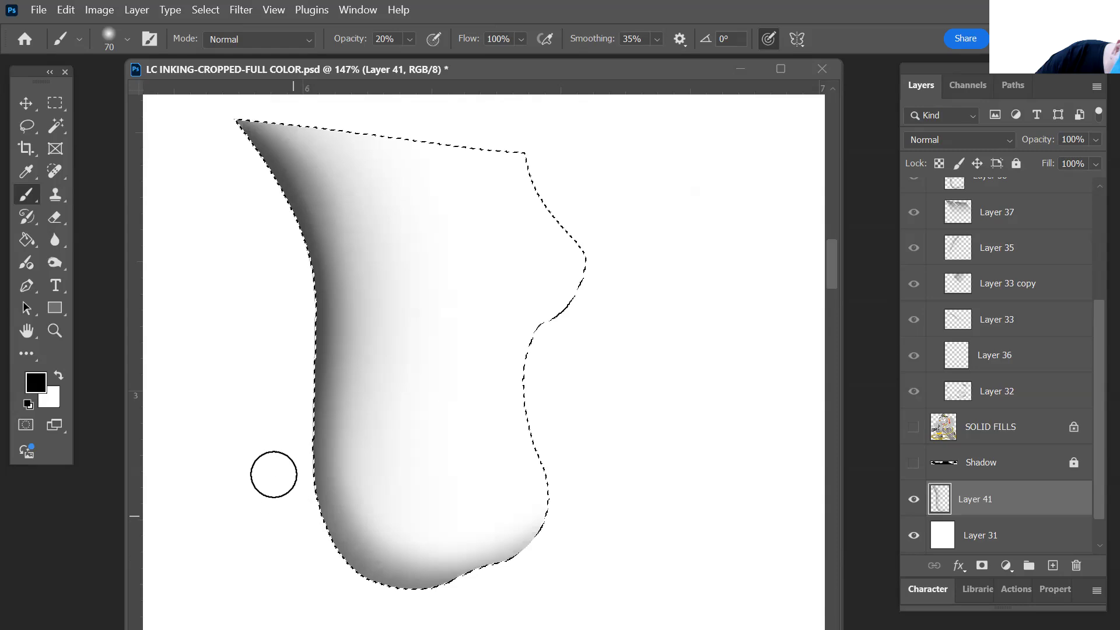
- Deselect the ear and put Layer 41 in a group, and delete that group with its contents
{"action": "key", "text": "ctrl+g"}
{"action": "key", "text": "ctrl+d"}
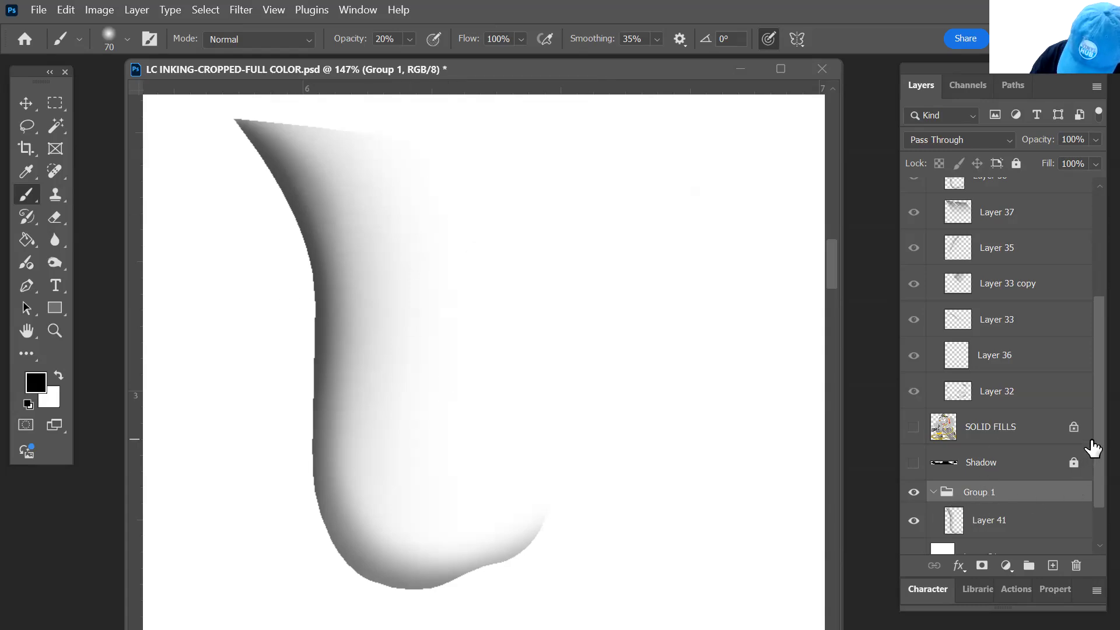
{"action": "scroll", "coordinate": [1092, 448], "scroll_direction": "down", "scroll_amount": 2}
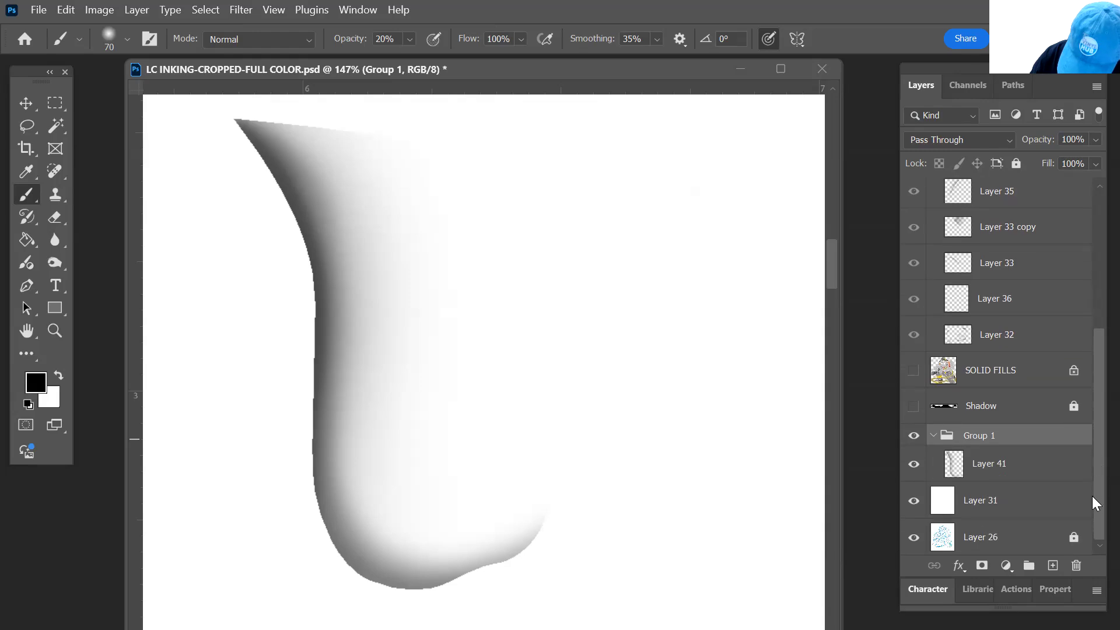
{"action": "left_click", "coordinate": [933, 436]}
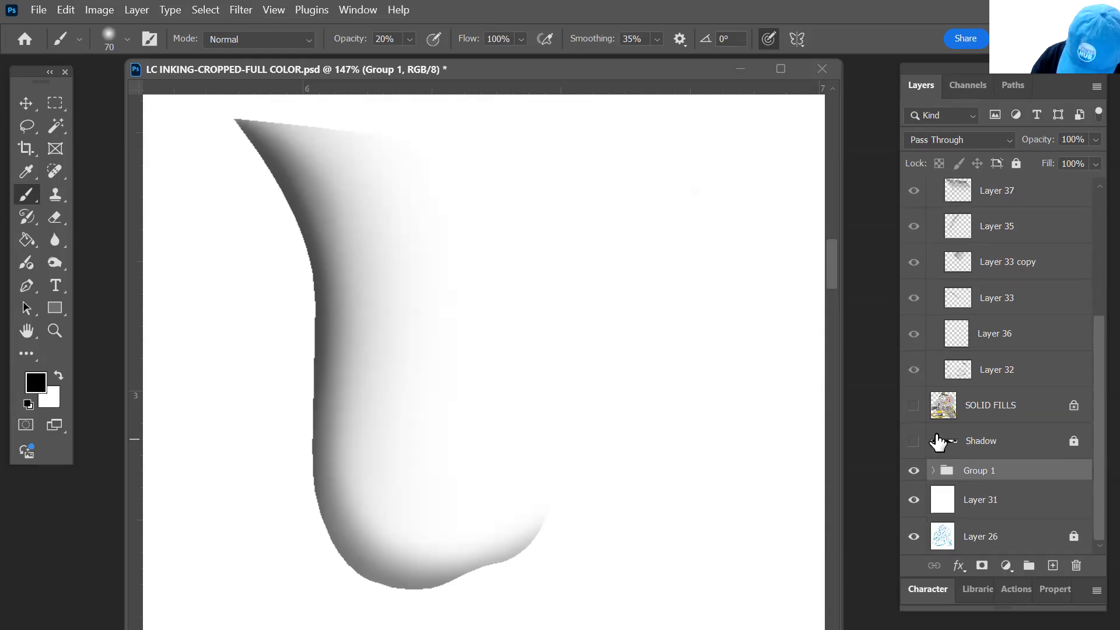
{"action": "left_click", "coordinate": [933, 472]}
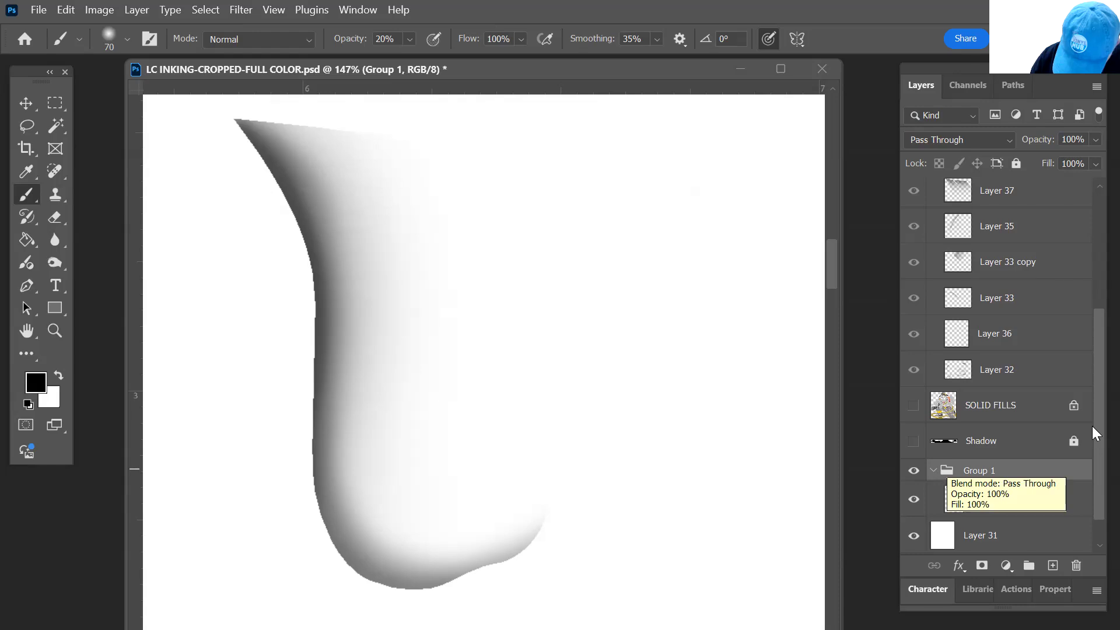
{"action": "scroll", "coordinate": [1091, 426], "scroll_direction": "down", "scroll_amount": 1}
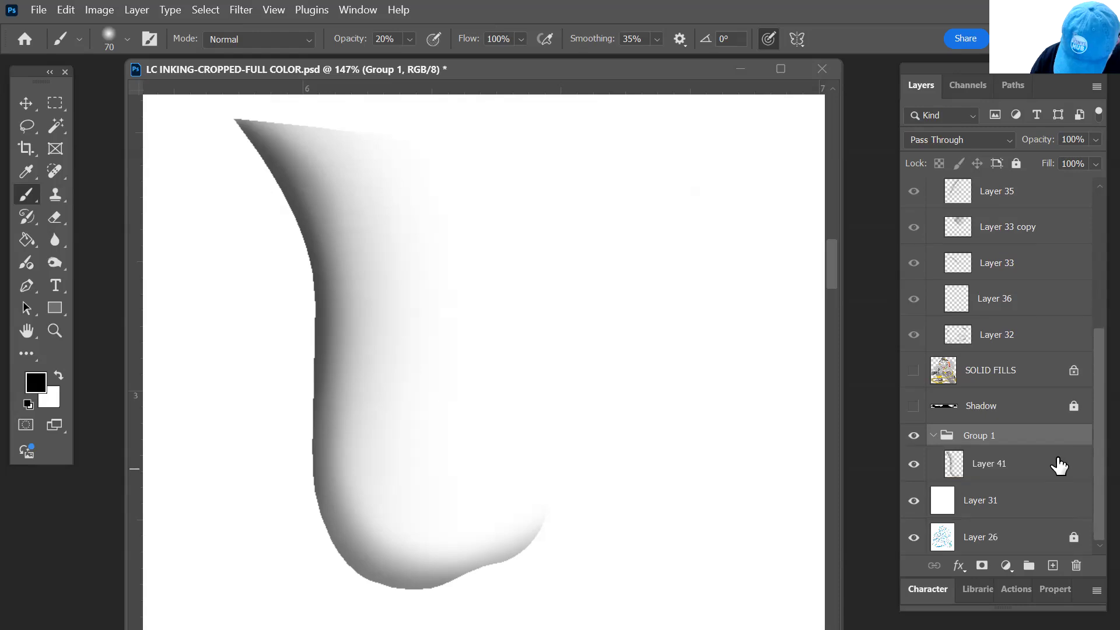
{"action": "left_click", "coordinate": [933, 435]}
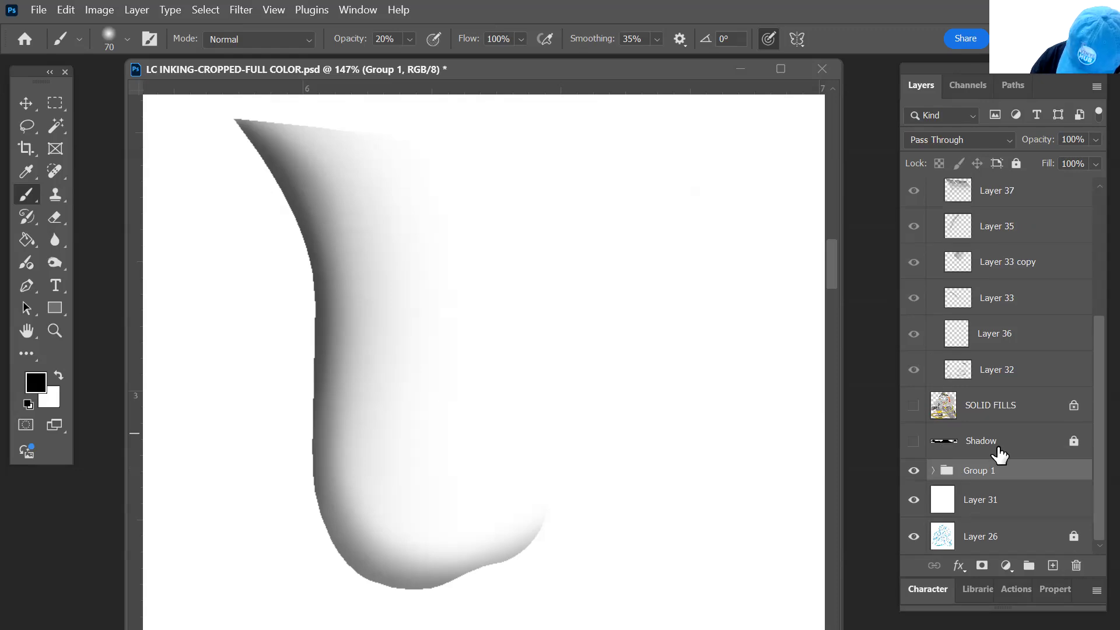
{"action": "key", "text": "Delete"}
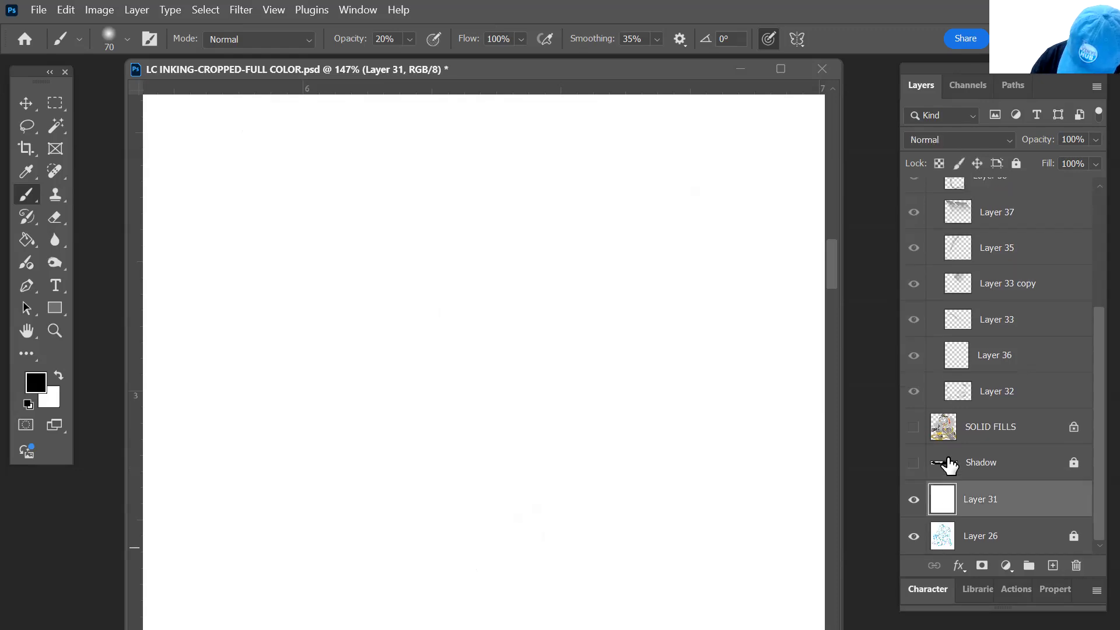
- Turn on visibility for the SOLID FILLS layer, the reNDERING group and the Layer 30 line art to show the whole bulldog
{"action": "left_click", "coordinate": [914, 429]}
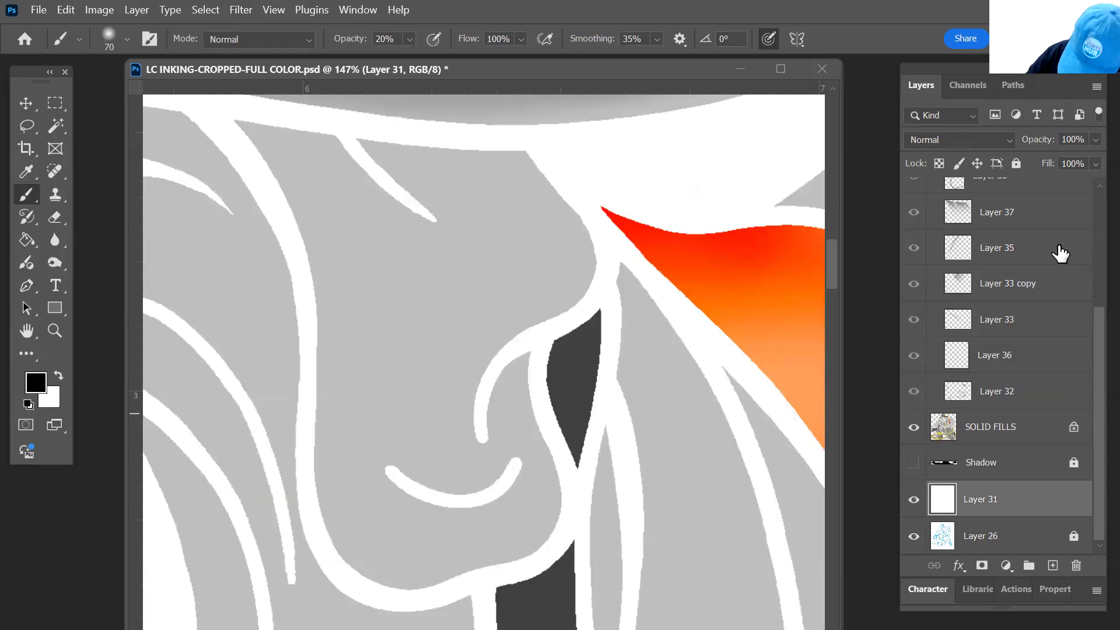
{"action": "scroll", "coordinate": [1092, 275], "scroll_direction": "up", "scroll_amount": 3}
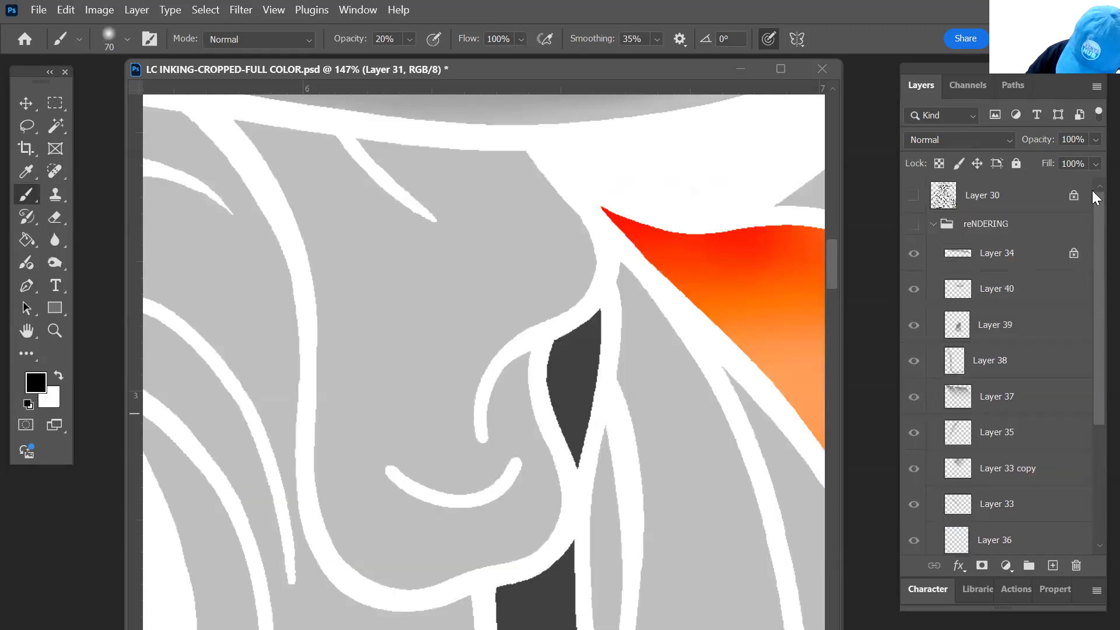
{"action": "left_click", "coordinate": [914, 226]}
{"action": "left_click", "coordinate": [913, 197]}
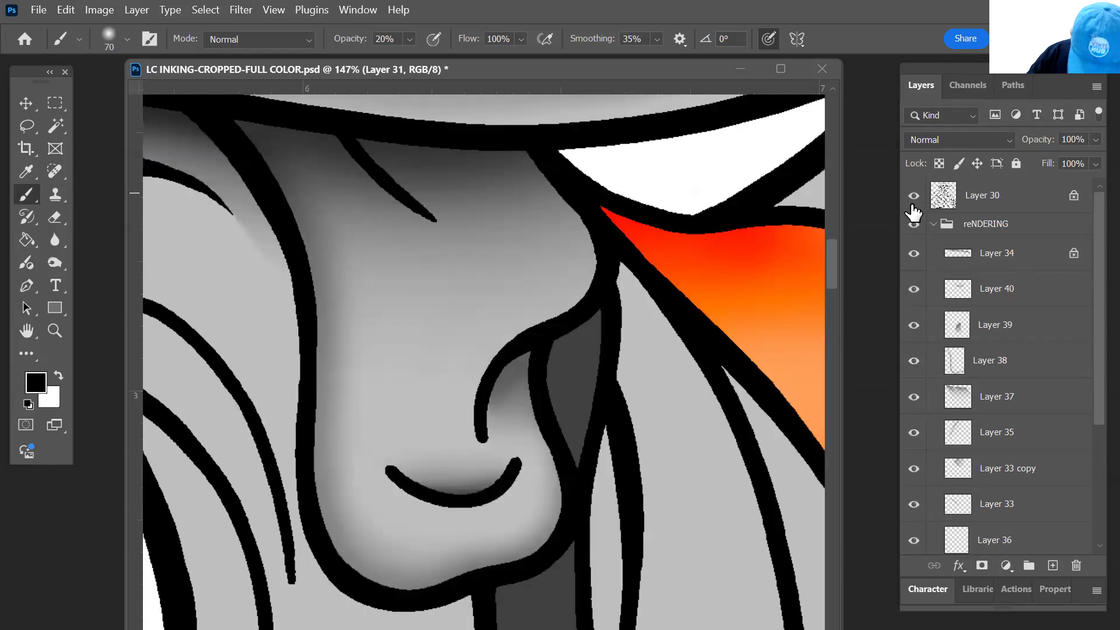
{"action": "key", "text": "alt+space"}
{"action": "left_click_drag", "start_coordinate": [529, 389], "coordinate": [503, 394]}
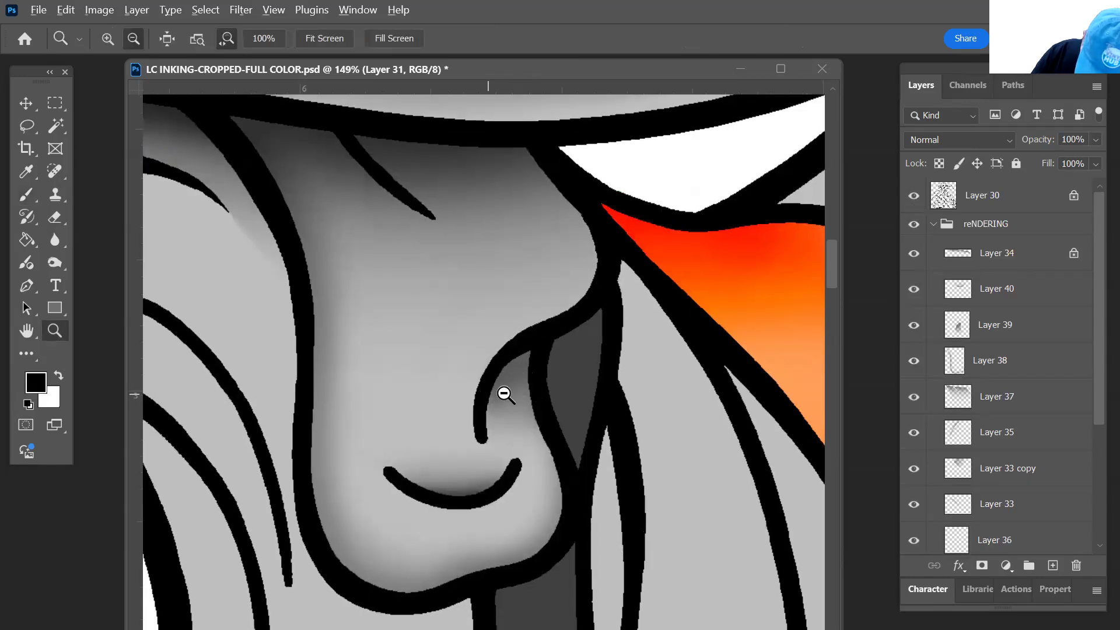
{"action": "left_click", "coordinate": [517, 392], "text": "alt"}
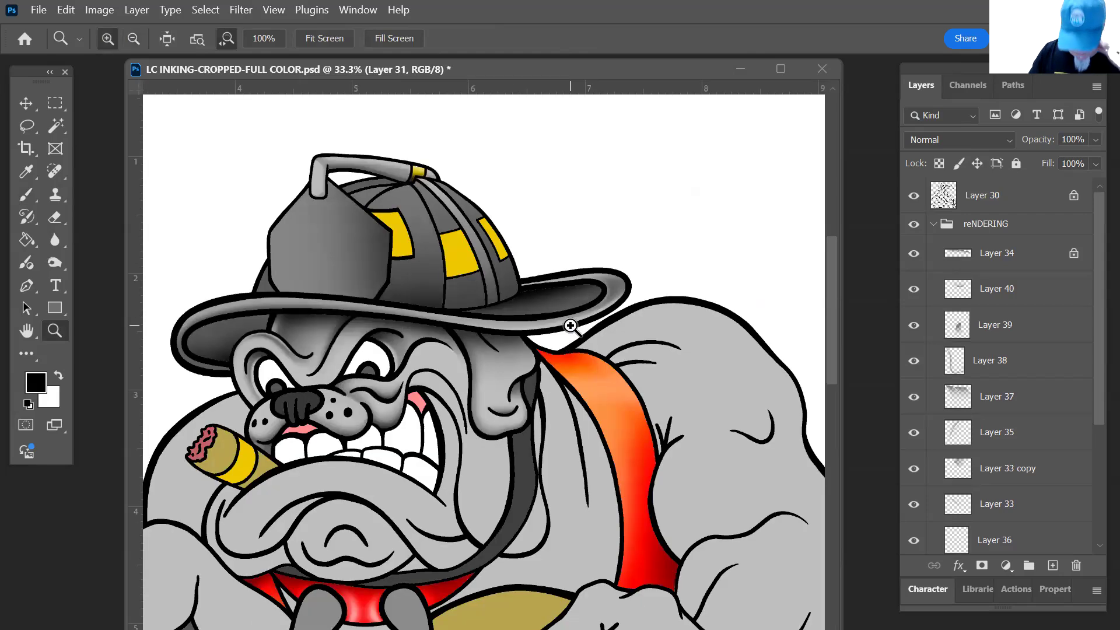
{"action": "key", "text": "alt"}
{"action": "left_click", "coordinate": [569, 488], "text": "alt"}
{"action": "left_click", "coordinate": [571, 514], "text": "alt"}
{"action": "left_click_drag", "start_coordinate": [575, 532], "coordinate": [552, 320]}
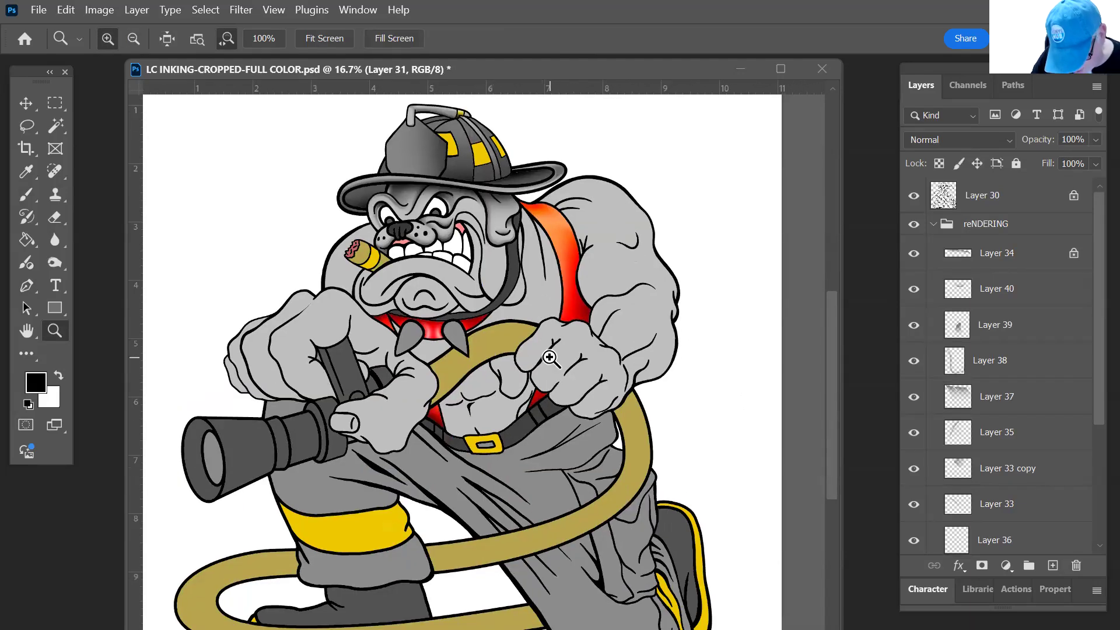
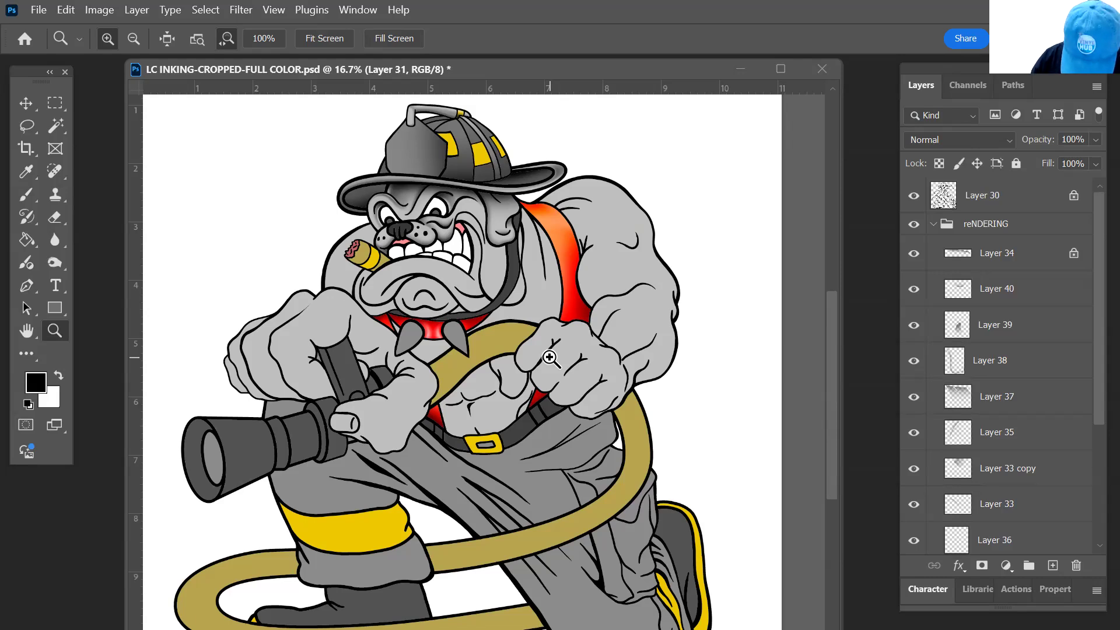
- Compare the bulldog with and without the reNDERING group's shading, and leave that group collapsed and hidden
{"action": "left_click", "coordinate": [946, 225]}
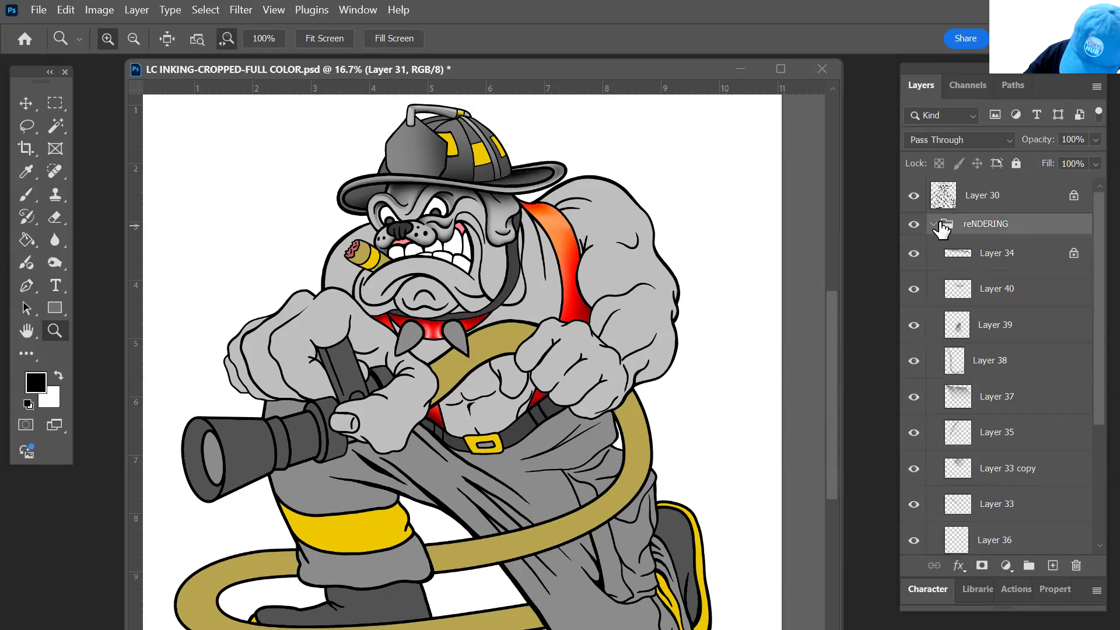
{"action": "left_click", "coordinate": [914, 226]}
{"action": "left_click", "coordinate": [914, 225]}
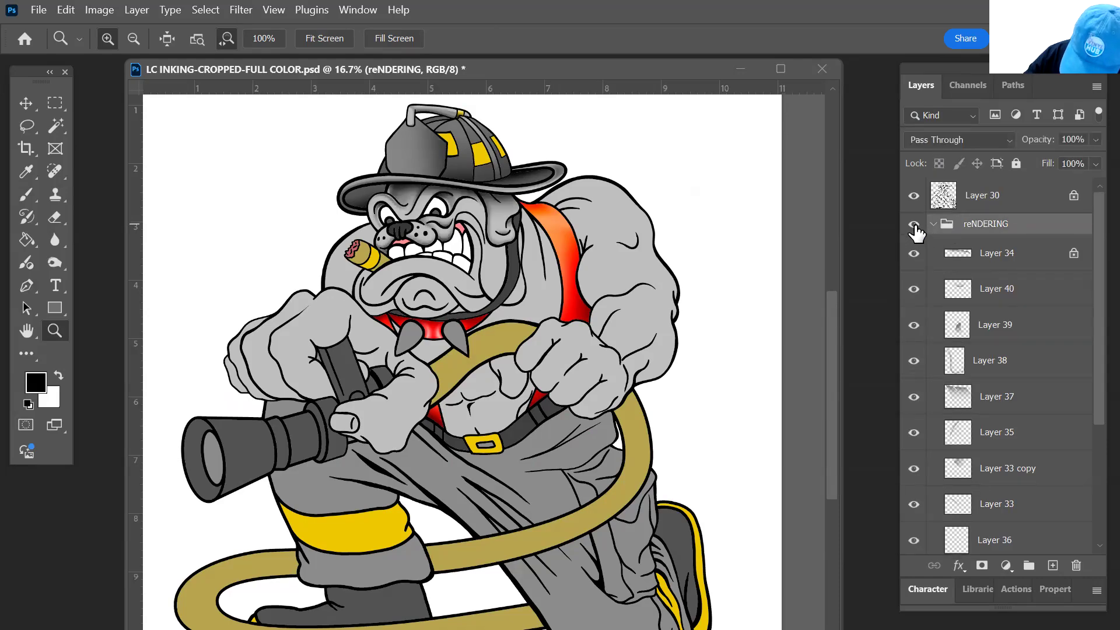
{"action": "left_click", "coordinate": [914, 226]}
{"action": "left_click", "coordinate": [914, 225]}
{"action": "left_click", "coordinate": [934, 224]}
{"action": "left_click", "coordinate": [914, 226]}
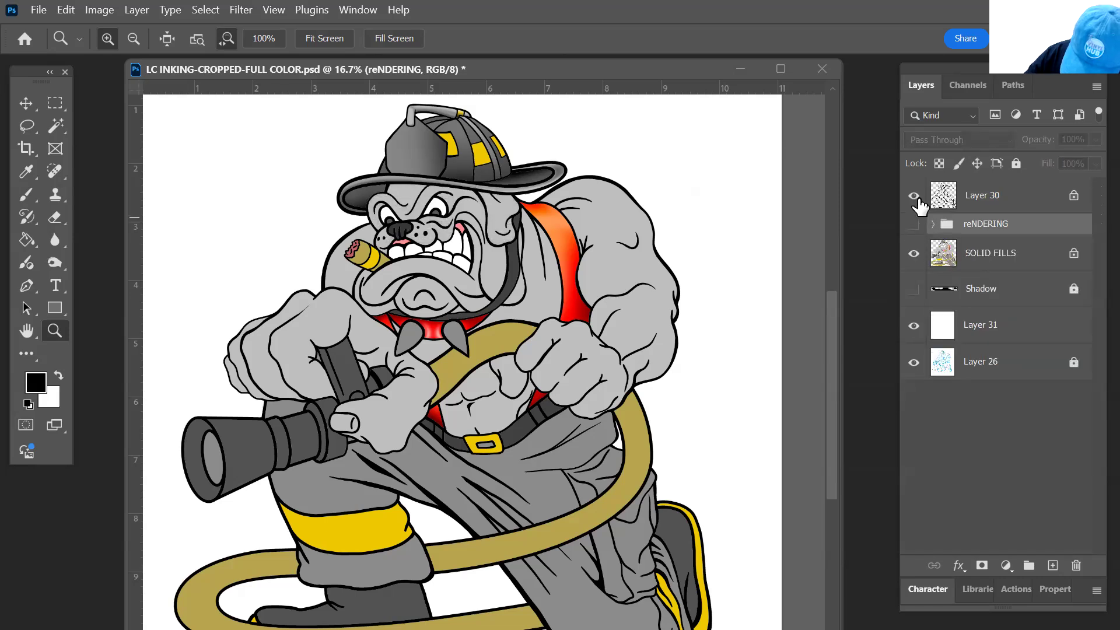
- Check the SOLID FILLS layer with Layer 30 hidden, and make the line art on Layer 30 visible and active again
{"action": "left_click", "coordinate": [914, 197]}
{"action": "left_click", "coordinate": [940, 256]}
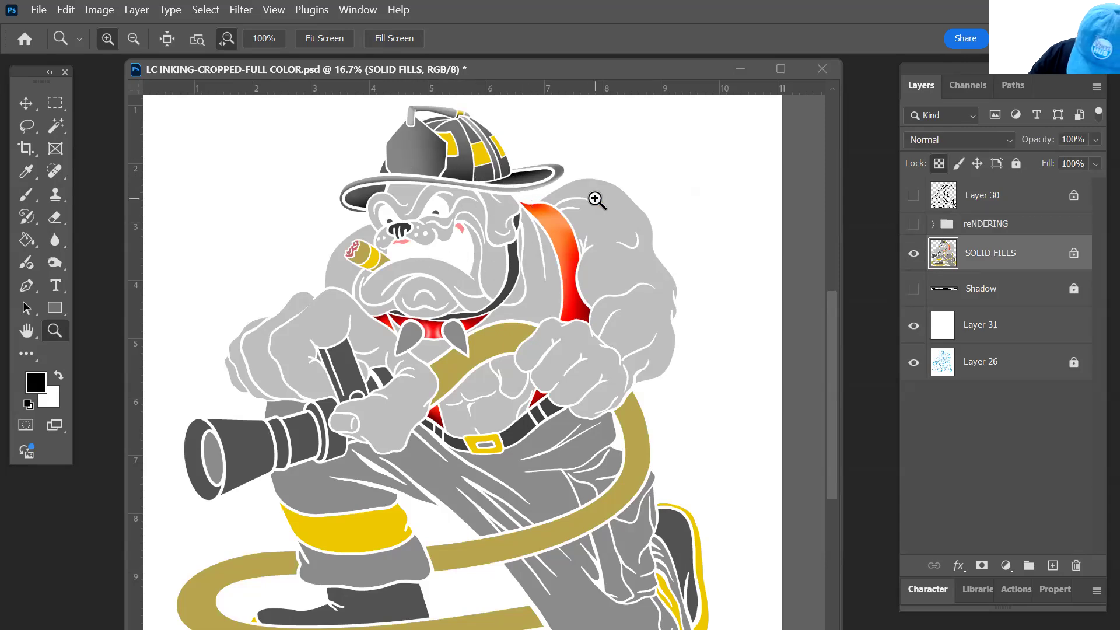
{"action": "left_click", "coordinate": [913, 195]}
{"action": "left_click", "coordinate": [942, 193]}
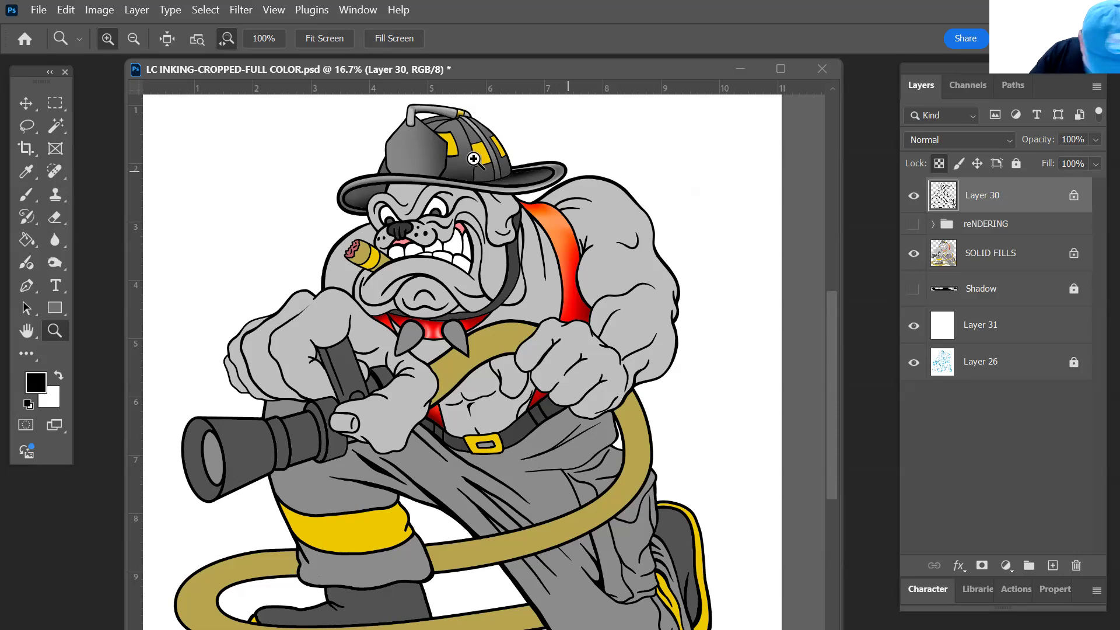
- Select the helmet's grey crown panels, ribs, handle, front shield and brim with the Magic Wand, leaving out the yellow patches
{"action": "key", "text": "x"}
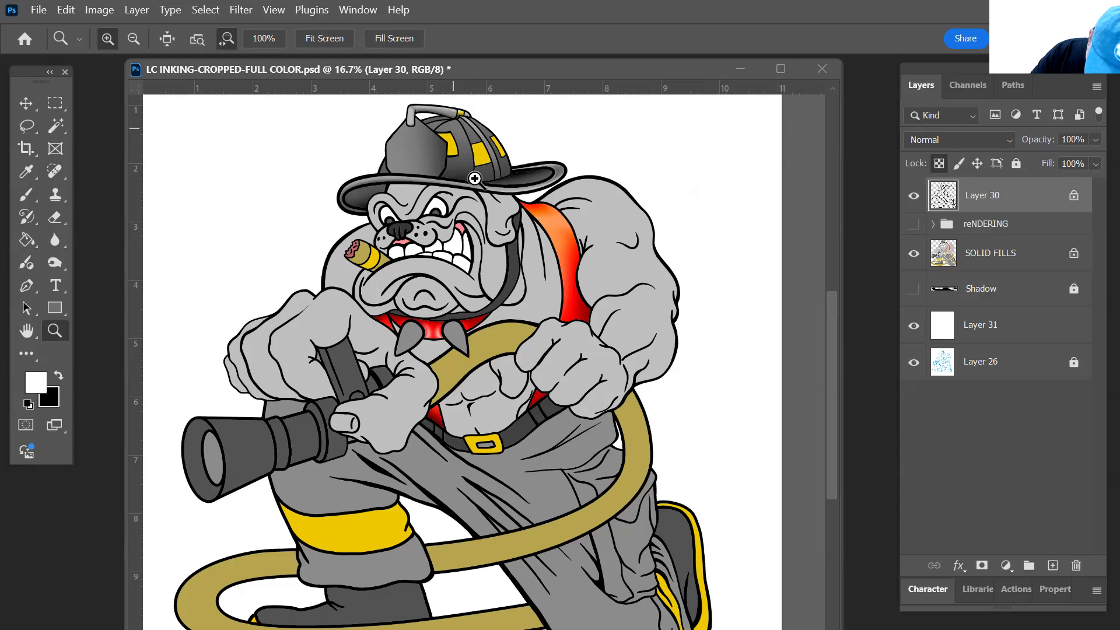
{"action": "left_click", "coordinate": [450, 130]}
{"action": "key", "text": "w"}
{"action": "left_click", "coordinate": [580, 248]}
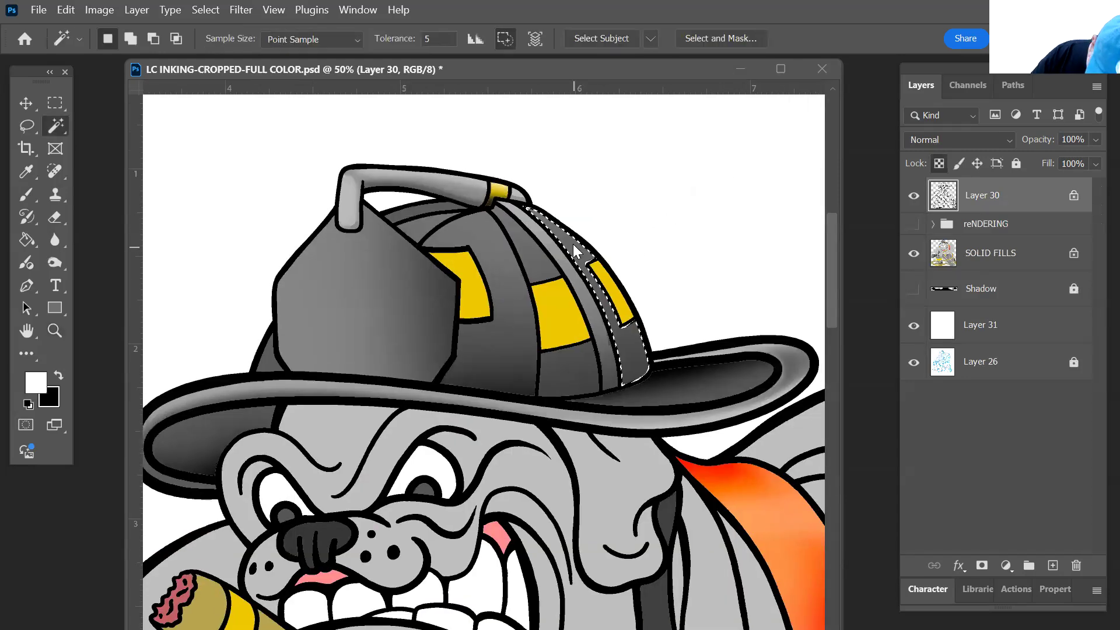
{"action": "left_click", "coordinate": [533, 252], "text": "shift"}
{"action": "left_click", "coordinate": [553, 250], "text": "shift"}
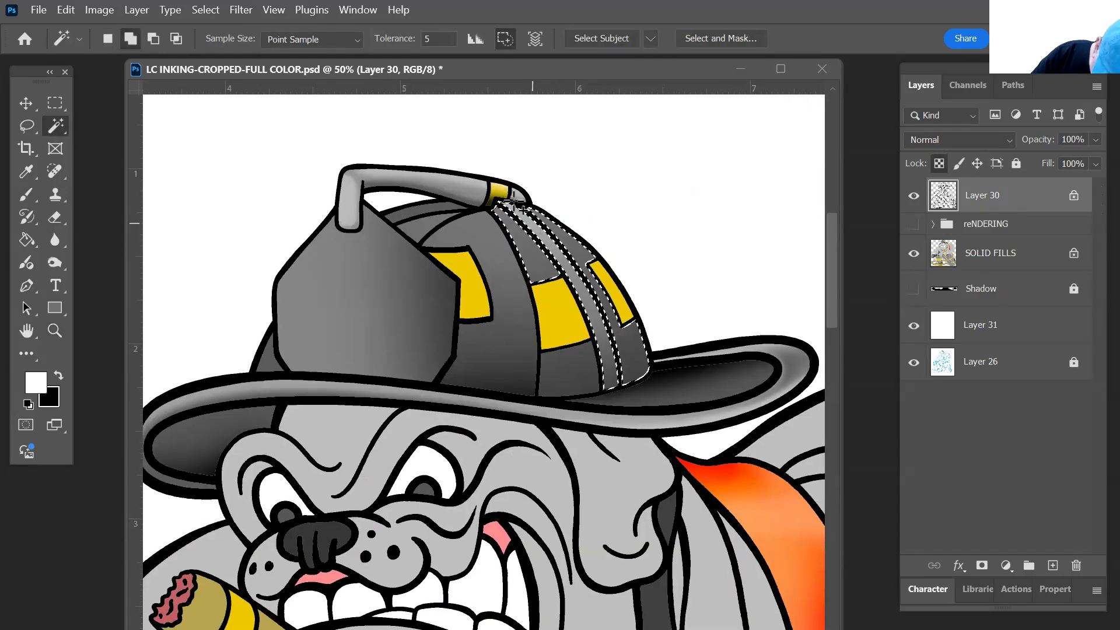
{"action": "left_click", "coordinate": [516, 193], "text": "shift"}
{"action": "left_click", "coordinate": [460, 183], "text": "shift"}
{"action": "left_click", "coordinate": [420, 213], "text": "shift"}
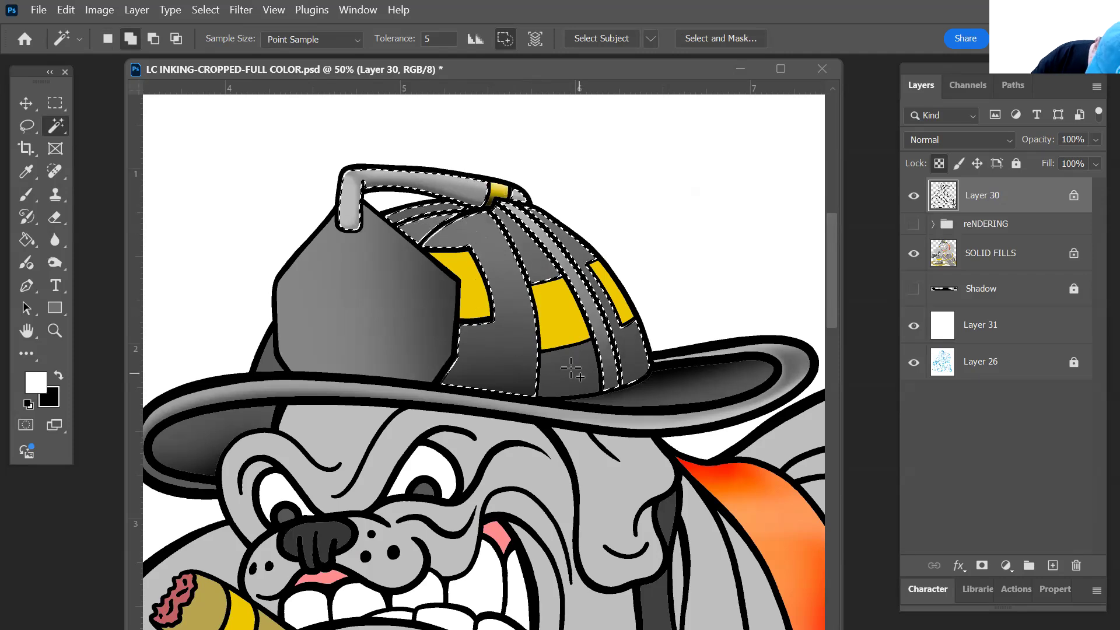
{"action": "left_click", "coordinate": [378, 366]}
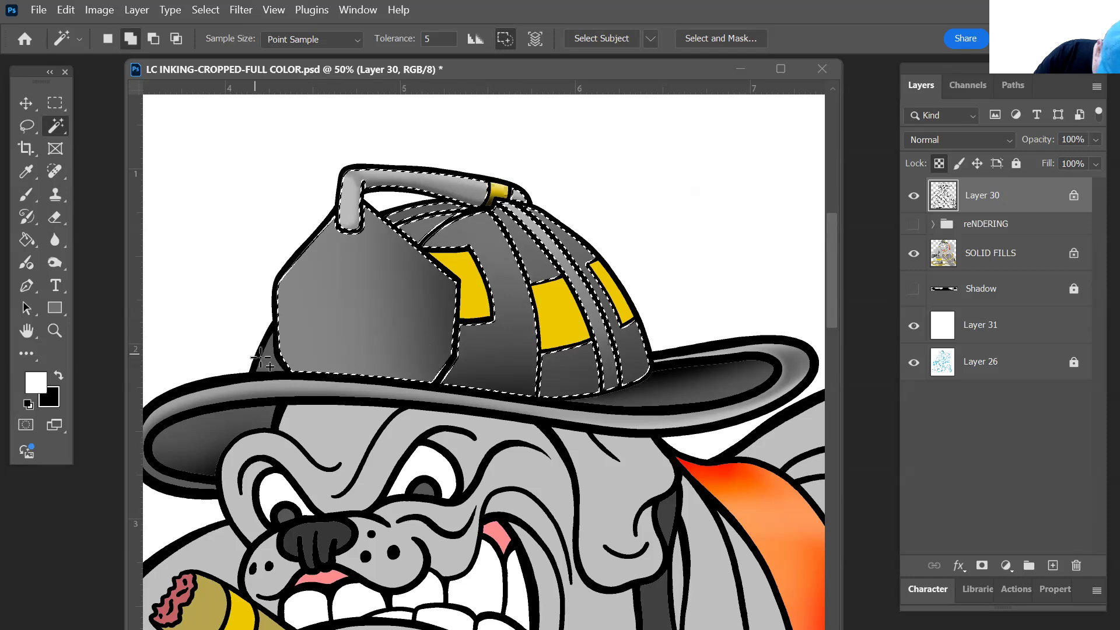
{"action": "left_click", "coordinate": [272, 389]}
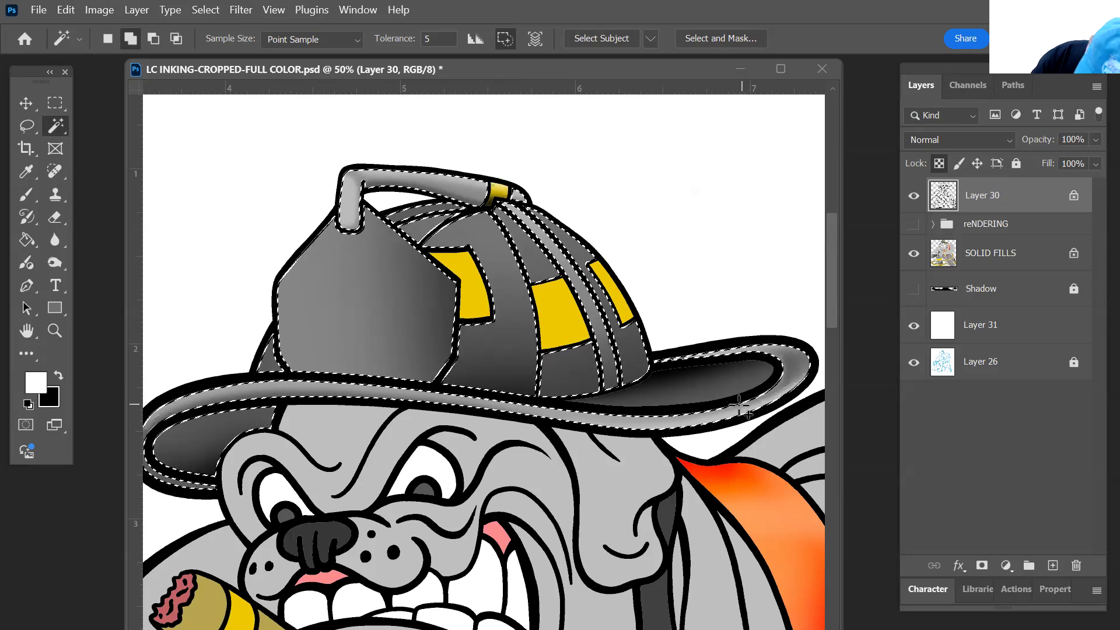
{"action": "left_click", "coordinate": [709, 387]}
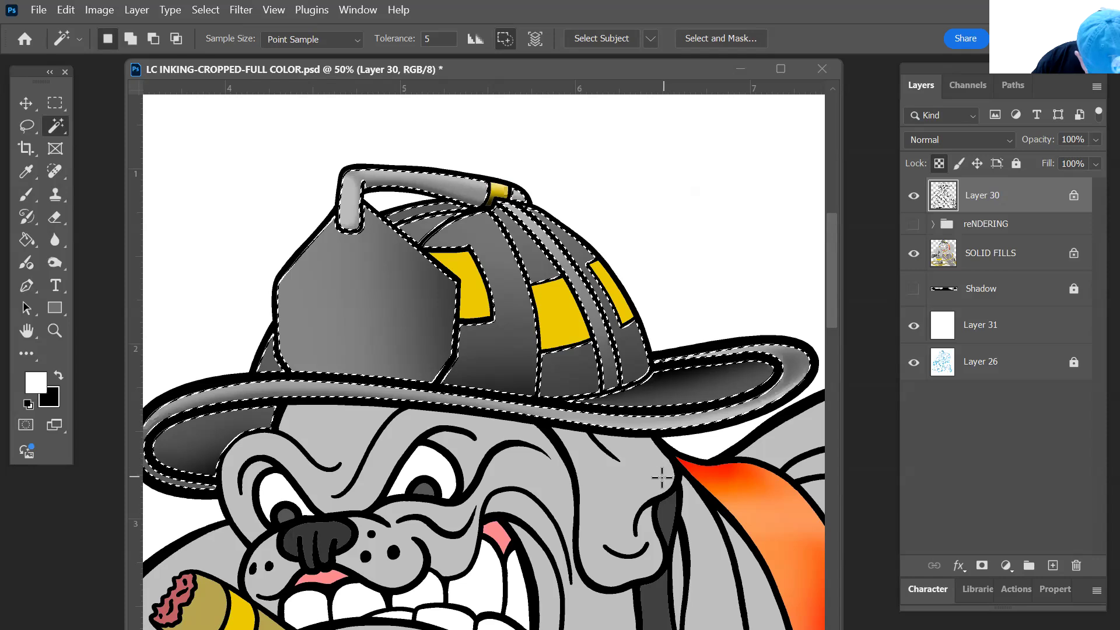
- Create a new alpha channel for the helmet selection, filling the selected shapes with black and deselecting them
{"action": "key", "text": "z"}
{"action": "left_click", "coordinate": [674, 503], "text": "alt"}
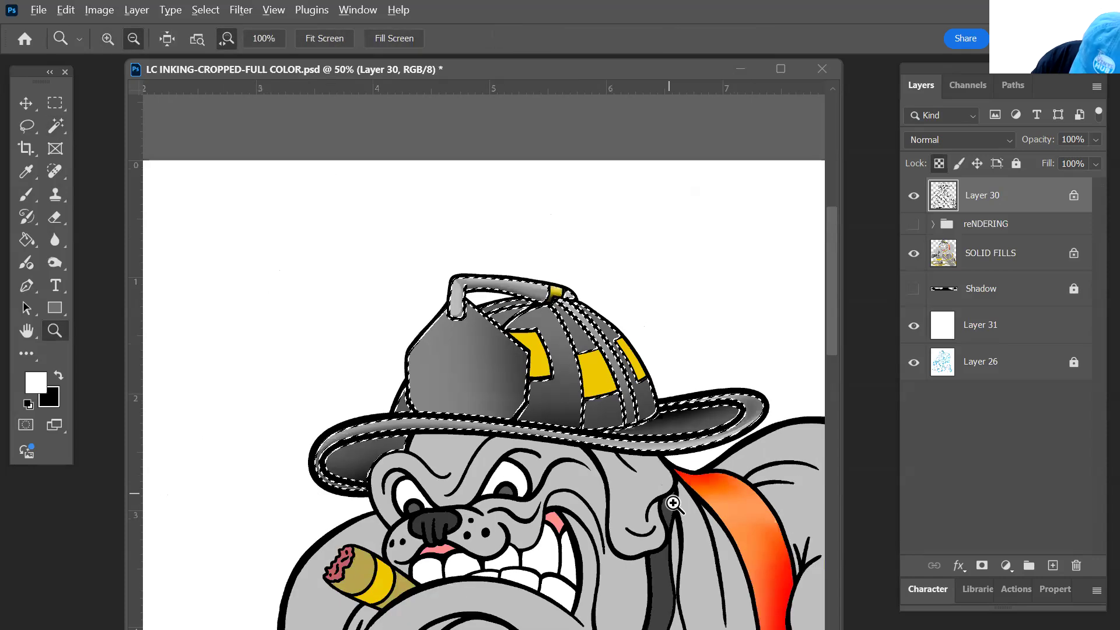
{"action": "left_click", "coordinate": [611, 334], "text": "alt"}
{"action": "left_click", "coordinate": [612, 335], "text": "alt"}
{"action": "left_click_drag", "start_coordinate": [550, 261], "coordinate": [515, 277]}
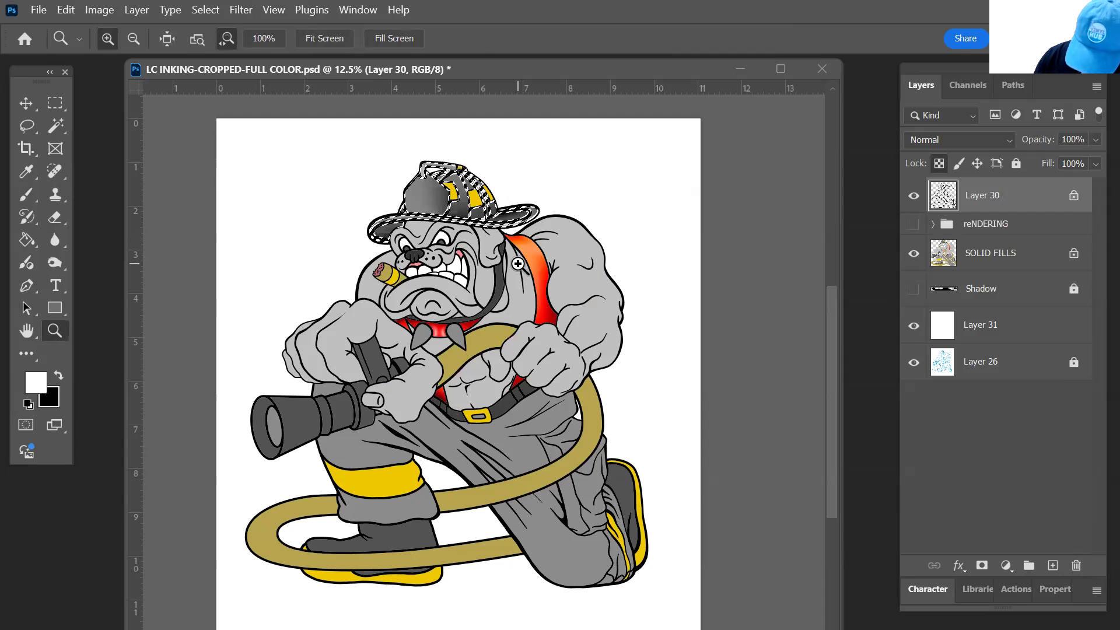
{"action": "left_click", "coordinate": [969, 83]}
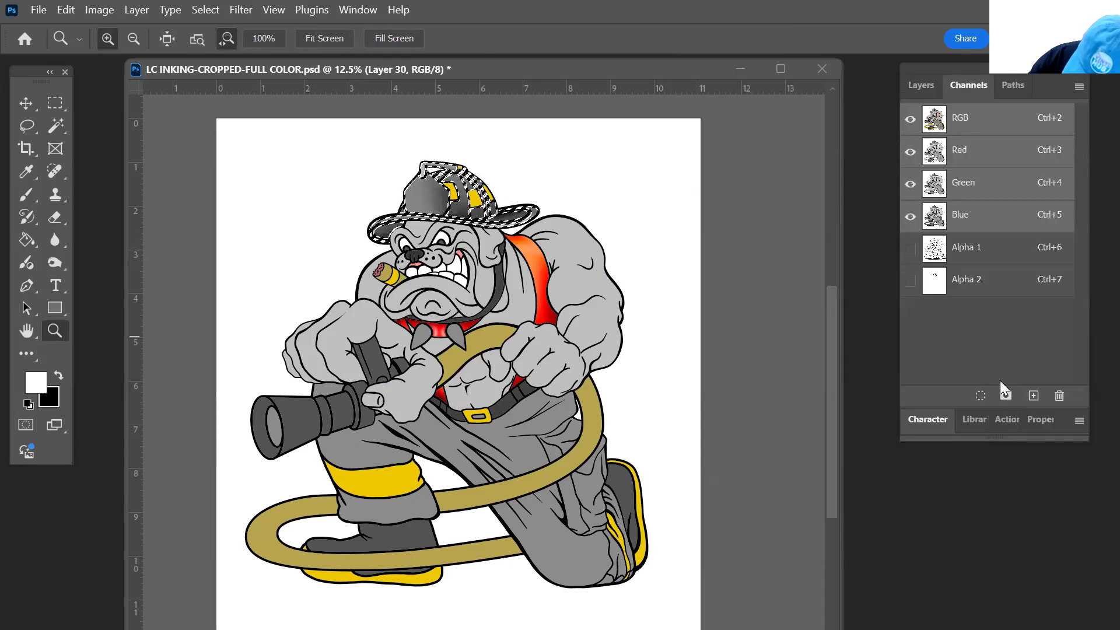
{"action": "left_click", "coordinate": [1005, 395]}
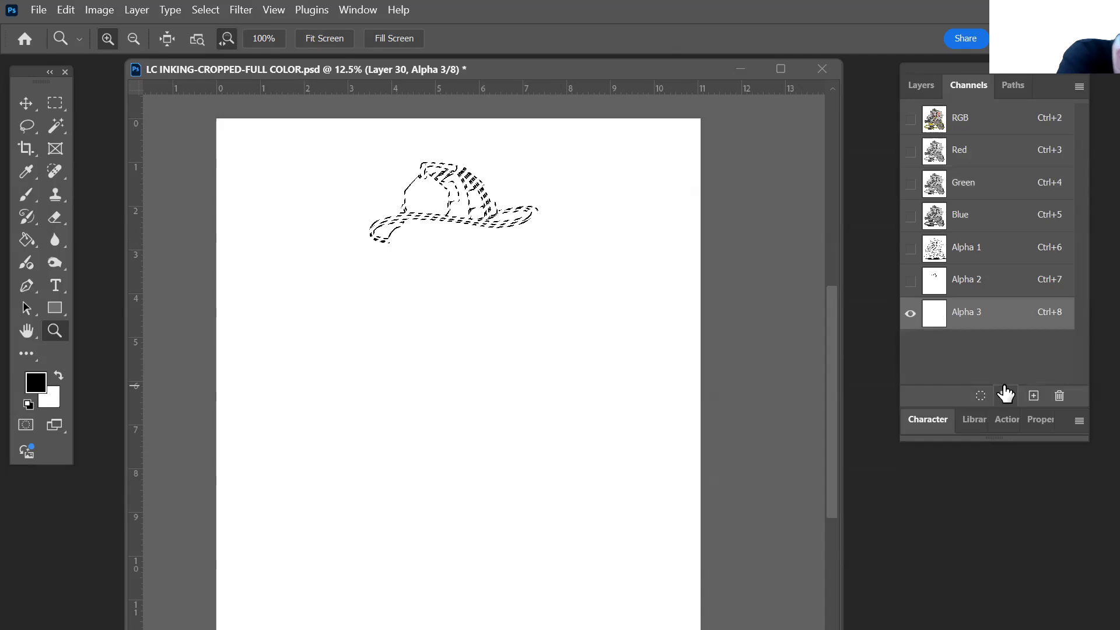
{"action": "key", "text": "alt+BackSpace"}
{"action": "key", "text": "ctrl+d"}
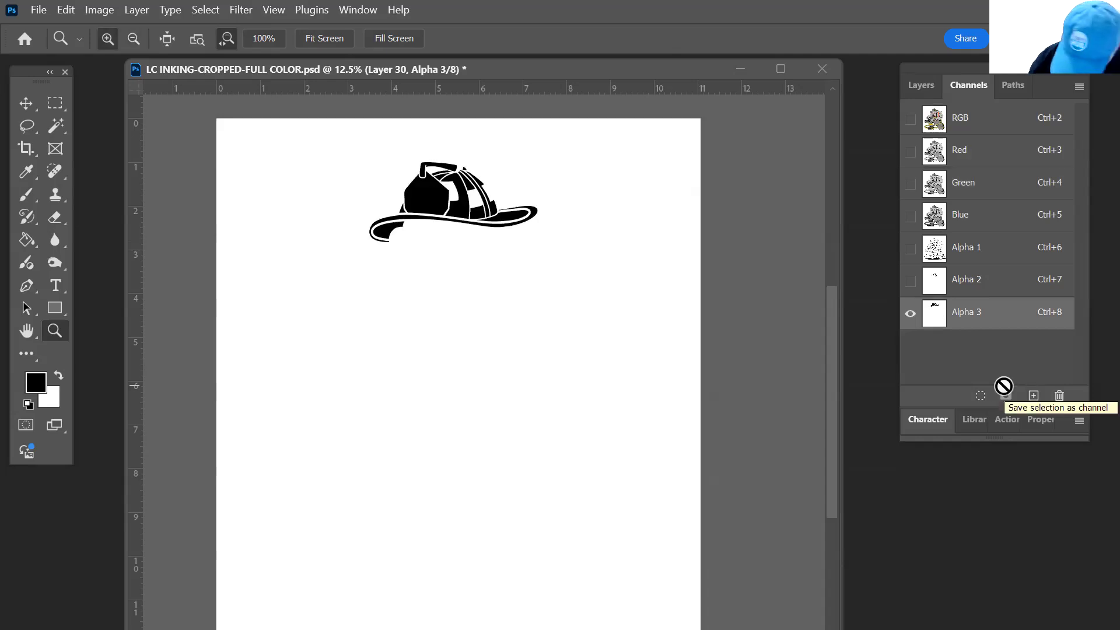
- Load the helmet's alpha channel as a selection, and make SOLID FILLS the active layer in RGB view with Layer 30 hidden
{"action": "left_click", "coordinate": [934, 315], "text": "ctrl"}
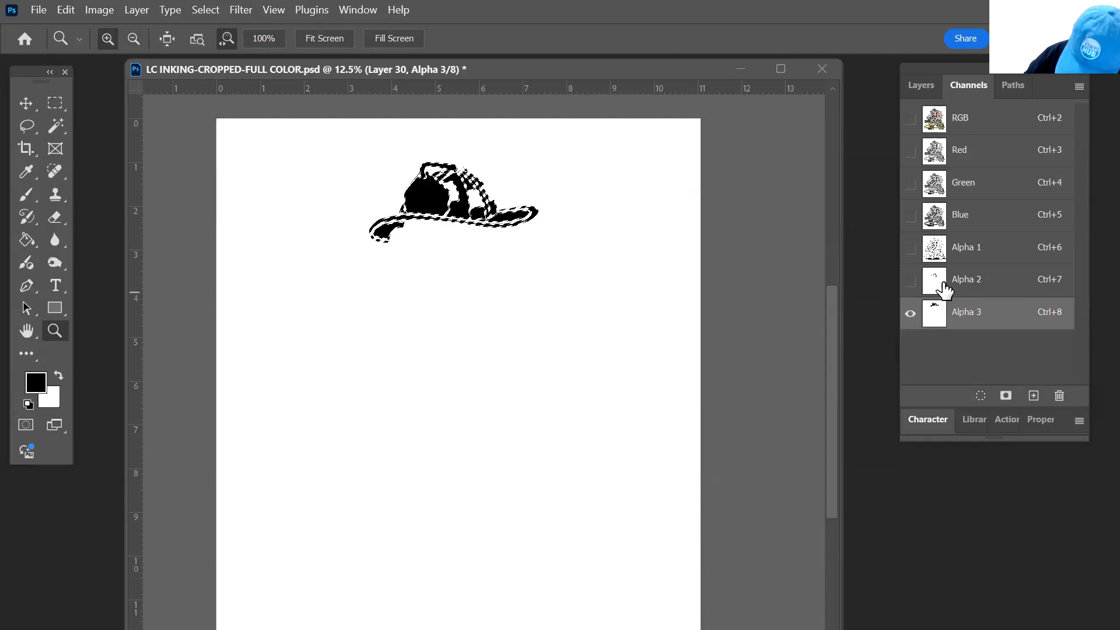
{"action": "left_click", "coordinate": [933, 256]}
{"action": "key", "text": "x"}
{"action": "left_click", "coordinate": [933, 117]}
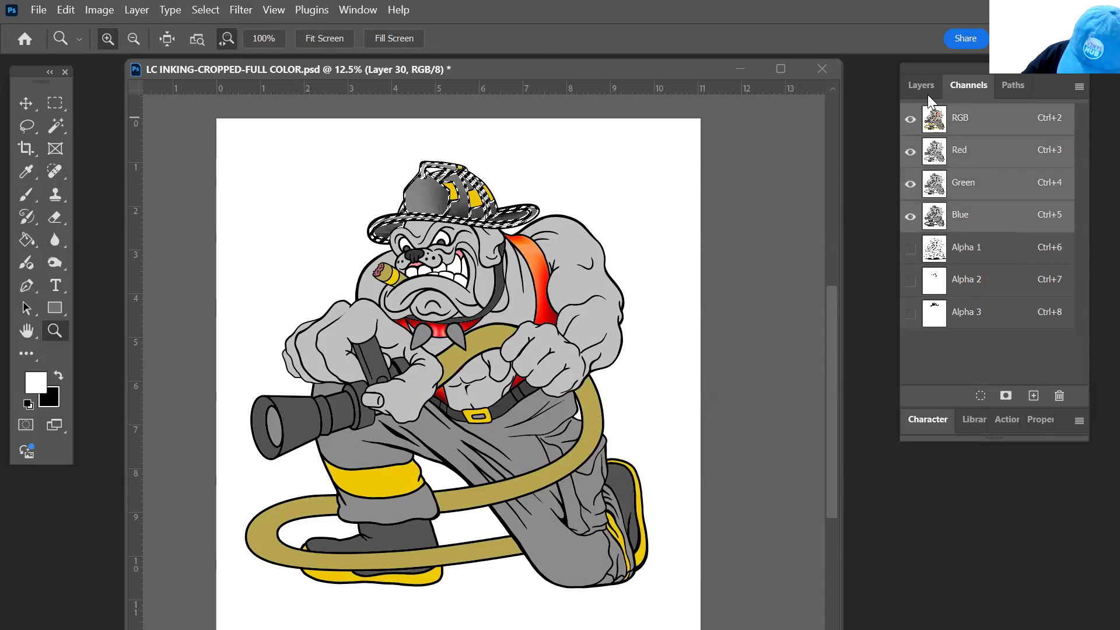
{"action": "left_click", "coordinate": [922, 85]}
{"action": "left_click", "coordinate": [956, 252]}
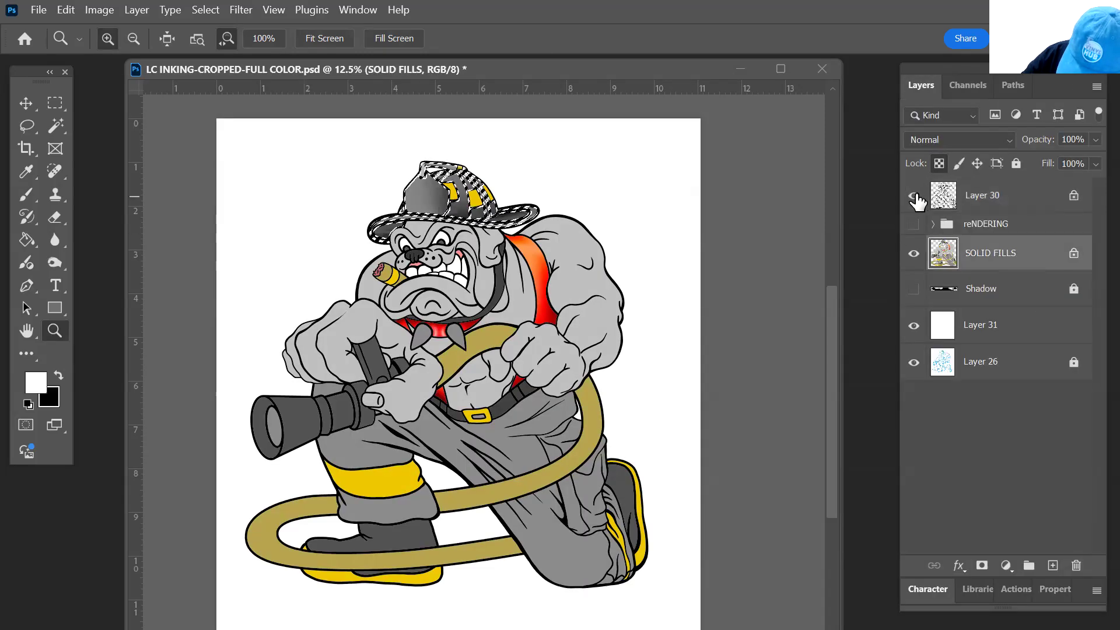
{"action": "left_click", "coordinate": [913, 195]}
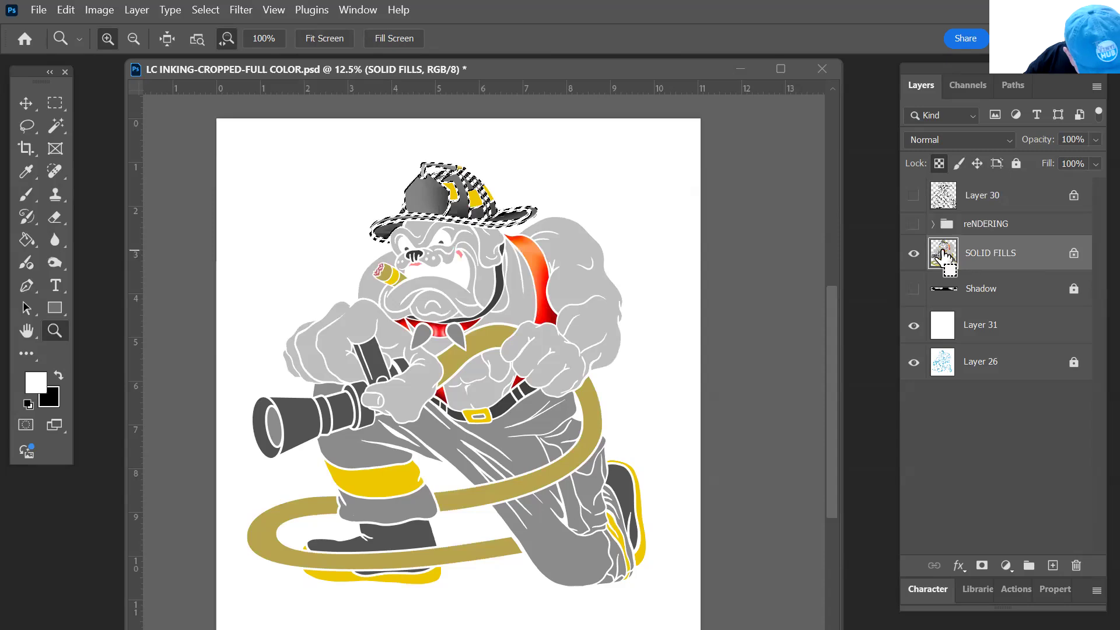
- Copy the selected helmet fills from SOLID FILLS into another new alpha channel, and deselect
{"action": "left_click", "coordinate": [968, 85]}
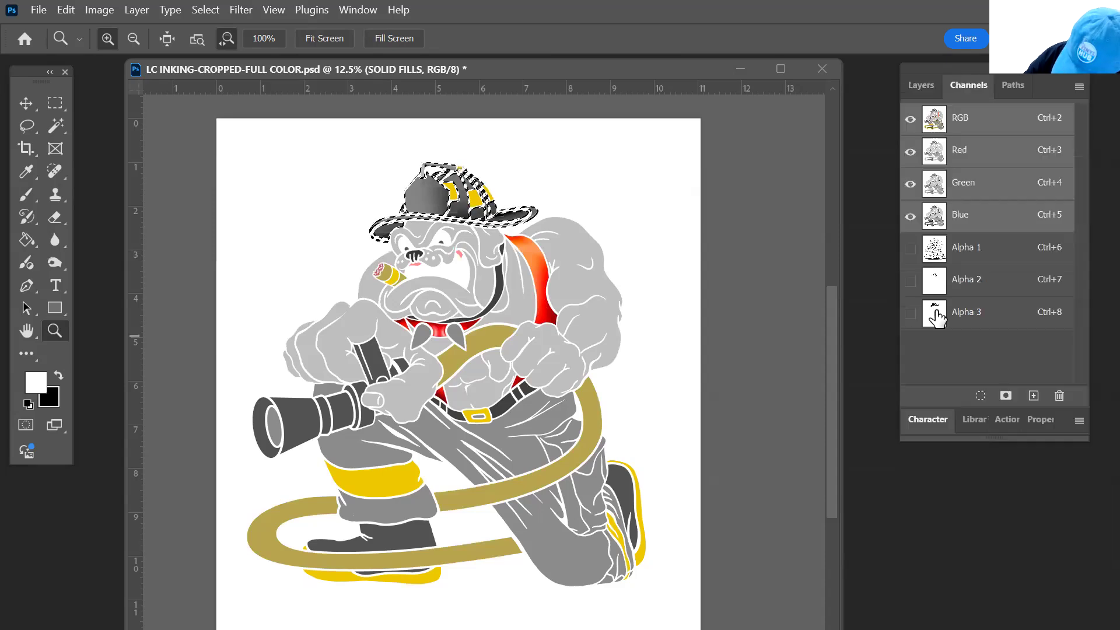
{"action": "left_click", "coordinate": [1033, 397]}
{"action": "left_click", "coordinate": [1033, 398]}
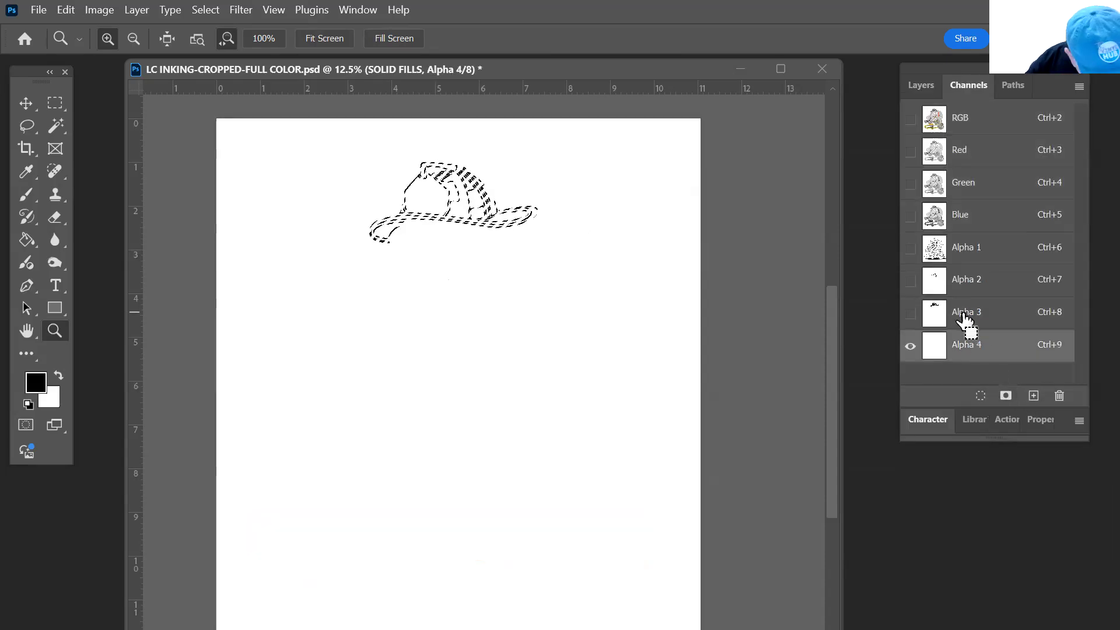
{"action": "key", "text": "ctrl+v"}
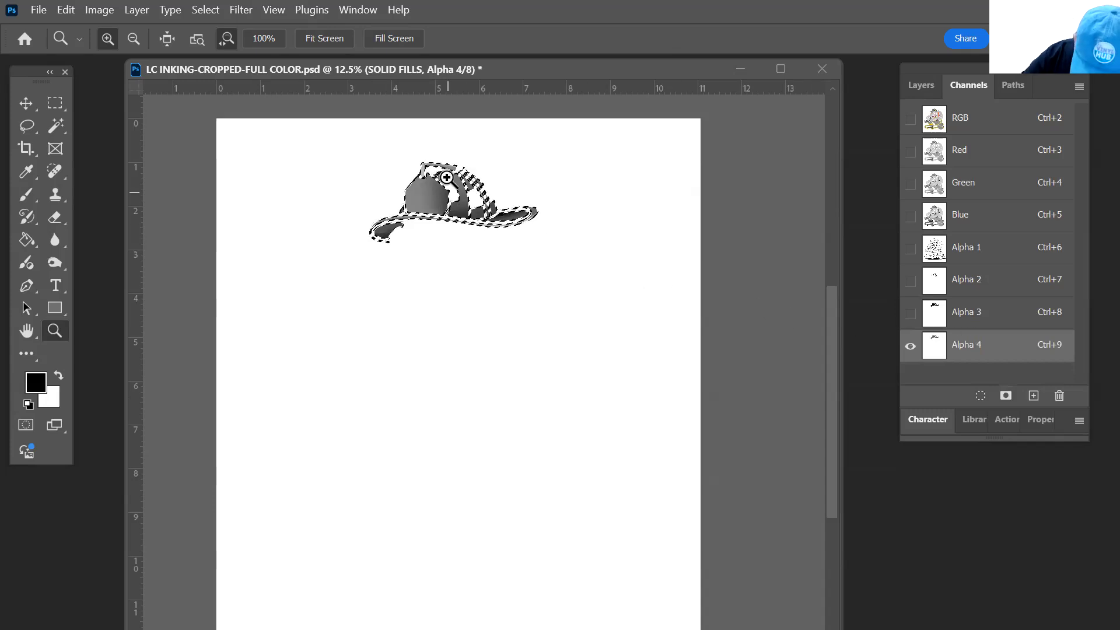
{"action": "left_click_drag", "start_coordinate": [518, 298], "coordinate": [553, 378]}
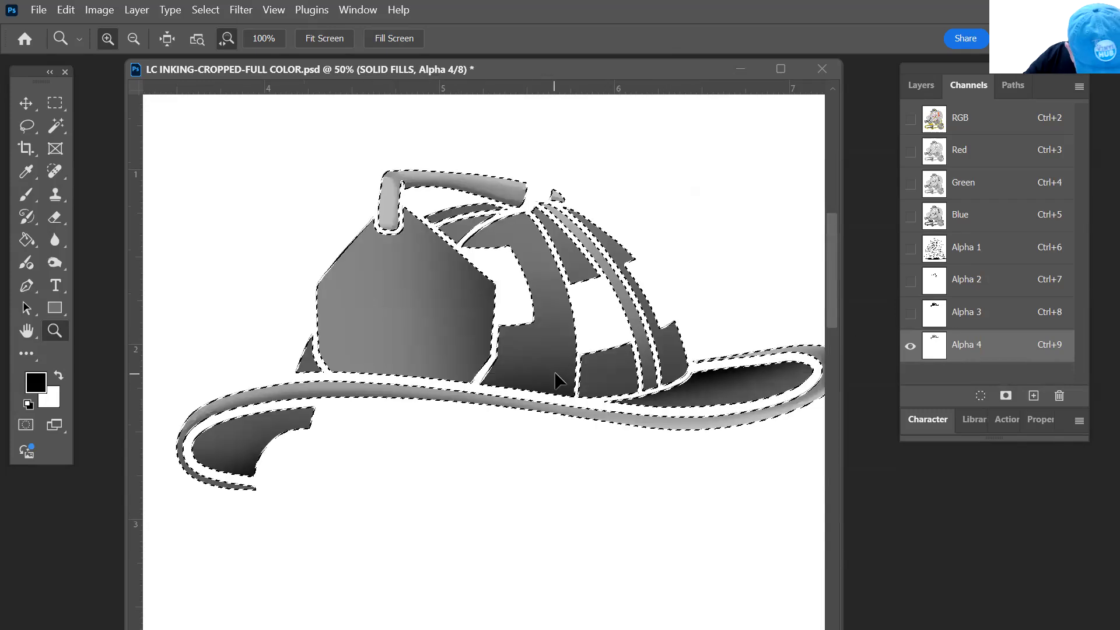
{"action": "key", "text": "ctrl+d"}
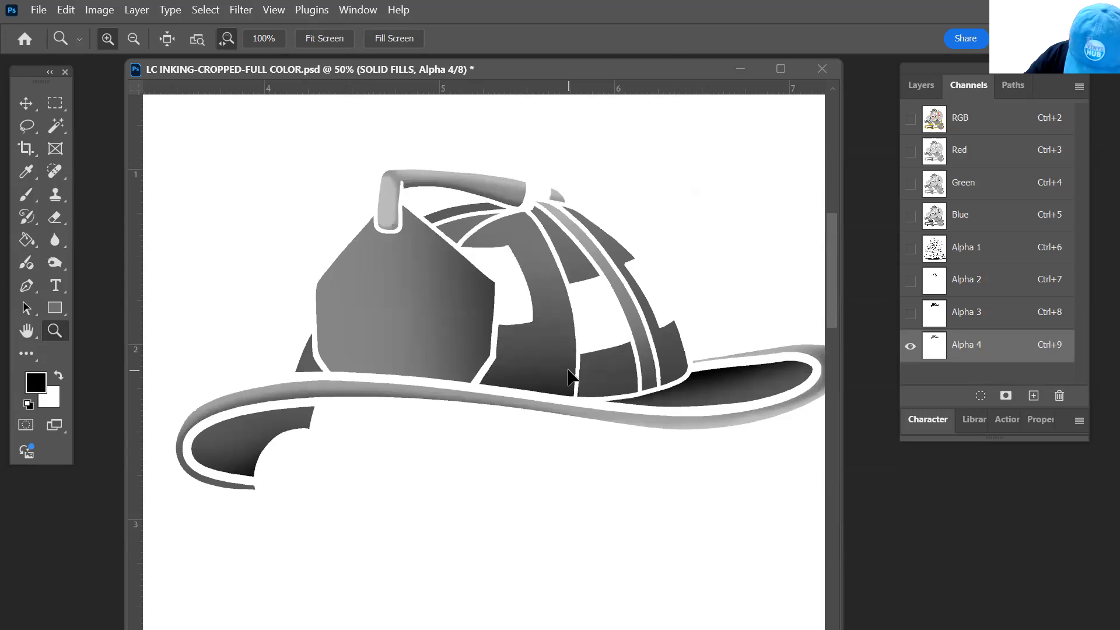
- Lighten the greyscale helmet in Alpha 4 with a Curves adjustment
{"action": "key", "text": "i"}
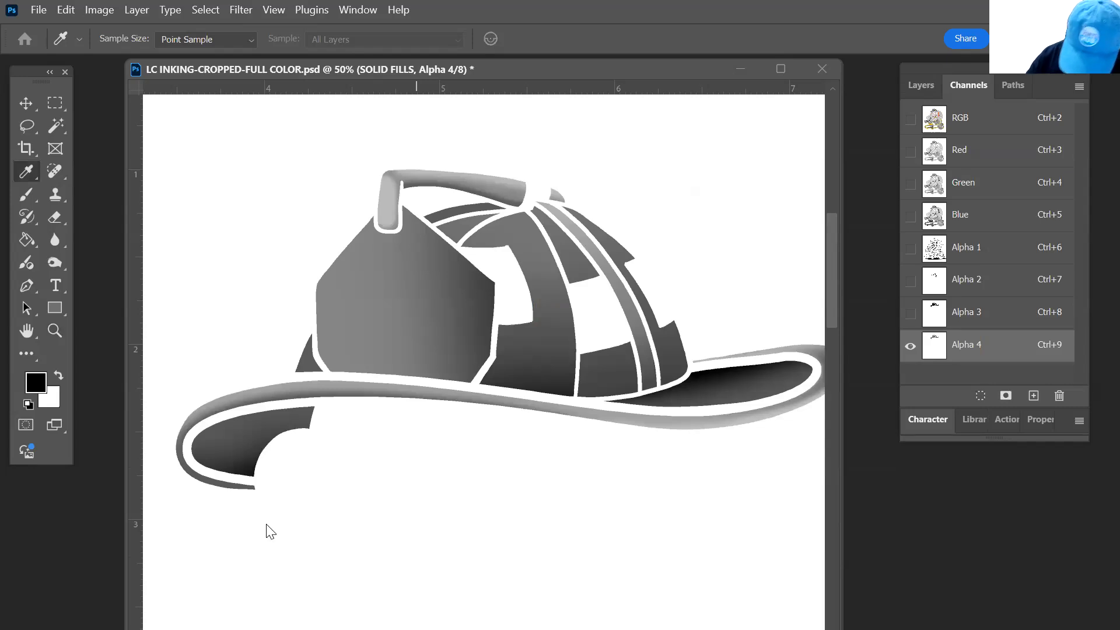
{"action": "key", "text": "ctrl+m"}
{"action": "left_click_drag", "start_coordinate": [636, 482], "coordinate": [748, 436]}
{"action": "key", "text": "Return"}
{"action": "key", "text": "z"}
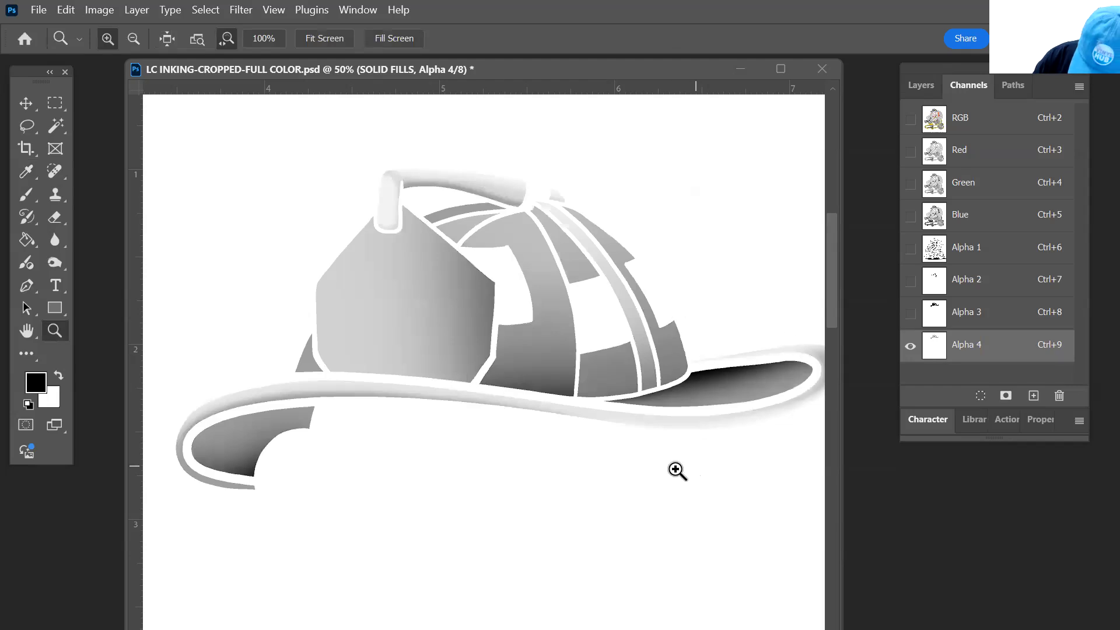
{"action": "left_click_drag", "start_coordinate": [676, 479], "coordinate": [652, 453]}
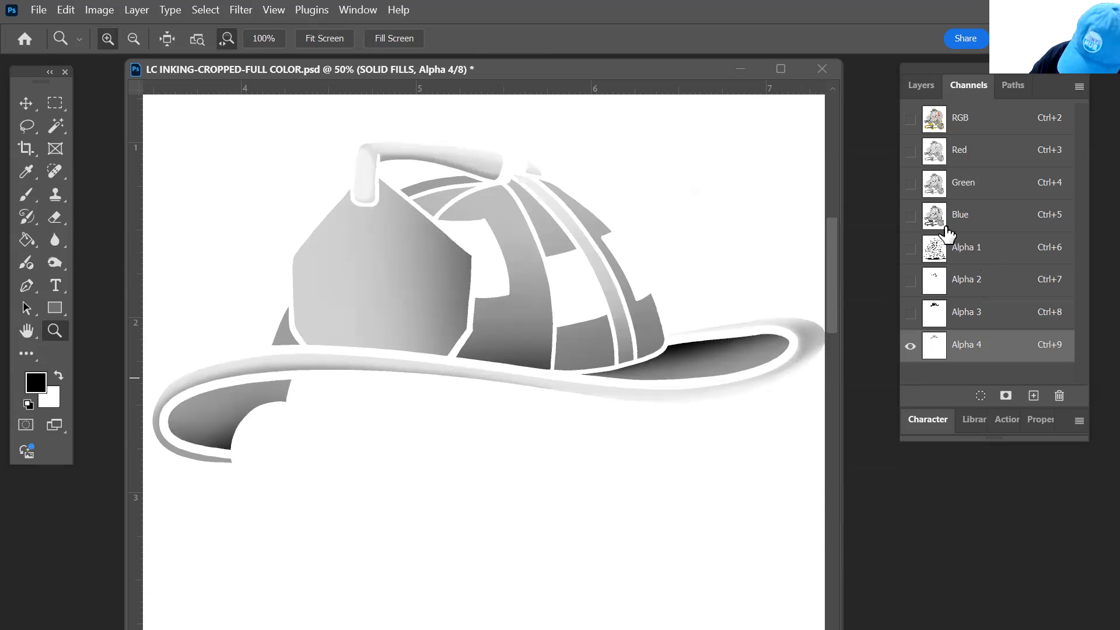
- Return to the RGB composite and make the reNDERING group, Layer 30 and the Shadow layer visible over the full artwork
{"action": "left_click", "coordinate": [962, 117]}
{"action": "left_click", "coordinate": [921, 84]}
{"action": "left_click", "coordinate": [913, 224]}
{"action": "left_click", "coordinate": [914, 196]}
{"action": "left_click", "coordinate": [914, 290]}
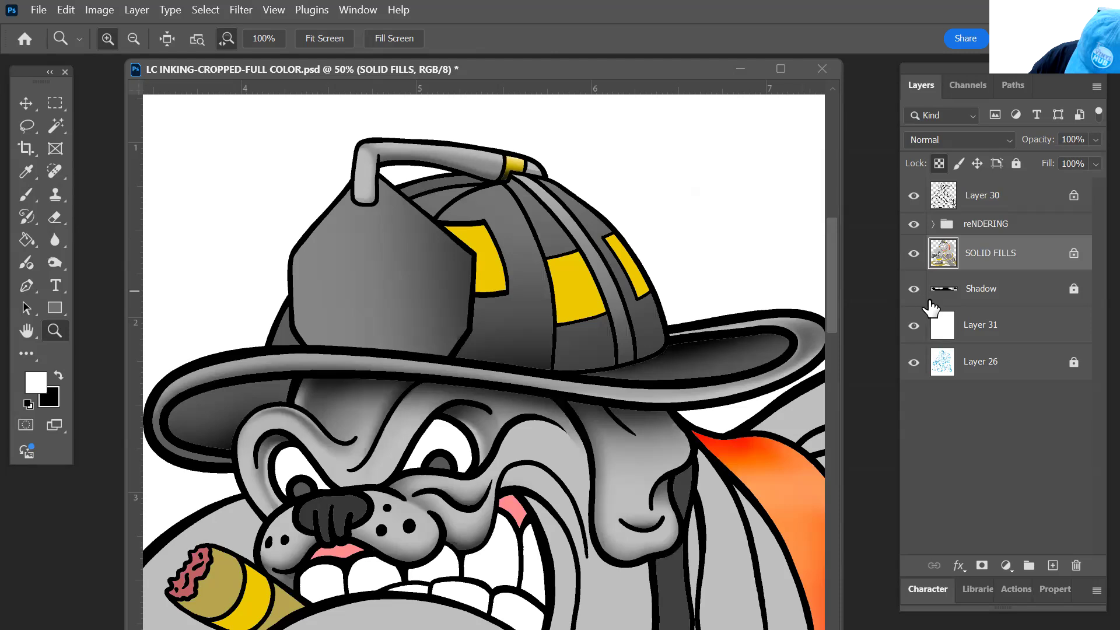
{"action": "left_click", "coordinate": [561, 481], "text": "alt"}
{"action": "left_click", "coordinate": [561, 480], "text": "alt"}
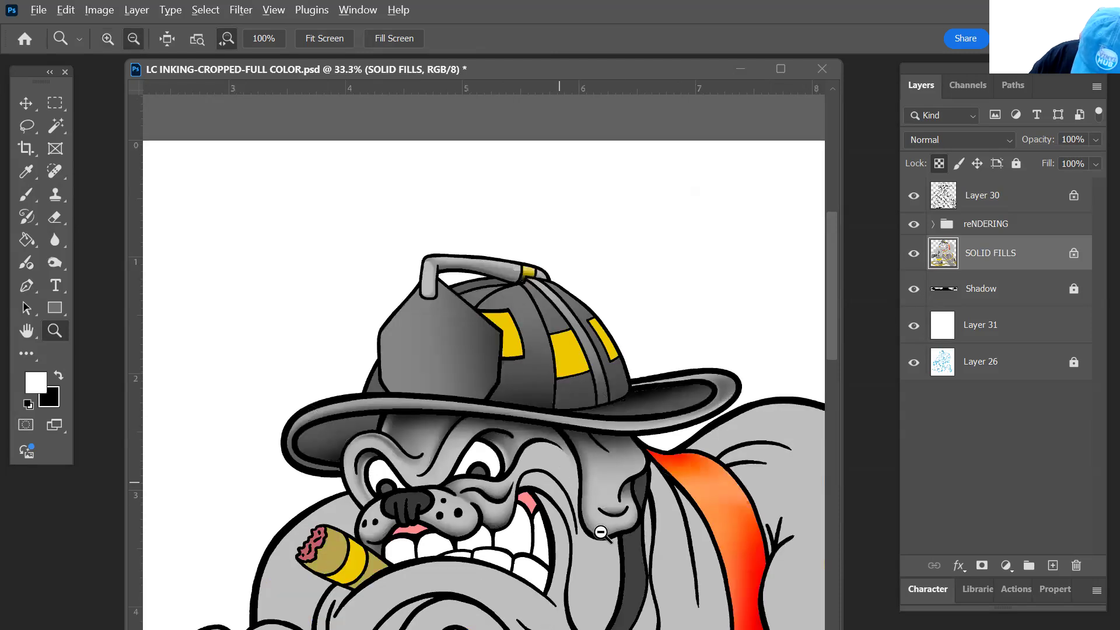
{"action": "left_click", "coordinate": [557, 467], "text": "alt"}
{"action": "left_click", "coordinate": [551, 455], "text": "alt"}
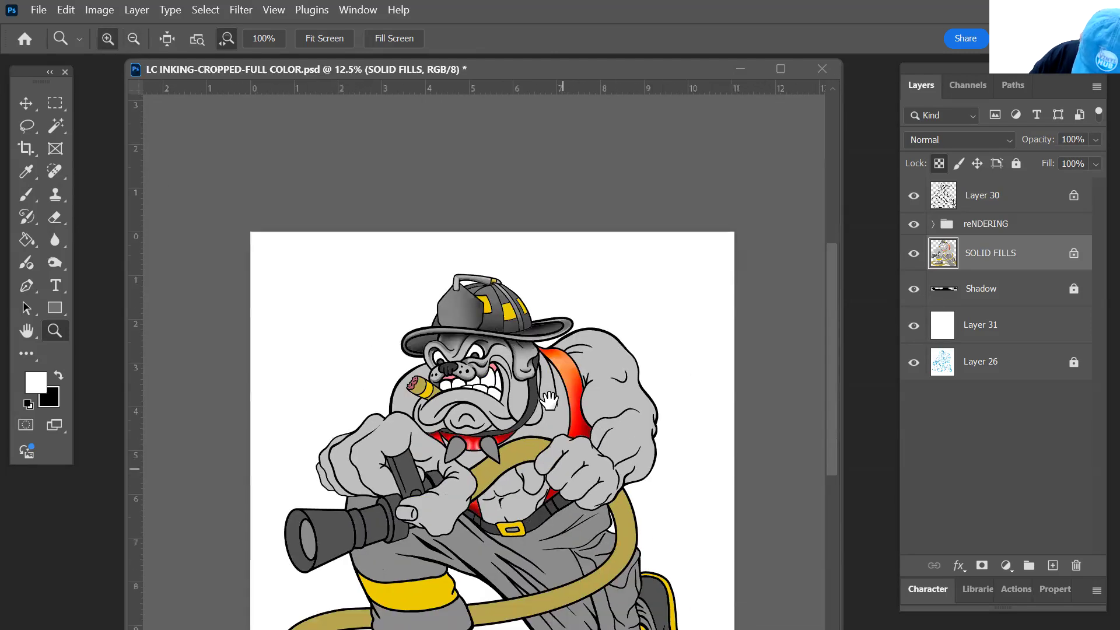